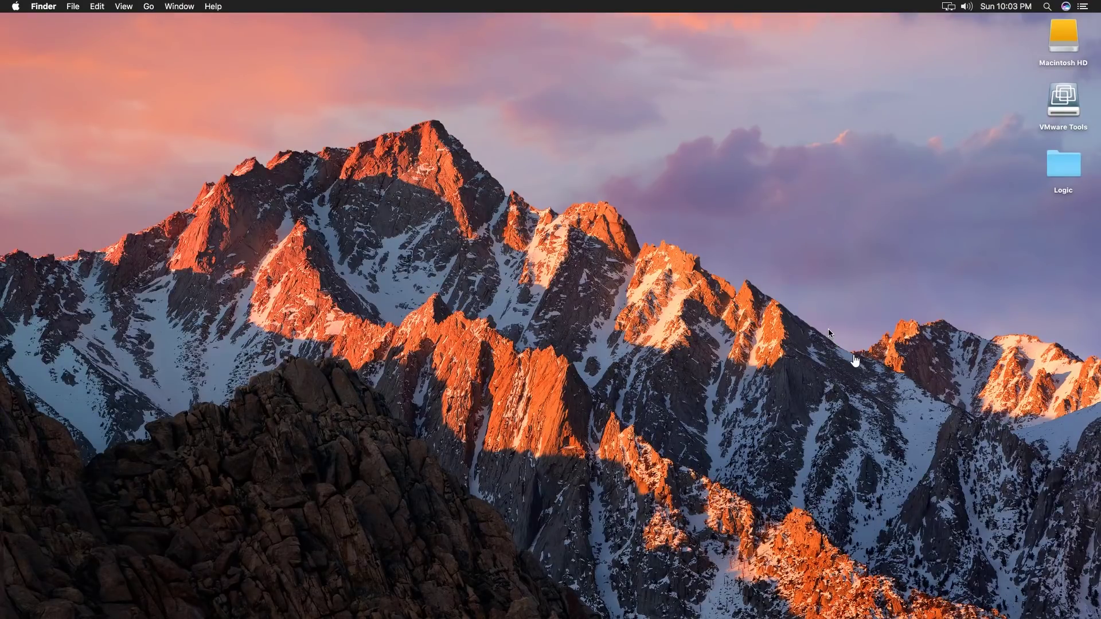
Step: Move PAINT.EXE to an open area of the desktop
{"action": "left_click_drag", "start_coordinate": [855, 360], "coordinate": [855, 360]}
{"action": "left_click_drag", "start_coordinate": [1064, 230], "coordinate": [709, 187]}
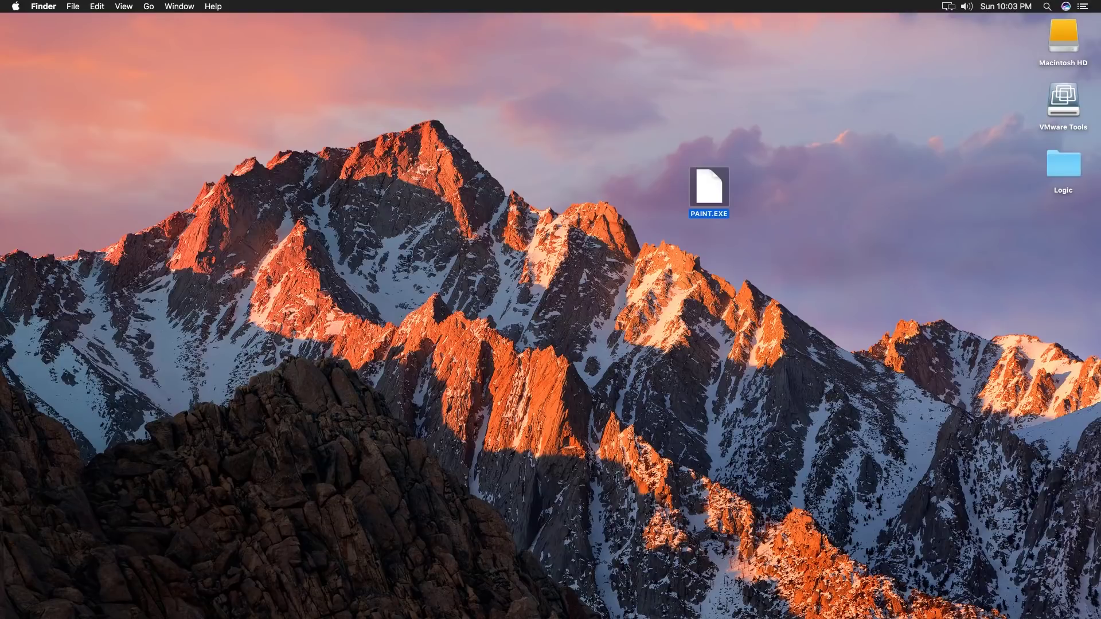
{"action": "left_click_drag", "start_coordinate": [709, 204], "coordinate": [769, 196]}
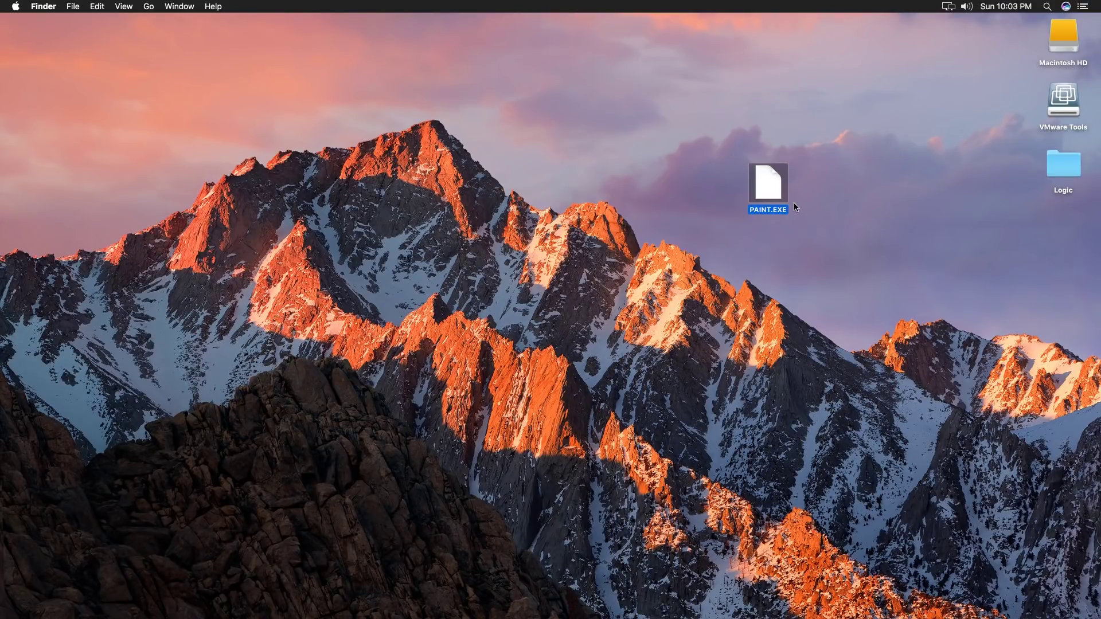
{"action": "left_click", "coordinate": [706, 237]}
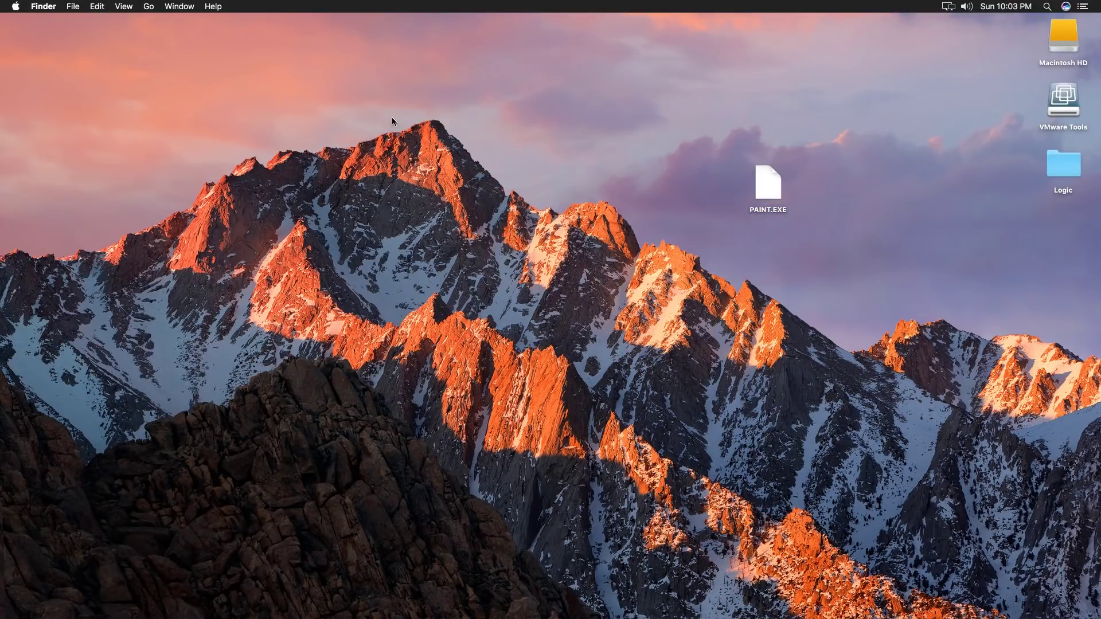
Step: Open Safari to download Wineskin Winery
{"action": "mouse_move", "coordinate": [51, 618]}
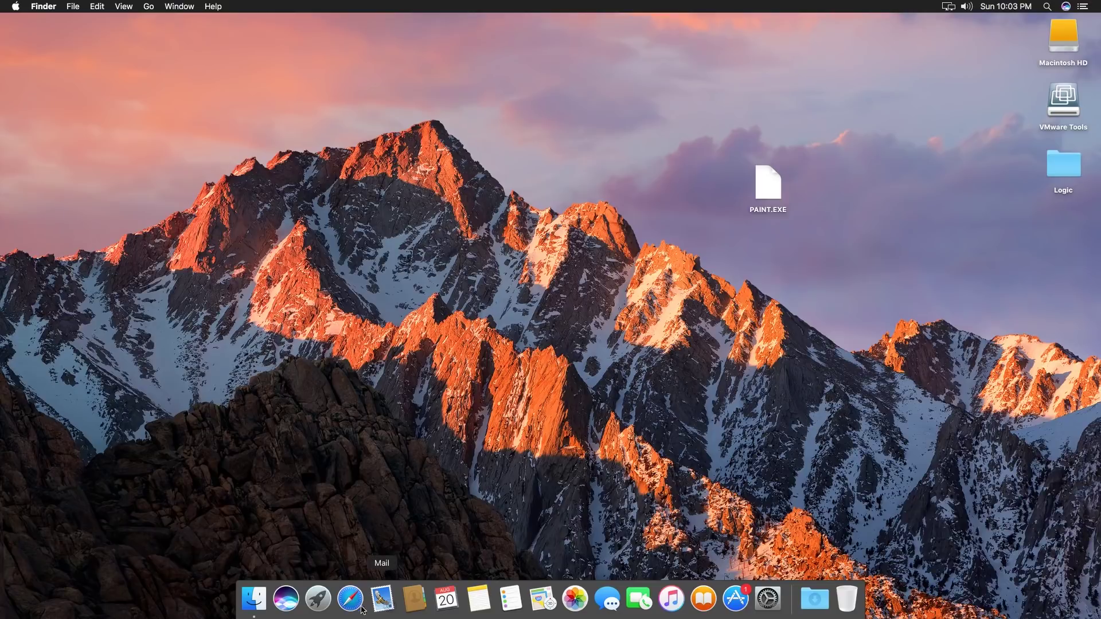
{"action": "left_click", "coordinate": [350, 601]}
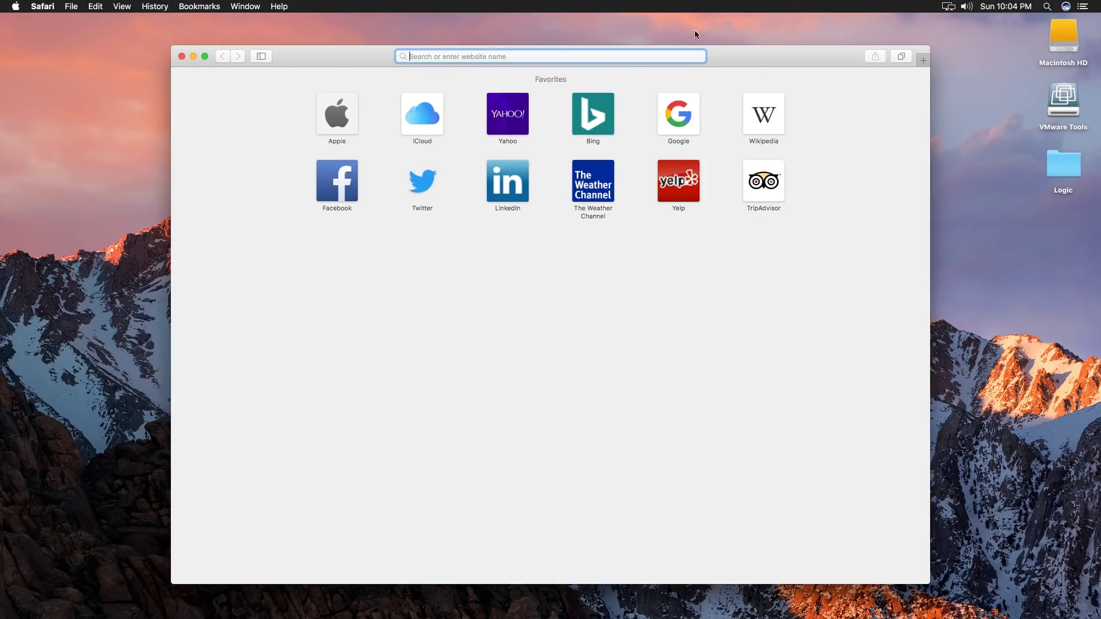
{"action": "left_click_drag", "start_coordinate": [617, 48], "coordinate": [615, 48]}
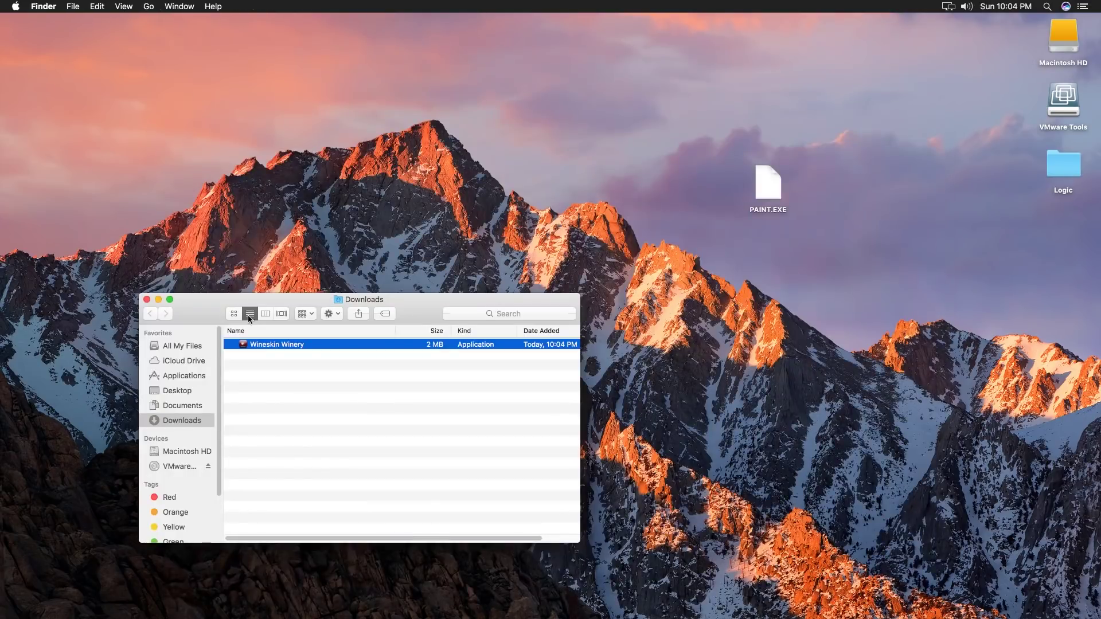
Step: Launch Wineskin Winery from the Downloads folder, approve opening it, and place its window beside the Downloads window
{"action": "left_click_drag", "start_coordinate": [249, 319], "coordinate": [295, 195]}
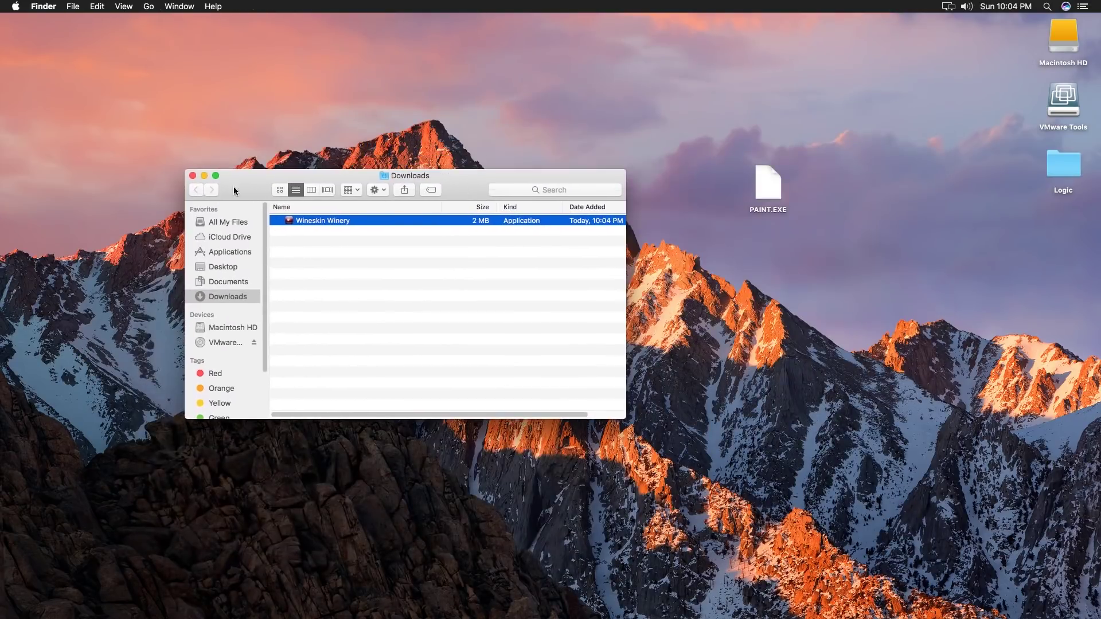
{"action": "double_click", "coordinate": [322, 221]}
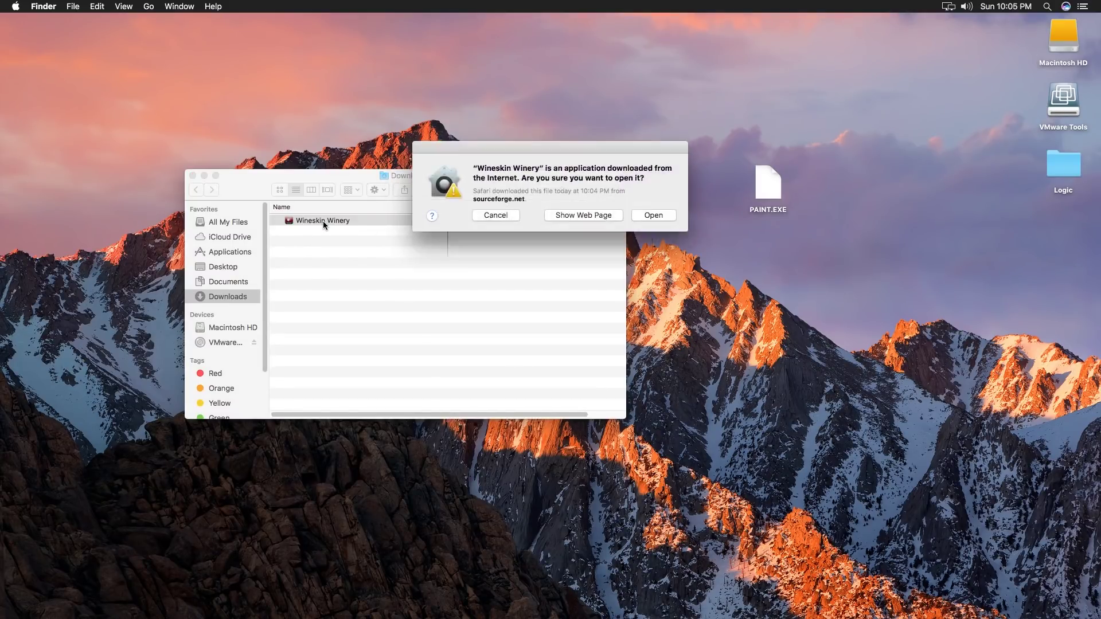
{"action": "left_click", "coordinate": [666, 217]}
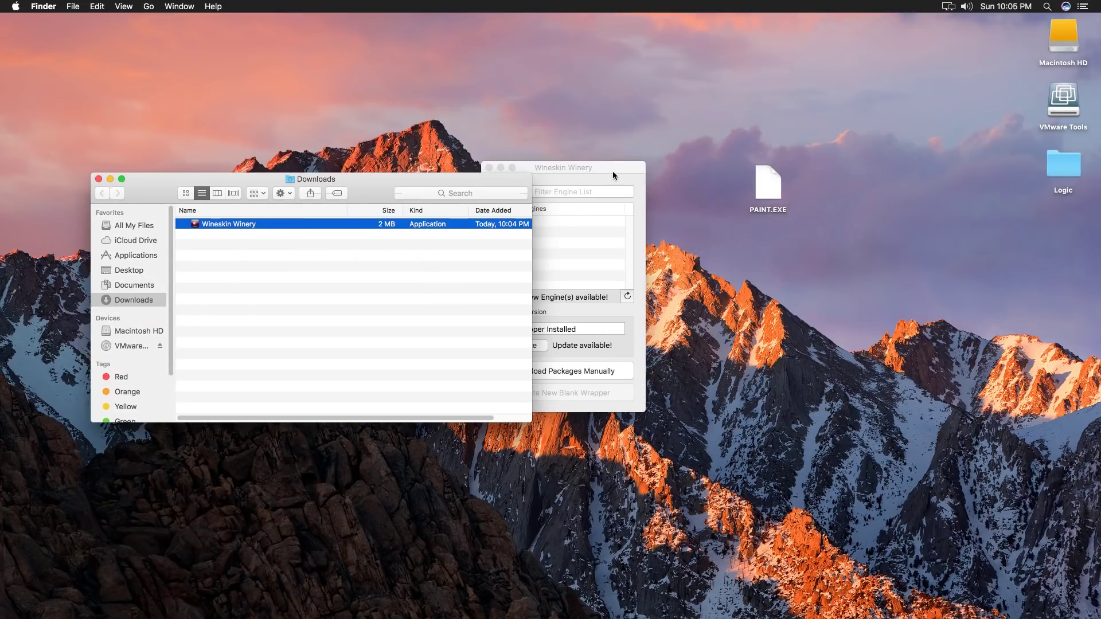
{"action": "left_click_drag", "start_coordinate": [612, 171], "coordinate": [673, 184]}
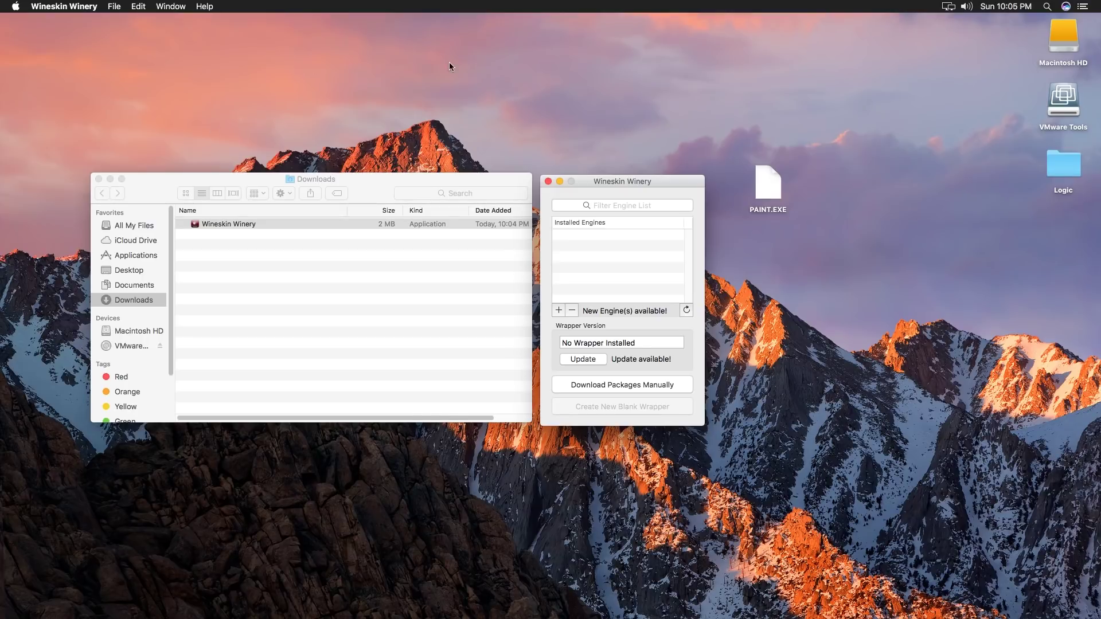
Step: Open the Mac's system overview and examine its processor, memory, graphics and serial number details
{"action": "left_click", "coordinate": [23, 13]}
{"action": "left_click", "coordinate": [22, 8]}
{"action": "left_click", "coordinate": [23, 20]}
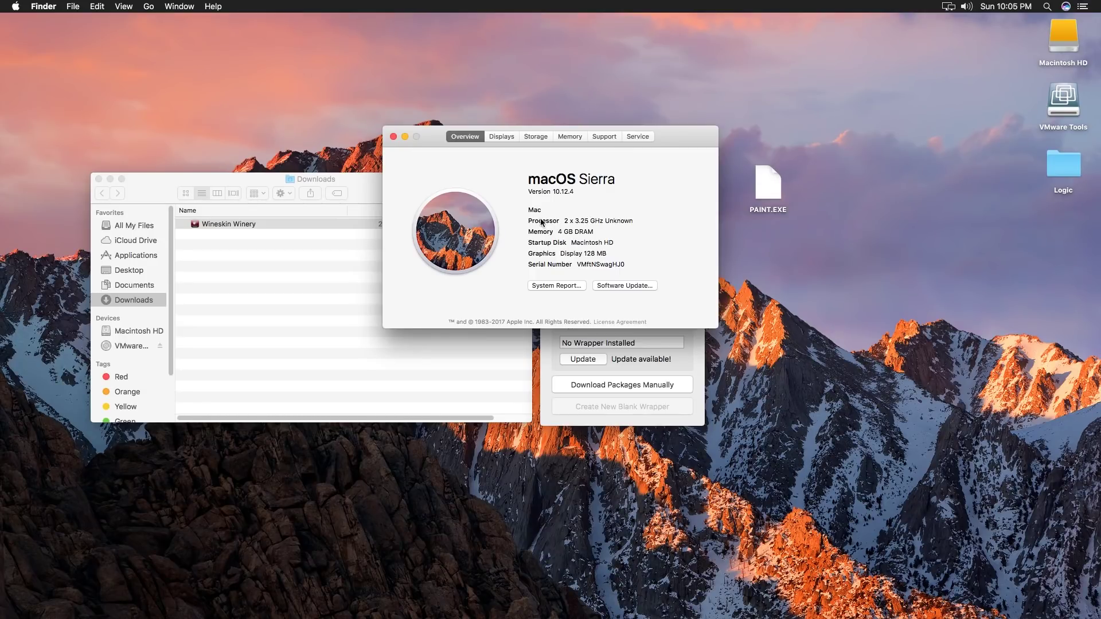
{"action": "left_click_drag", "start_coordinate": [571, 221], "coordinate": [654, 265]}
{"action": "left_click", "coordinate": [585, 265]}
{"action": "left_click_drag", "start_coordinate": [561, 253], "coordinate": [665, 247]}
Step: Examine the Mac's display and memory slot details, and close the system information window
{"action": "left_click_drag", "start_coordinate": [625, 139], "coordinate": [679, 137]}
{"action": "left_click", "coordinate": [557, 137]}
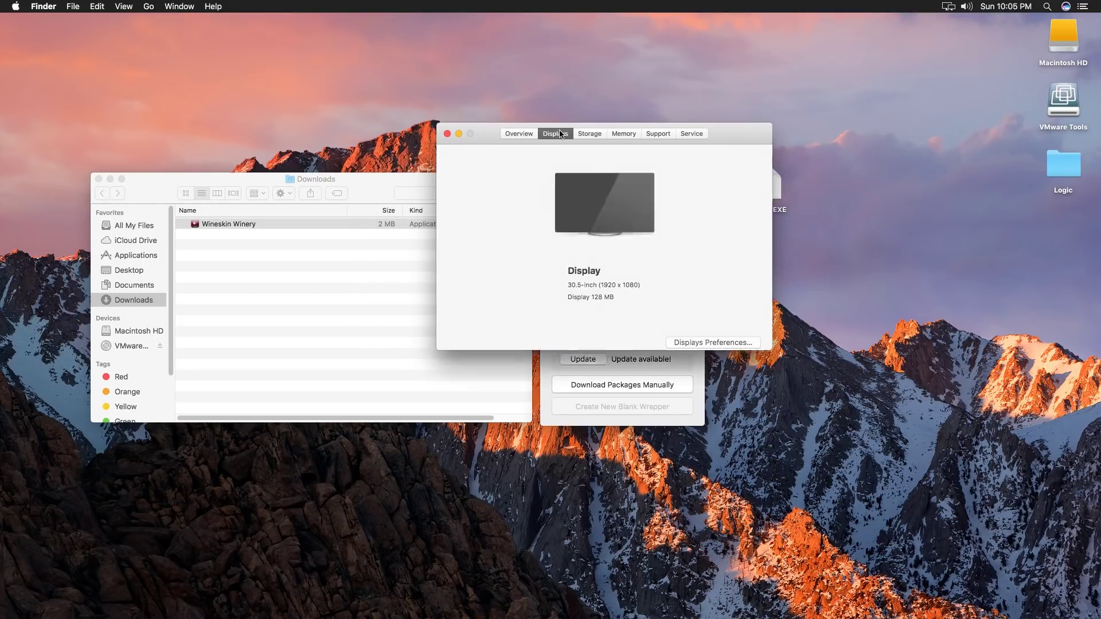
{"action": "left_click", "coordinate": [623, 135]}
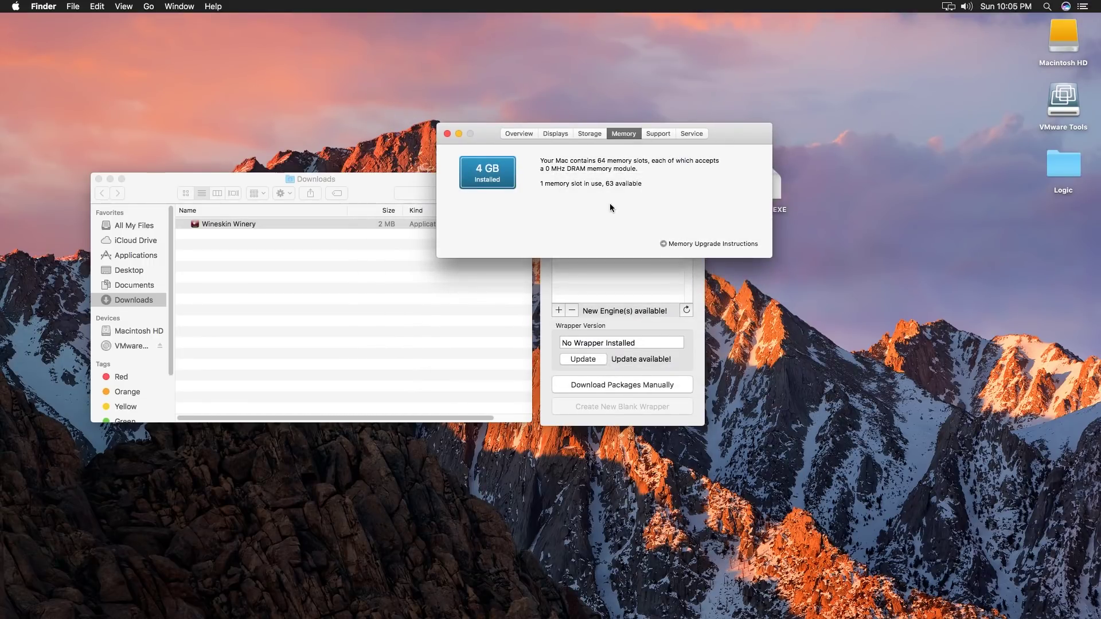
{"action": "left_click_drag", "start_coordinate": [604, 184], "coordinate": [676, 187]}
{"action": "left_click", "coordinate": [572, 197]}
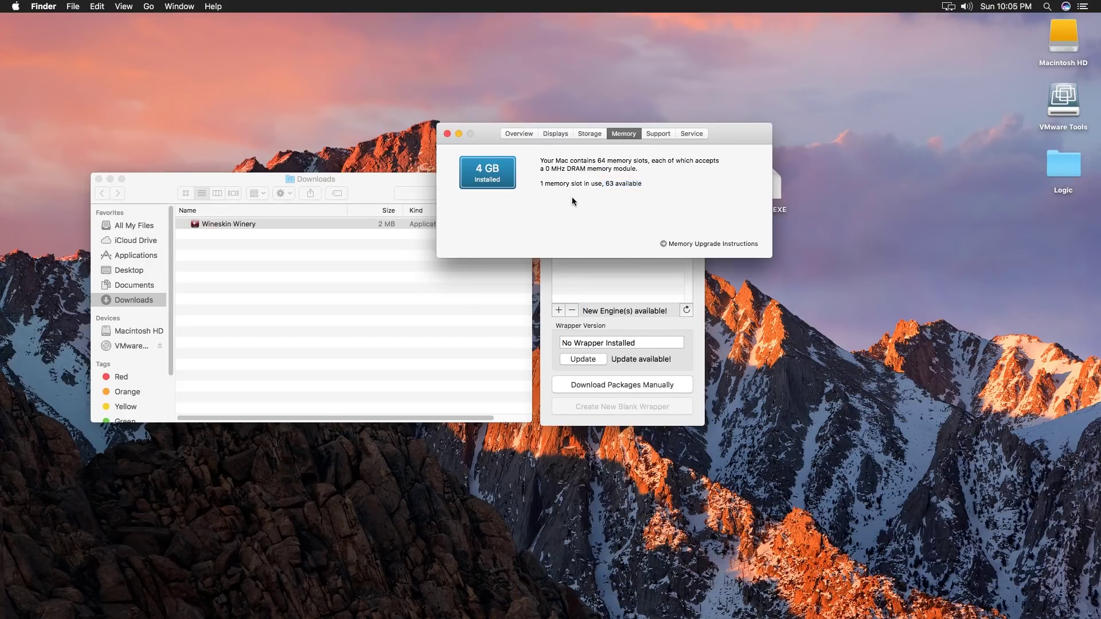
{"action": "left_click", "coordinate": [448, 134]}
Step: Update the wrapper version in Wineskin Winery by downloading and installing Wineskin-2.6.2
{"action": "left_click_drag", "start_coordinate": [642, 185], "coordinate": [665, 186]}
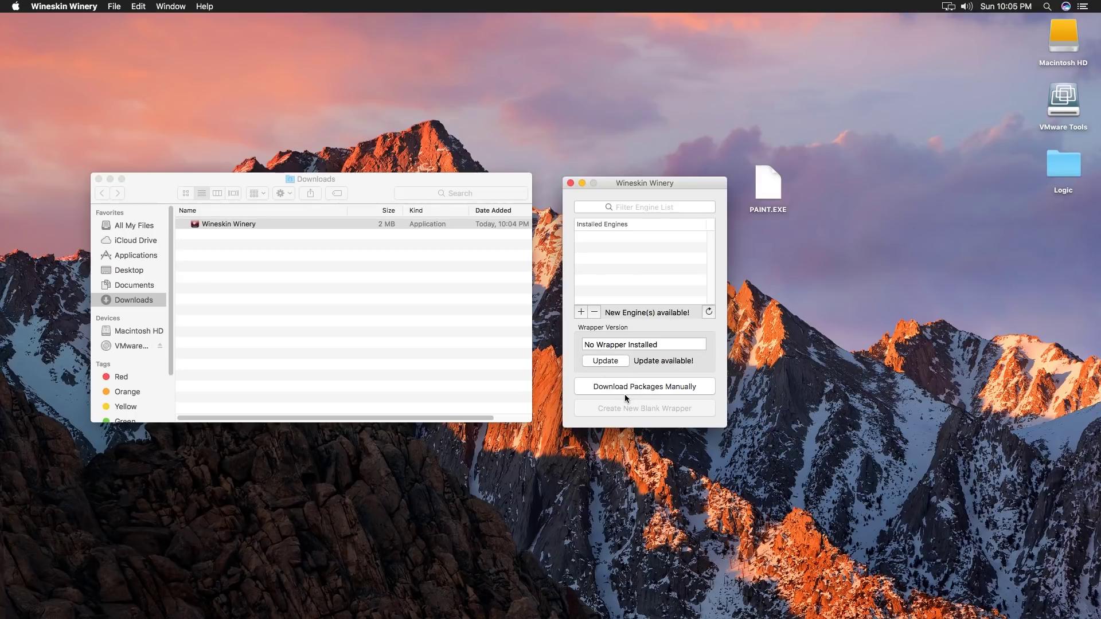
{"action": "left_click_drag", "start_coordinate": [655, 177], "coordinate": [640, 168]}
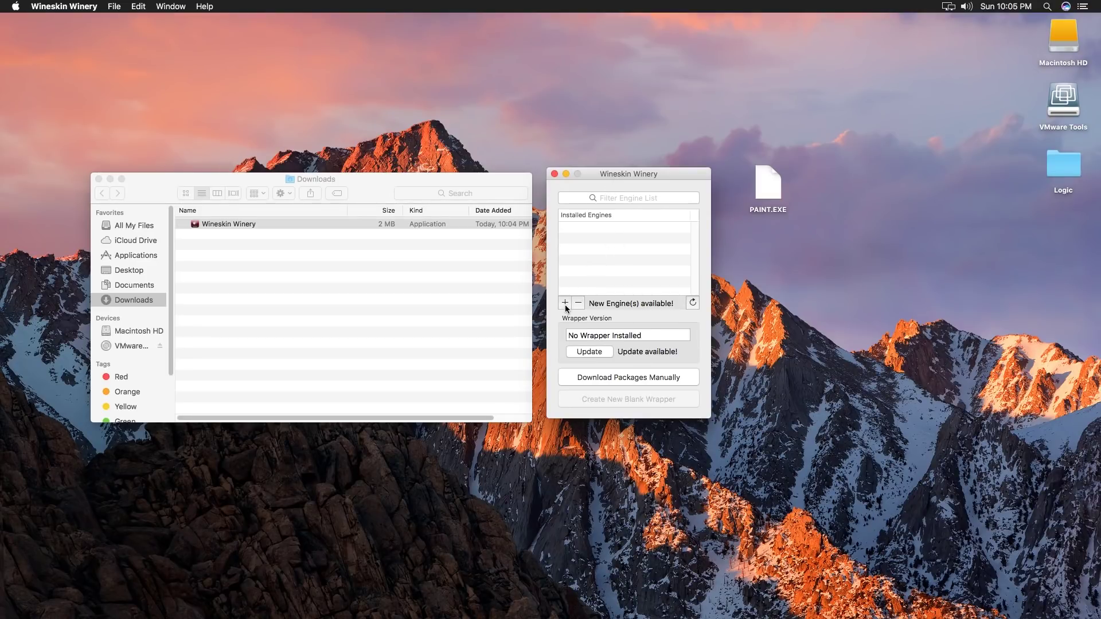
{"action": "left_click", "coordinate": [585, 353]}
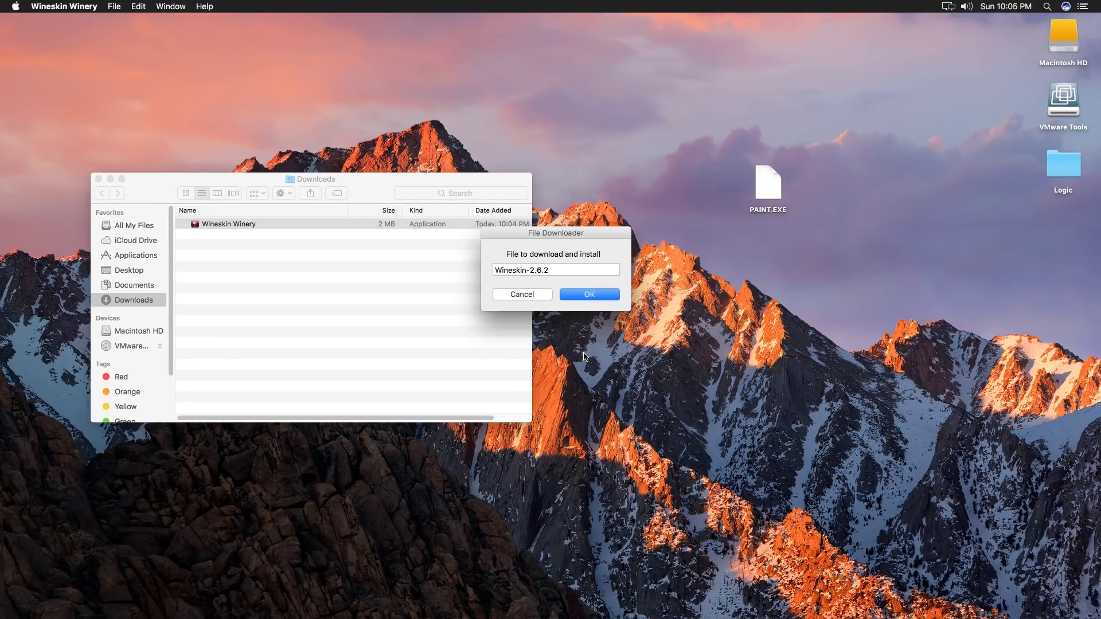
{"action": "left_click", "coordinate": [580, 295]}
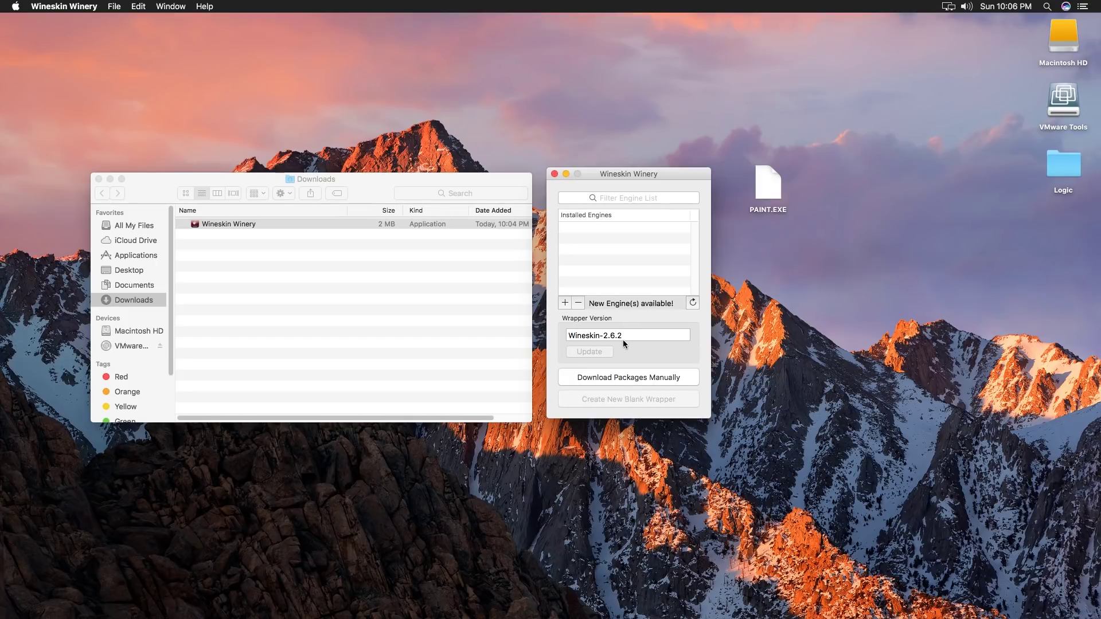
Step: Download and install the WS9Wine2.12 engine in Wineskin Winery
{"action": "left_click", "coordinate": [565, 303]}
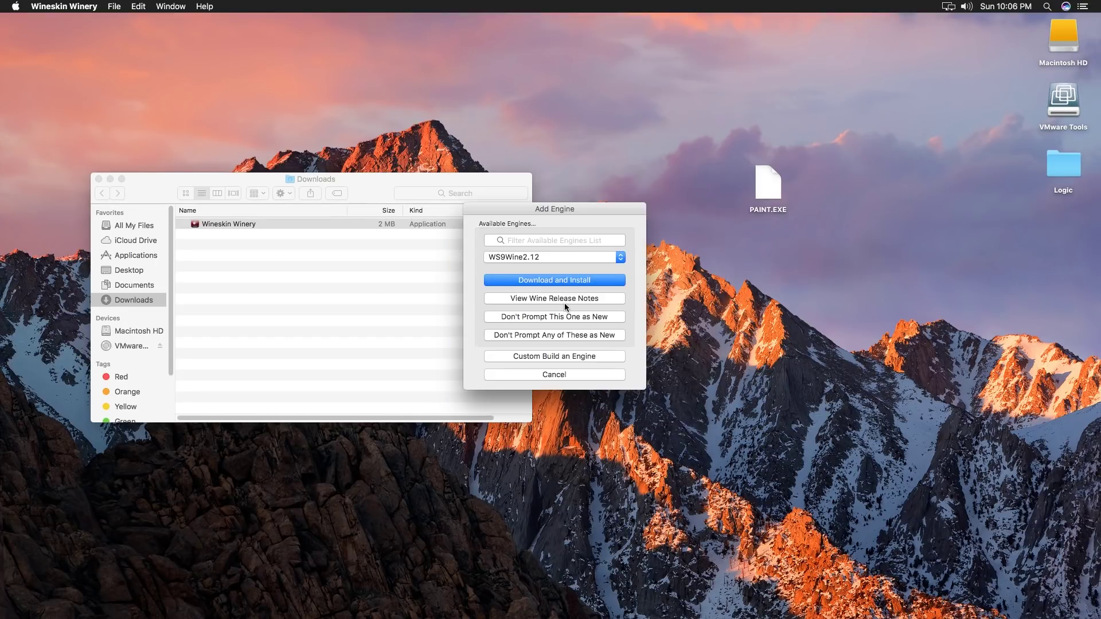
{"action": "left_click", "coordinate": [620, 257]}
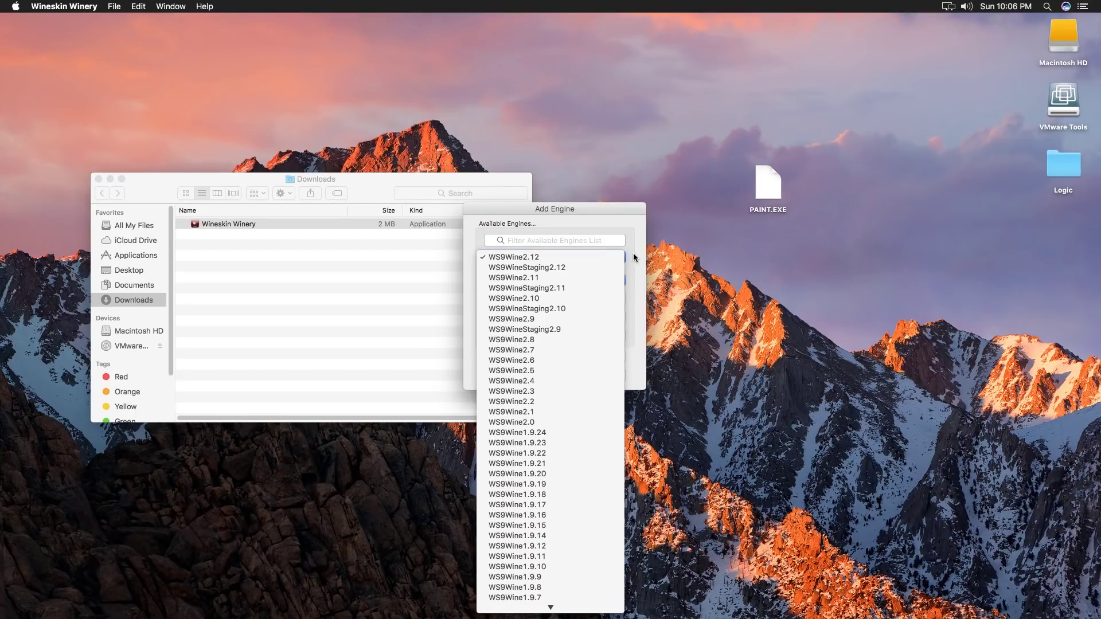
{"action": "left_click", "coordinate": [634, 259]}
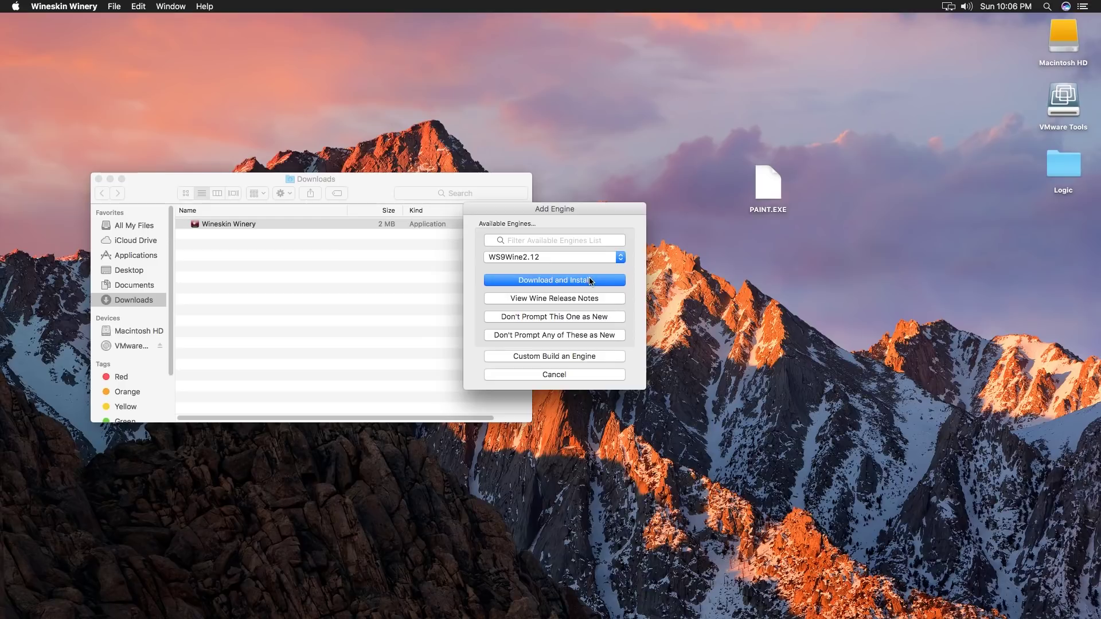
{"action": "left_click", "coordinate": [588, 281]}
{"action": "left_click", "coordinate": [591, 295]}
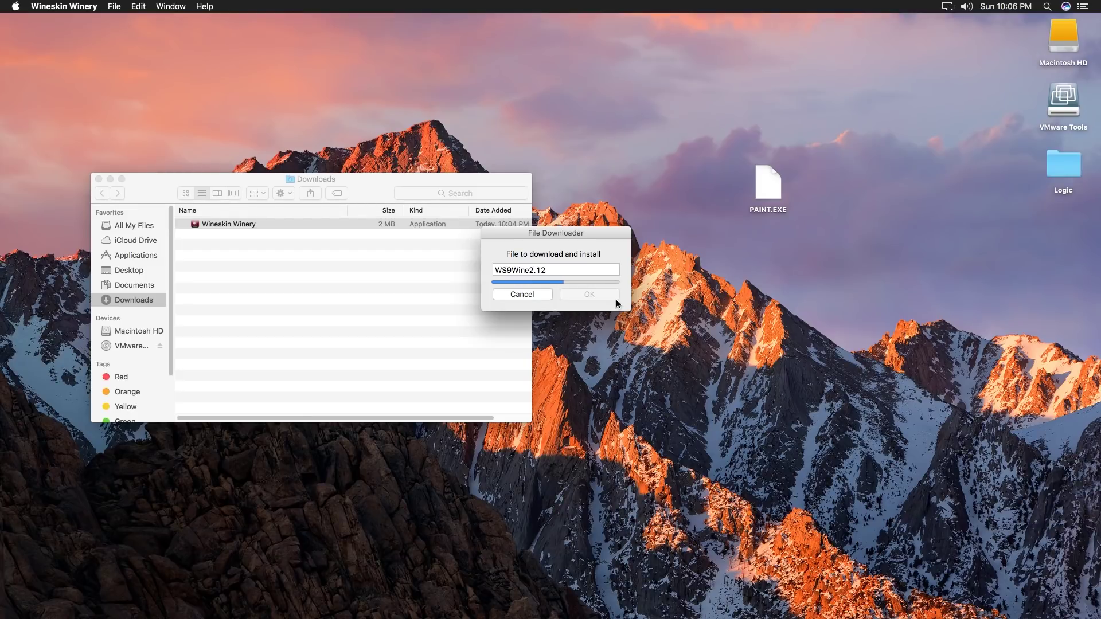
{"action": "left_click", "coordinate": [675, 177]}
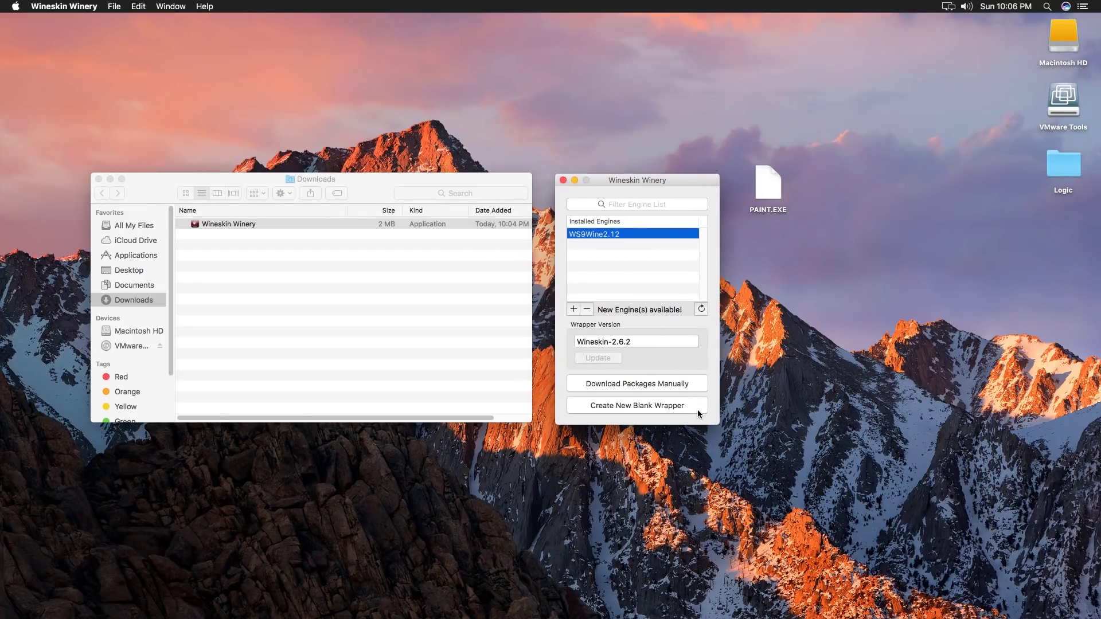
Step: Create a new blank wrapper named PAINT with the WS9Wine2.12 engine, installing the Wine Mono and Gecko packages
{"action": "left_click", "coordinate": [696, 407]}
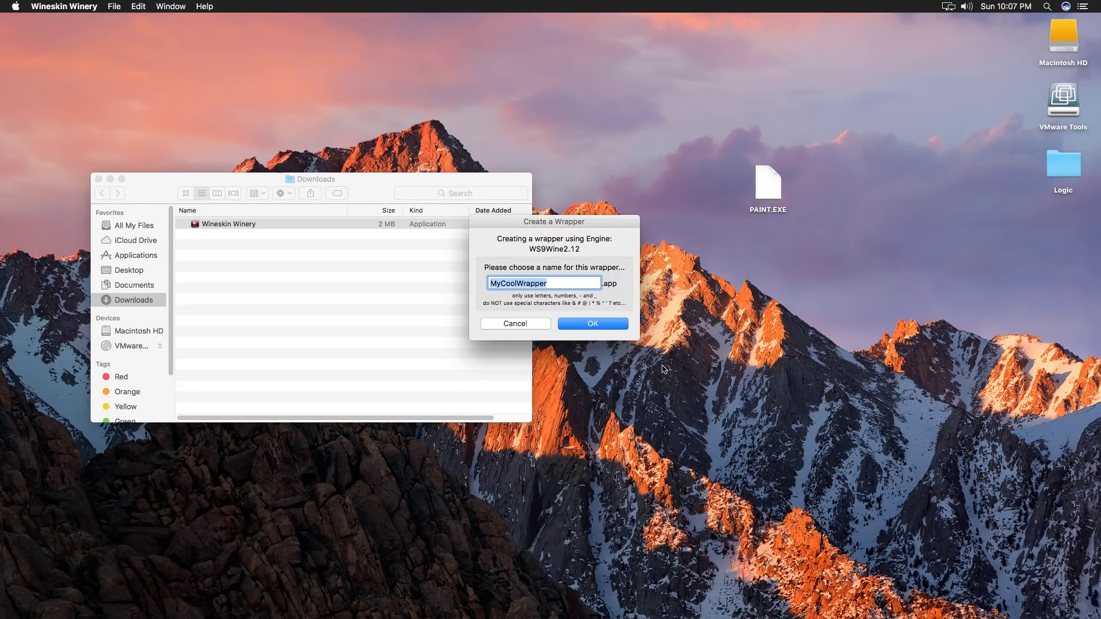
{"action": "type", "text": "PAINT"}
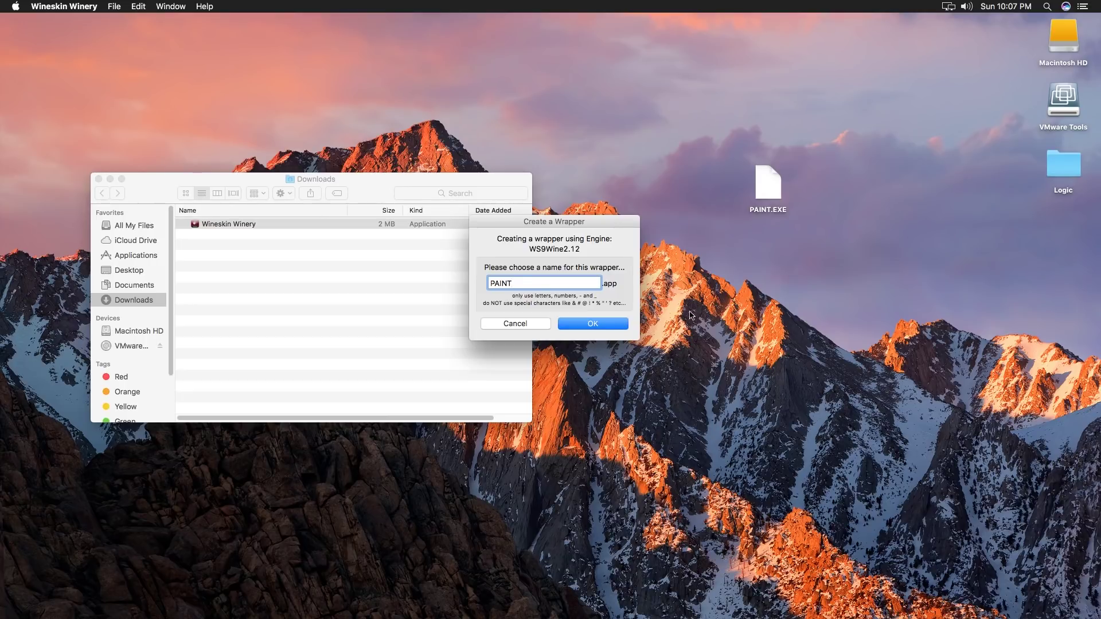
{"action": "left_click", "coordinate": [601, 325]}
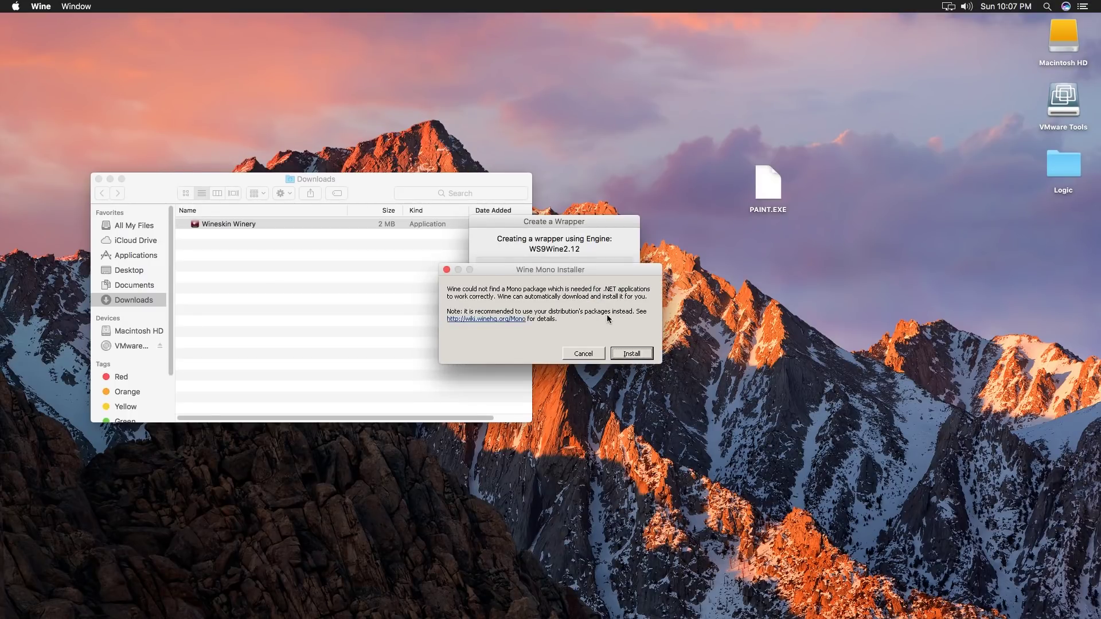
{"action": "left_click", "coordinate": [633, 356]}
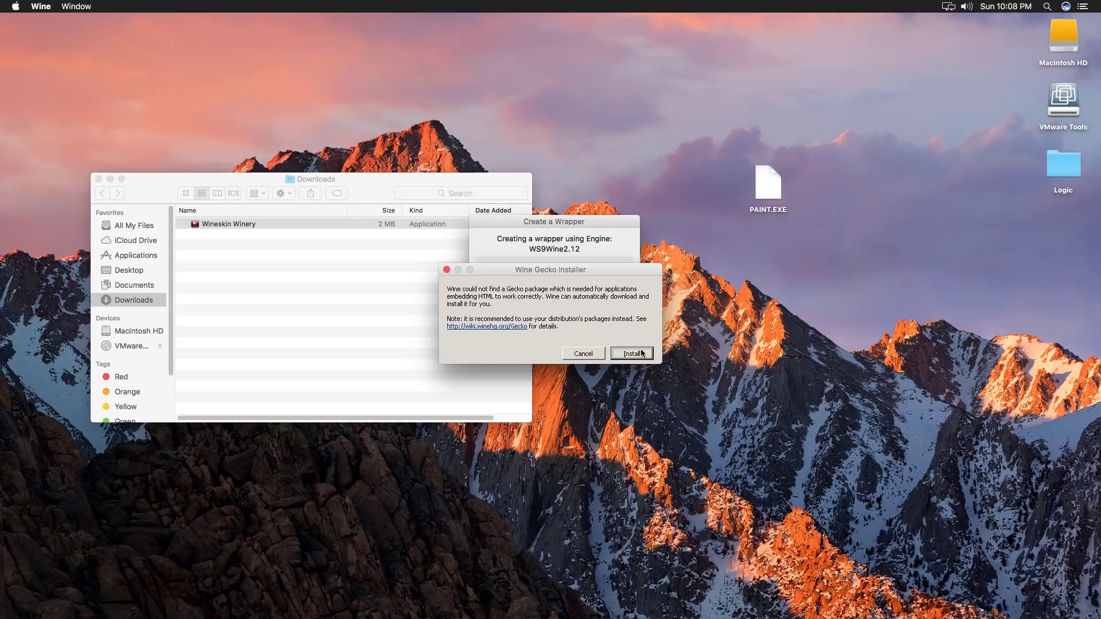
{"action": "left_click", "coordinate": [642, 353]}
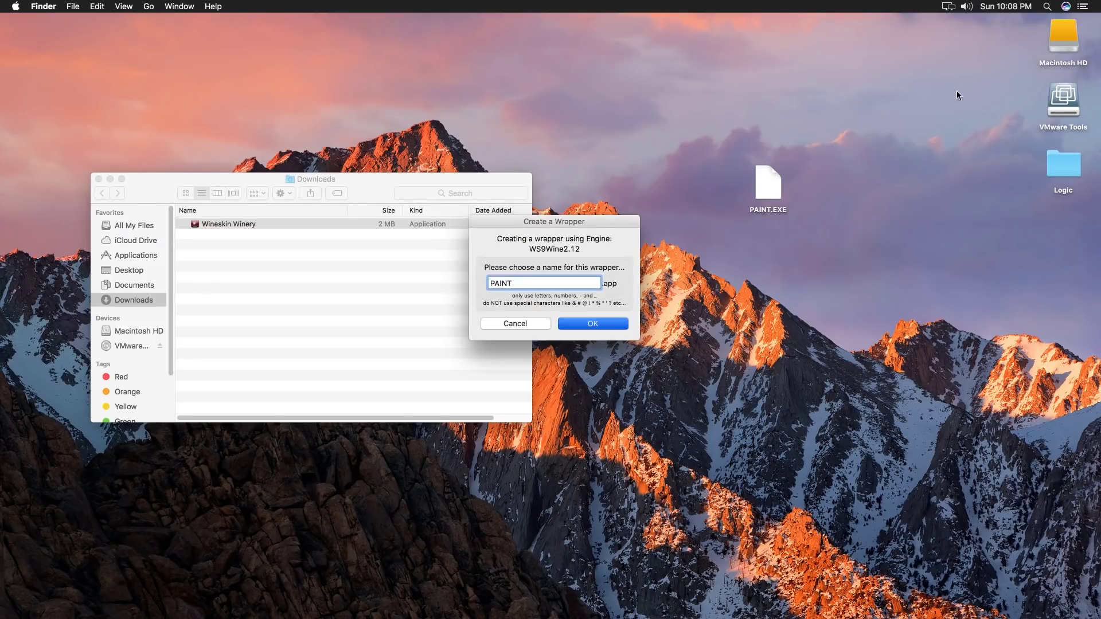
Step: Open the Wineskin folder inside the home folder's Applications on Macintosh HD, and choose to view the finished wrapper in Finder
{"action": "double_click", "coordinate": [1068, 46]}
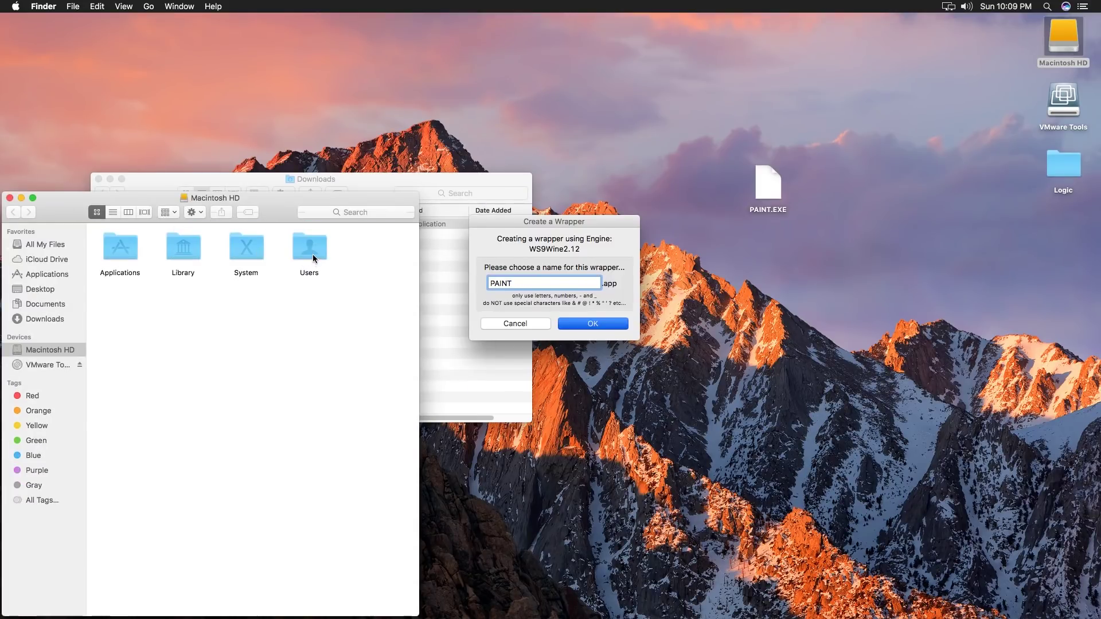
{"action": "double_click", "coordinate": [312, 254]}
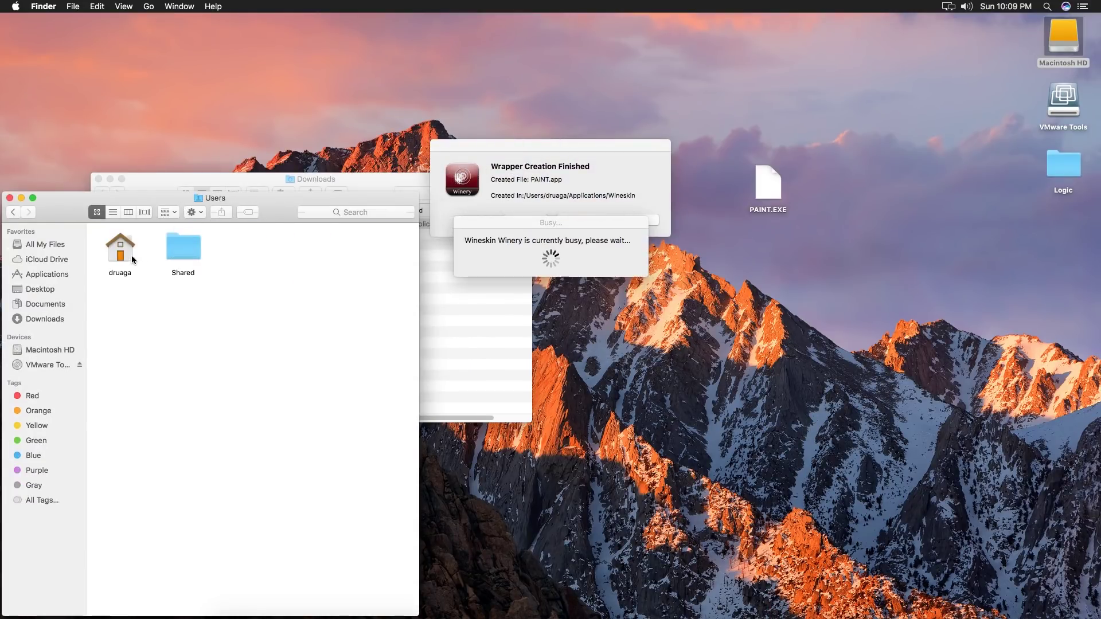
{"action": "double_click", "coordinate": [131, 255]}
{"action": "double_click", "coordinate": [252, 313]}
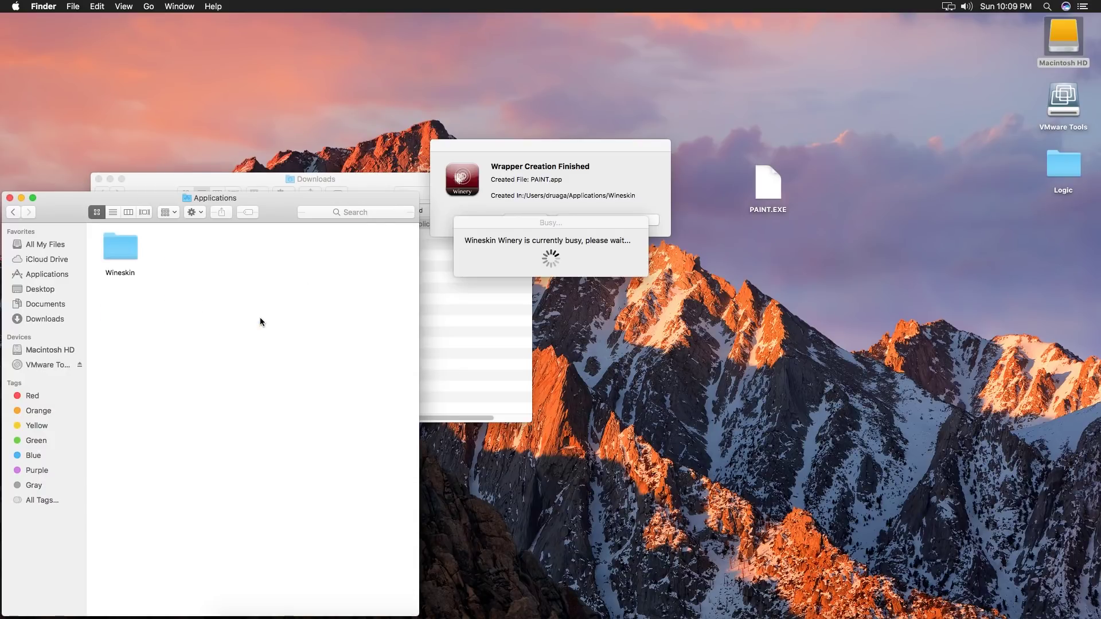
{"action": "double_click", "coordinate": [117, 246]}
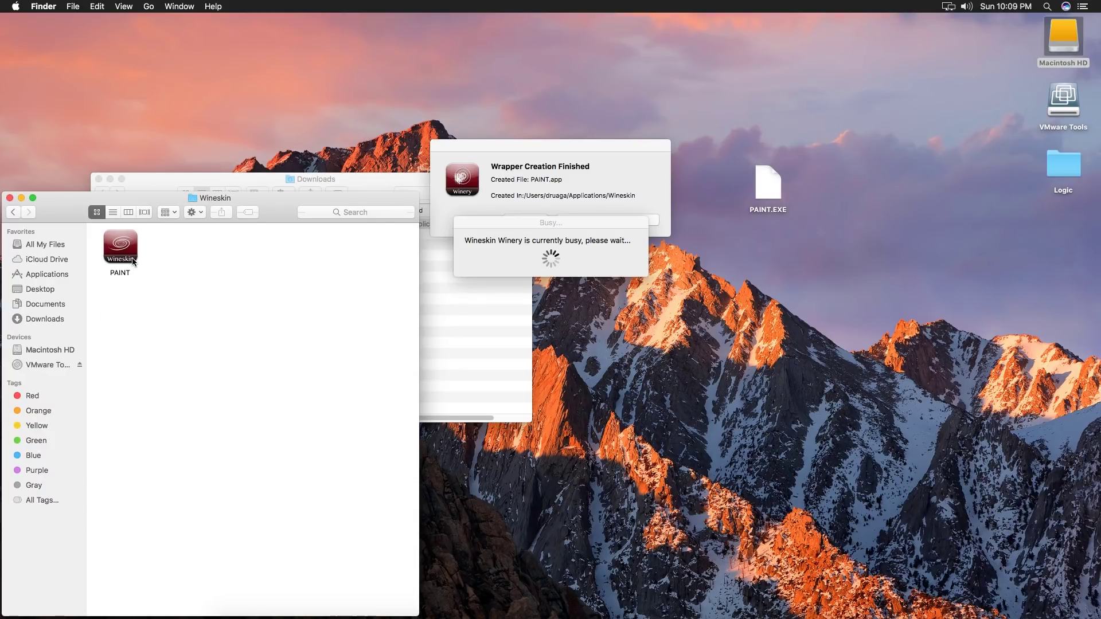
{"action": "left_click", "coordinate": [624, 145]}
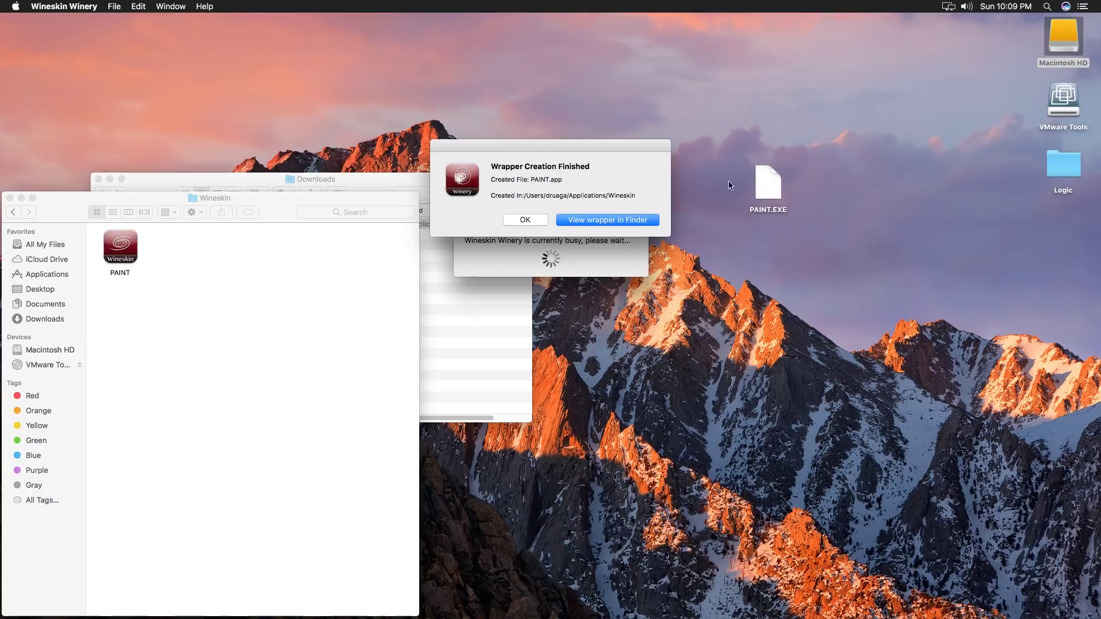
{"action": "left_click", "coordinate": [608, 220]}
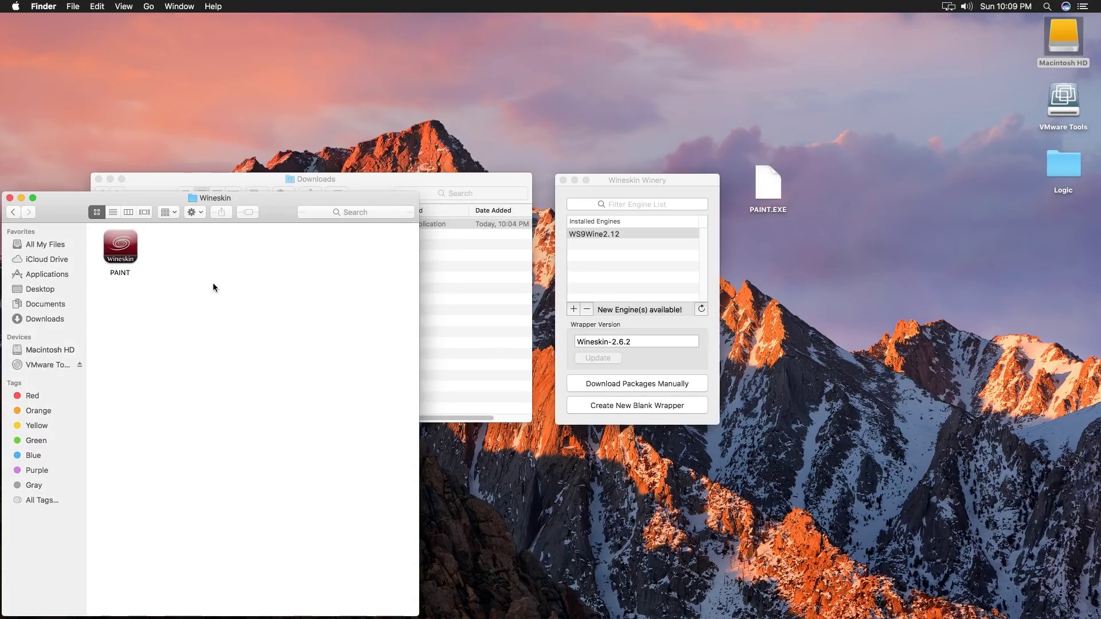
Step: Move the Wineskin folder window clear of the Downloads window and close Wineskin Winery
{"action": "mouse_move", "coordinate": [663, 183]}
{"action": "left_mouse_down"}
{"action": "mouse_move", "coordinate": [791, 194]}
{"action": "mouse_move", "coordinate": [823, 184]}
{"action": "left_mouse_up"}
{"action": "left_click_drag", "start_coordinate": [292, 209], "coordinate": [911, 259]}
{"action": "left_click_drag", "start_coordinate": [831, 184], "coordinate": [701, 186]}
{"action": "left_click", "coordinate": [591, 183]}
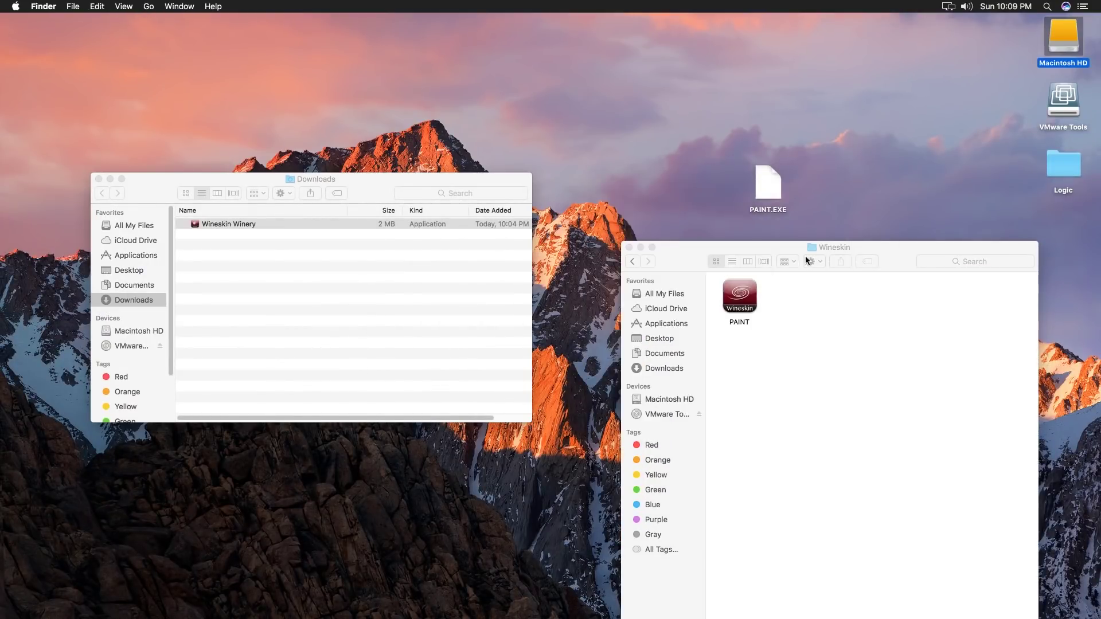
Step: Launch the PAINT wrapper from the Wineskin folder and open its Advanced settings
{"action": "left_click_drag", "start_coordinate": [905, 253], "coordinate": [902, 126]}
{"action": "double_click", "coordinate": [739, 168]}
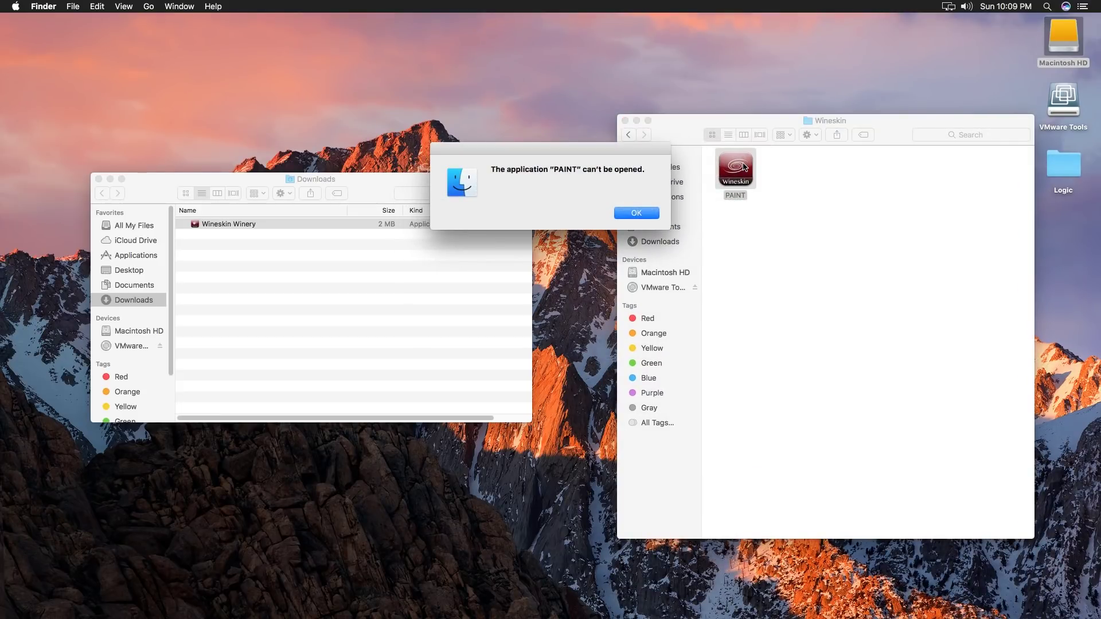
{"action": "left_click", "coordinate": [656, 215]}
{"action": "double_click", "coordinate": [737, 169]}
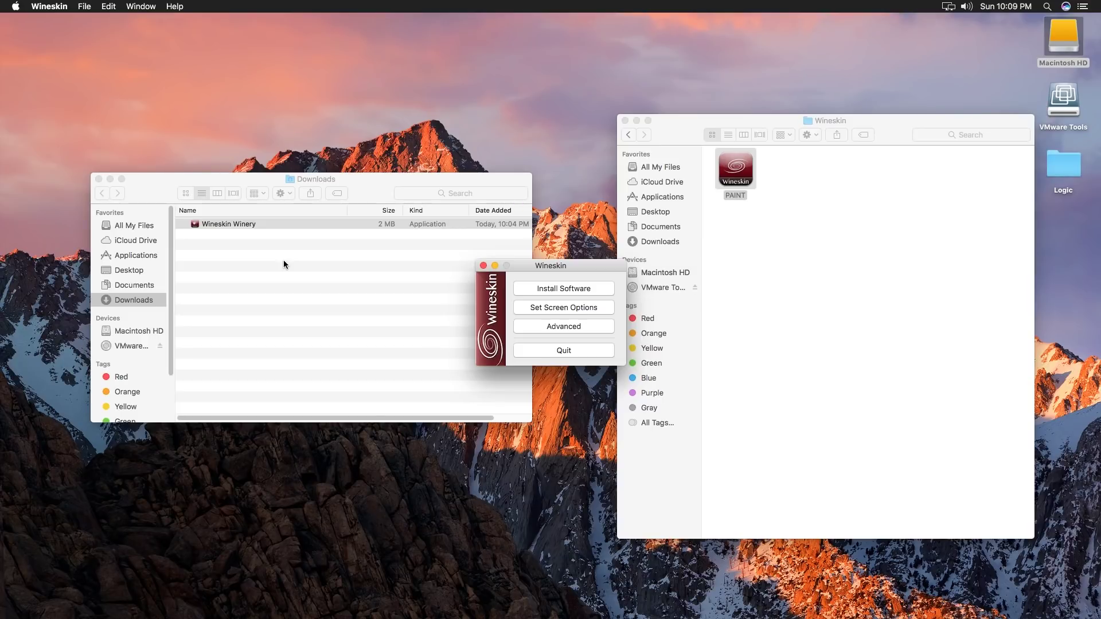
{"action": "mouse_move", "coordinate": [583, 274]}
{"action": "left_mouse_down"}
{"action": "mouse_move", "coordinate": [616, 268]}
{"action": "mouse_move", "coordinate": [597, 283]}
{"action": "left_mouse_up"}
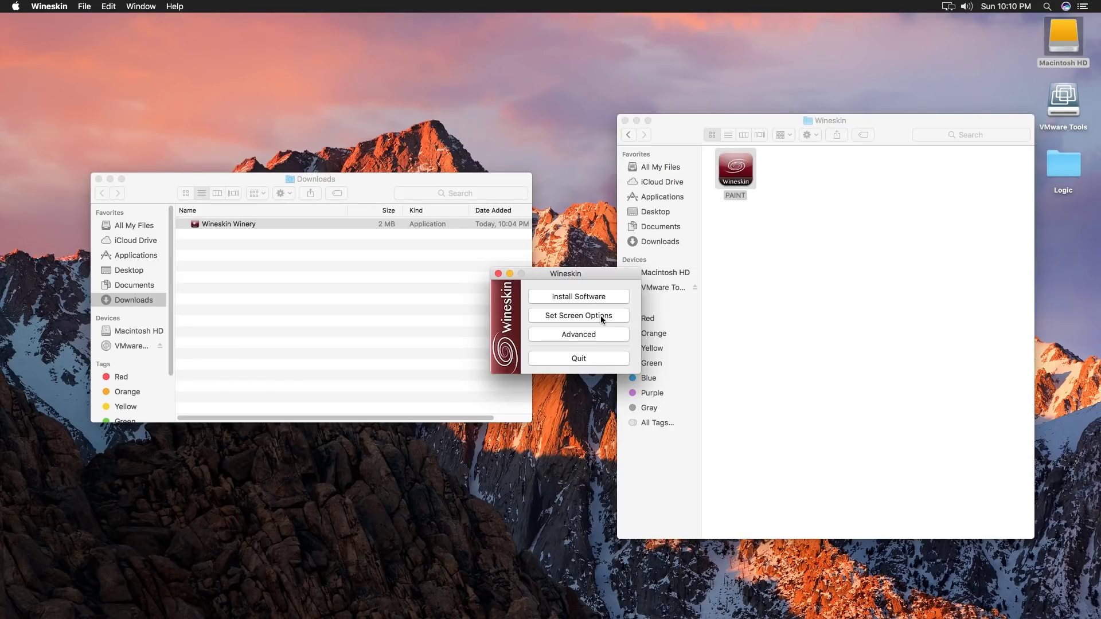
{"action": "left_click", "coordinate": [609, 332]}
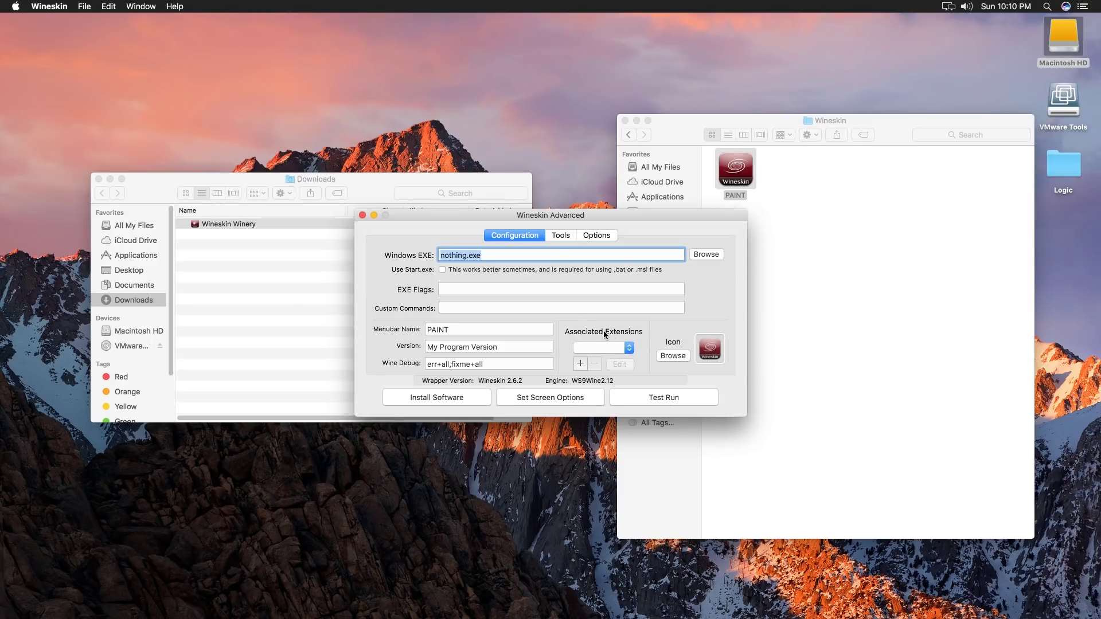
Step: Try to choose PAINT.EXE on the Desktop as the wrapper's Windows EXE
{"action": "left_click", "coordinate": [706, 255]}
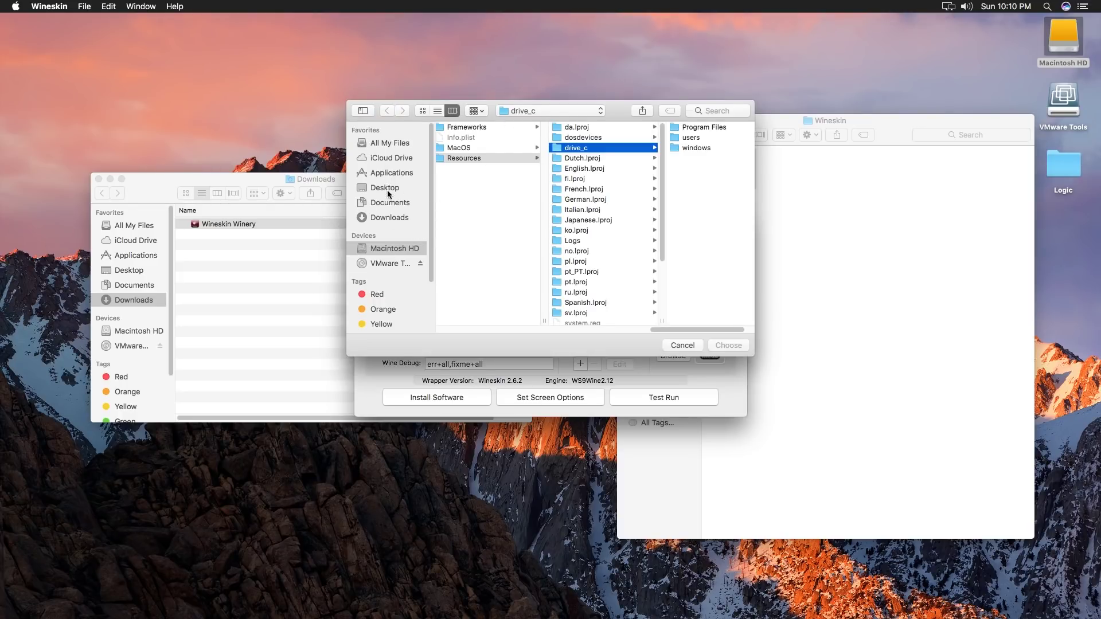
{"action": "left_click", "coordinate": [392, 173]}
{"action": "left_click", "coordinate": [386, 187]}
{"action": "left_click", "coordinate": [469, 137]}
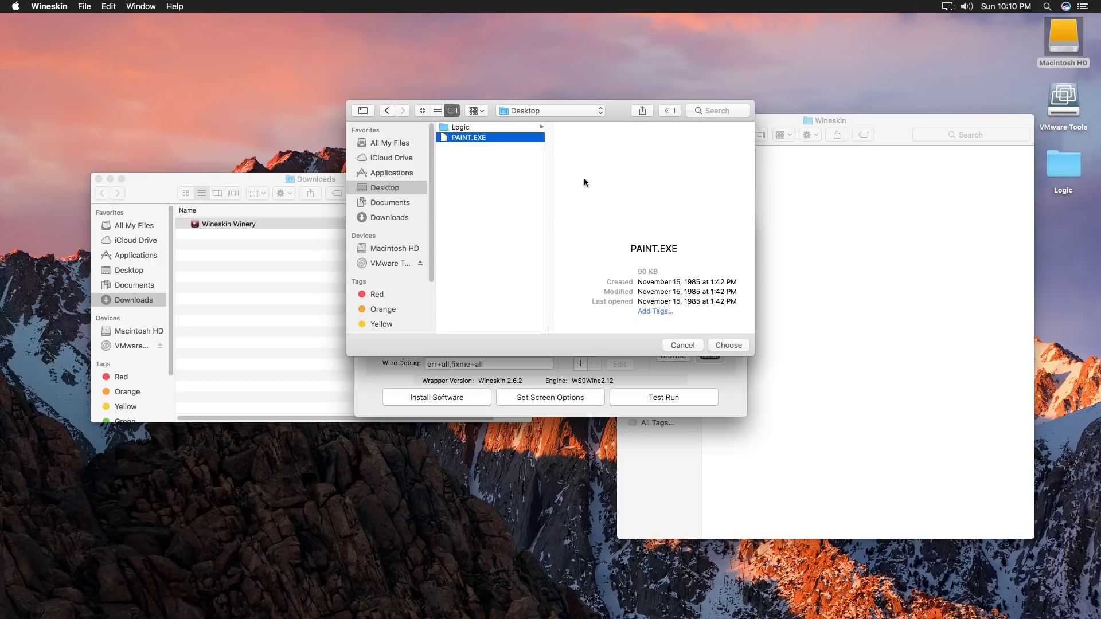
{"action": "left_click", "coordinate": [729, 346]}
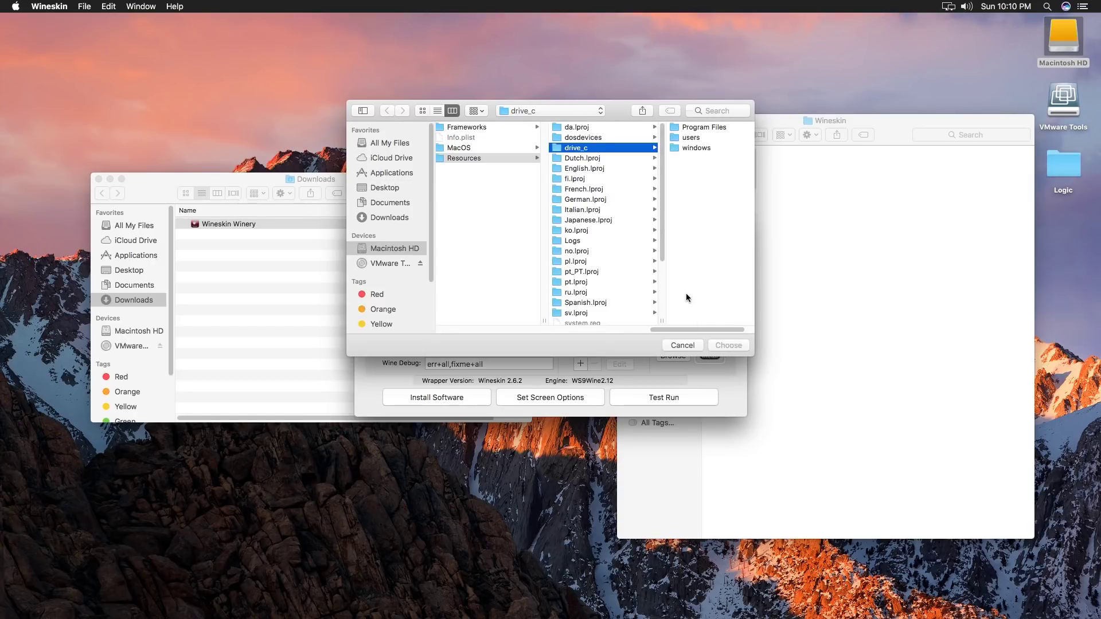
{"action": "left_click", "coordinate": [400, 188]}
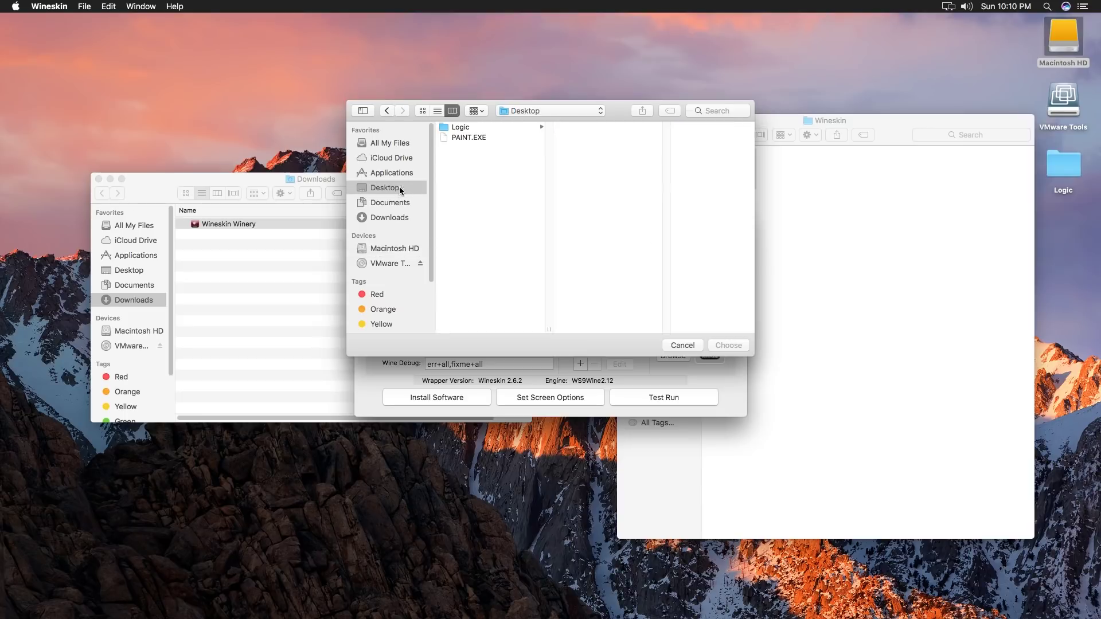
{"action": "left_click", "coordinate": [452, 137]}
{"action": "left_click", "coordinate": [739, 343]}
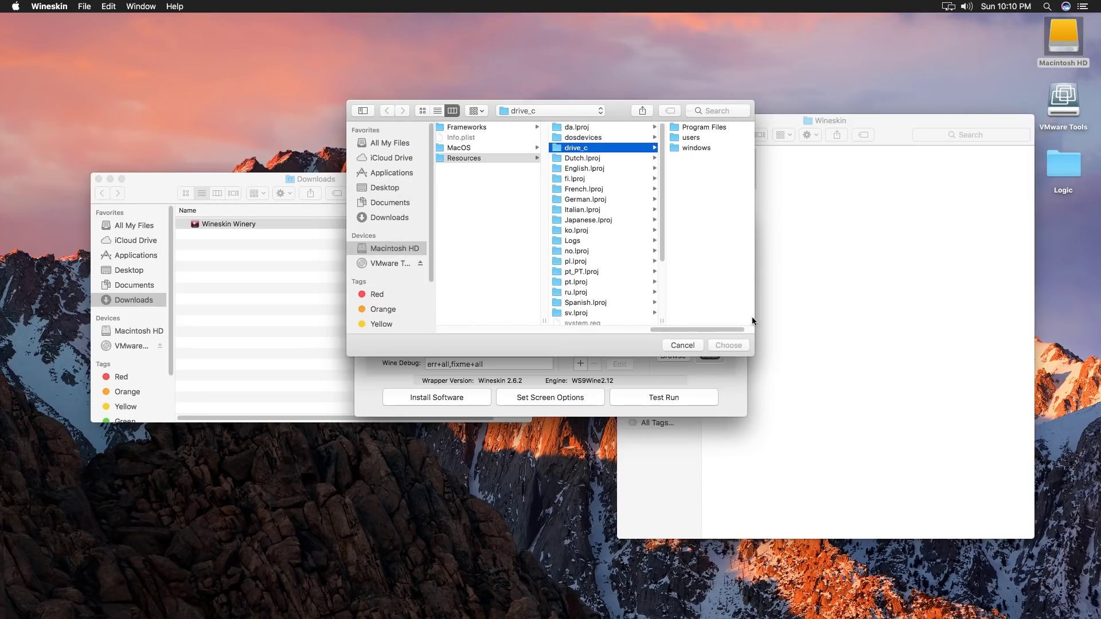
Step: Open the drive_c folder in the PAINT wrapper's package contents and move PAINT.EXE from the desktop into it
{"action": "left_click_drag", "start_coordinate": [607, 110], "coordinate": [838, 218]}
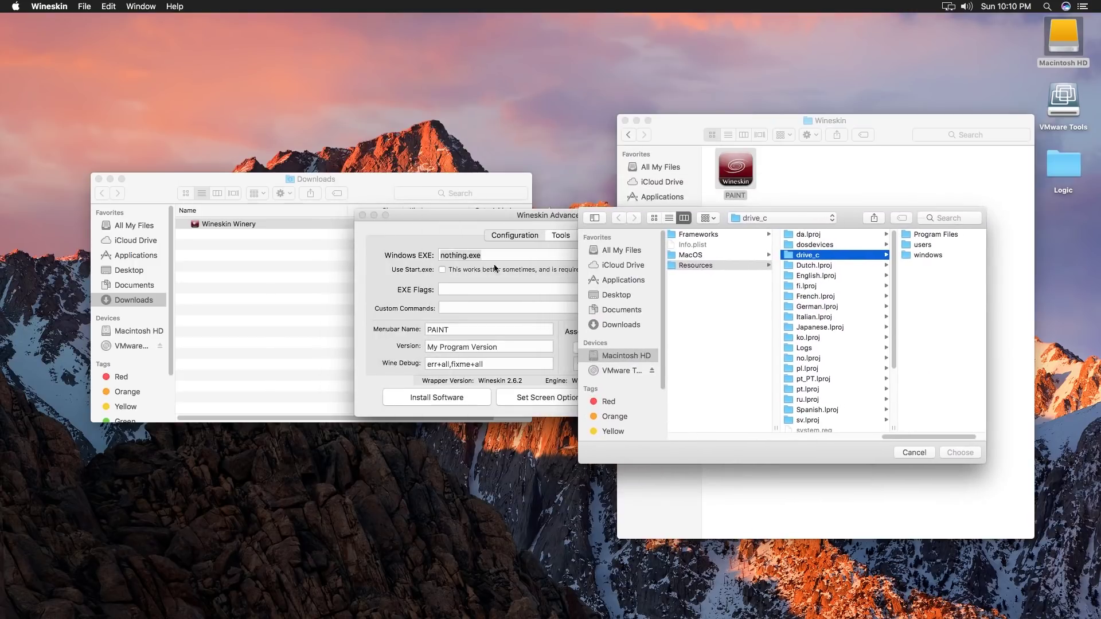
{"action": "left_click", "coordinate": [810, 170]}
{"action": "left_click_drag", "start_coordinate": [917, 125], "coordinate": [993, 125]}
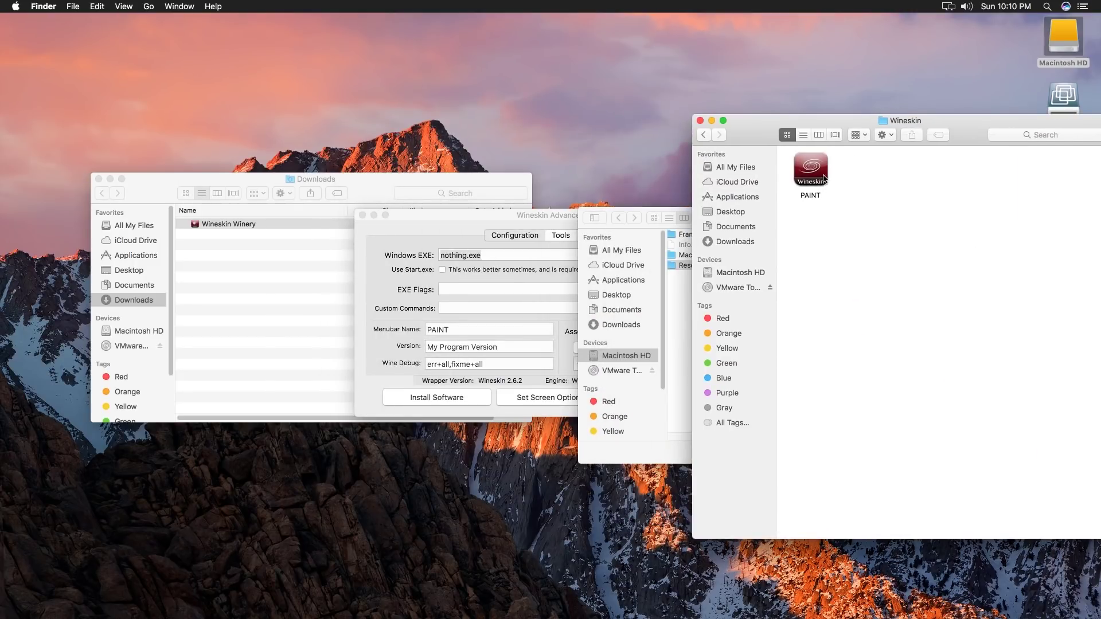
{"action": "right_click", "coordinate": [824, 179]}
{"action": "left_click", "coordinate": [894, 193]}
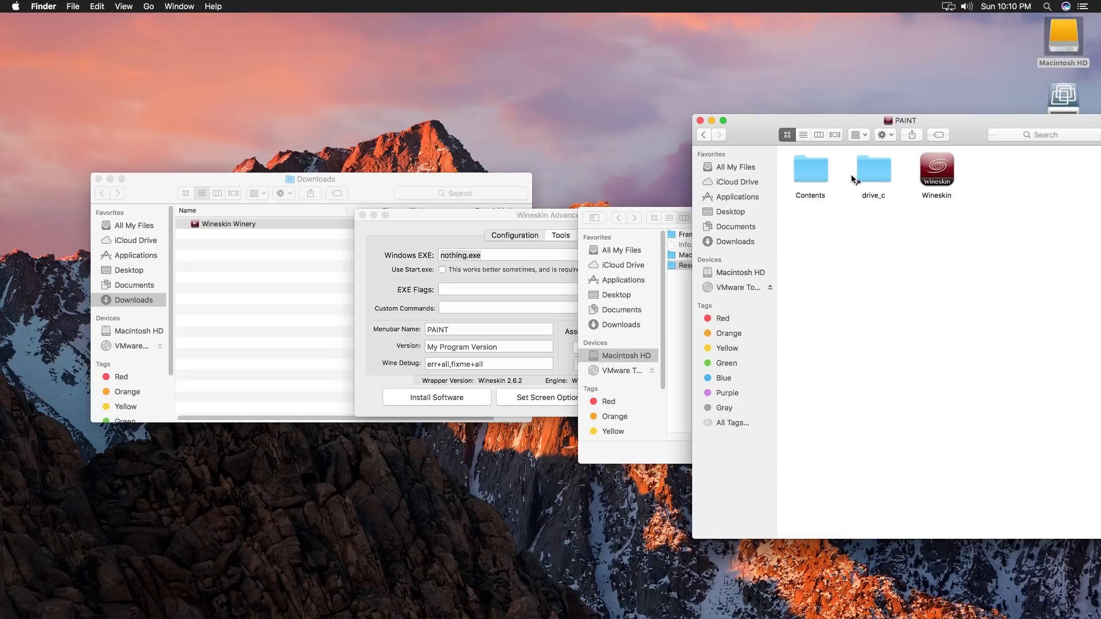
{"action": "double_click", "coordinate": [872, 162]}
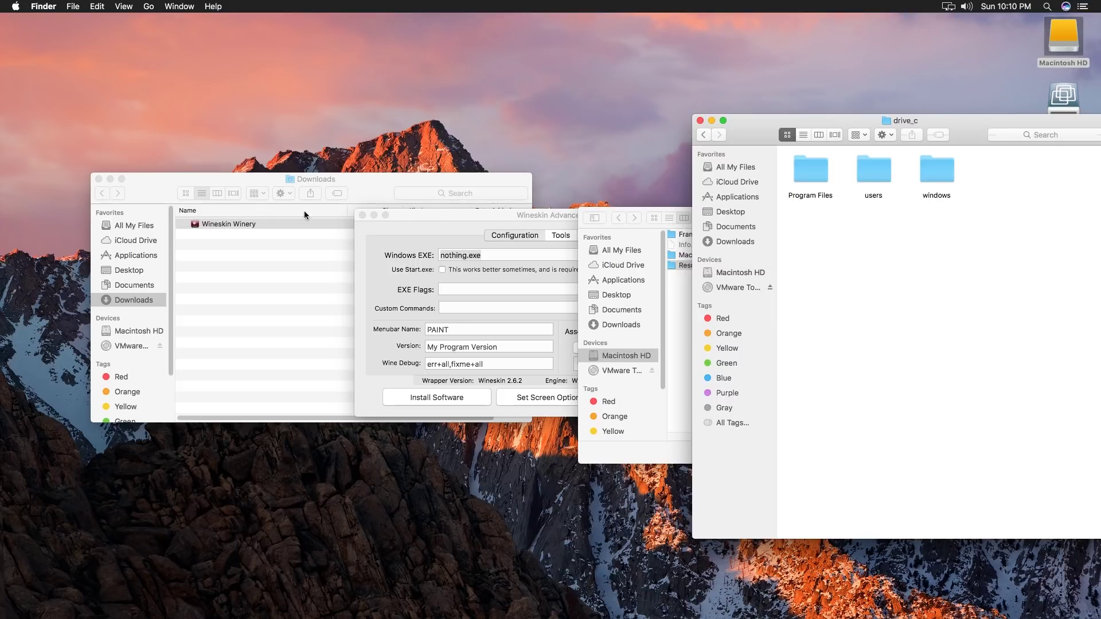
{"action": "left_click_drag", "start_coordinate": [961, 119], "coordinate": [412, 127]}
{"action": "mouse_move", "coordinate": [769, 182]}
{"action": "left_mouse_down"}
{"action": "mouse_move", "coordinate": [565, 157]}
{"action": "mouse_move", "coordinate": [444, 185]}
{"action": "left_mouse_up"}
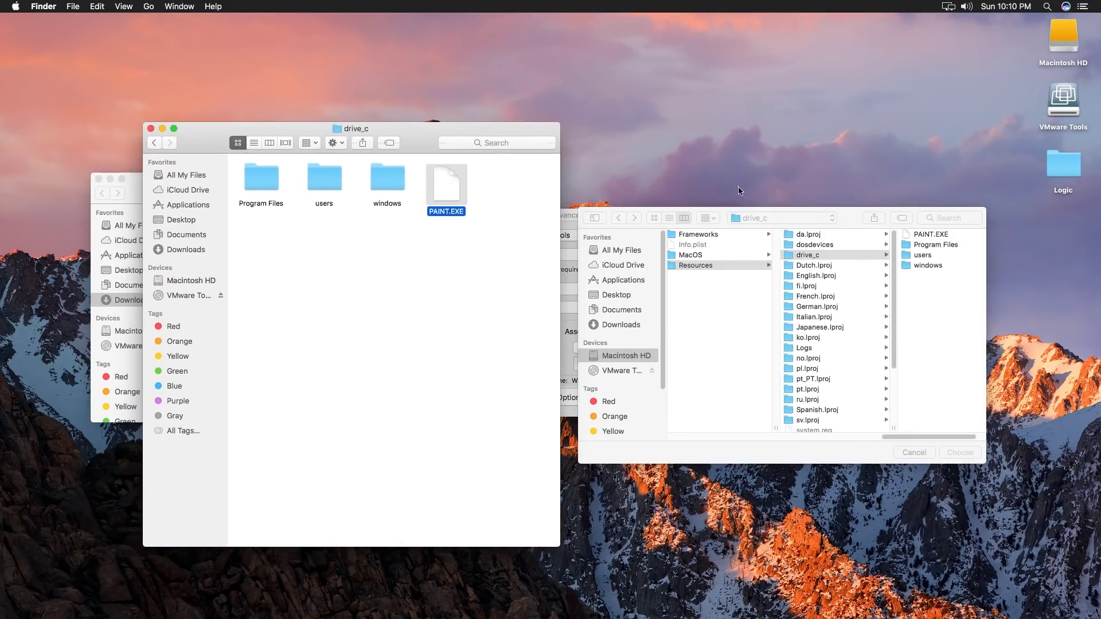
Step: Choose PAINT.EXE in drive_c as the wrapper's Windows EXE and move the Wineskin Advanced window clear of the drive_c window
{"action": "left_click", "coordinate": [924, 242]}
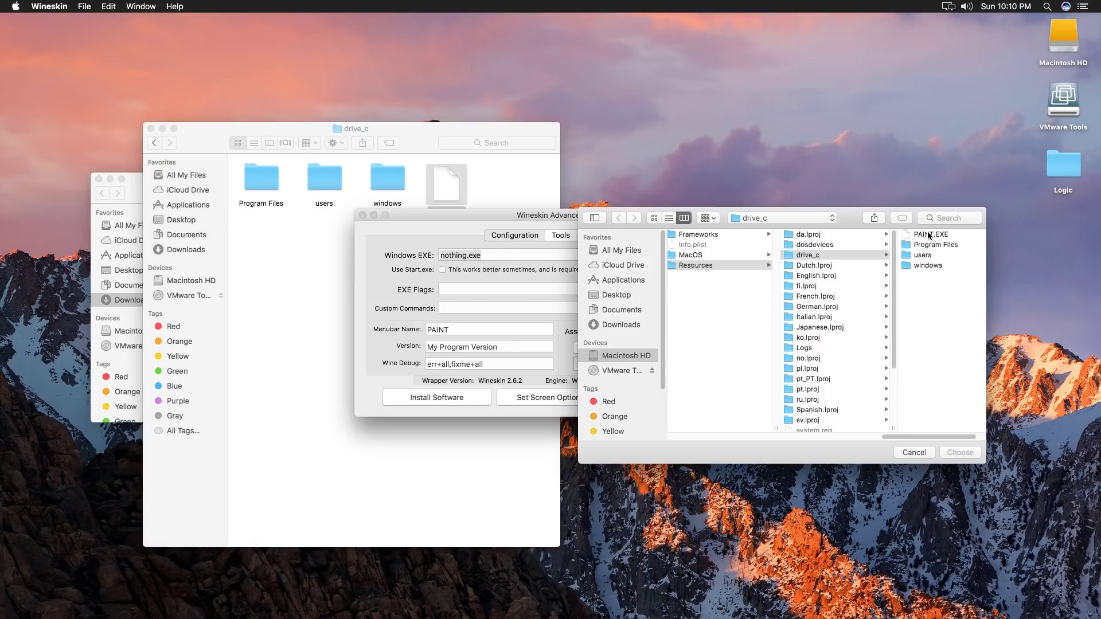
{"action": "left_click", "coordinate": [928, 234]}
{"action": "left_click", "coordinate": [960, 452]}
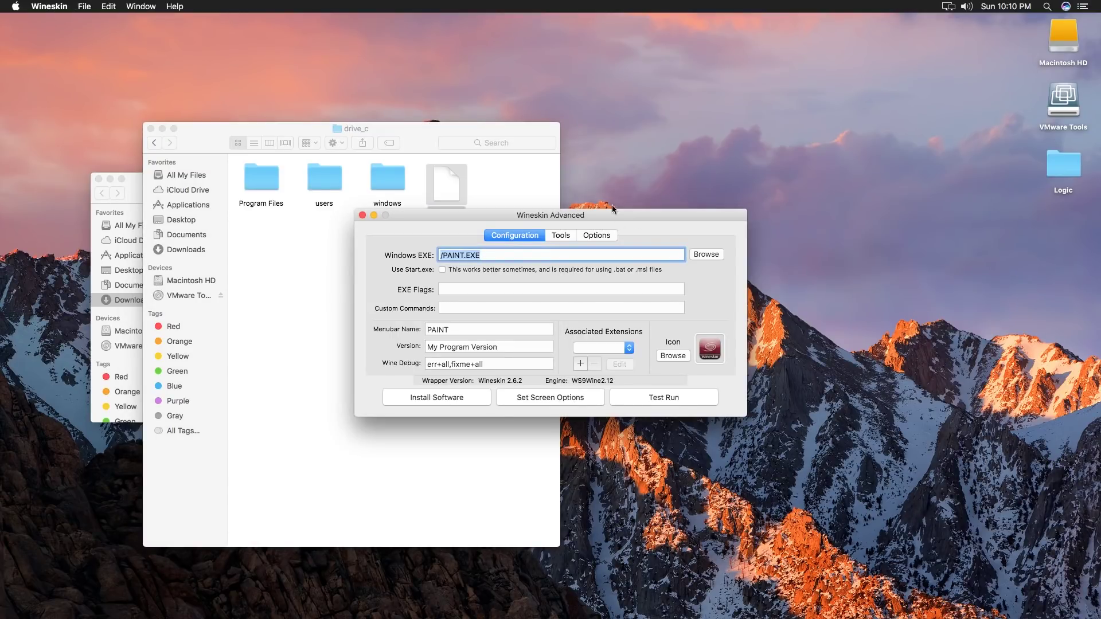
{"action": "left_click_drag", "start_coordinate": [611, 219], "coordinate": [847, 183]}
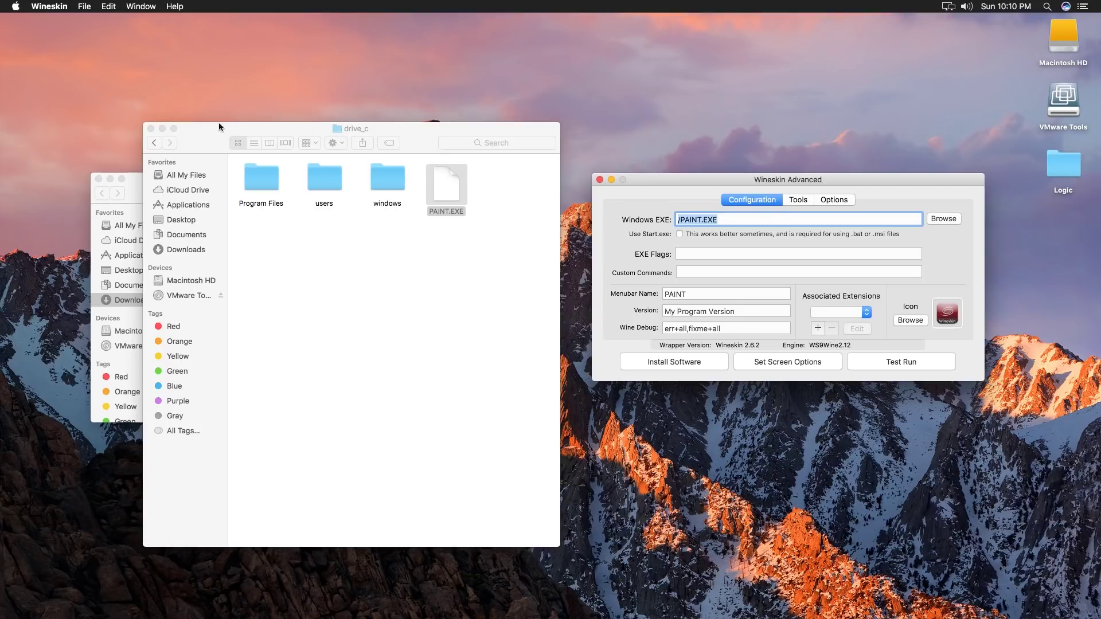
Step: Return from drive_c to the Wineskin folder containing the PAINT wrapper
{"action": "left_click", "coordinate": [150, 143]}
{"action": "left_click", "coordinate": [150, 143]}
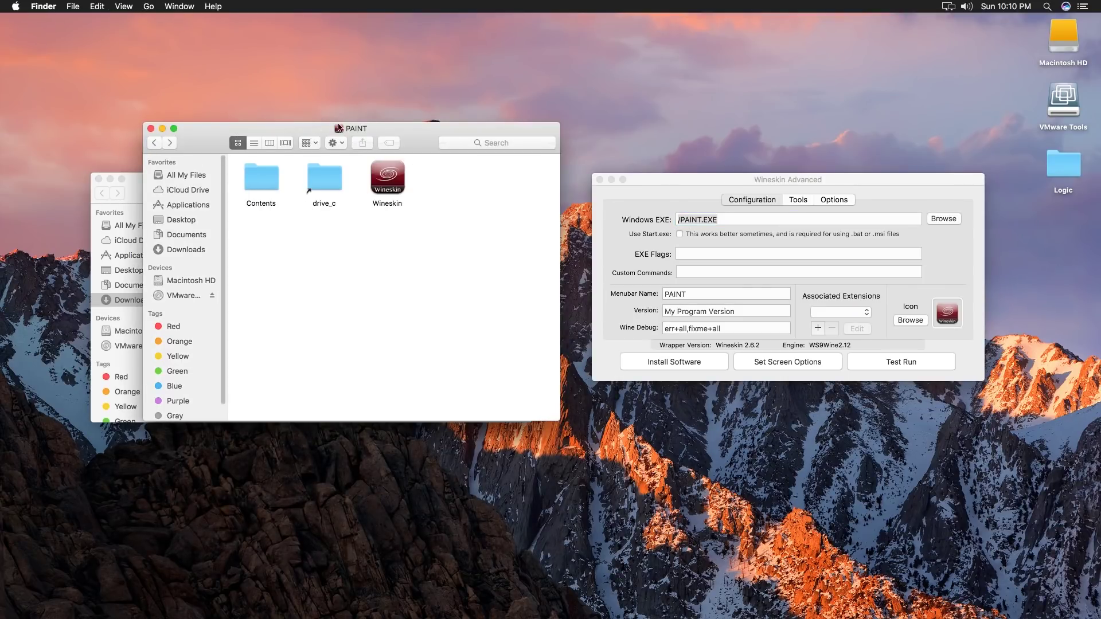
{"action": "left_click", "coordinate": [153, 143]}
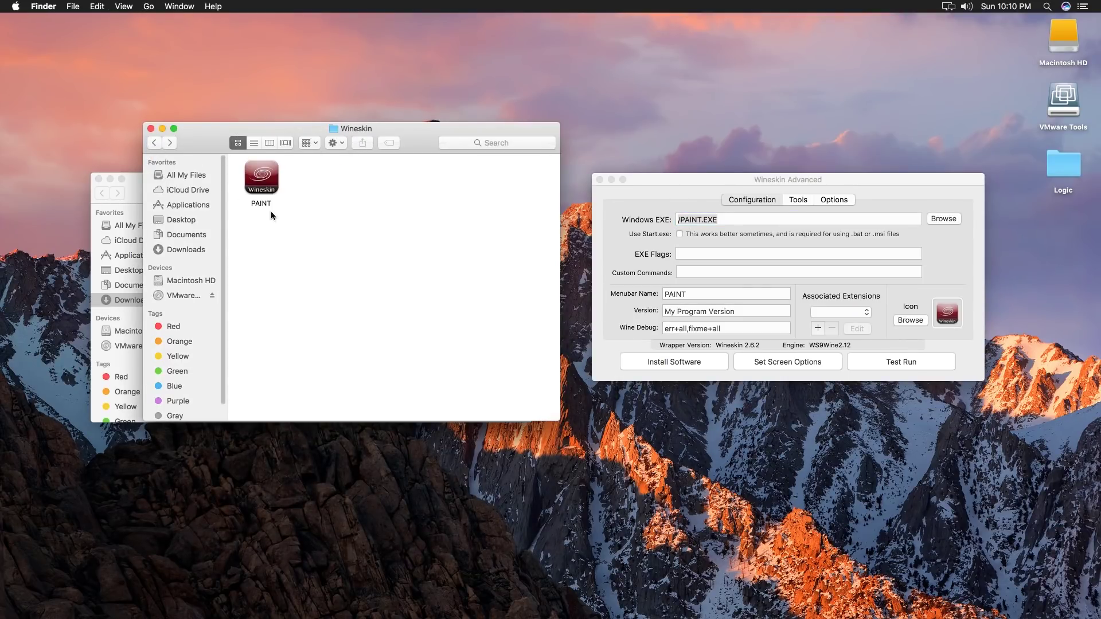
{"action": "right_click", "coordinate": [264, 180]}
{"action": "left_click", "coordinate": [489, 207]}
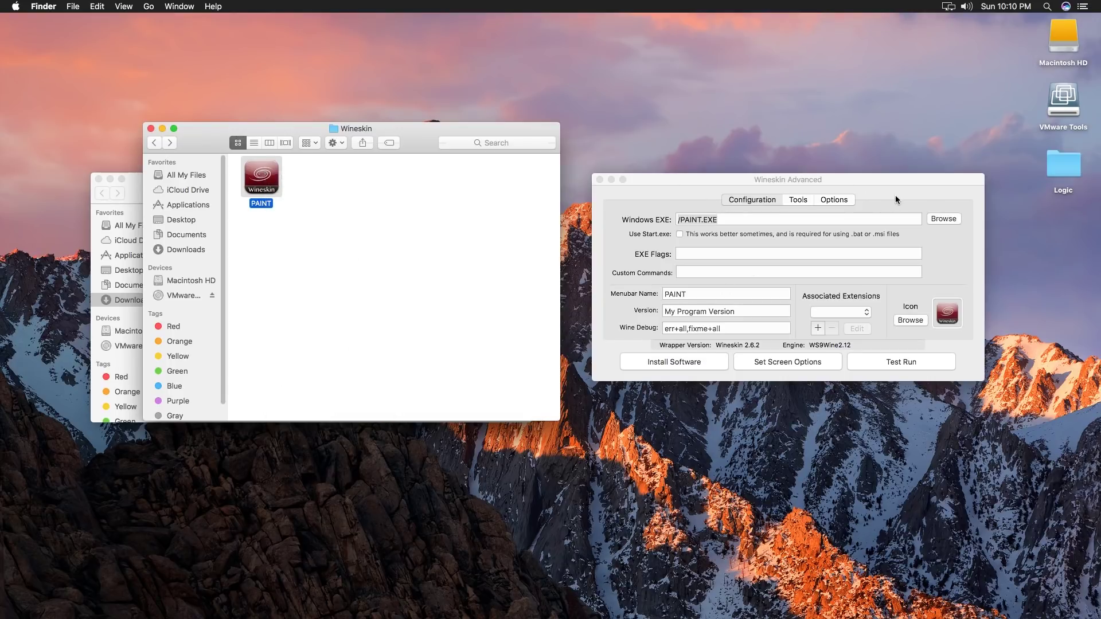
Step: Test-run the wrapper with PAINT.EXE and examine LastRunWine.log from start to end
{"action": "left_click", "coordinate": [888, 187]}
{"action": "left_click", "coordinate": [872, 364]}
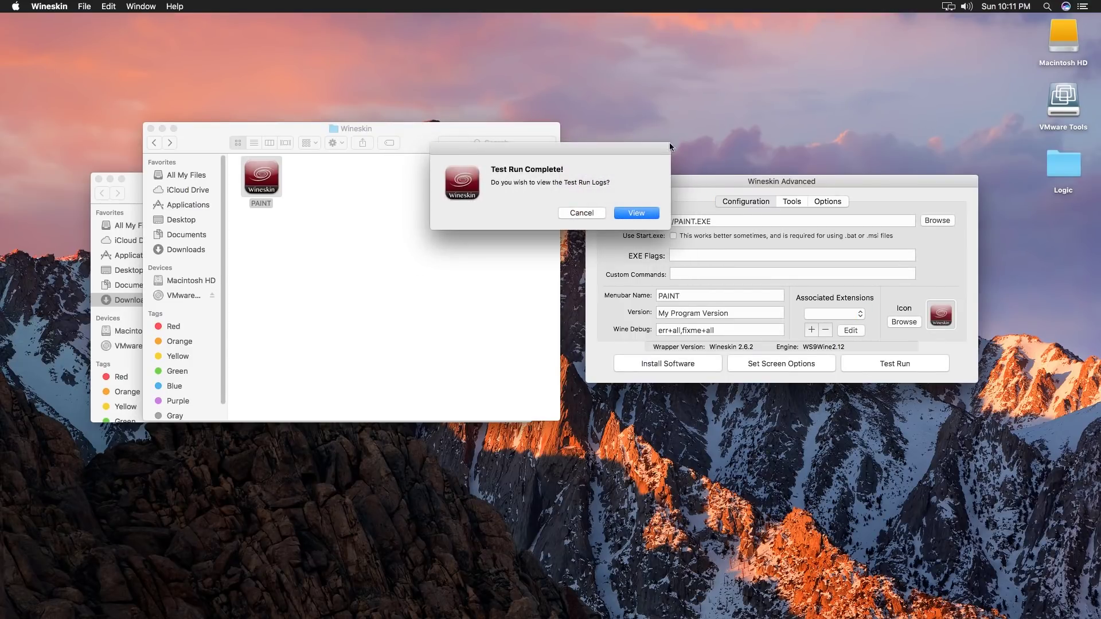
{"action": "left_click", "coordinate": [637, 213]}
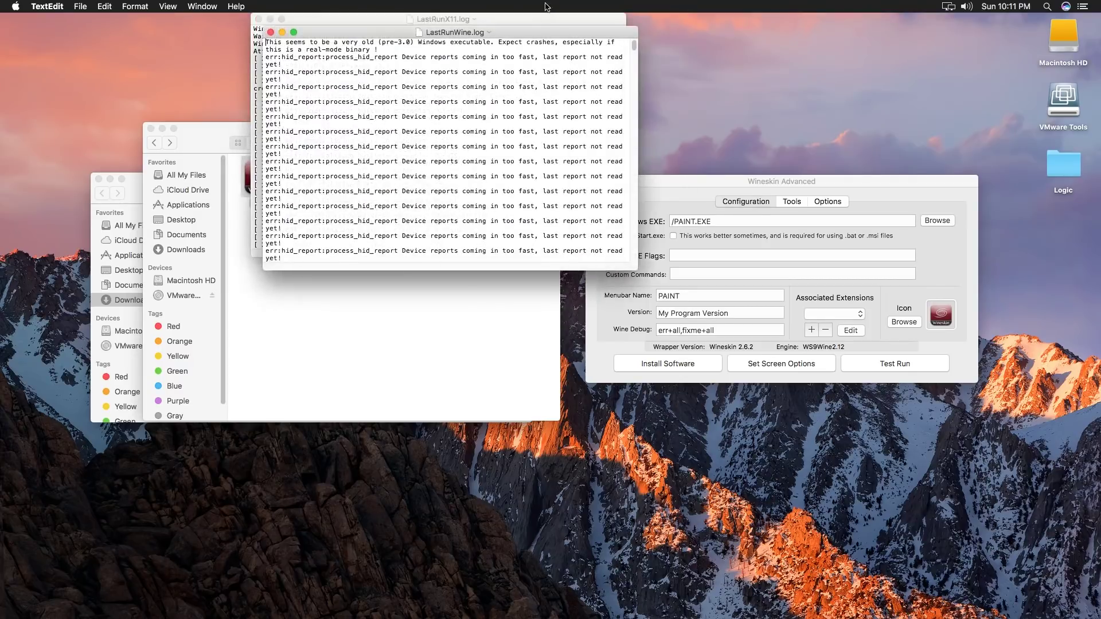
{"action": "left_click_drag", "start_coordinate": [526, 32], "coordinate": [694, 76]}
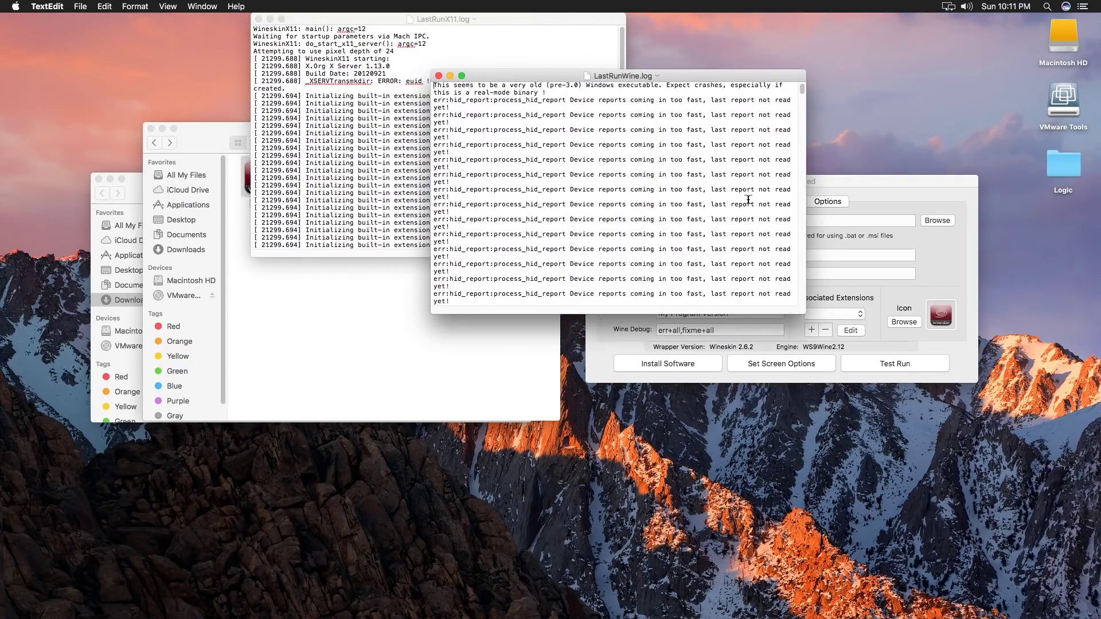
{"action": "scroll", "coordinate": [803, 87], "scroll_direction": "down", "scroll_amount": 1}
{"action": "left_click_drag", "start_coordinate": [801, 95], "coordinate": [804, 311]}
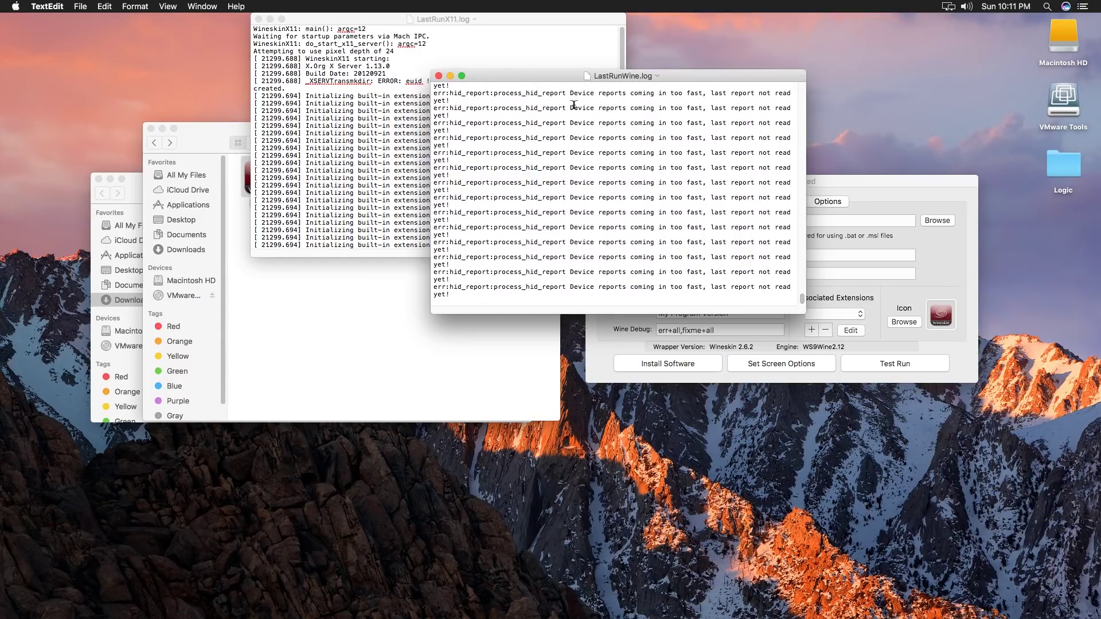
Step: Examine LastRunX11.log to its end and close it, moving LastRunWine.log out of the way
{"action": "left_click_drag", "start_coordinate": [534, 80], "coordinate": [687, 76]}
{"action": "left_click", "coordinate": [518, 16]}
{"action": "left_click_drag", "start_coordinate": [518, 16], "coordinate": [492, 83]}
{"action": "scroll", "coordinate": [597, 136], "scroll_direction": "down", "scroll_amount": 1}
{"action": "scroll", "coordinate": [598, 137], "scroll_direction": "down", "scroll_amount": 15}
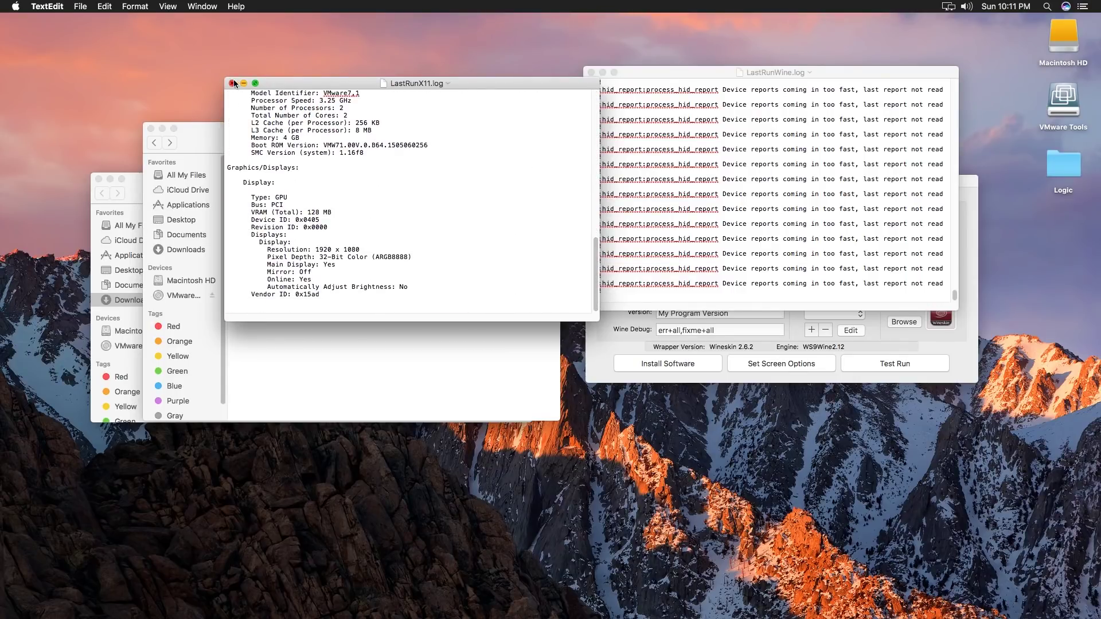
{"action": "left_click", "coordinate": [232, 83]}
{"action": "left_click_drag", "start_coordinate": [709, 76], "coordinate": [138, 245]}
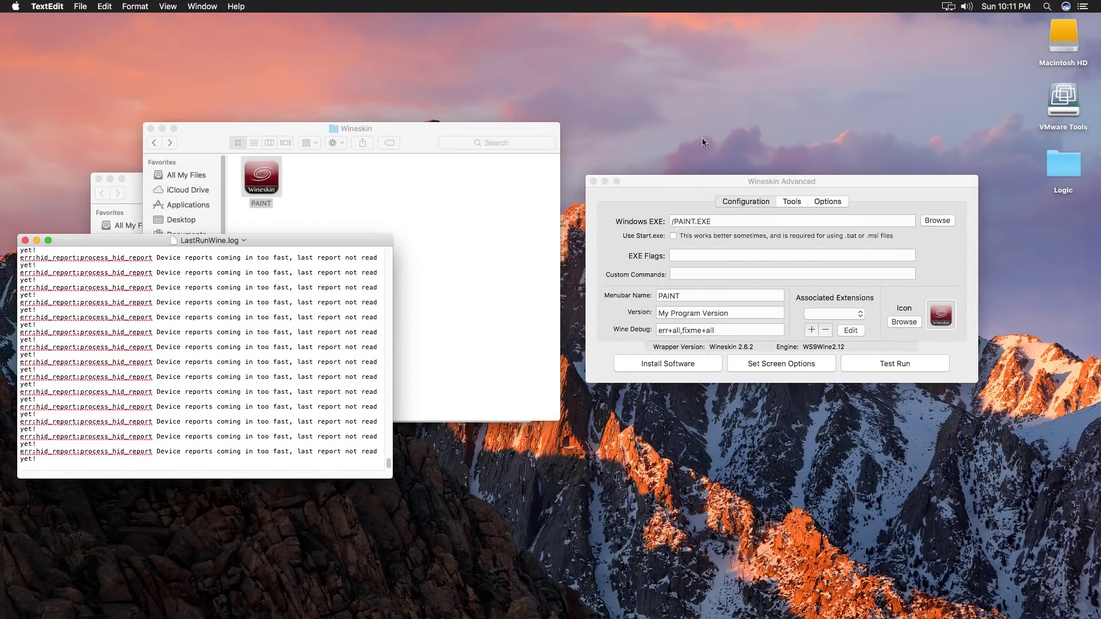
Step: Open drive_c in the PAINT wrapper's package contents and move PAINT.EXE back out to the desktop
{"action": "left_click", "coordinate": [396, 201]}
{"action": "right_click", "coordinate": [238, 164]}
{"action": "left_click", "coordinate": [276, 165]}
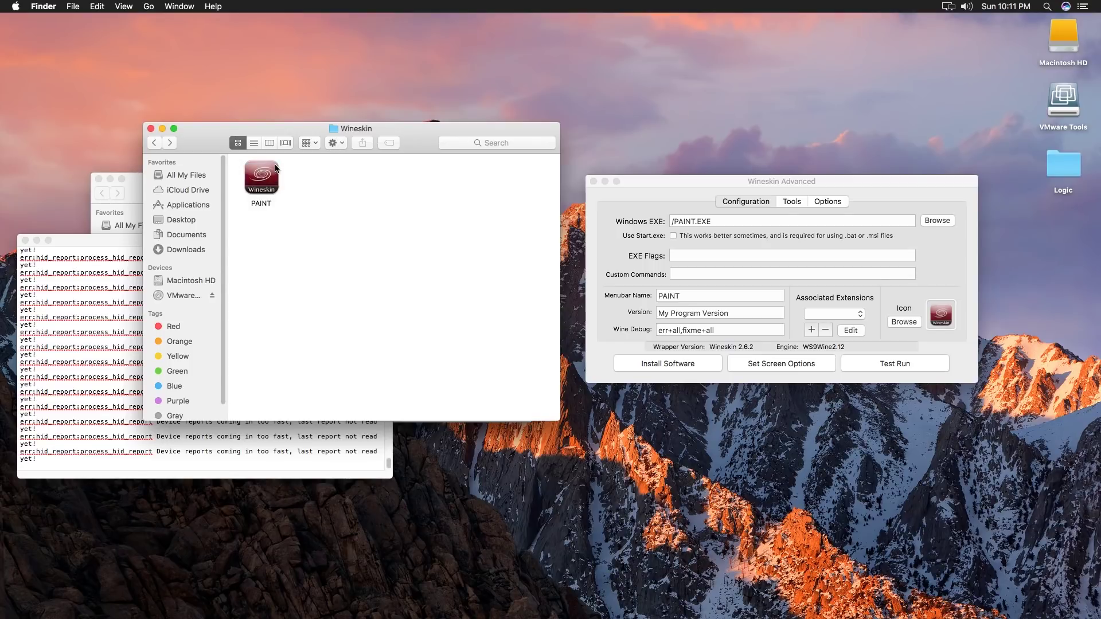
{"action": "right_click", "coordinate": [275, 167]}
{"action": "left_click", "coordinate": [347, 182]}
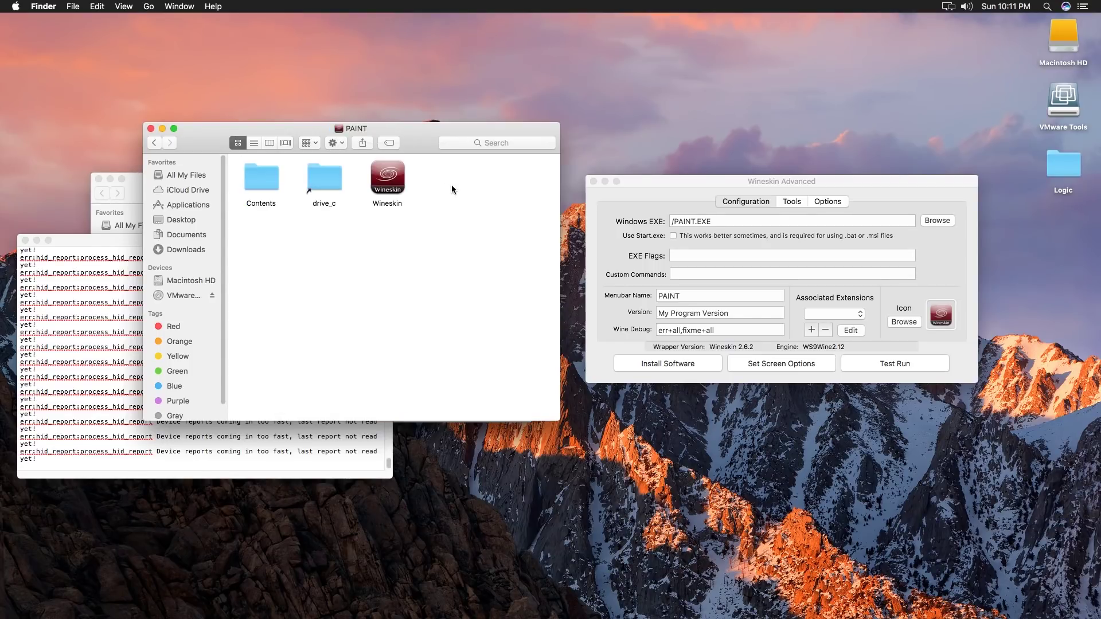
{"action": "double_click", "coordinate": [326, 187]}
{"action": "left_click_drag", "start_coordinate": [446, 189], "coordinate": [659, 53]}
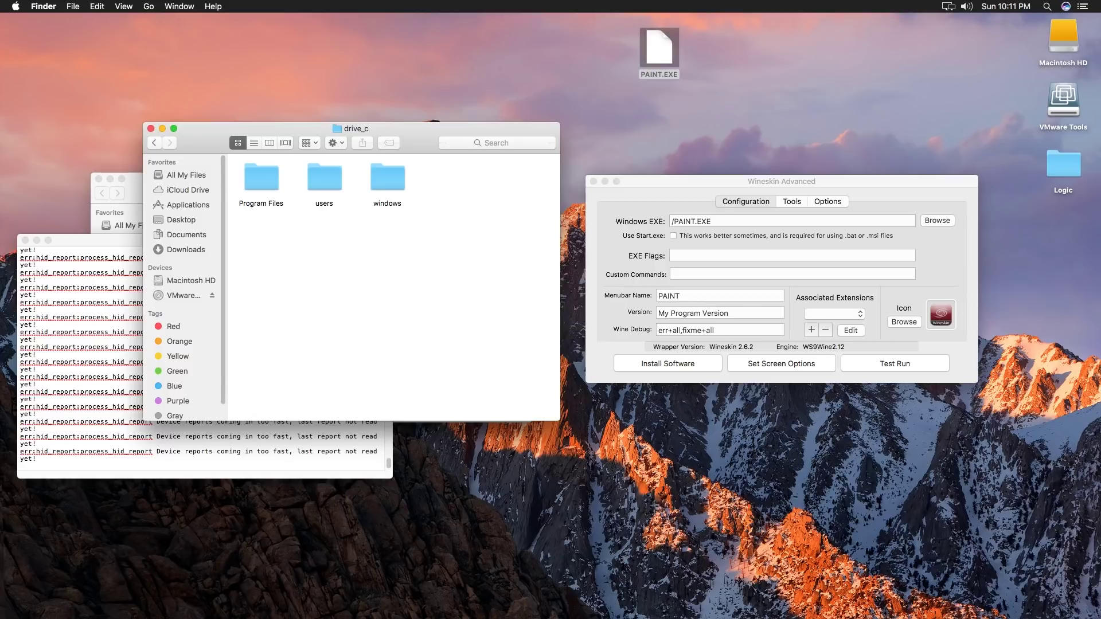
{"action": "left_click", "coordinate": [715, 108]}
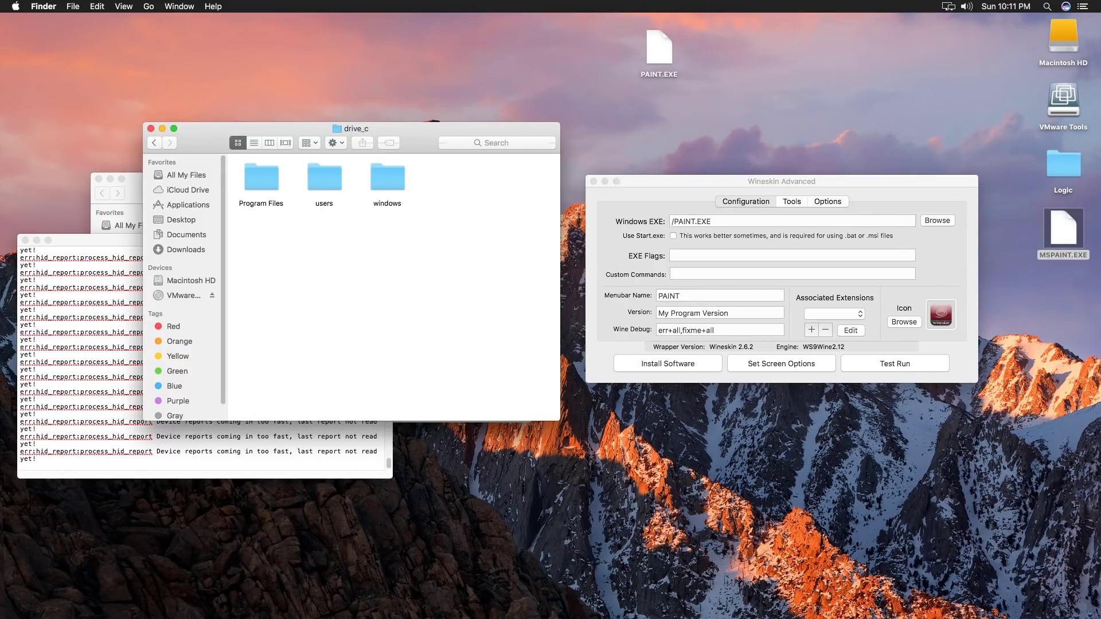
Step: Move MSPAINT.EXE from the desktop into drive_c and choose it as the wrapper's Windows EXE
{"action": "left_click_drag", "start_coordinate": [1058, 229], "coordinate": [449, 180]}
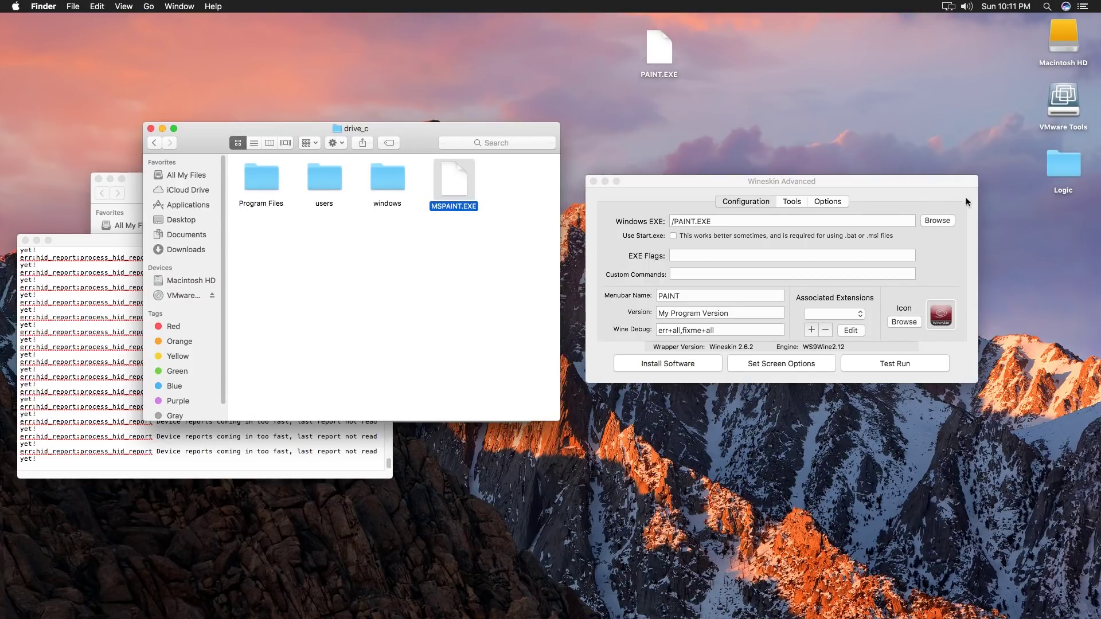
{"action": "left_click", "coordinate": [915, 228]}
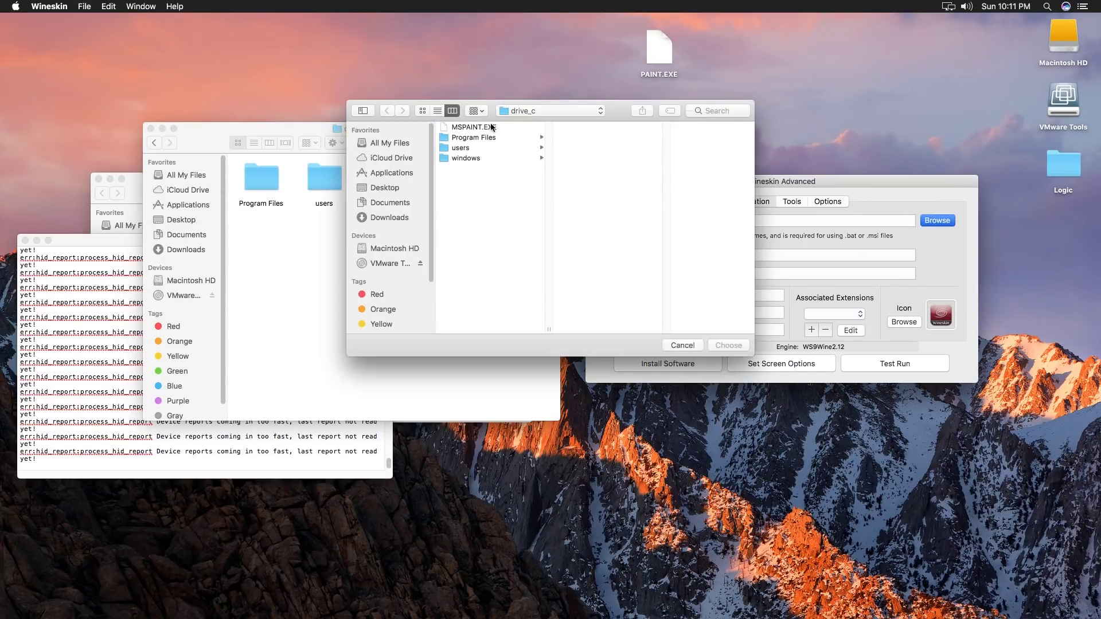
{"action": "left_click", "coordinate": [492, 126]}
{"action": "left_click", "coordinate": [735, 348]}
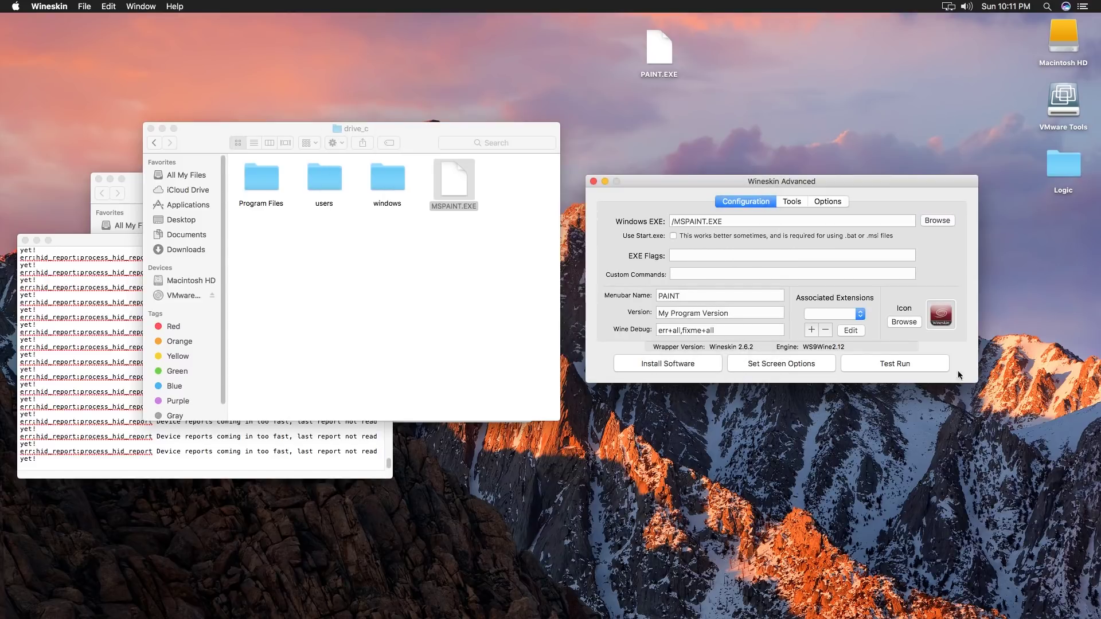
Step: Test-run the wrapper with MSPAINT.EXE and decline to view the test run logs
{"action": "left_click", "coordinate": [935, 366]}
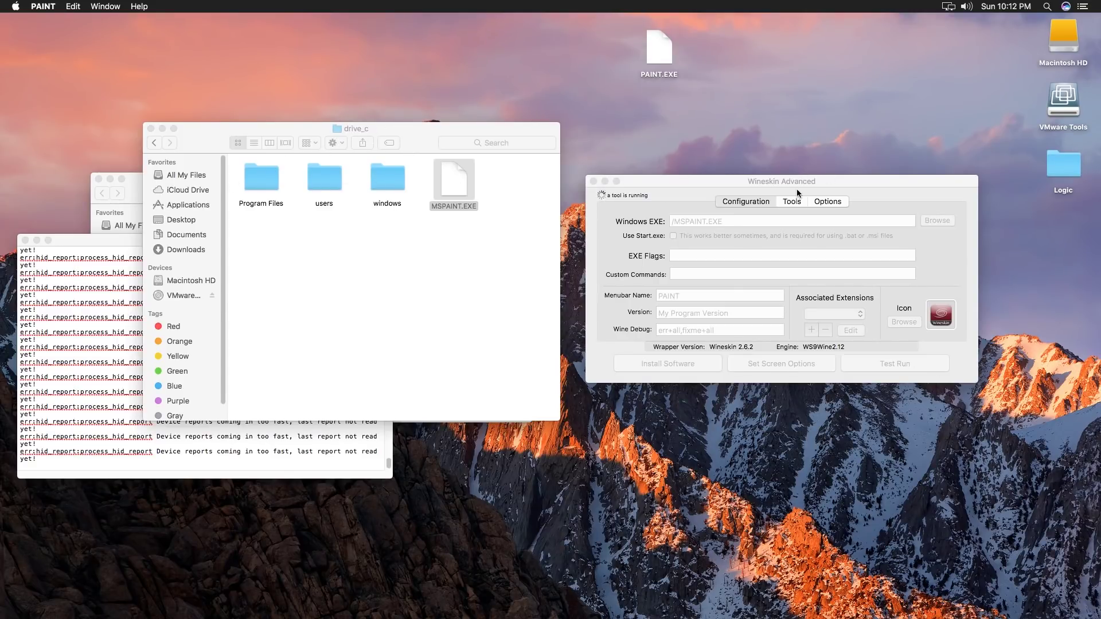
{"action": "left_click", "coordinate": [576, 214]}
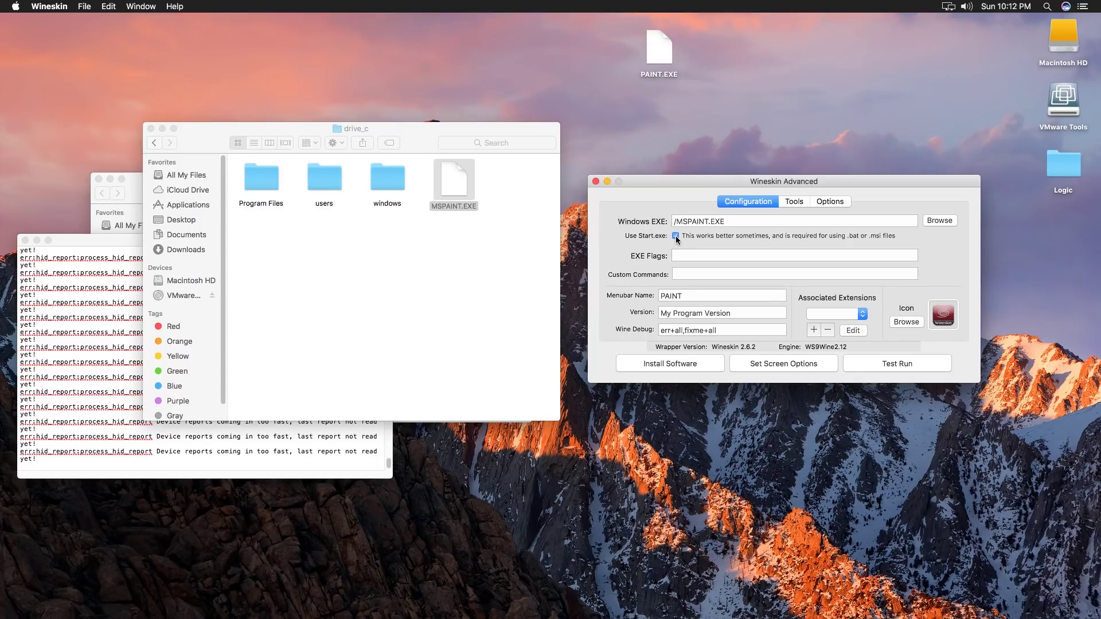
Step: Test-run MSPAINT.EXE again with Use Start.exe enabled and decline the logs
{"action": "left_click", "coordinate": [927, 365]}
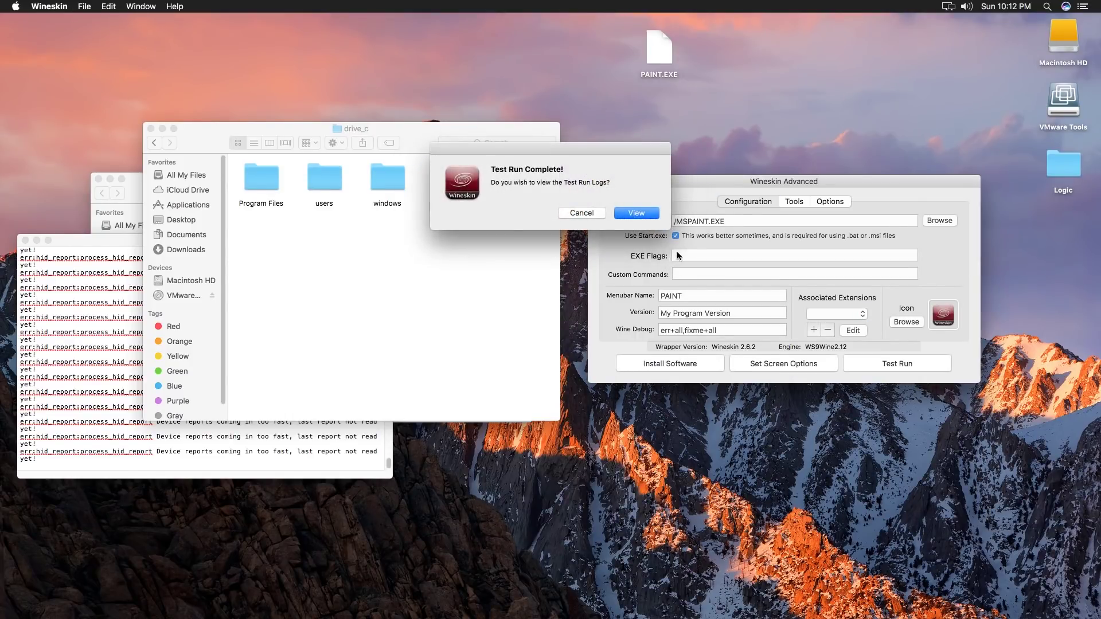
{"action": "left_click", "coordinate": [594, 212]}
Step: Override Wine's control of the screen settings and use a virtual desktop at 800x600
{"action": "left_click", "coordinate": [824, 367]}
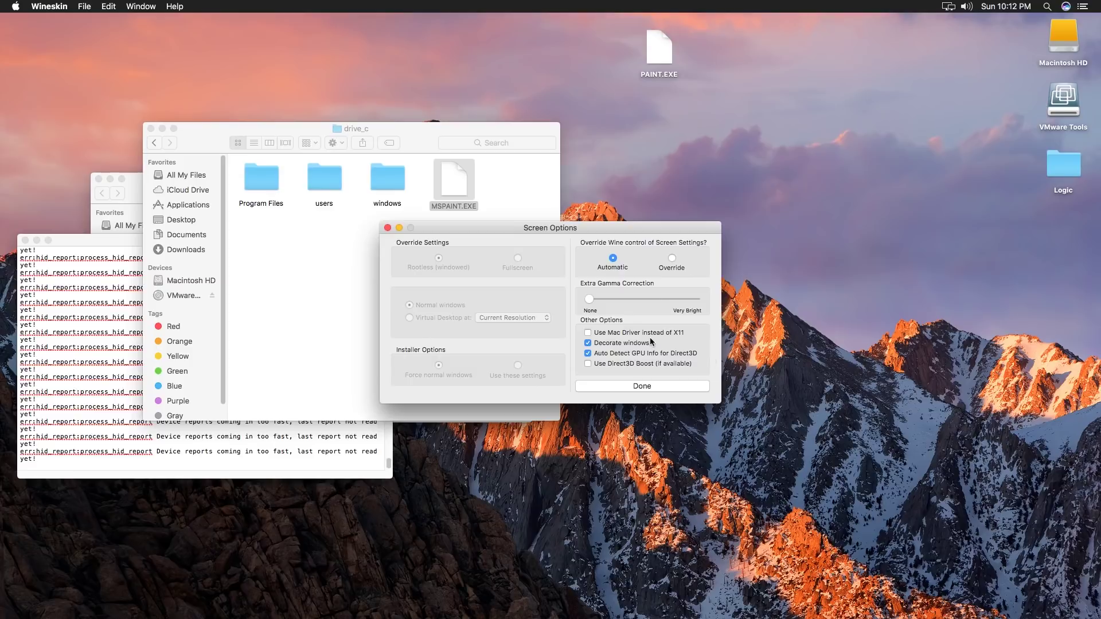
{"action": "left_click_drag", "start_coordinate": [591, 233], "coordinate": [781, 205]}
{"action": "left_click", "coordinate": [837, 244]}
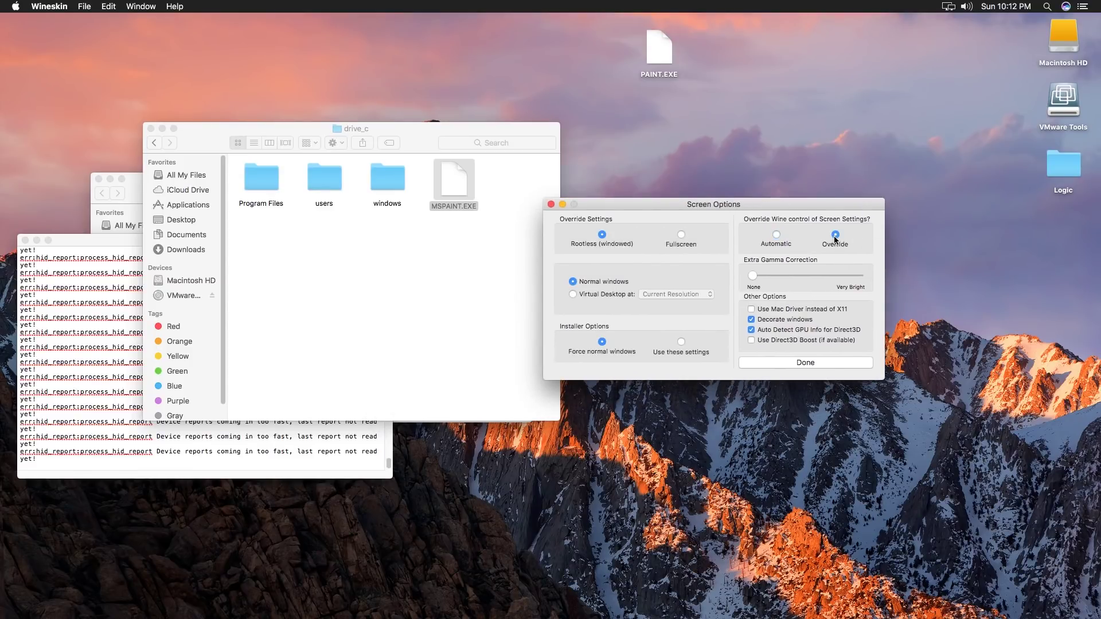
{"action": "left_click", "coordinate": [629, 294]}
{"action": "left_click", "coordinate": [688, 294]}
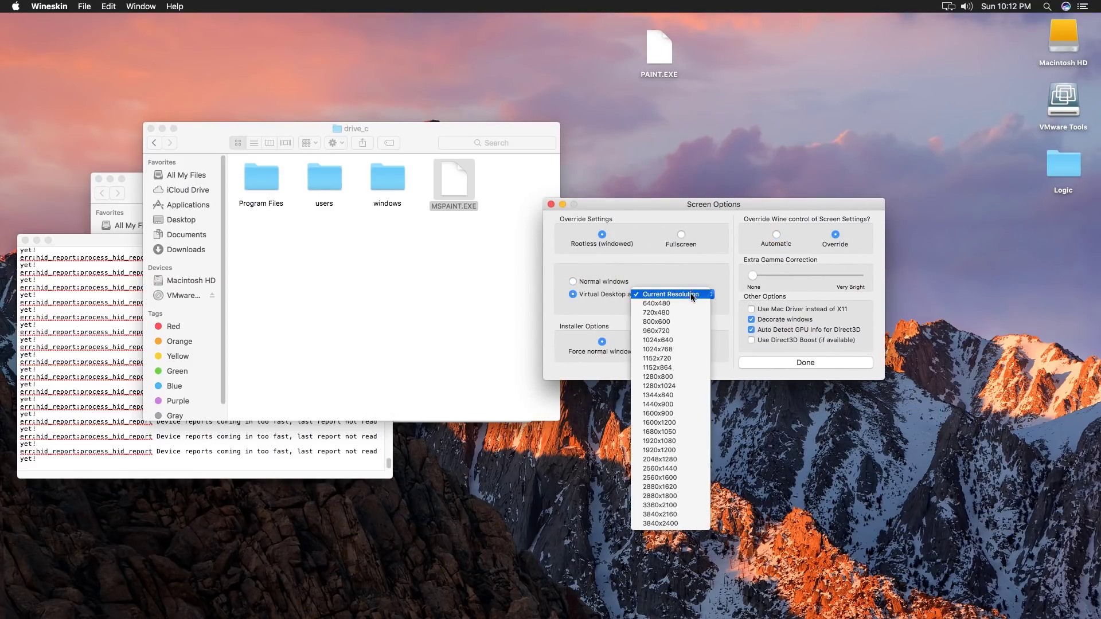
{"action": "left_click", "coordinate": [687, 325]}
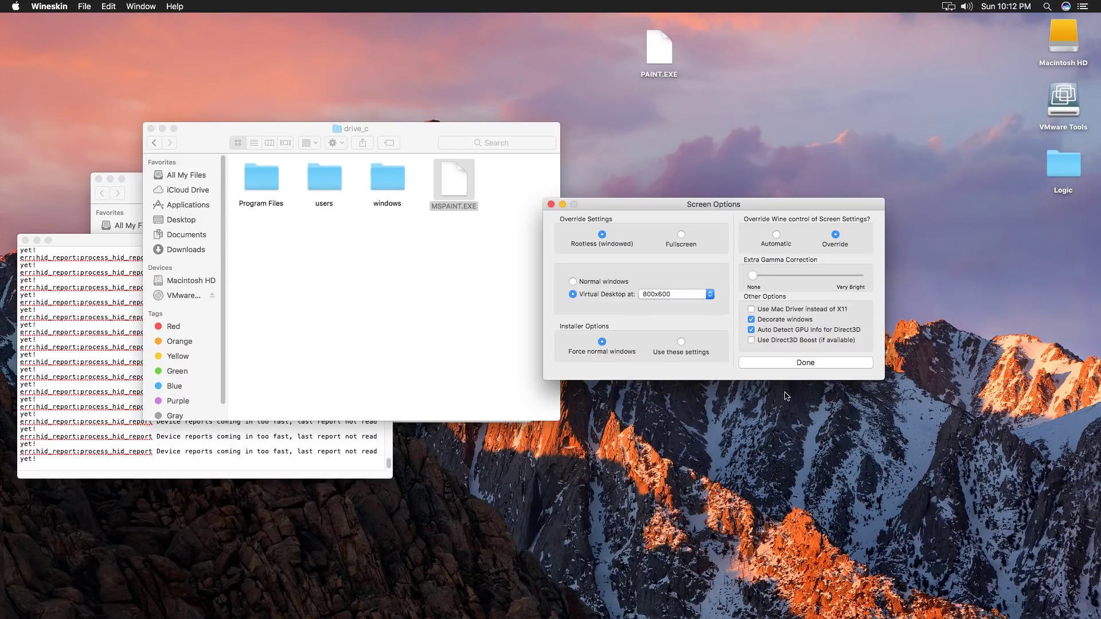
{"action": "left_click", "coordinate": [830, 364]}
Step: Test-run MSPAINT.EXE in the virtual desktop and dismiss the offer to view the logs
{"action": "left_click_drag", "start_coordinate": [803, 177], "coordinate": [778, 178]}
{"action": "left_click", "coordinate": [880, 359]}
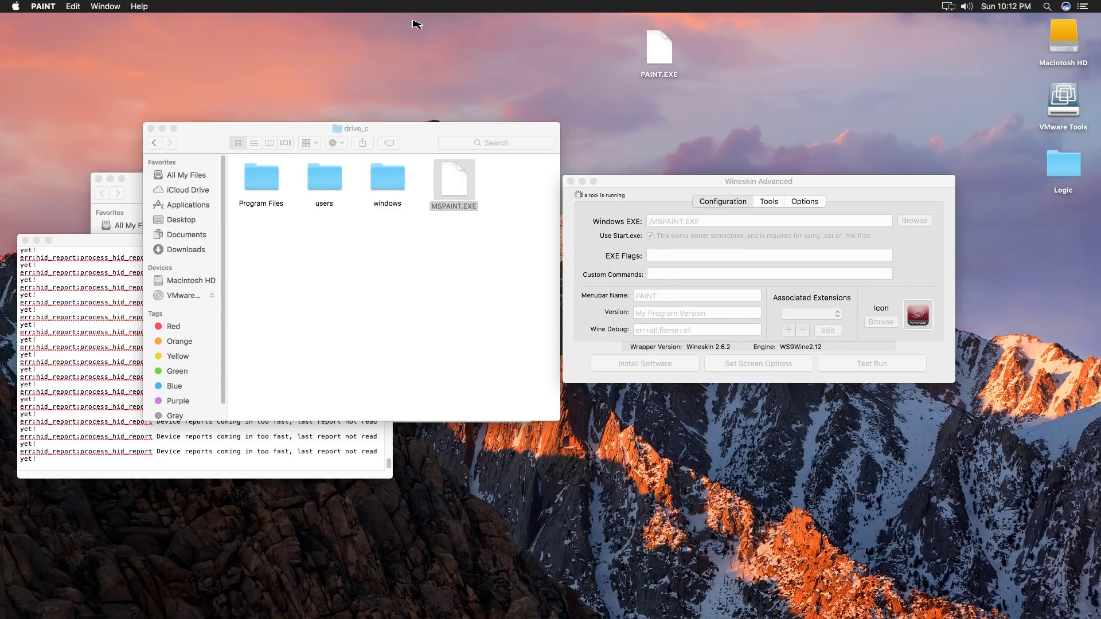
{"action": "left_click", "coordinate": [594, 217]}
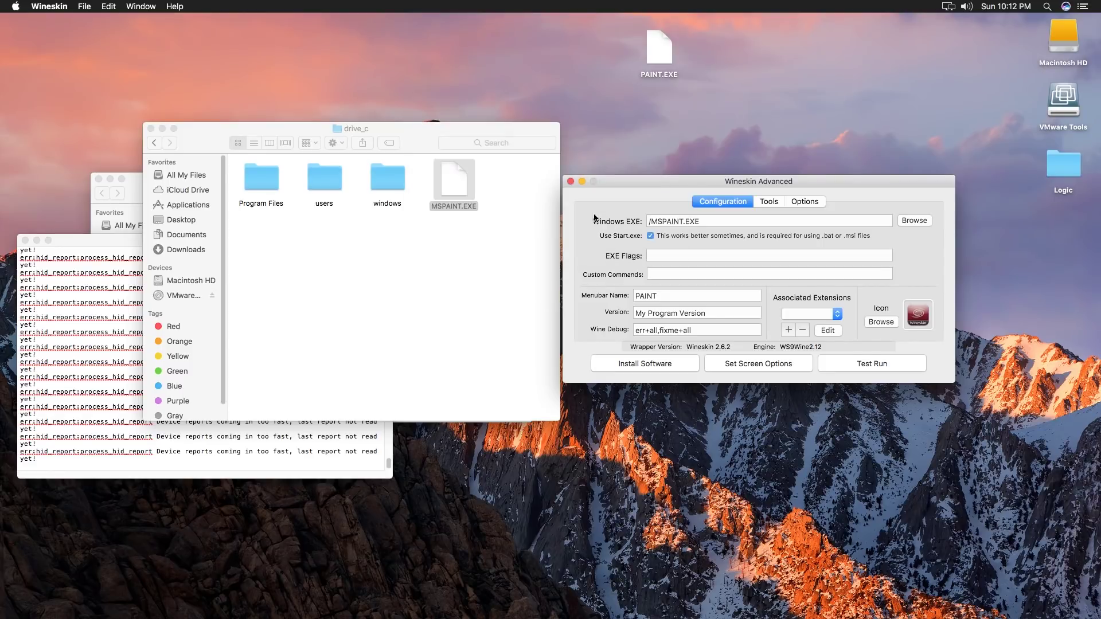
Step: Clear the wrapper's Windows EXE path and start a test run without a program
{"action": "left_click_drag", "start_coordinate": [892, 222], "coordinate": [585, 208]}
{"action": "key", "text": "BackSpace"}
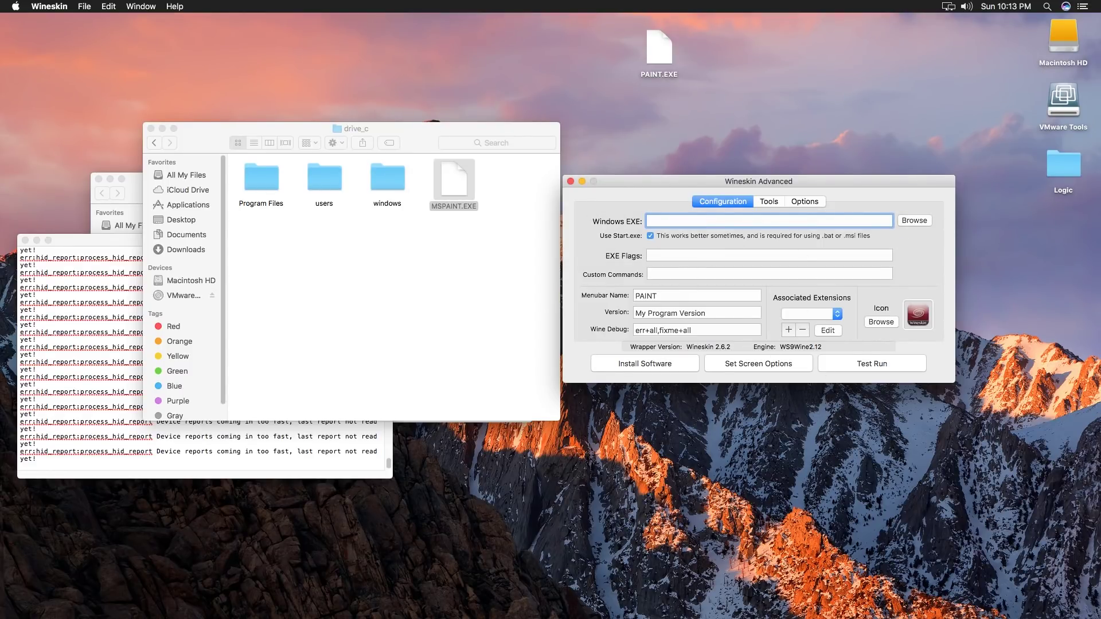
{"action": "left_click", "coordinate": [769, 202]}
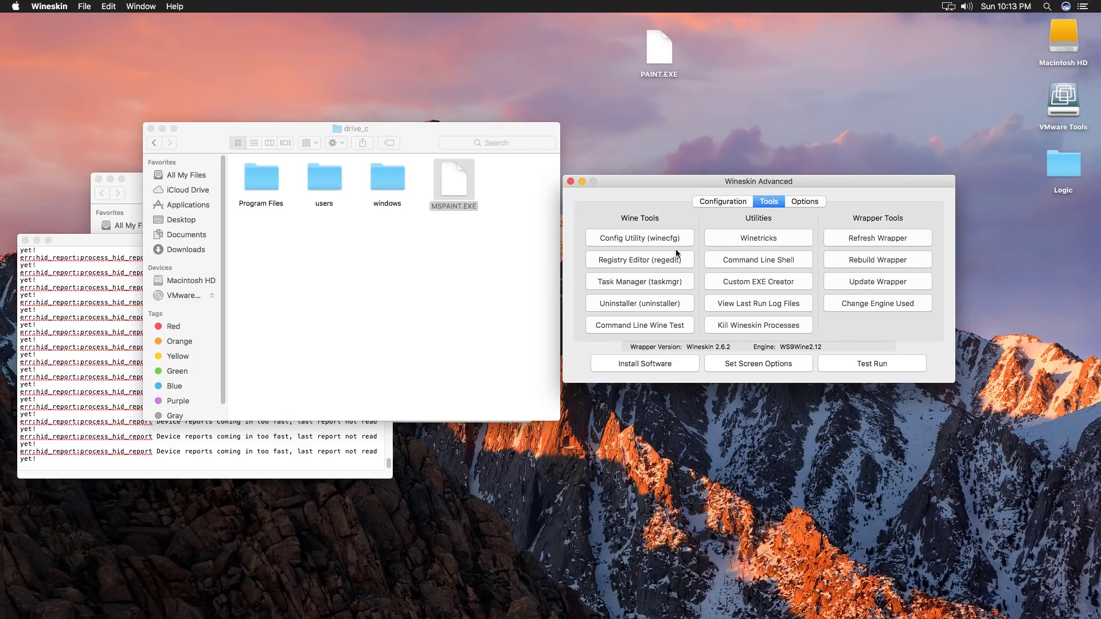
{"action": "left_click", "coordinate": [819, 205]}
{"action": "left_click", "coordinate": [772, 201]}
{"action": "left_click", "coordinate": [727, 203]}
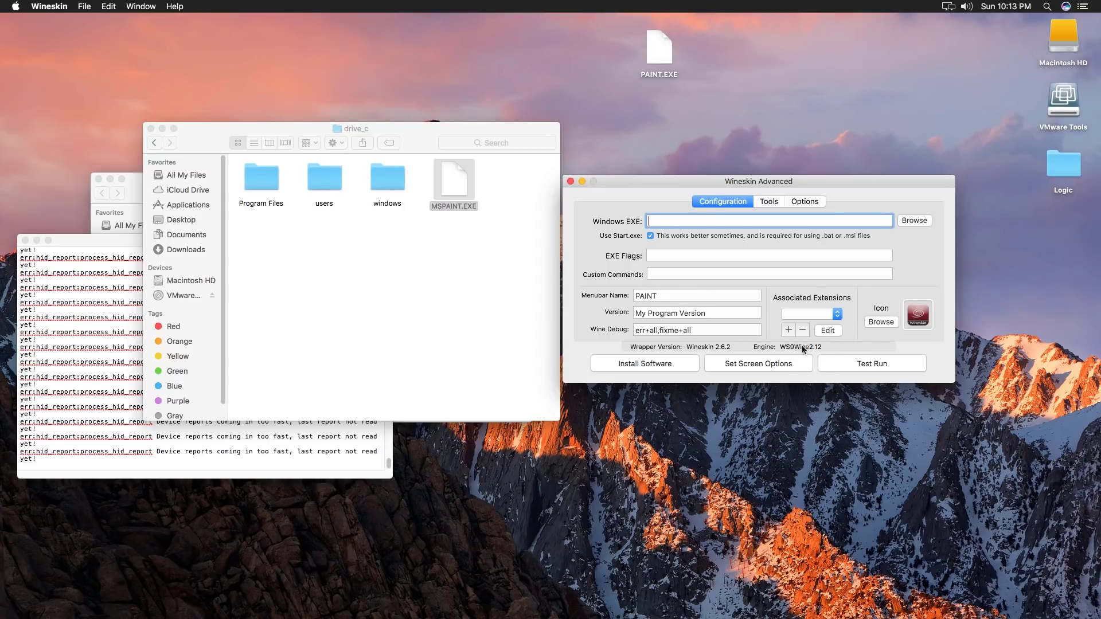
{"action": "left_click", "coordinate": [848, 364]}
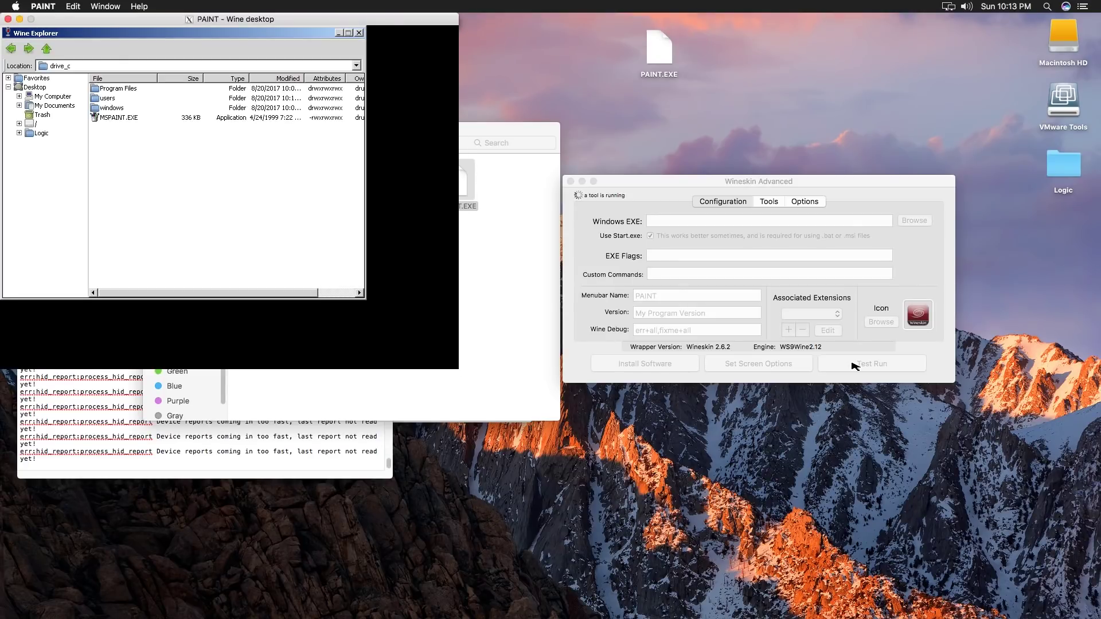
Step: Move the Wine desktop window aside and try to launch MSPAINT.EXE from drive_c in Wine Explorer
{"action": "mouse_move", "coordinate": [360, 21]}
{"action": "left_mouse_down"}
{"action": "mouse_move", "coordinate": [789, 76]}
{"action": "mouse_move", "coordinate": [804, 88]}
{"action": "left_mouse_up"}
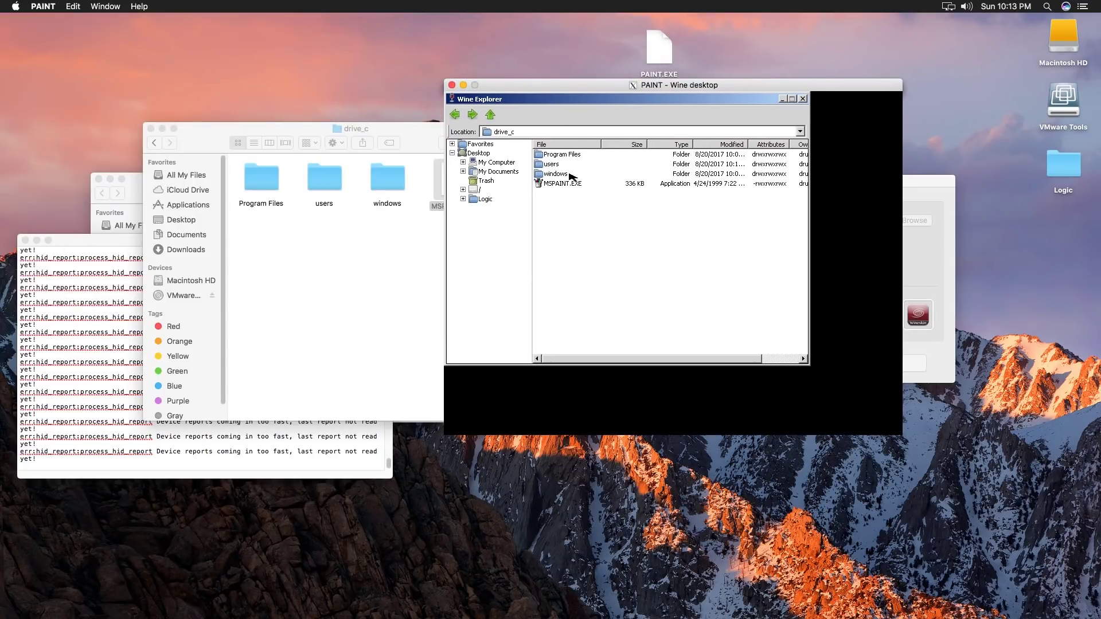
{"action": "left_click", "coordinate": [581, 185]}
{"action": "left_click", "coordinate": [621, 194]}
{"action": "mouse_move", "coordinate": [784, 90]}
{"action": "left_mouse_down"}
{"action": "mouse_move", "coordinate": [729, 104]}
{"action": "mouse_move", "coordinate": [400, 116]}
{"action": "mouse_move", "coordinate": [364, 106]}
{"action": "mouse_move", "coordinate": [765, 147]}
{"action": "mouse_move", "coordinate": [839, 175]}
{"action": "mouse_move", "coordinate": [804, 193]}
{"action": "mouse_move", "coordinate": [809, 166]}
{"action": "left_mouse_up"}
{"action": "left_click", "coordinate": [787, 187]}
{"action": "left_click_drag", "start_coordinate": [853, 108], "coordinate": [826, 115]}
{"action": "left_click", "coordinate": [503, 61]}
{"action": "right_click", "coordinate": [456, 61]}
{"action": "left_click", "coordinate": [380, 53]}
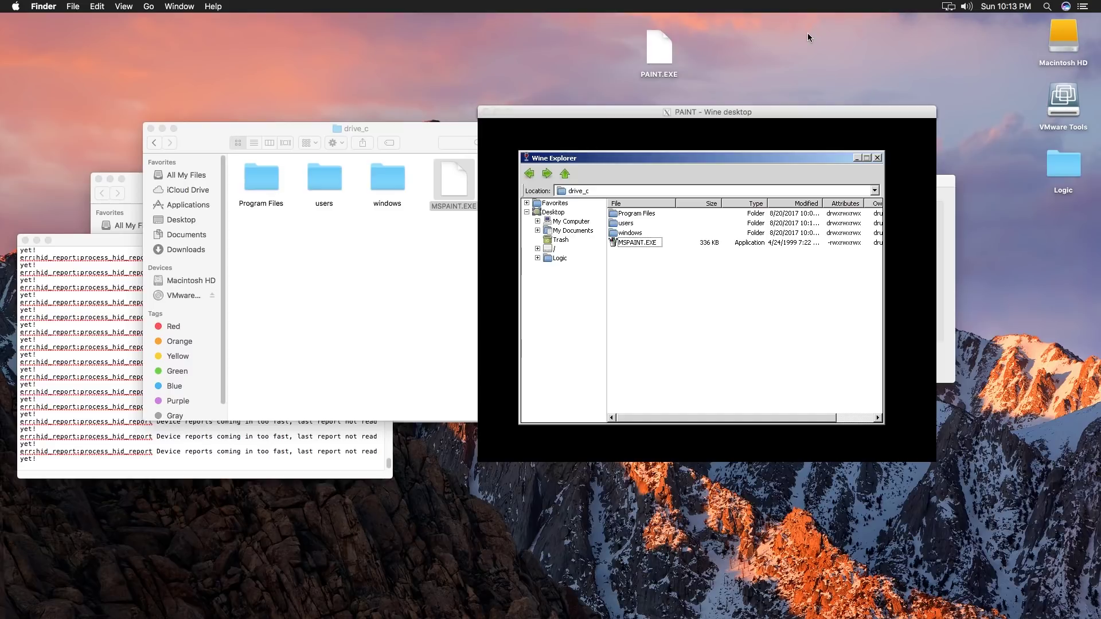
Step: Find Activity Monitor with a Spotlight search, open it and move its window off the Wine desktop
{"action": "left_click", "coordinate": [1051, 5]}
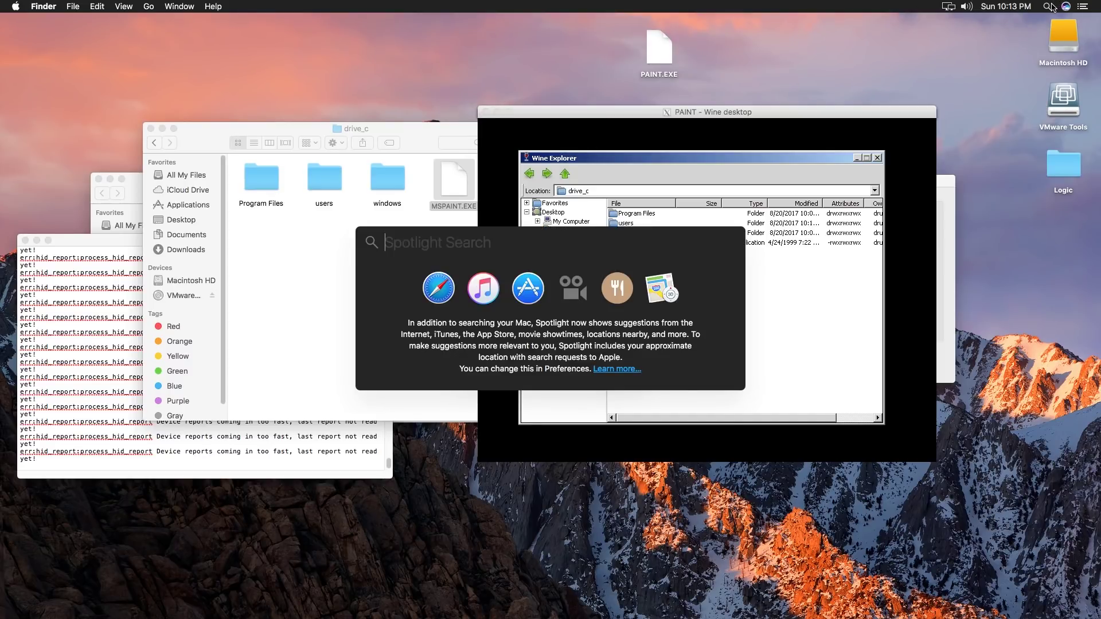
{"action": "type", "text": "act"}
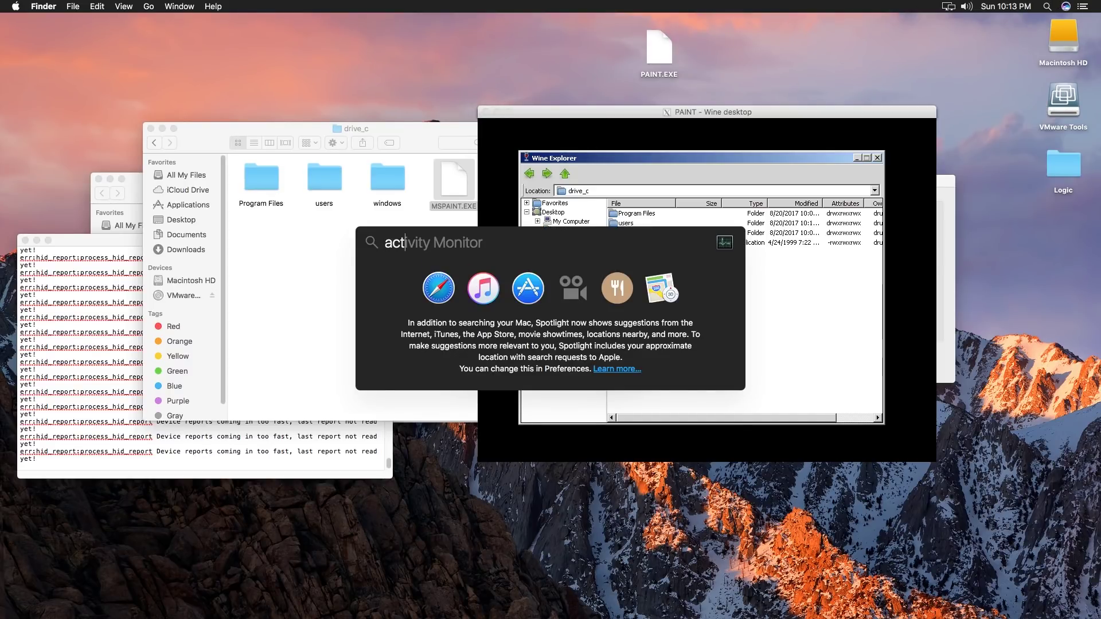
{"action": "key", "text": "Return"}
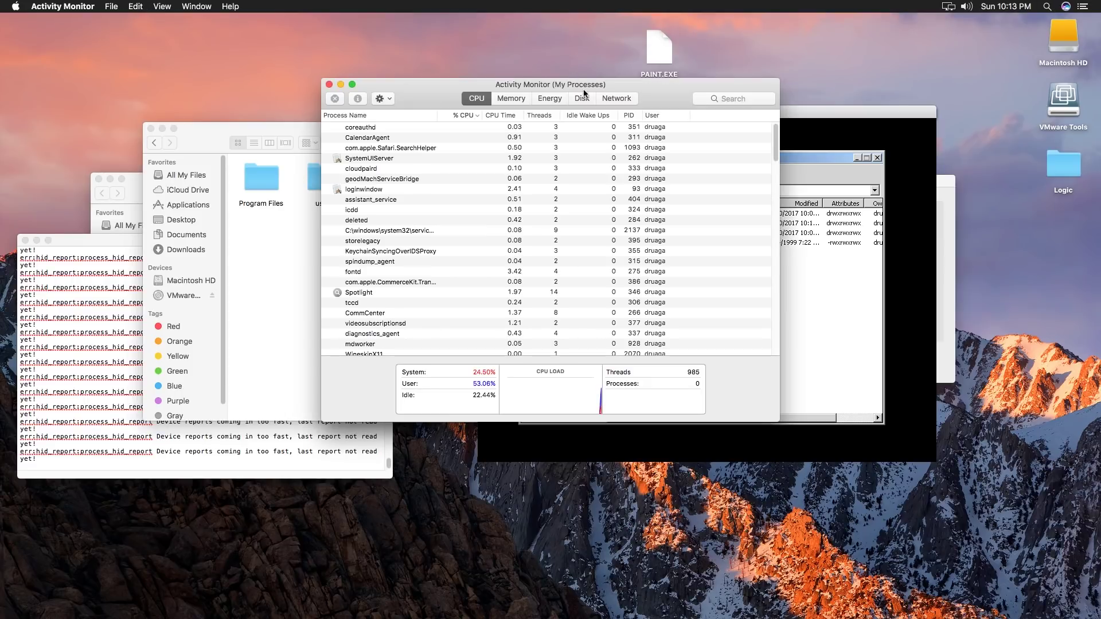
{"action": "left_click_drag", "start_coordinate": [634, 88], "coordinate": [498, 131]}
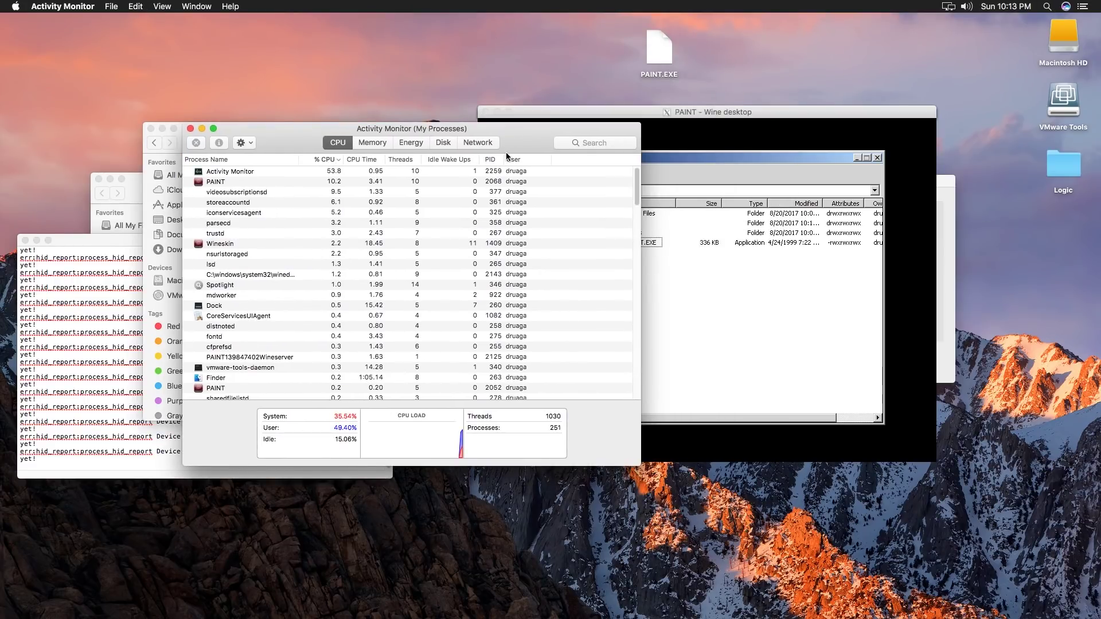
Step: Show all processes in Activity Monitor and set the update frequency to Very often (1 sec)
{"action": "left_click", "coordinate": [167, 6]}
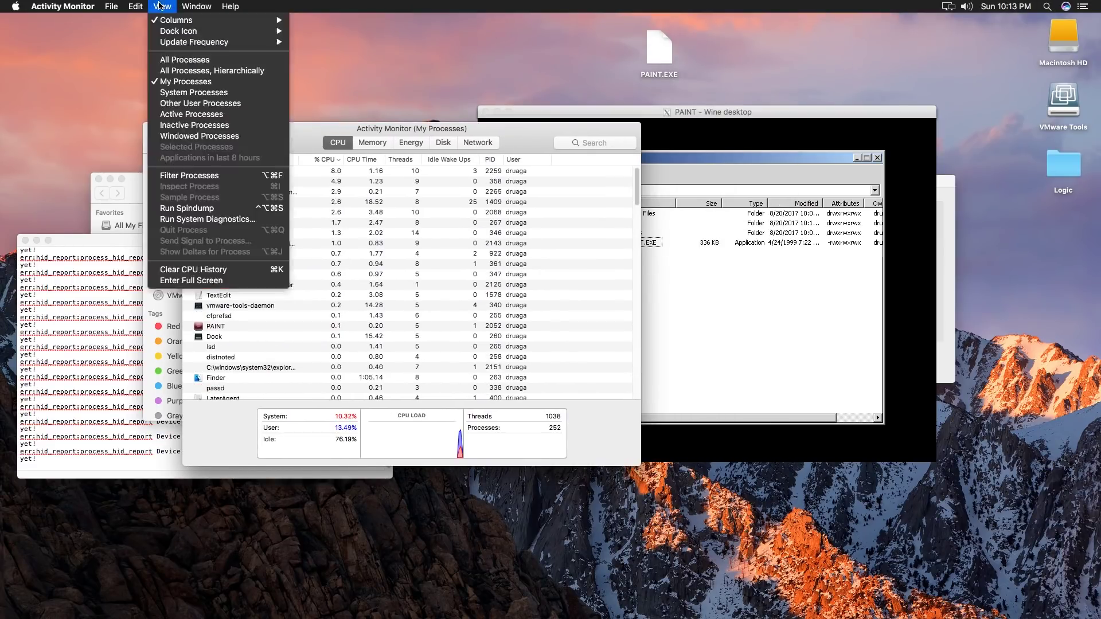
{"action": "left_click", "coordinate": [185, 59]}
{"action": "left_click", "coordinate": [163, 6]}
{"action": "mouse_move", "coordinate": [198, 46]}
{"action": "left_click", "coordinate": [324, 42]}
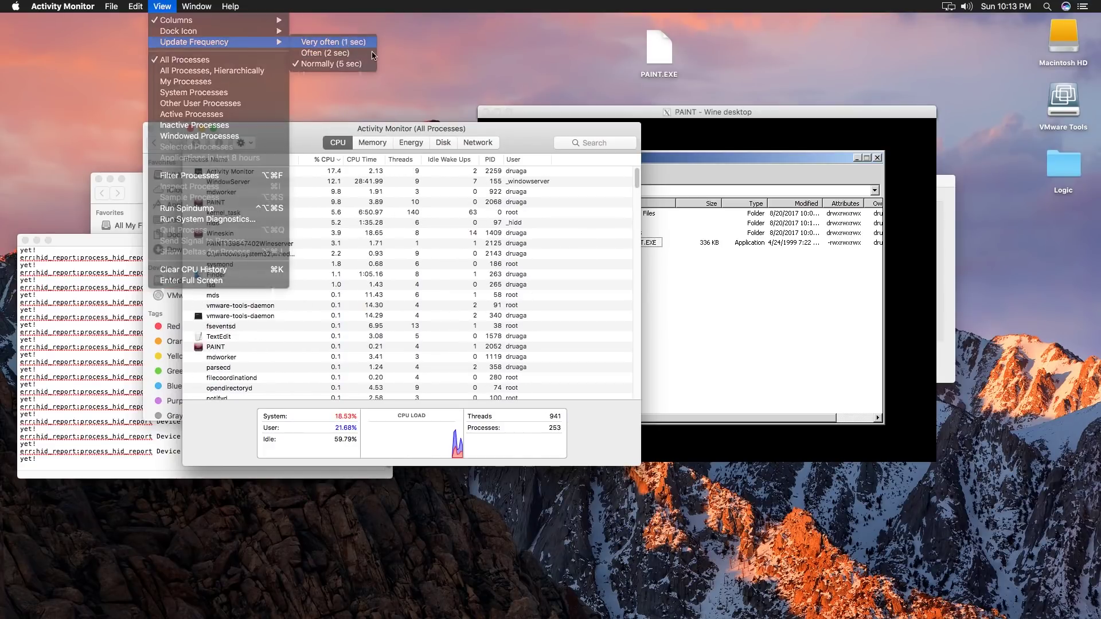
Step: Examine the processes' CPU and memory use in Activity Monitor, selecting the Wineskin process in the memory list
{"action": "left_click_drag", "start_coordinate": [539, 142], "coordinate": [483, 142]}
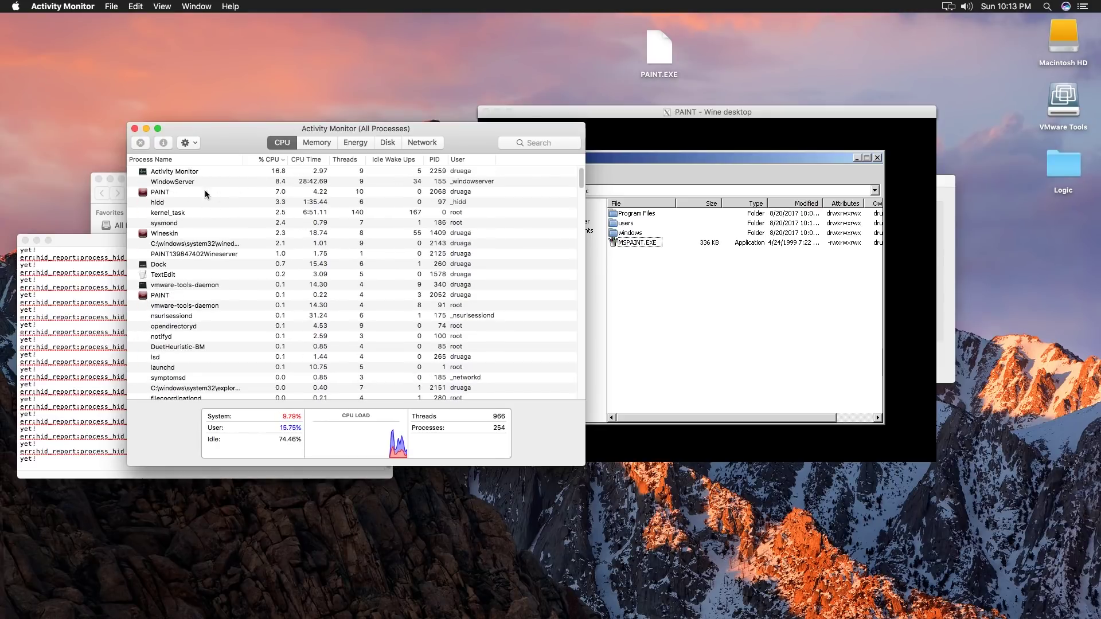
{"action": "left_click", "coordinate": [317, 142]}
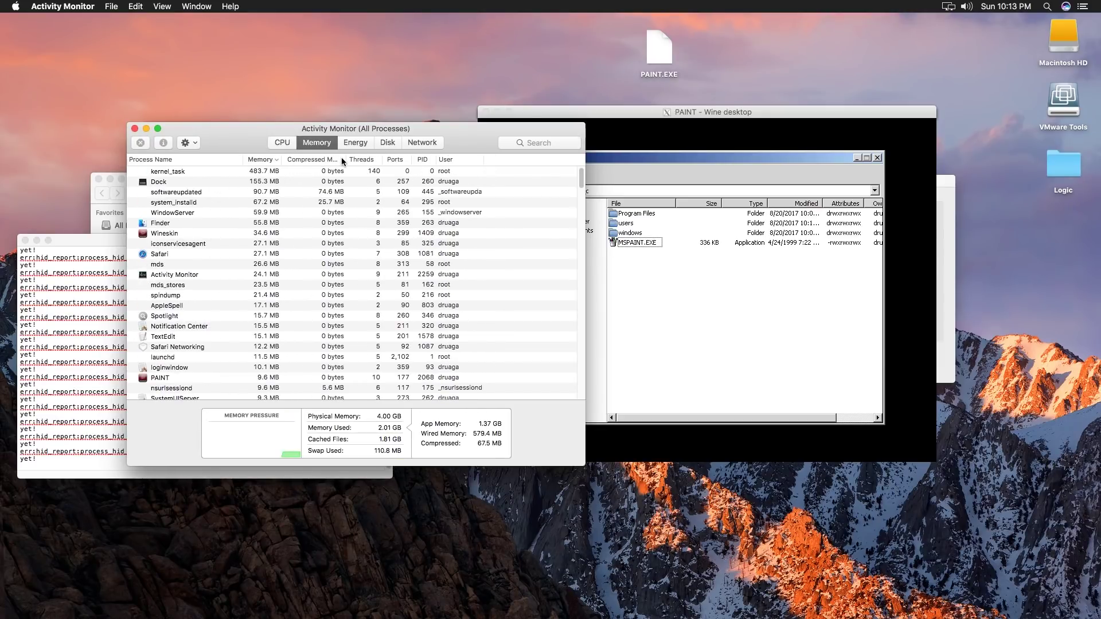
{"action": "left_click", "coordinate": [225, 234]}
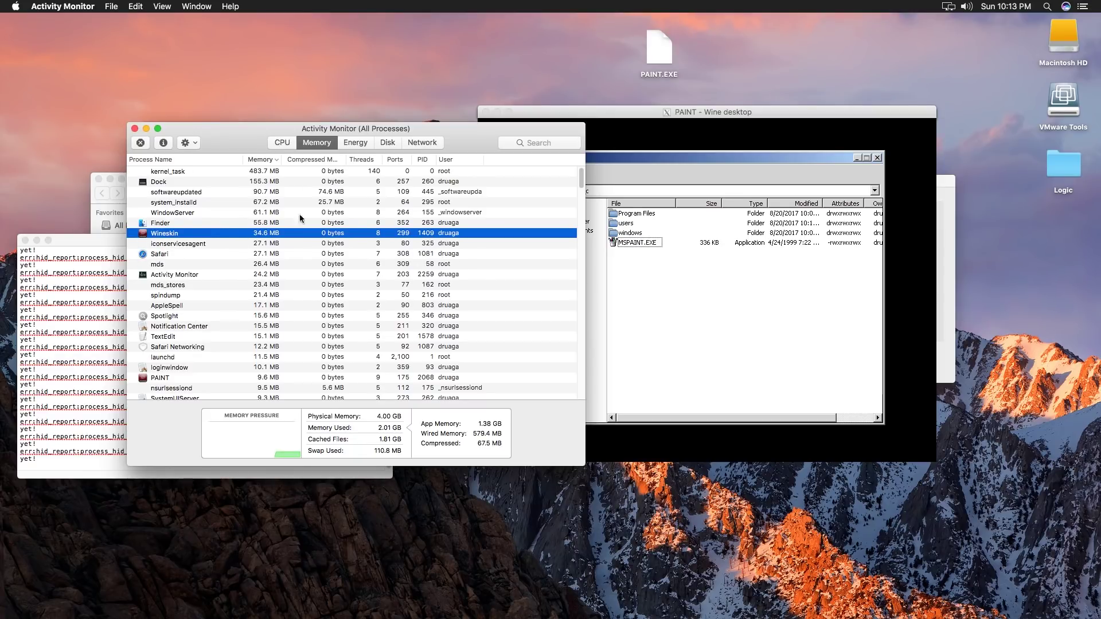
Step: Arrange the windows so the Finder drive_c folder and the Wine desktop are both visible side by side
{"action": "left_click", "coordinate": [752, 115]}
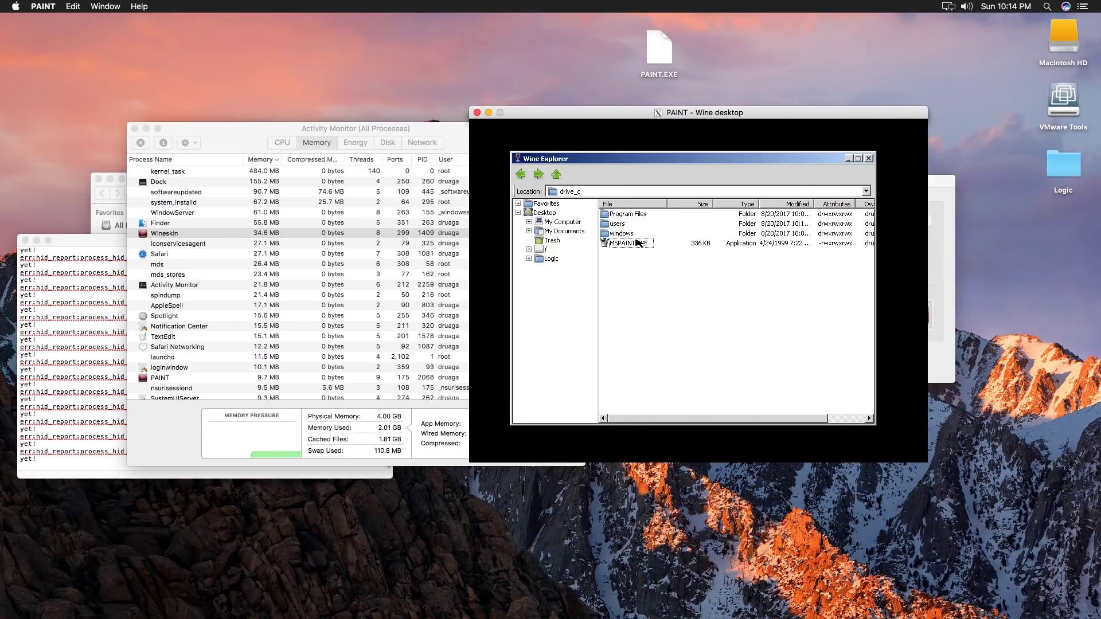
{"action": "left_click", "coordinate": [116, 197]}
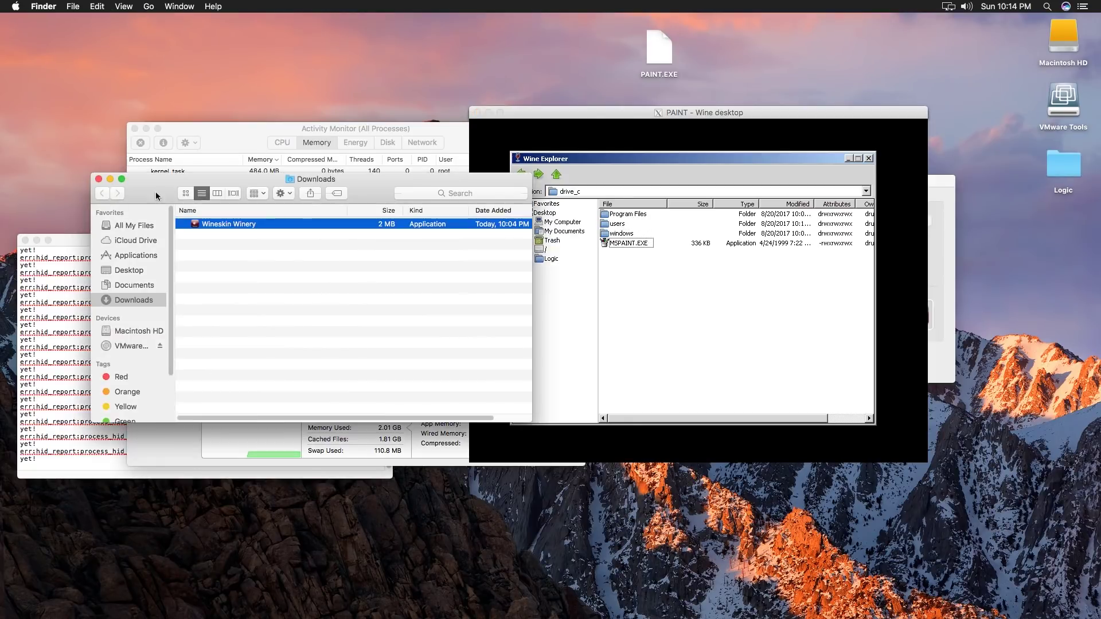
{"action": "left_click_drag", "start_coordinate": [379, 181], "coordinate": [475, 217]}
{"action": "left_click_drag", "start_coordinate": [597, 121], "coordinate": [870, 259]}
{"action": "left_click", "coordinate": [469, 163]}
{"action": "mouse_move", "coordinate": [484, 140]}
{"action": "left_mouse_down"}
{"action": "mouse_move", "coordinate": [397, 269]}
{"action": "mouse_move", "coordinate": [414, 215]}
{"action": "left_mouse_up"}
{"action": "left_click_drag", "start_coordinate": [425, 131], "coordinate": [404, 119]}
{"action": "left_click", "coordinate": [916, 250]}
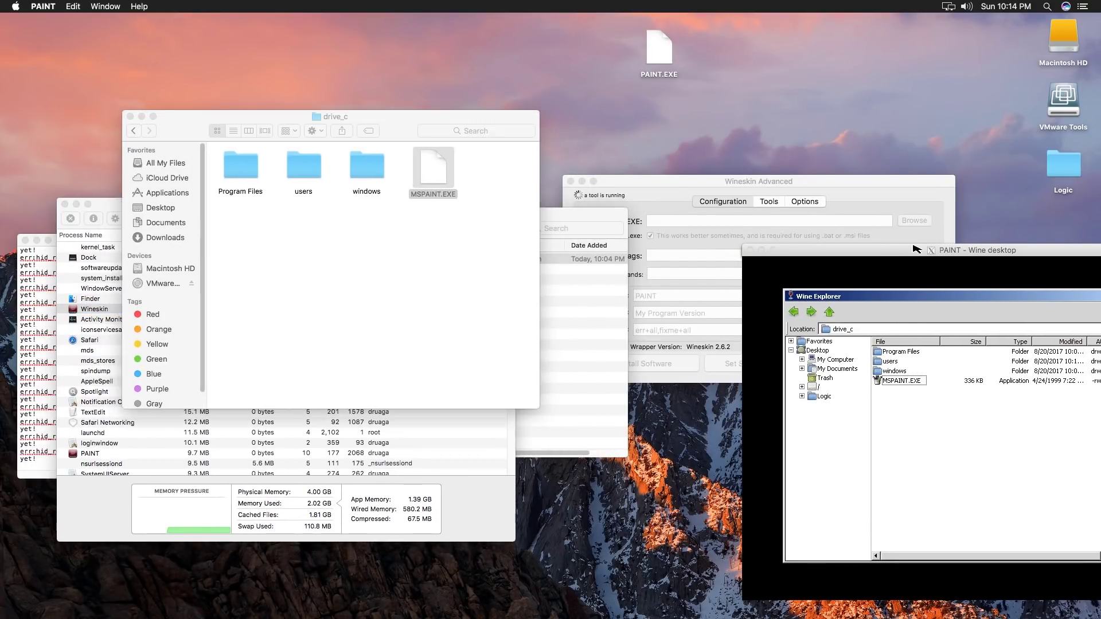
{"action": "left_click_drag", "start_coordinate": [916, 250], "coordinate": [748, 145]}
Step: Move PAINT.EXE from the desktop into drive_c and refresh the folder listing in Wine Explorer
{"action": "mouse_move", "coordinate": [651, 75]}
{"action": "left_mouse_down"}
{"action": "mouse_move", "coordinate": [483, 148]}
{"action": "mouse_move", "coordinate": [488, 174]}
{"action": "left_mouse_up"}
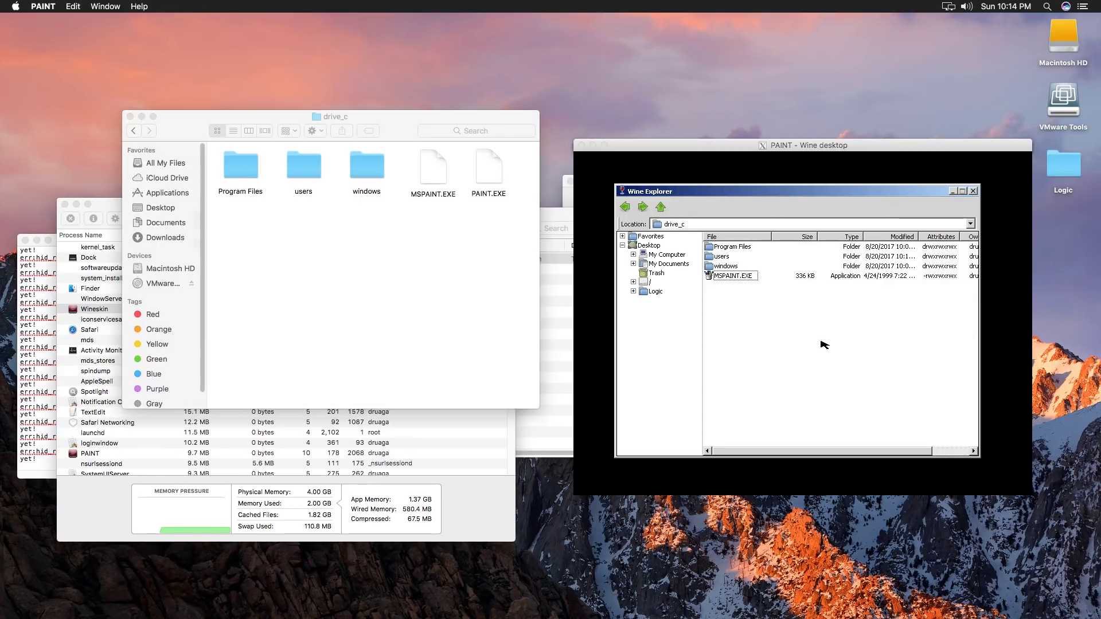
{"action": "double_click", "coordinate": [726, 266]}
{"action": "key", "text": "BackSpace"}
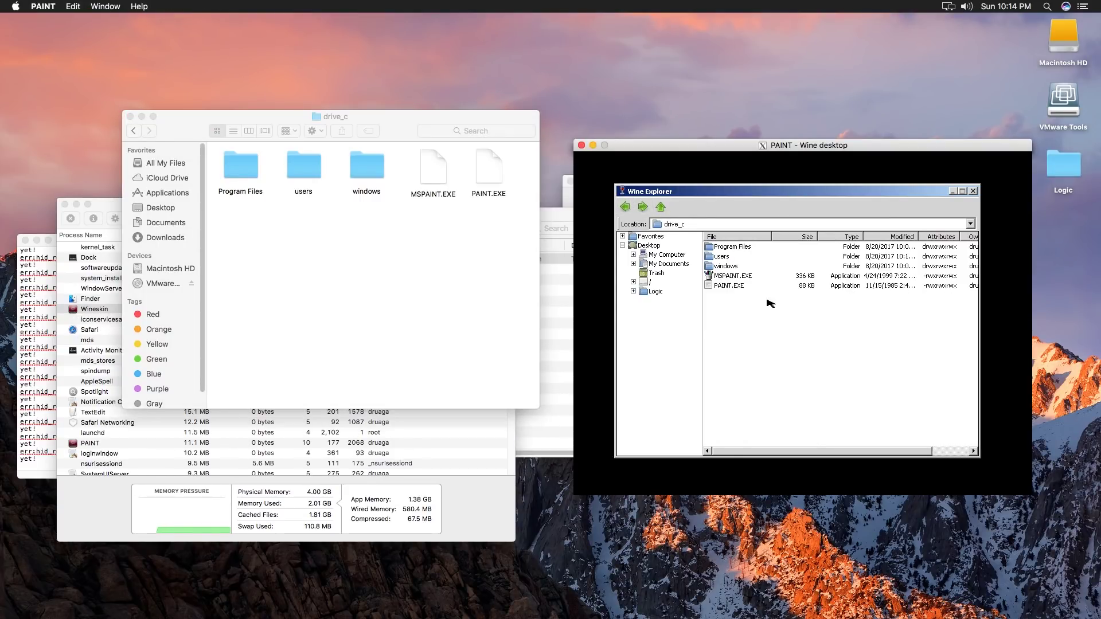
Step: Try to launch PAINT.EXE and MSPAINT.EXE from drive_c in Wine Explorer, repositioning the Wine desktop window
{"action": "left_click", "coordinate": [730, 287]}
{"action": "left_click", "coordinate": [760, 352]}
{"action": "left_click", "coordinate": [743, 277]}
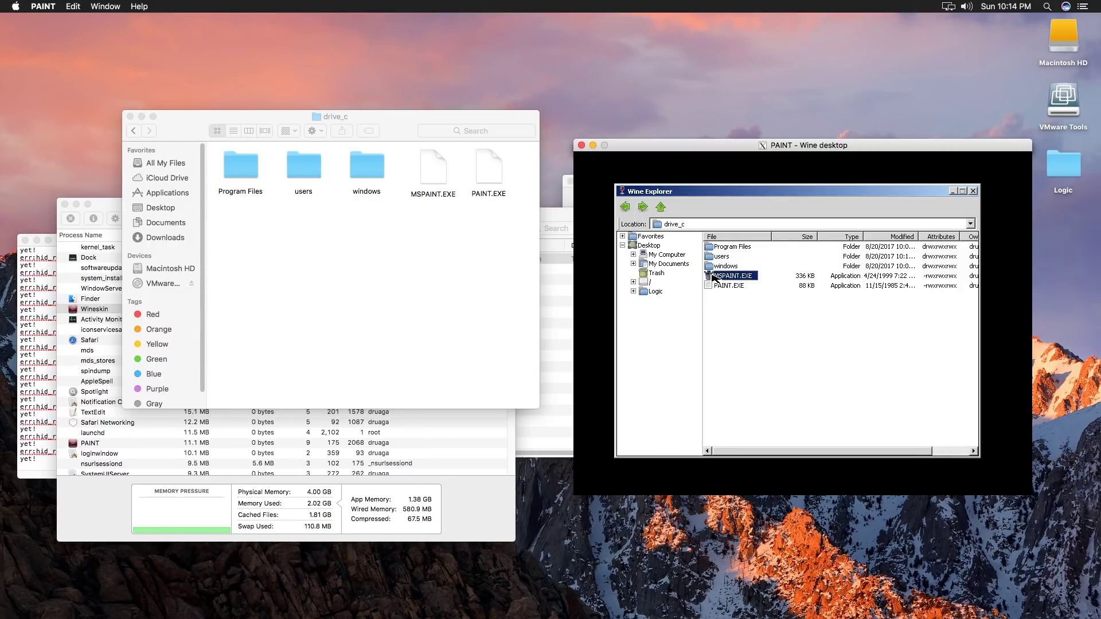
{"action": "mouse_move", "coordinate": [735, 143]}
{"action": "left_mouse_down"}
{"action": "mouse_move", "coordinate": [681, 210]}
{"action": "mouse_move", "coordinate": [710, 119]}
{"action": "mouse_move", "coordinate": [745, 128]}
{"action": "left_mouse_up"}
{"action": "left_click_drag", "start_coordinate": [745, 293], "coordinate": [743, 163]}
{"action": "left_click", "coordinate": [756, 343]}
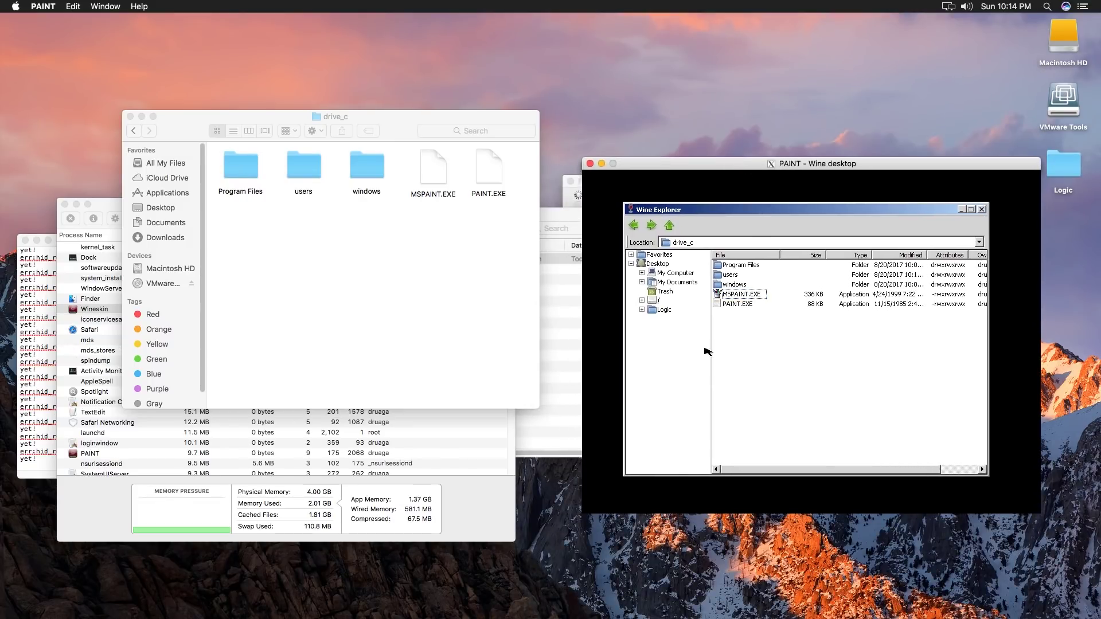
{"action": "left_click_drag", "start_coordinate": [726, 301], "coordinate": [772, 379]}
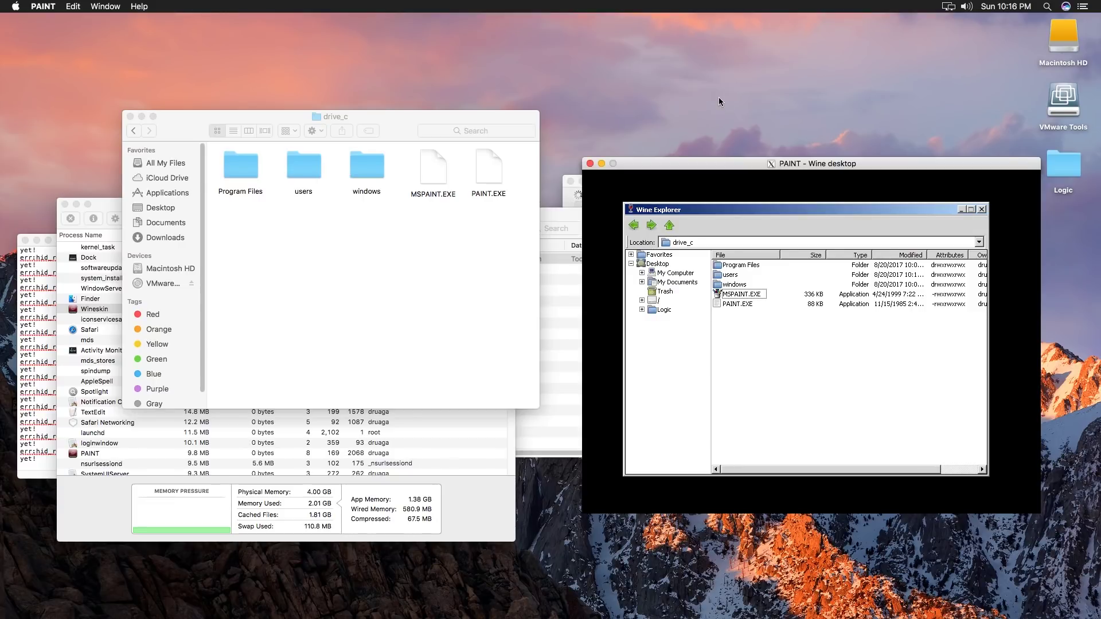
Step: Bring mspaint.exe into clear view on the desktop and rename it xpmspaint.exe
{"action": "left_click_drag", "start_coordinate": [892, 165], "coordinate": [831, 409]}
{"action": "left_click_drag", "start_coordinate": [871, 295], "coordinate": [853, 185]}
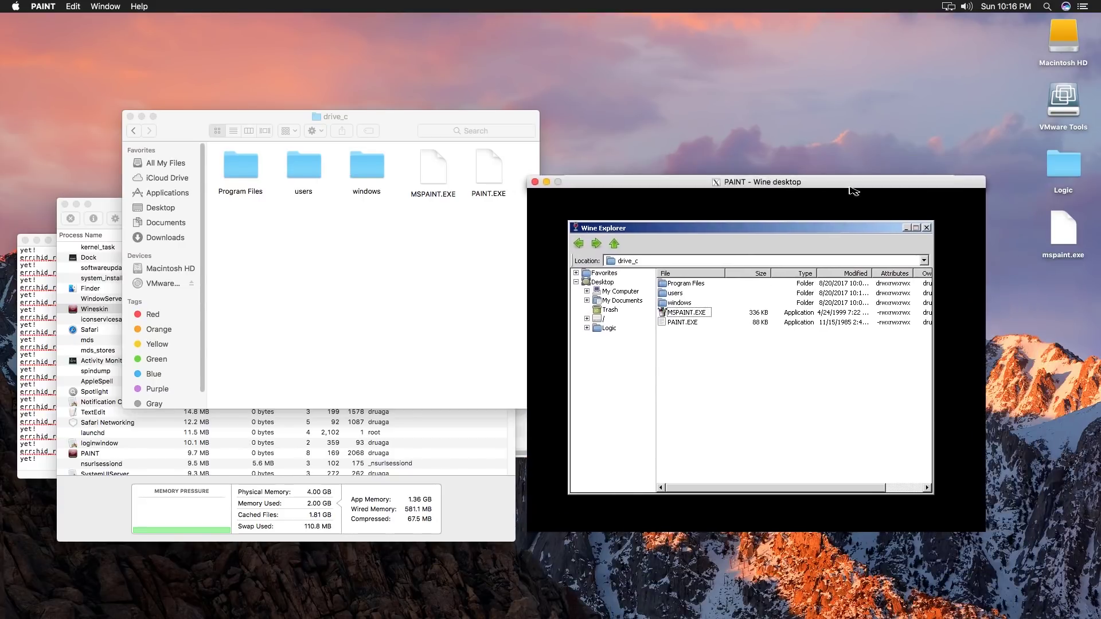
{"action": "left_click", "coordinate": [1063, 235]}
{"action": "left_click_drag", "start_coordinate": [1063, 237], "coordinate": [686, 64]}
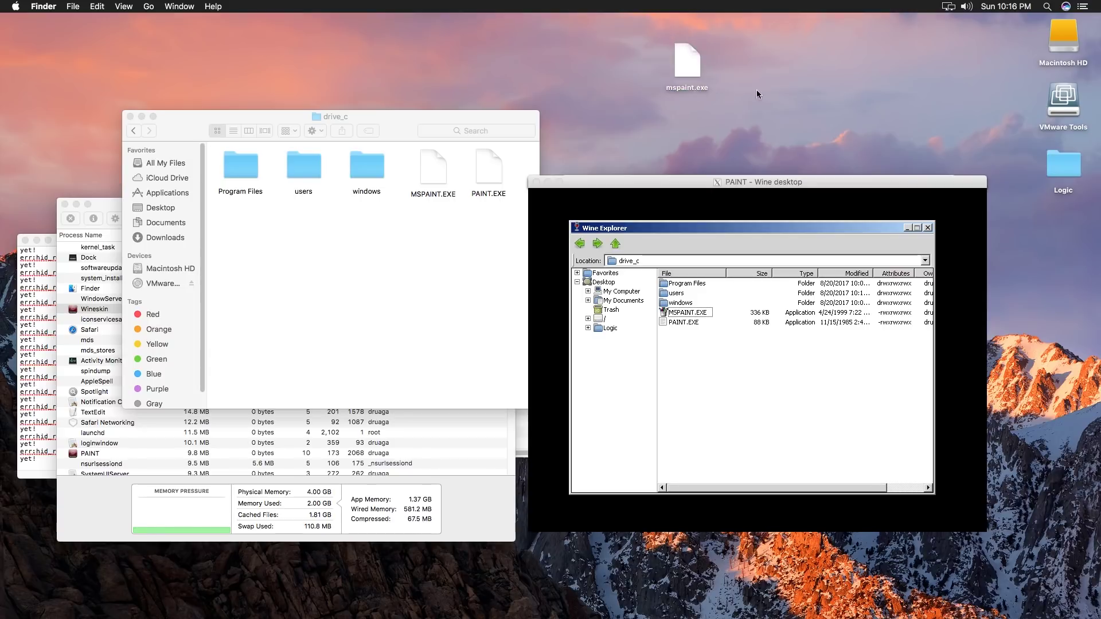
{"action": "left_click", "coordinate": [670, 88]}
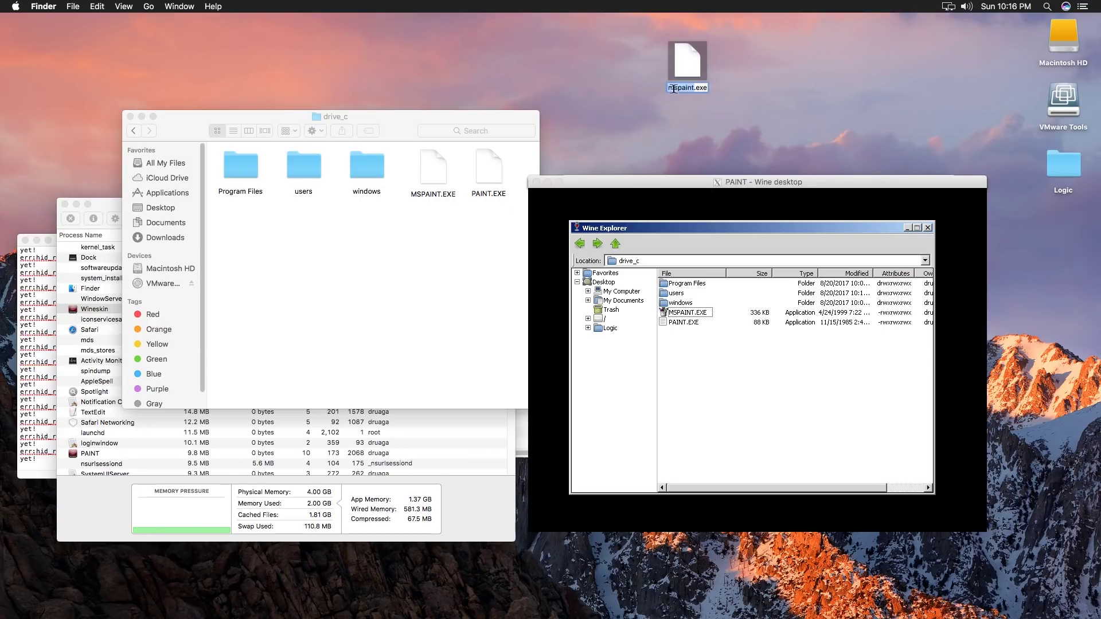
{"action": "key", "text": "Left"}
{"action": "type", "text": "xp"}
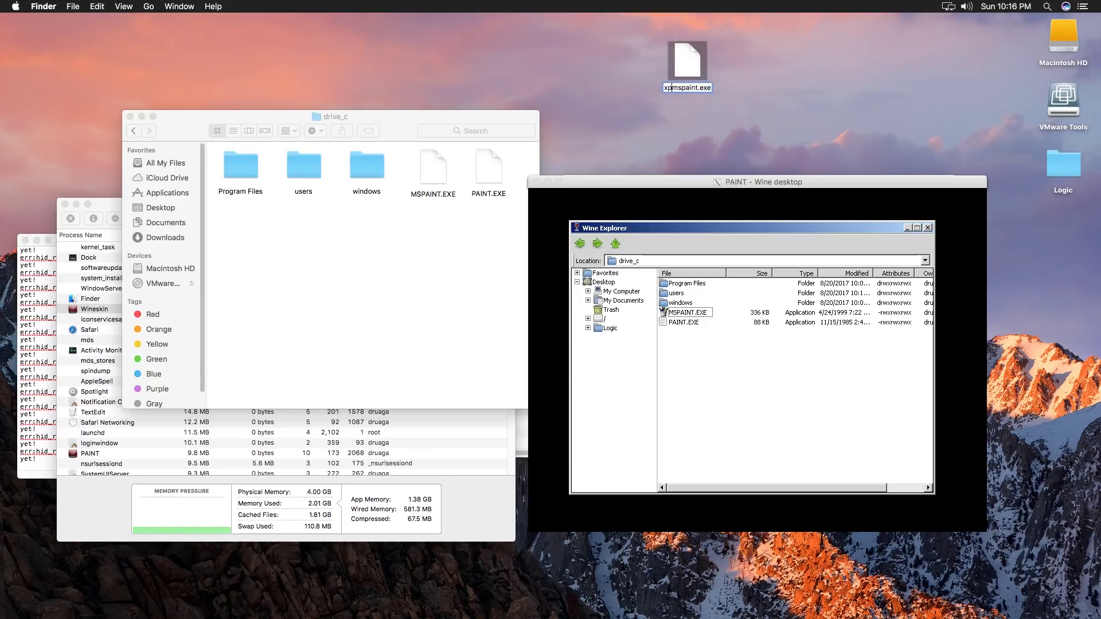
{"action": "left_click", "coordinate": [851, 45]}
Step: Move xpmspaint.exe from the desktop into drive_c and refresh the listing in Wine Explorer
{"action": "mouse_move", "coordinate": [691, 86]}
{"action": "left_mouse_down"}
{"action": "mouse_move", "coordinate": [324, 269]}
{"action": "mouse_move", "coordinate": [349, 247]}
{"action": "left_mouse_up"}
{"action": "left_click", "coordinate": [767, 386]}
{"action": "left_click", "coordinate": [597, 244]}
{"action": "left_click", "coordinate": [580, 243]}
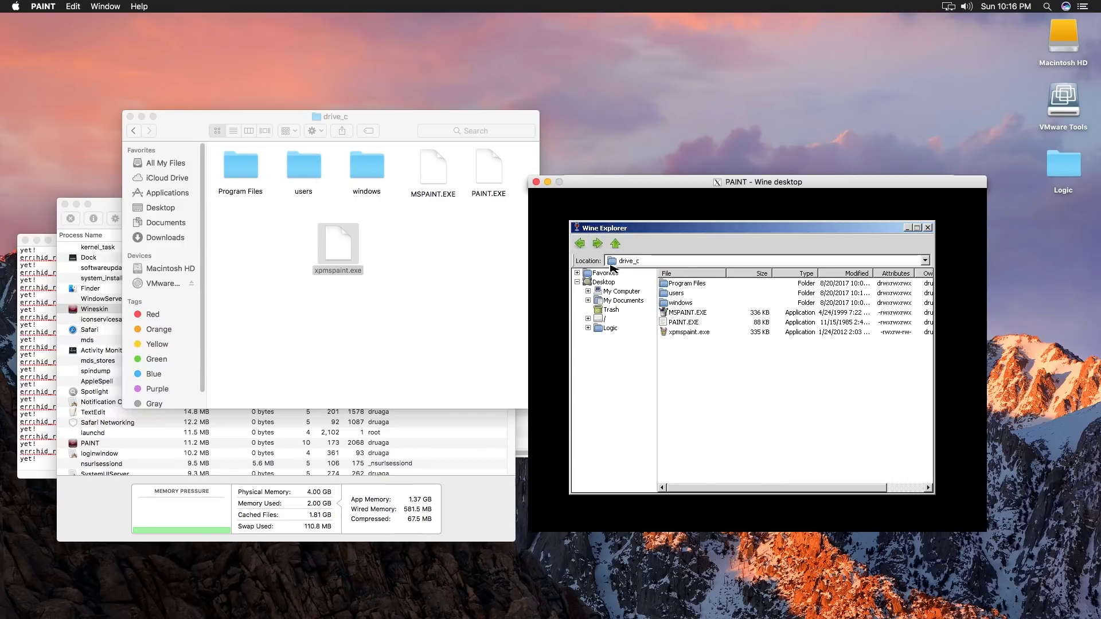
Step: Launch xpmspaint.exe from drive_c in Wine Explorer and scribble several overlapping freehand pencil lines on the blank canvas
{"action": "left_click", "coordinate": [695, 333]}
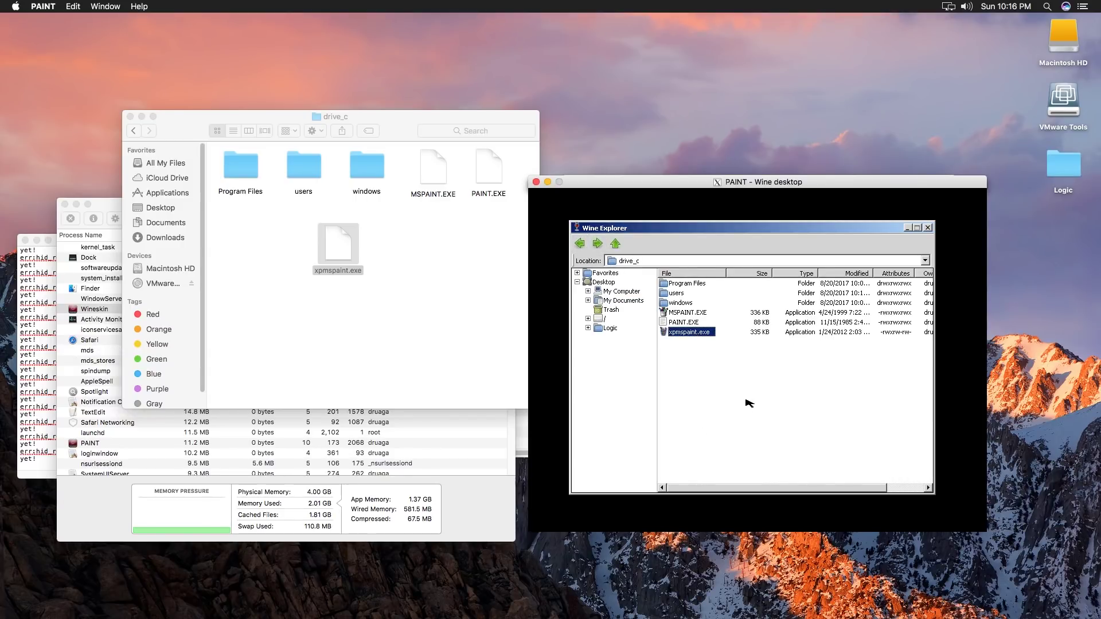
{"action": "left_click", "coordinate": [781, 423]}
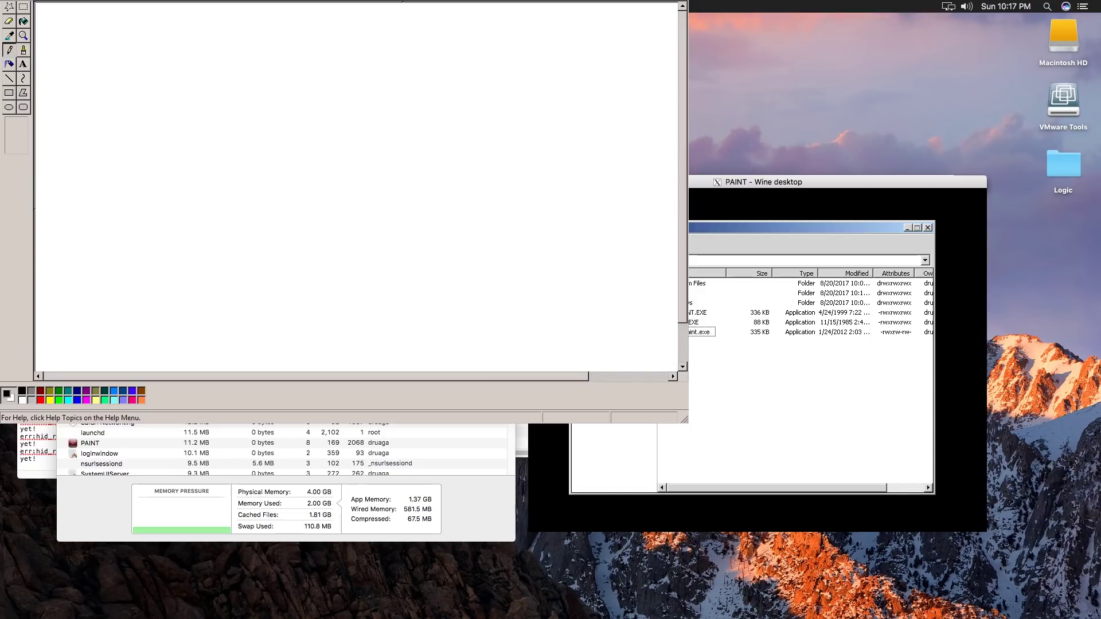
{"action": "mouse_move", "coordinate": [319, 185]}
{"action": "left_mouse_down"}
{"action": "mouse_move", "coordinate": [350, 183]}
{"action": "mouse_move", "coordinate": [610, 250]}
{"action": "mouse_move", "coordinate": [340, 163]}
{"action": "mouse_move", "coordinate": [404, 238]}
{"action": "mouse_move", "coordinate": [419, 317]}
{"action": "mouse_move", "coordinate": [389, 211]}
{"action": "mouse_move", "coordinate": [222, 247]}
{"action": "mouse_move", "coordinate": [304, 290]}
{"action": "left_mouse_up"}
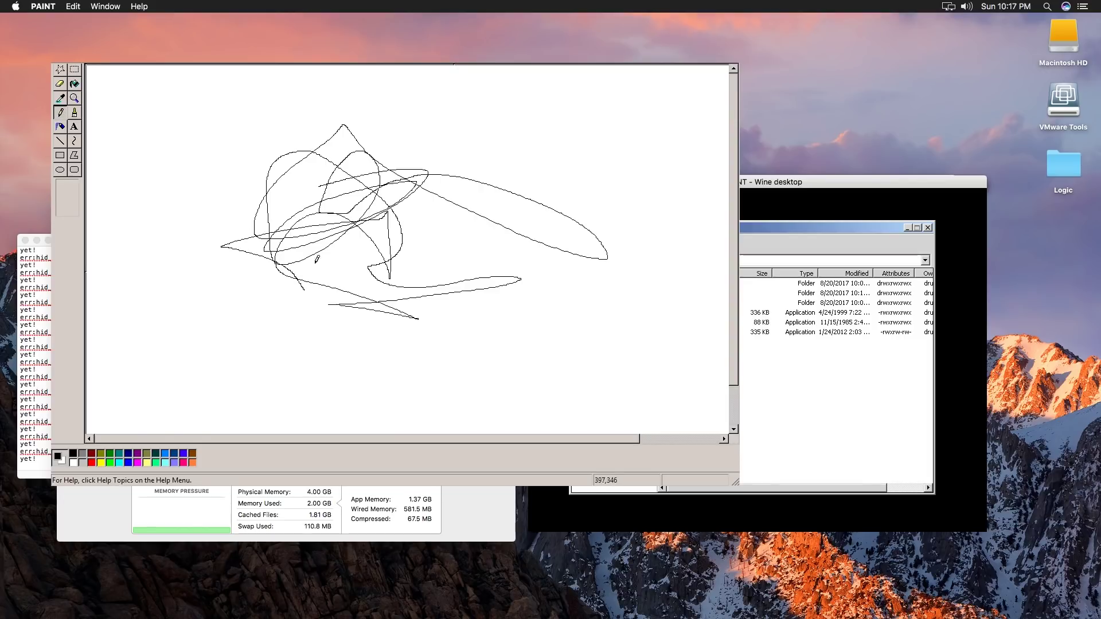
{"action": "mouse_move", "coordinate": [177, 171]}
{"action": "left_mouse_down"}
{"action": "mouse_move", "coordinate": [373, 122]}
{"action": "mouse_move", "coordinate": [449, 164]}
{"action": "left_mouse_up"}
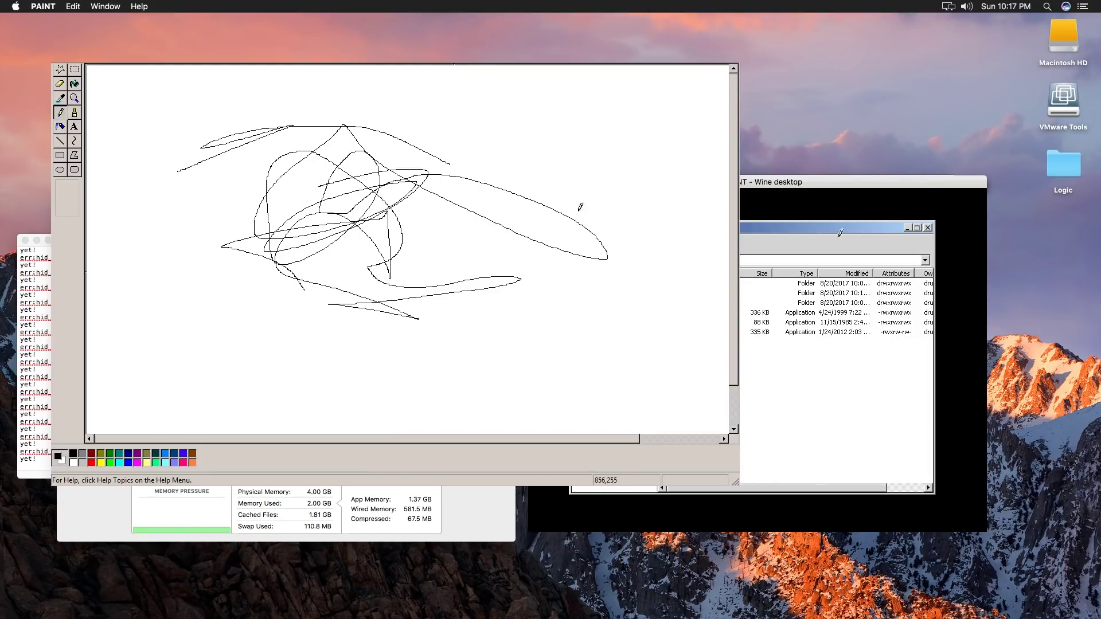
{"action": "mouse_move", "coordinate": [199, 95]}
{"action": "left_mouse_down"}
{"action": "mouse_move", "coordinate": [162, 199]}
{"action": "mouse_move", "coordinate": [344, 235]}
{"action": "mouse_move", "coordinate": [475, 224]}
{"action": "mouse_move", "coordinate": [315, 263]}
{"action": "left_mouse_up"}
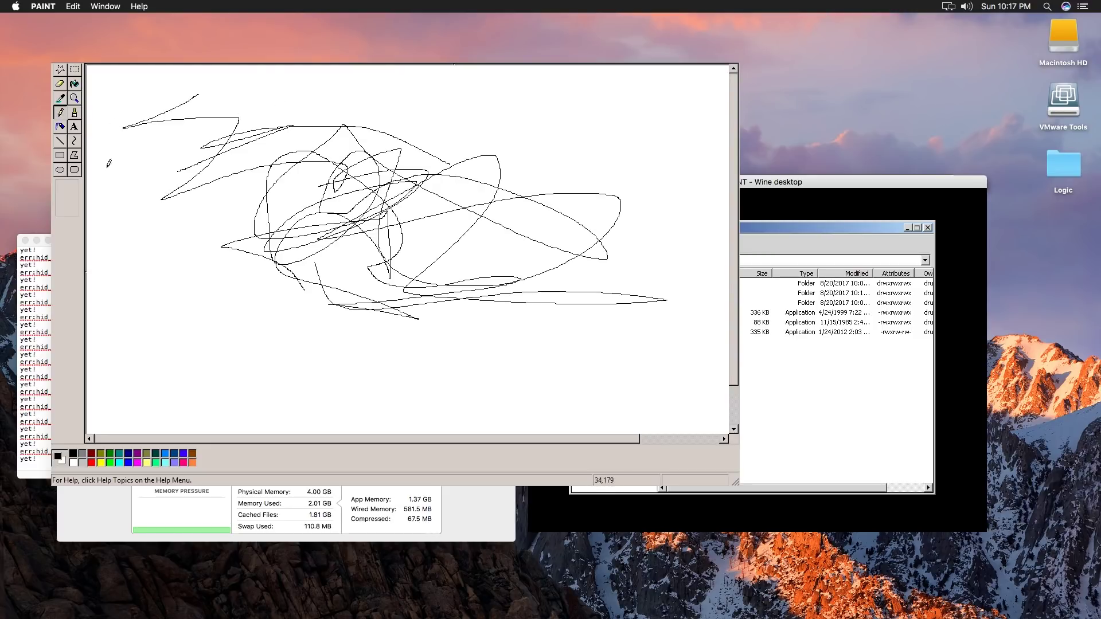
Step: Add the text "vfhdfghdfhgsdfgsdfg" in a text frame about 404x268 over the lower scribbles, then draw an empty frame about 110x148 near the upper scribbles
{"action": "left_click", "coordinate": [74, 127]}
{"action": "left_click_drag", "start_coordinate": [230, 263], "coordinate": [462, 417]}
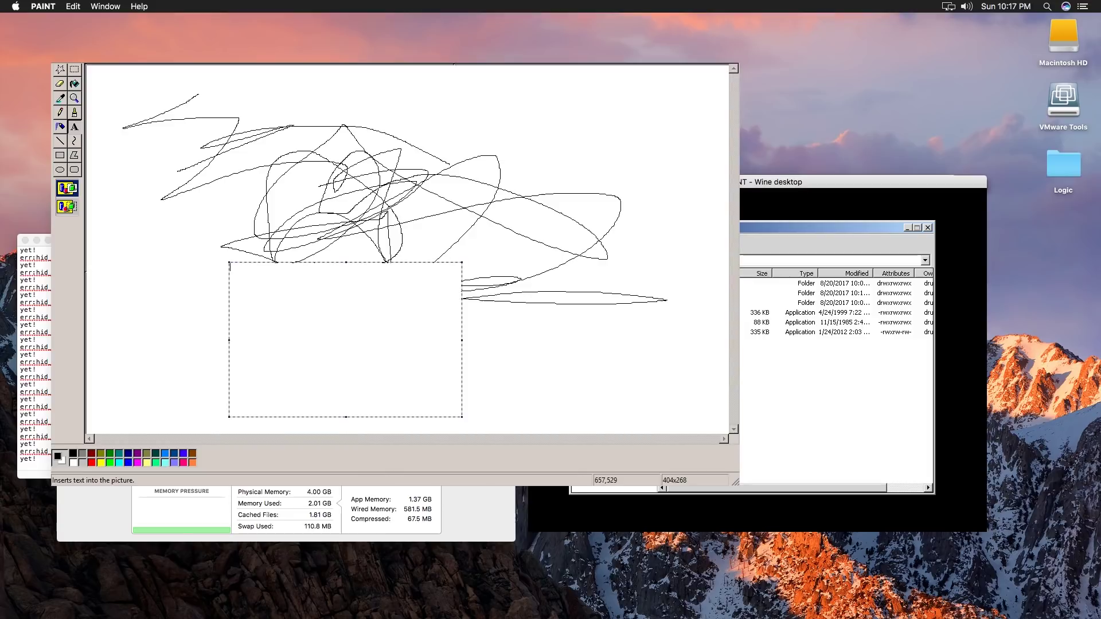
{"action": "type", "text": "vfhdfghdfhgsdfgsdfg"}
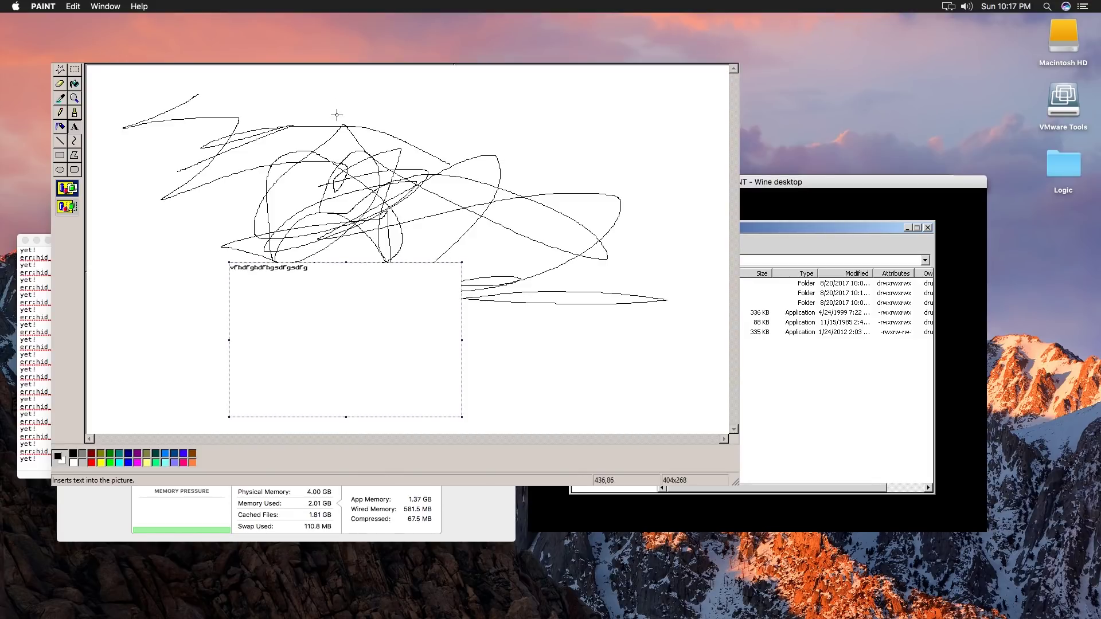
{"action": "left_click", "coordinate": [162, 152]}
{"action": "left_click_drag", "start_coordinate": [150, 140], "coordinate": [214, 226]}
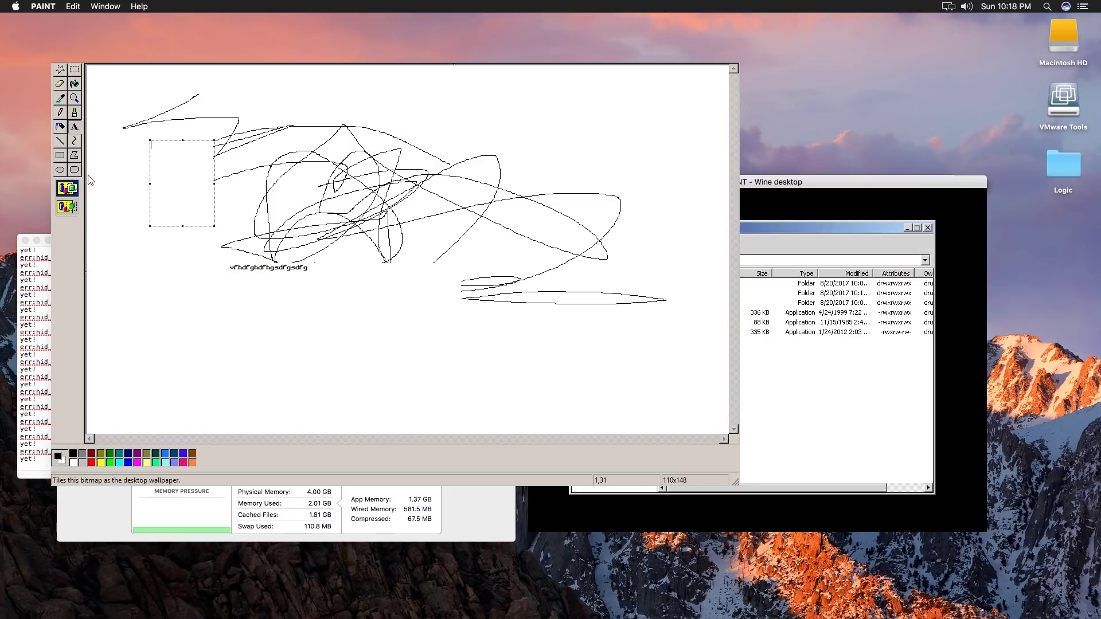
{"action": "left_click", "coordinate": [96, 228]}
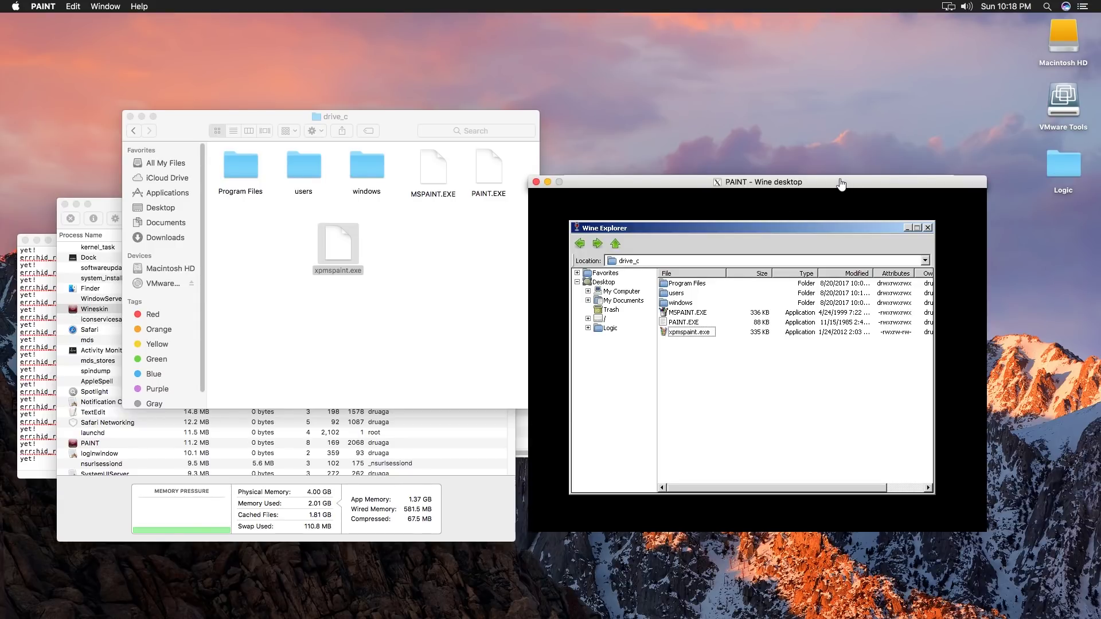
Step: Move Grape-Guy.exe from the desktop into drive_c and refresh the folder listing in Wine Explorer
{"action": "left_click_drag", "start_coordinate": [850, 187], "coordinate": [886, 155]}
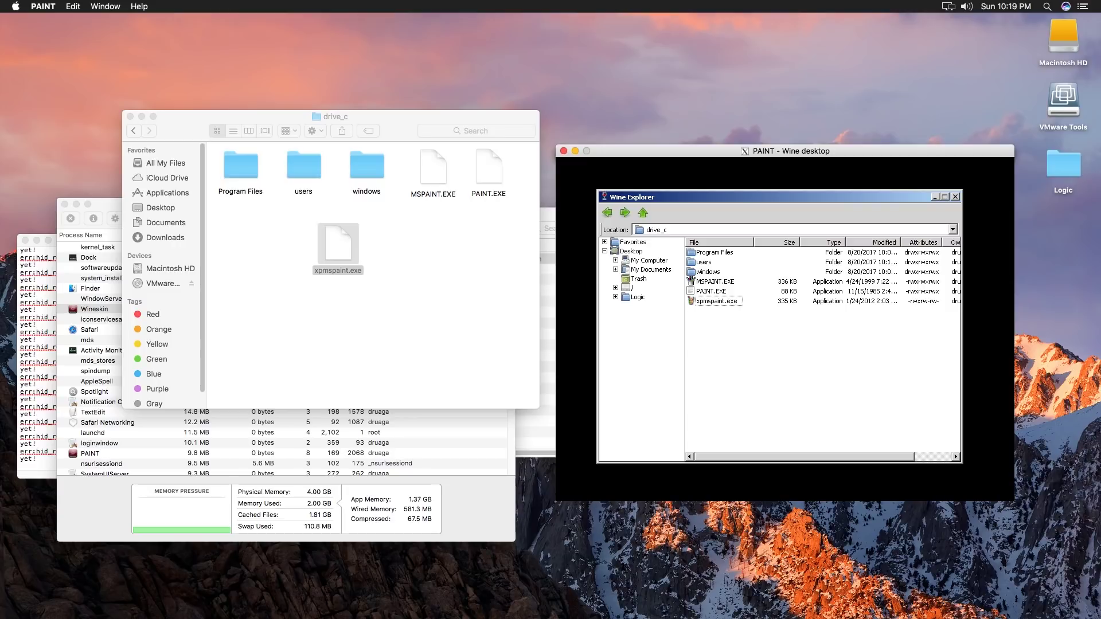
{"action": "left_click_drag", "start_coordinate": [1064, 229], "coordinate": [424, 270]}
{"action": "left_click", "coordinate": [637, 206]}
{"action": "left_click", "coordinate": [623, 213]}
{"action": "left_click", "coordinate": [618, 216]}
Step: Try to launch Grape-Guy.exe from drive_c, and close Wine Explorer
{"action": "double_click", "coordinate": [719, 282]}
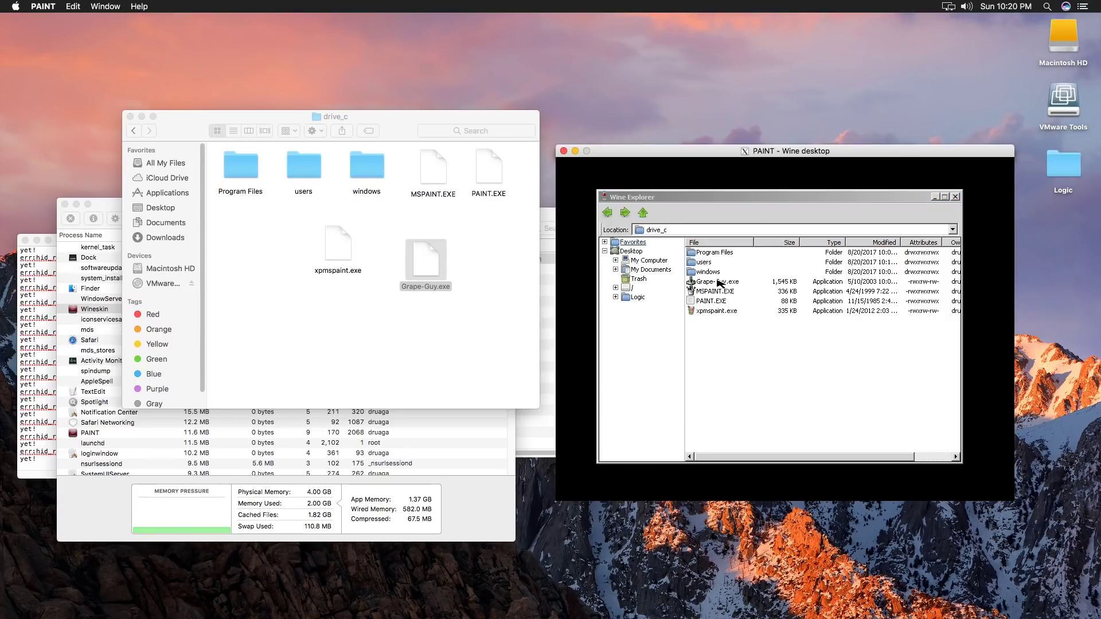
{"action": "left_click", "coordinate": [817, 359]}
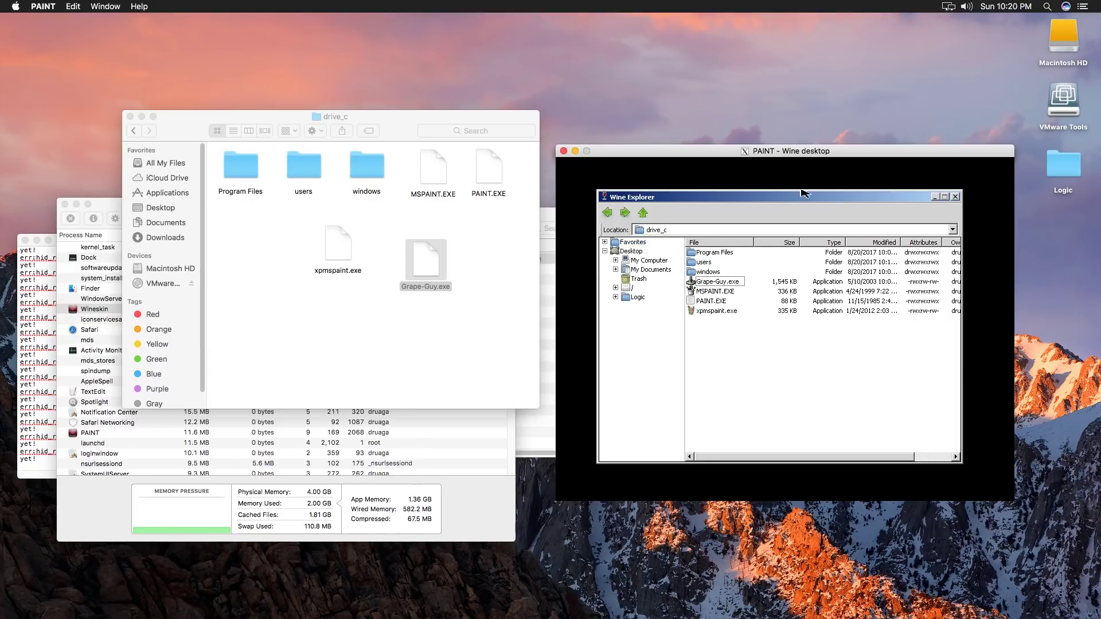
{"action": "left_click", "coordinate": [955, 197]}
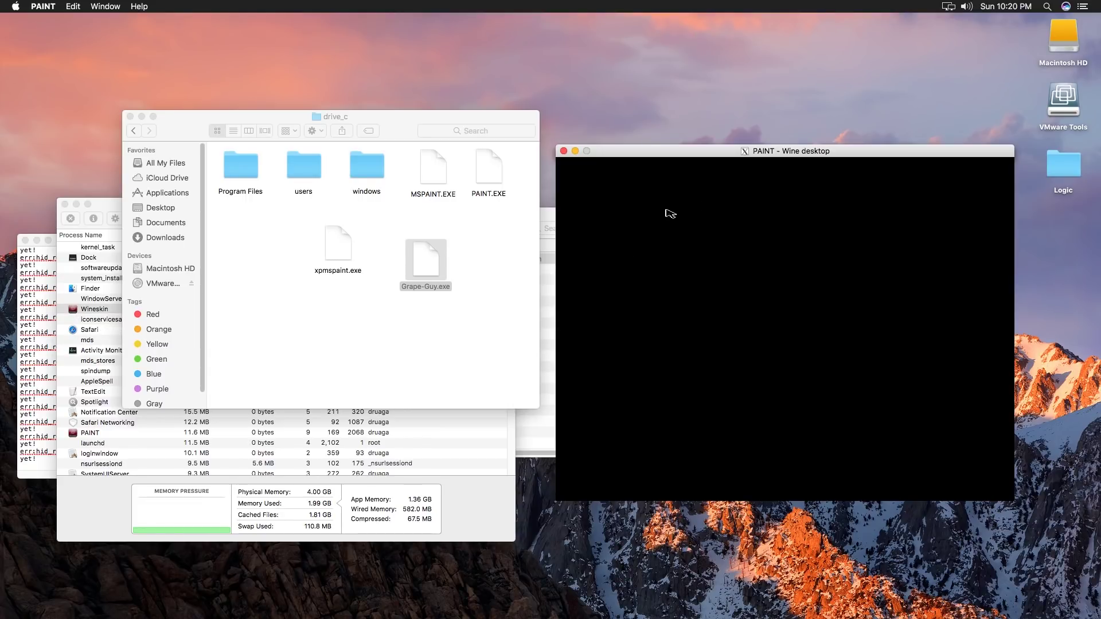
Step: Test-run CHEAP GAME.exe from the Wineskin Advanced configuration and move the Wine desktop window clear of Activity Monitor's process list
{"action": "left_click_drag", "start_coordinate": [900, 178], "coordinate": [908, 226]}
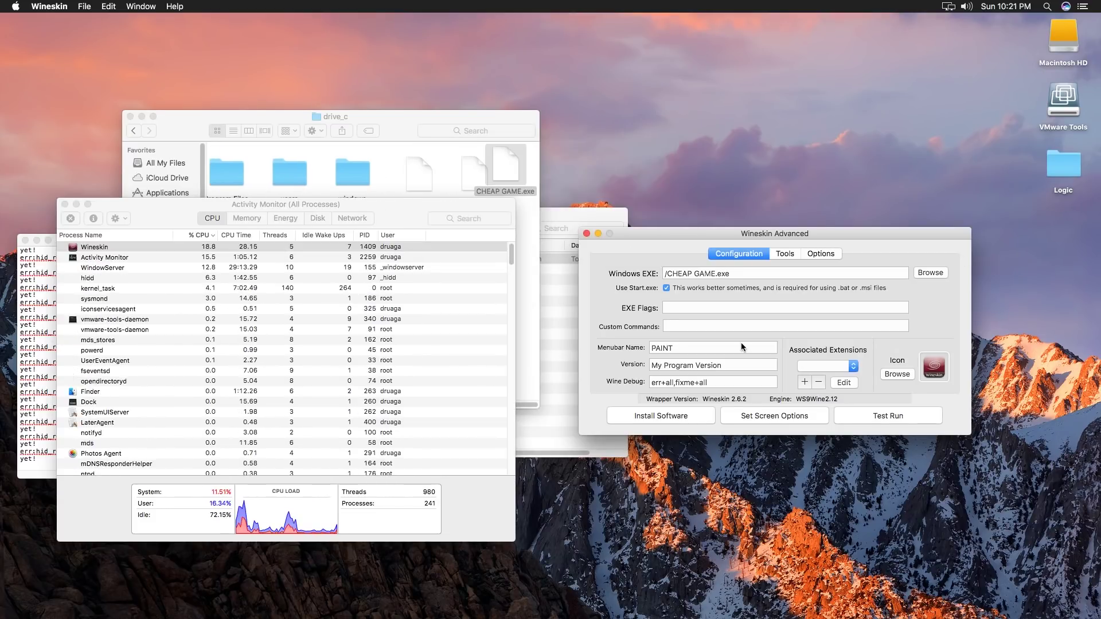
{"action": "left_click", "coordinate": [903, 416]}
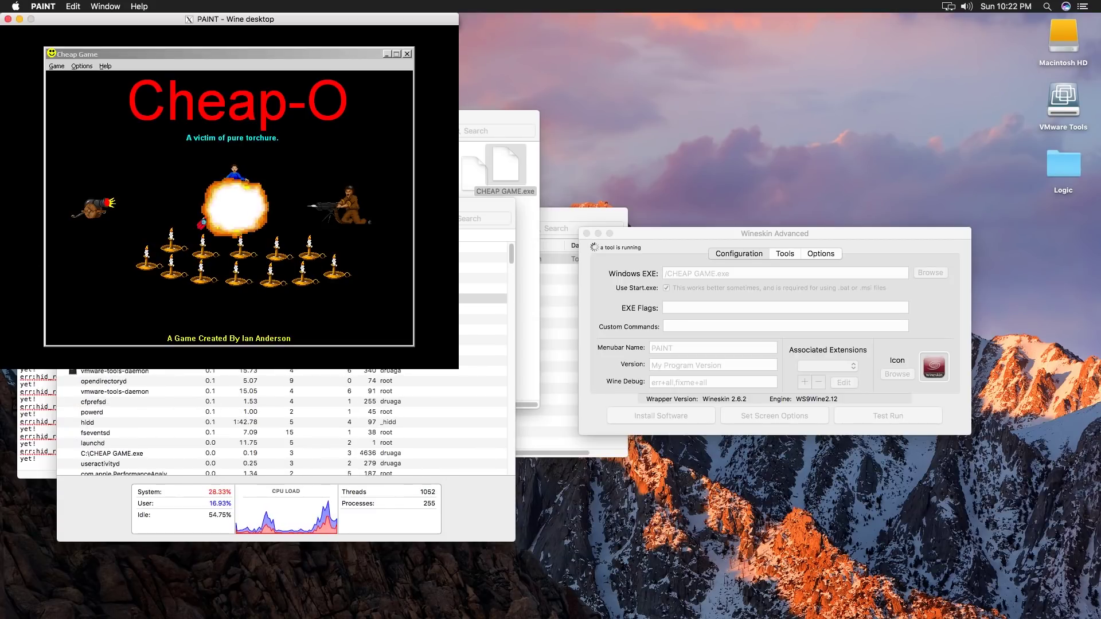
{"action": "left_click_drag", "start_coordinate": [415, 19], "coordinate": [882, 91]}
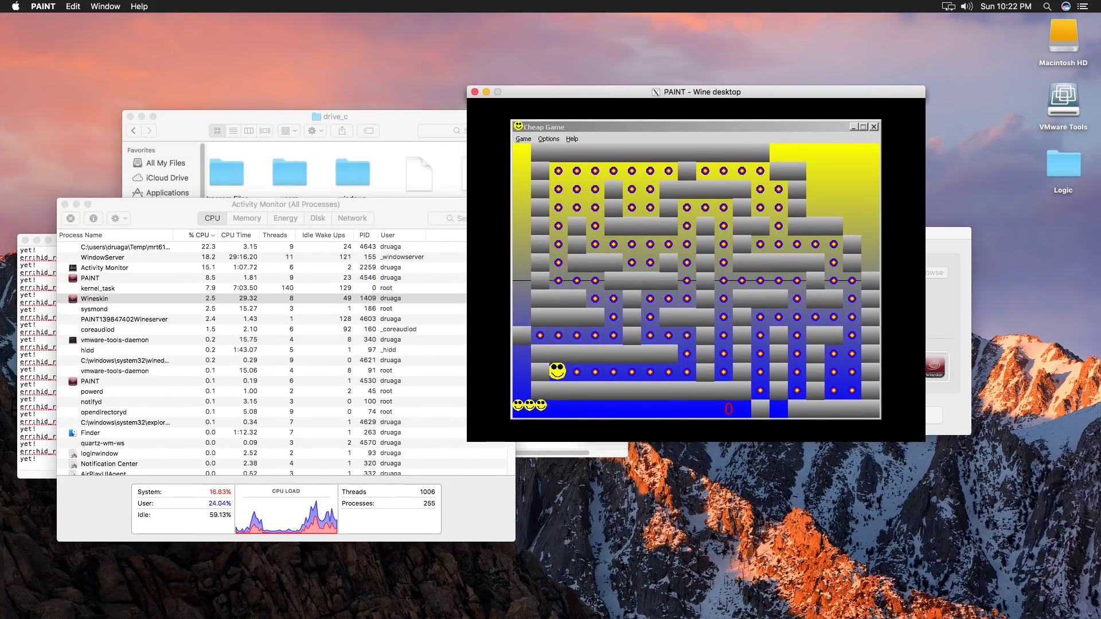
Step: Steer the smiley through the Cheap Game maze from the lower corridor up to the passage above the centre, collecting dots
{"action": "key", "text": "Right"}
{"action": "key", "text": "Up"}
{"action": "key", "text": "Left"}
{"action": "key", "text": "Up"}
{"action": "key", "text": "Right"}
{"action": "key", "text": "Up"}
{"action": "key", "text": "Left"}
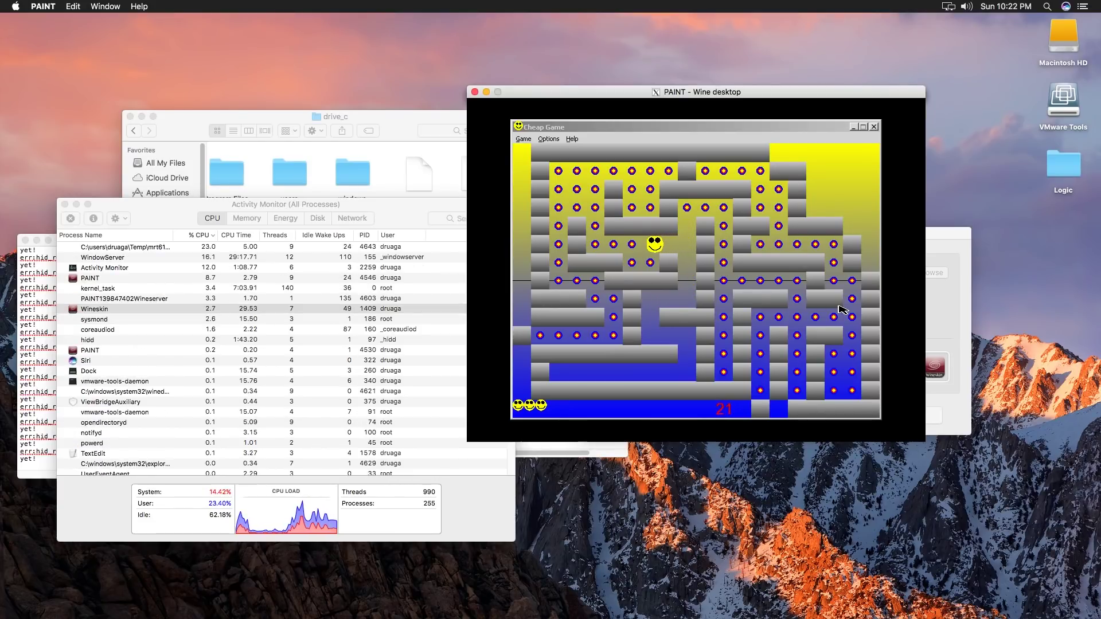
Step: Open Cheap Game's level password prompt and try submitting it, including an attempt with a level password entered
{"action": "left_click", "coordinate": [525, 139]}
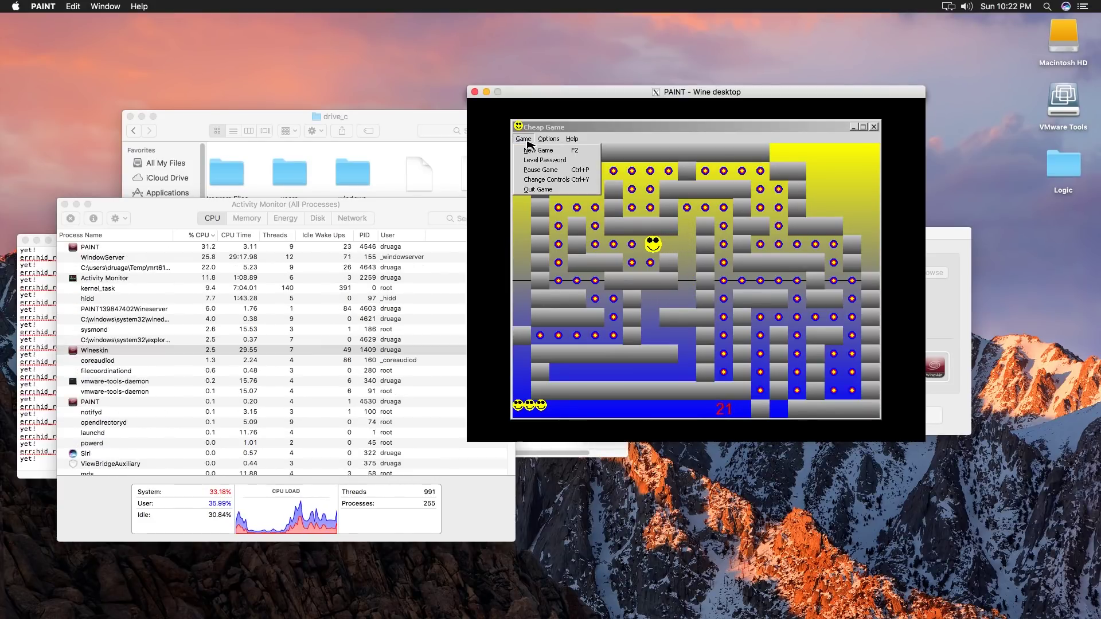
{"action": "left_click", "coordinate": [558, 160]}
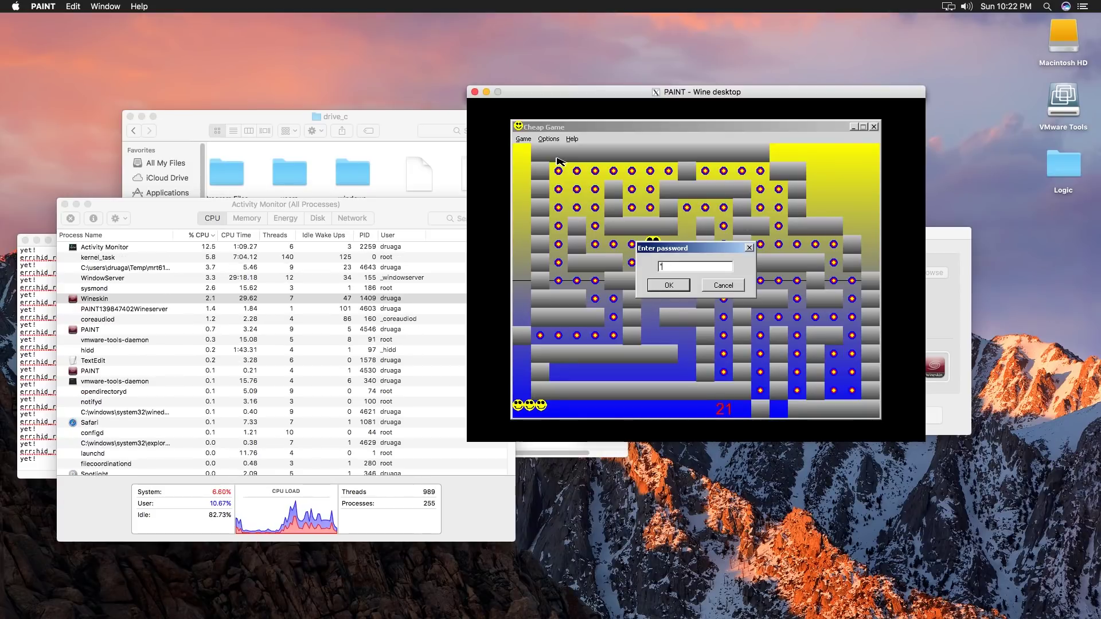
{"action": "key", "text": "Return"}
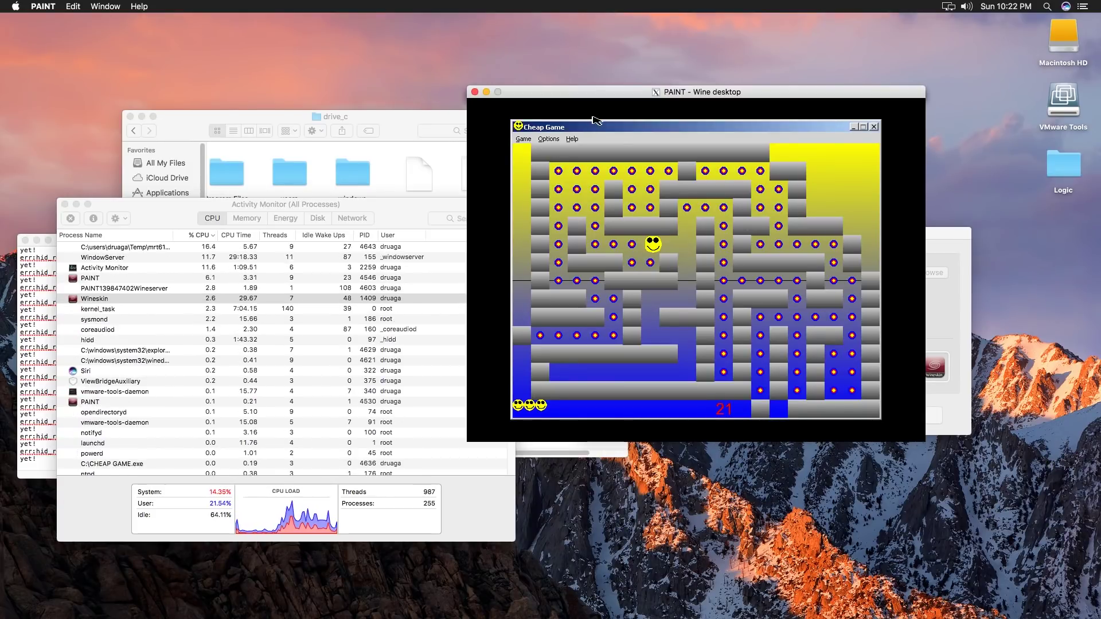
{"action": "left_click", "coordinate": [524, 140]}
{"action": "left_click", "coordinate": [539, 163]}
{"action": "type", "text": "****"}
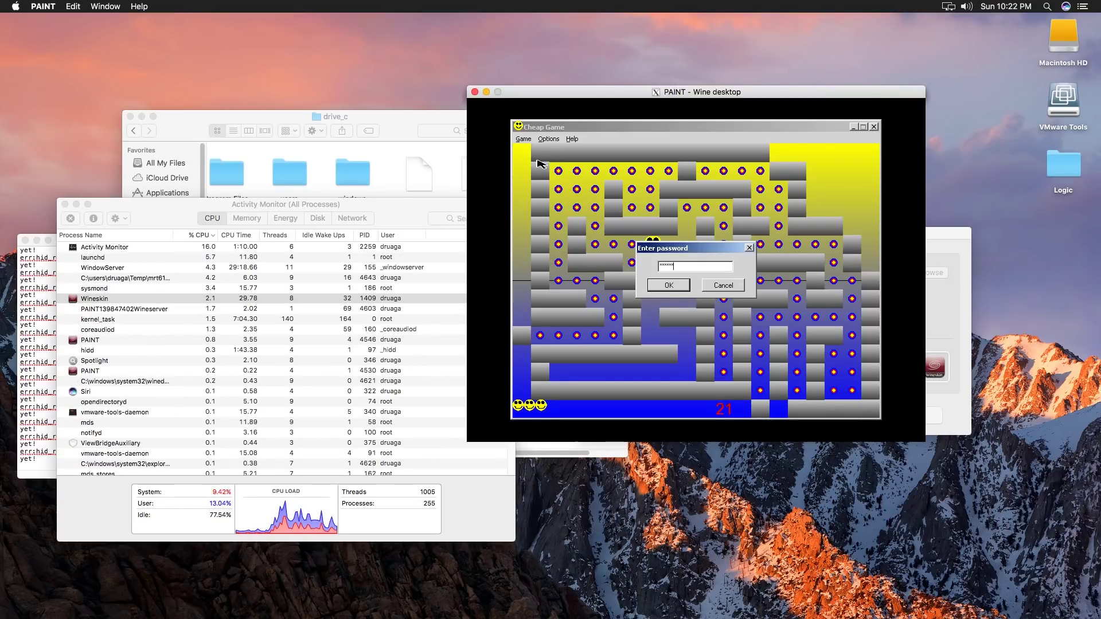
{"action": "type", "text": "*"}
{"action": "key", "text": "Return"}
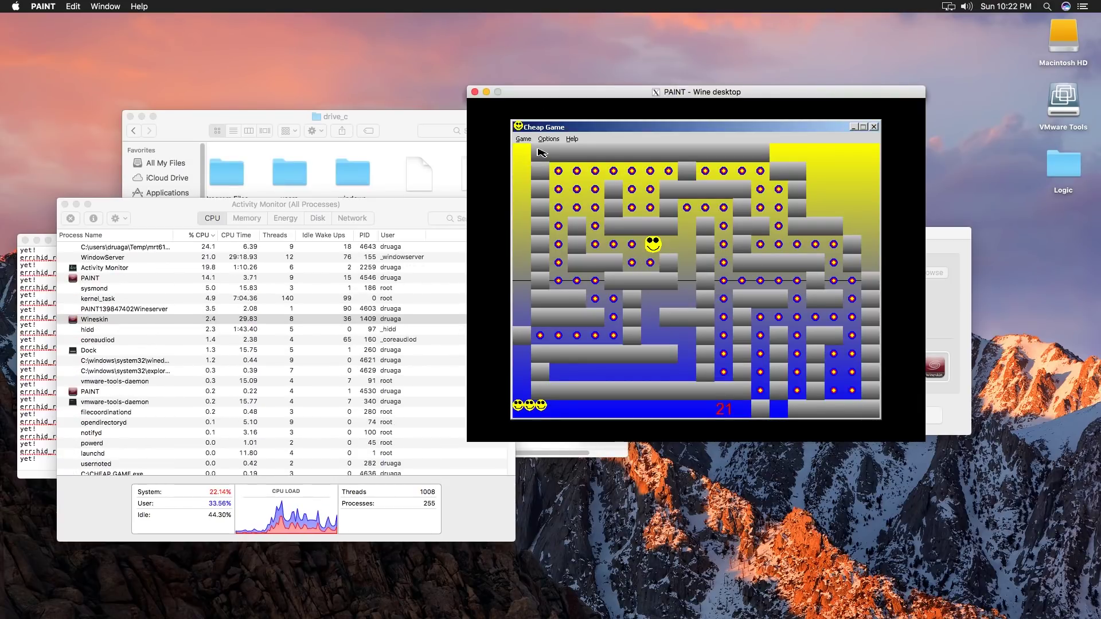
Step: Reopen the level password prompt and submit a different password to reach the Level Passwords page
{"action": "left_click", "coordinate": [523, 140]}
{"action": "left_click", "coordinate": [531, 160]}
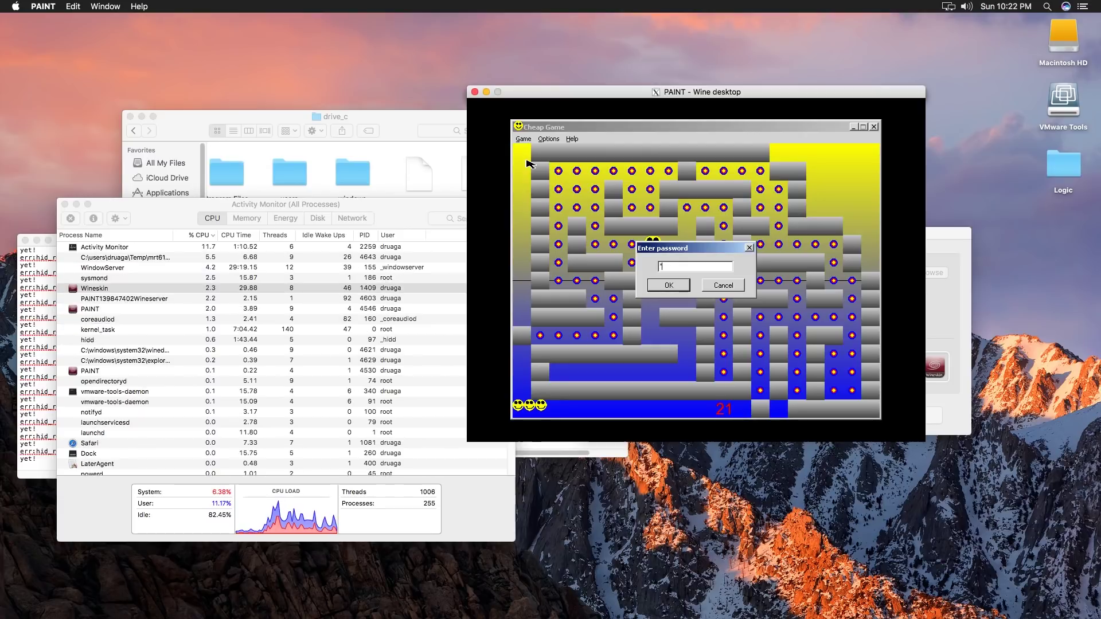
{"action": "key", "text": "BackSpace"}
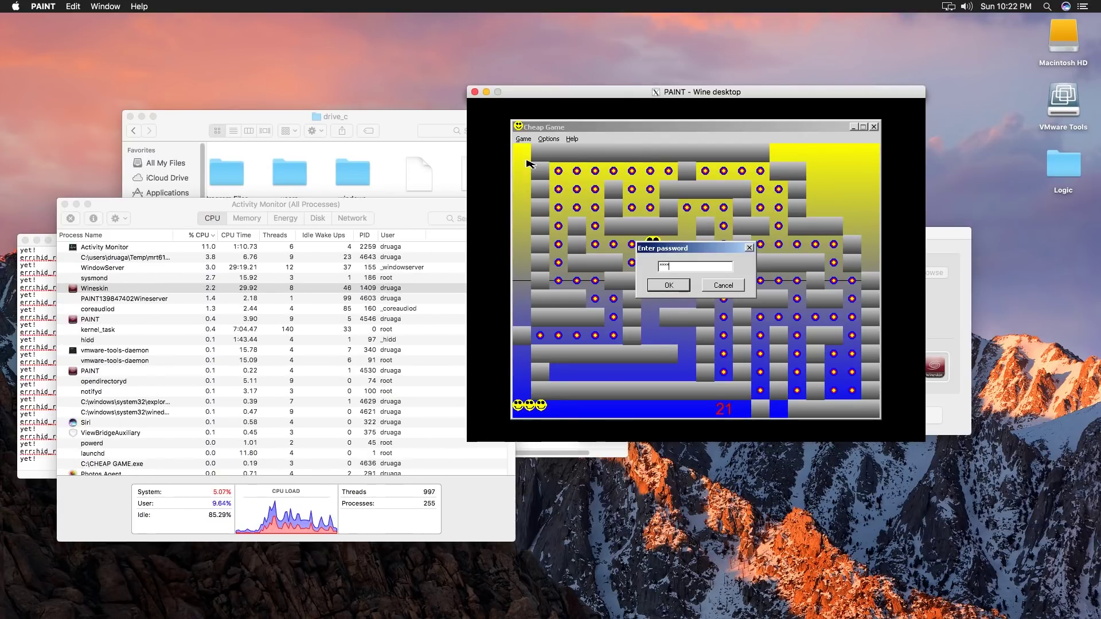
{"action": "type", "text": "****"}
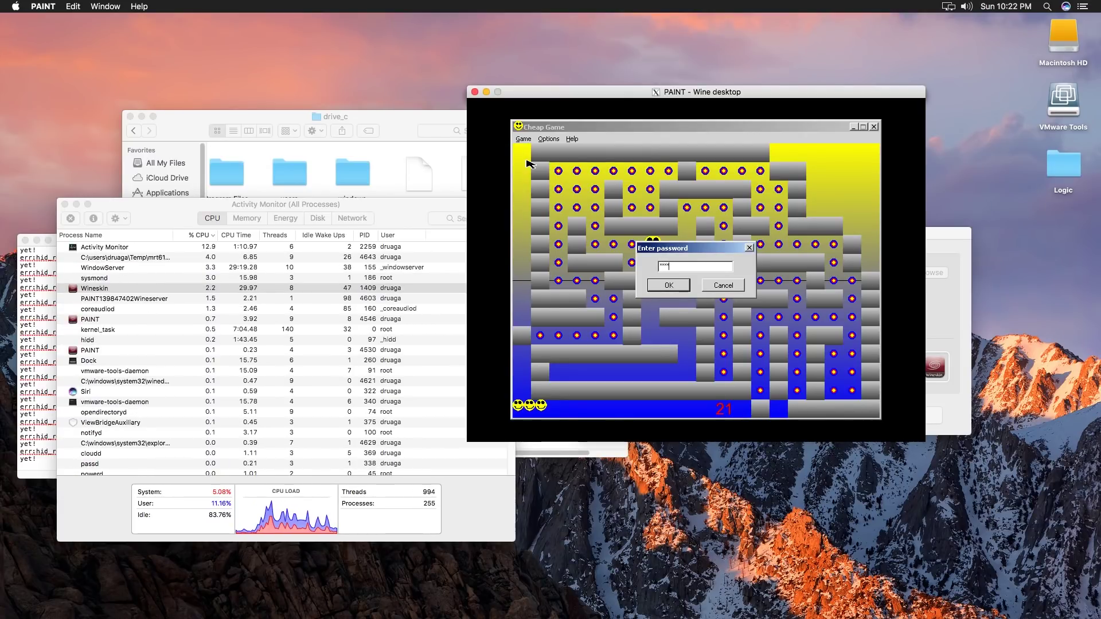
{"action": "key", "text": "Return"}
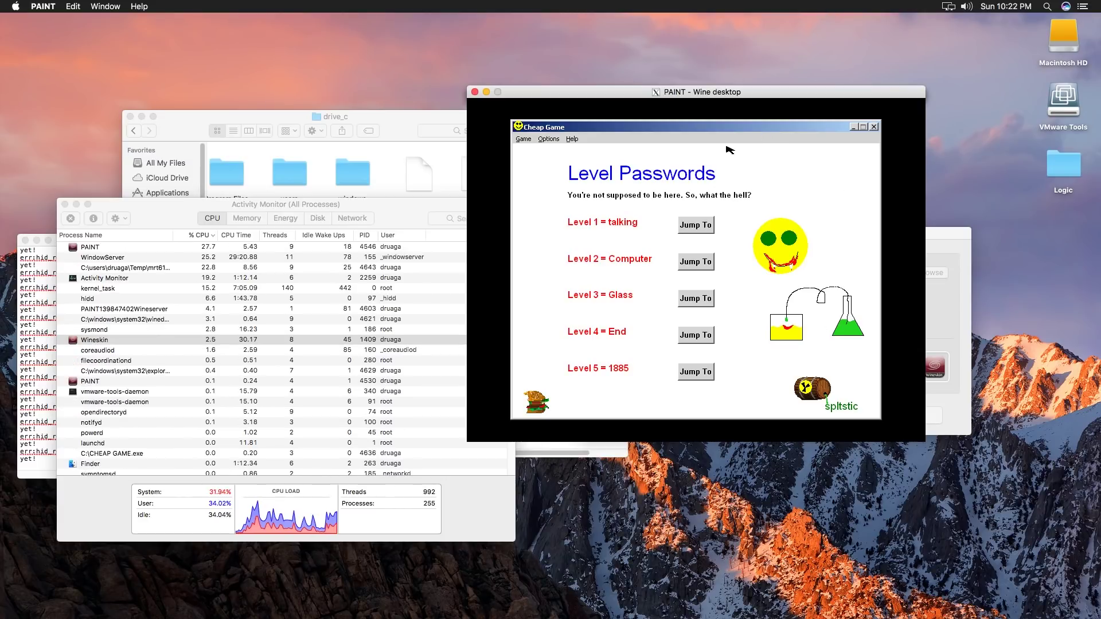
Step: Try to jump to Level 2 and Level 3 from the Level Passwords page, and reposition the game window
{"action": "left_click", "coordinate": [705, 262]}
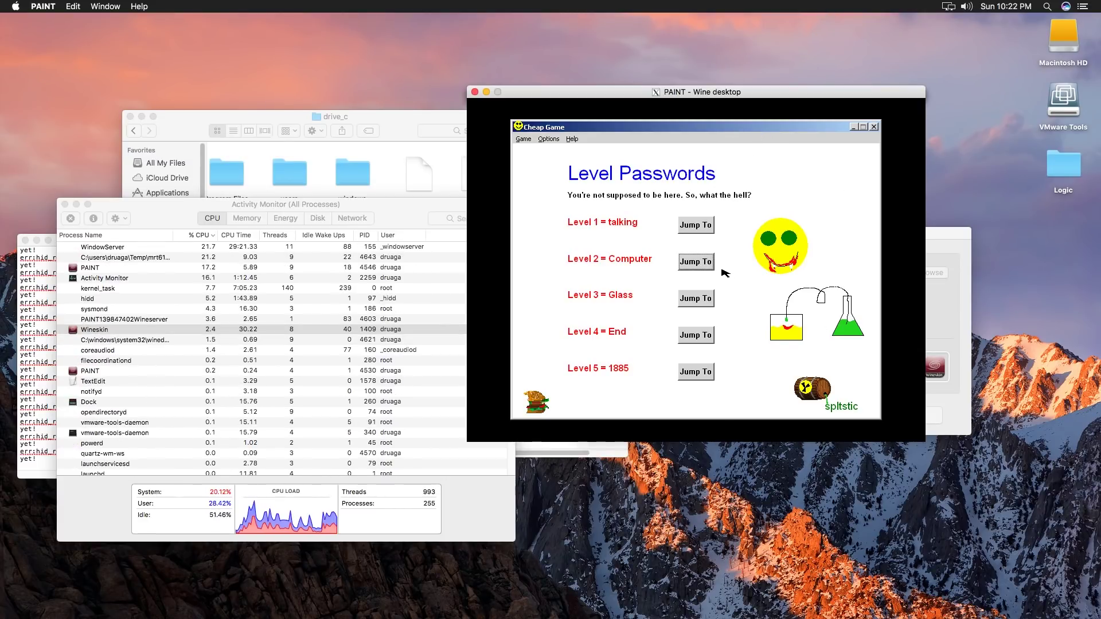
{"action": "left_click", "coordinate": [709, 299]}
{"action": "mouse_move", "coordinate": [809, 127]}
{"action": "left_mouse_down"}
{"action": "mouse_move", "coordinate": [743, 162]}
{"action": "mouse_move", "coordinate": [821, 121]}
{"action": "left_mouse_up"}
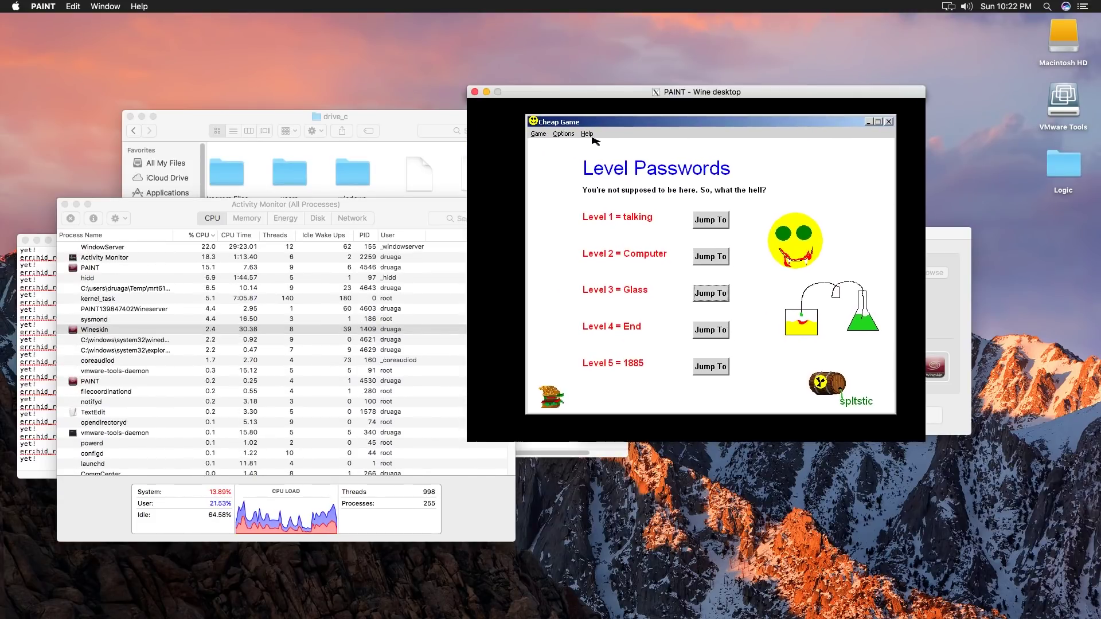
Step: Quit Cheap Game and decline to view the test run logs in Wineskin
{"action": "left_click", "coordinate": [889, 121]}
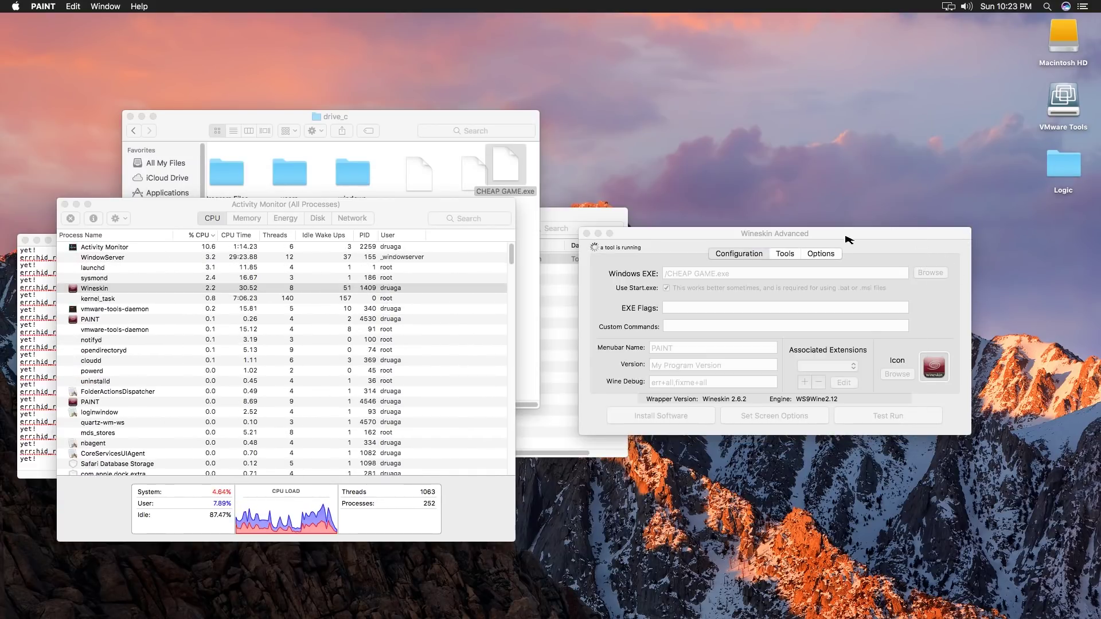
{"action": "left_click_drag", "start_coordinate": [655, 232], "coordinate": [655, 237]}
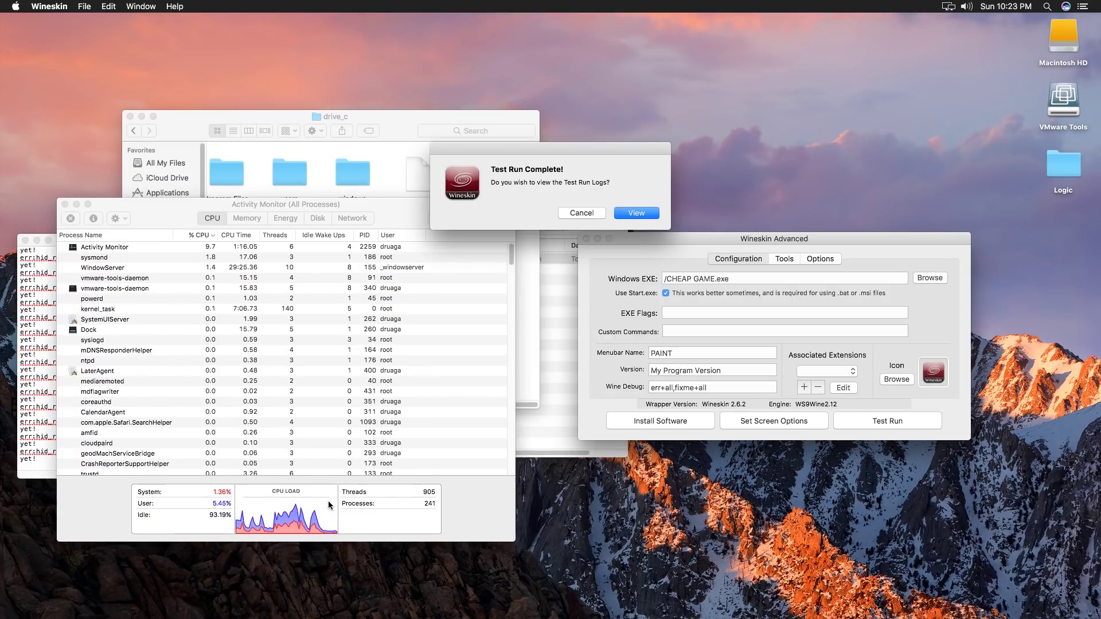
{"action": "left_click", "coordinate": [582, 213]}
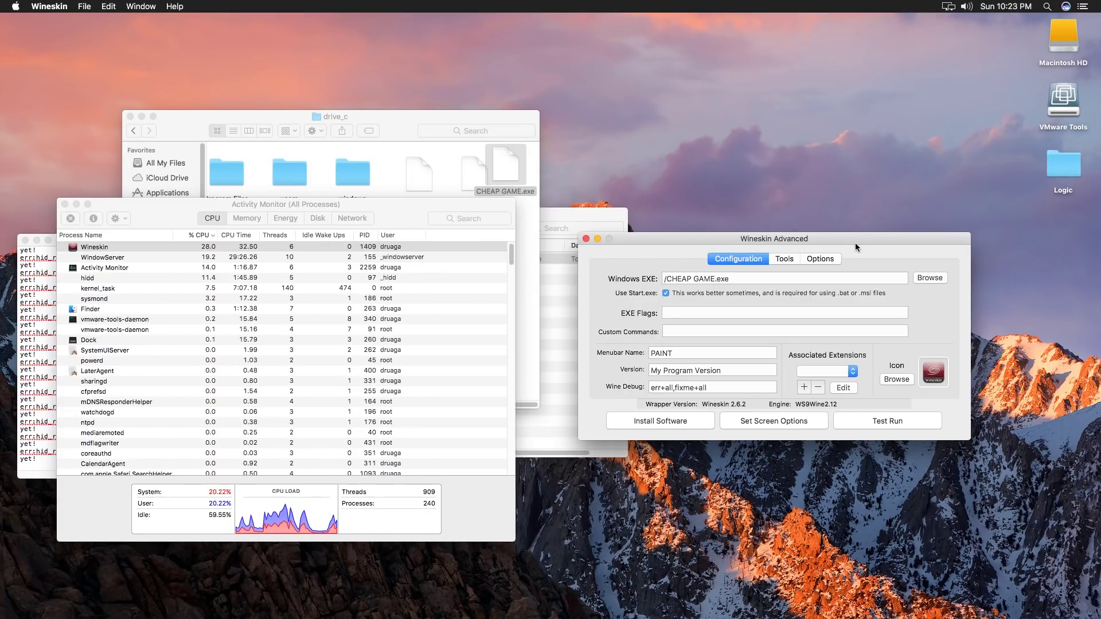
Step: Turn off Use Start.exe and set the wrapper's screen options to normal windows instead of a virtual desktop
{"action": "left_click_drag", "start_coordinate": [855, 243], "coordinate": [868, 239]}
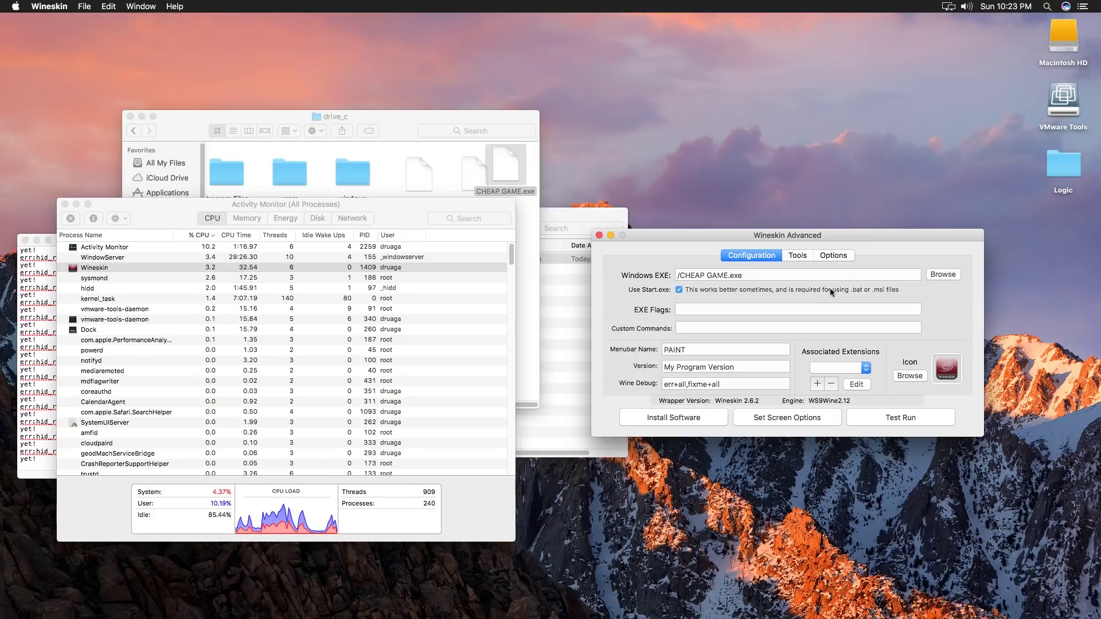
{"action": "left_click", "coordinate": [680, 290]}
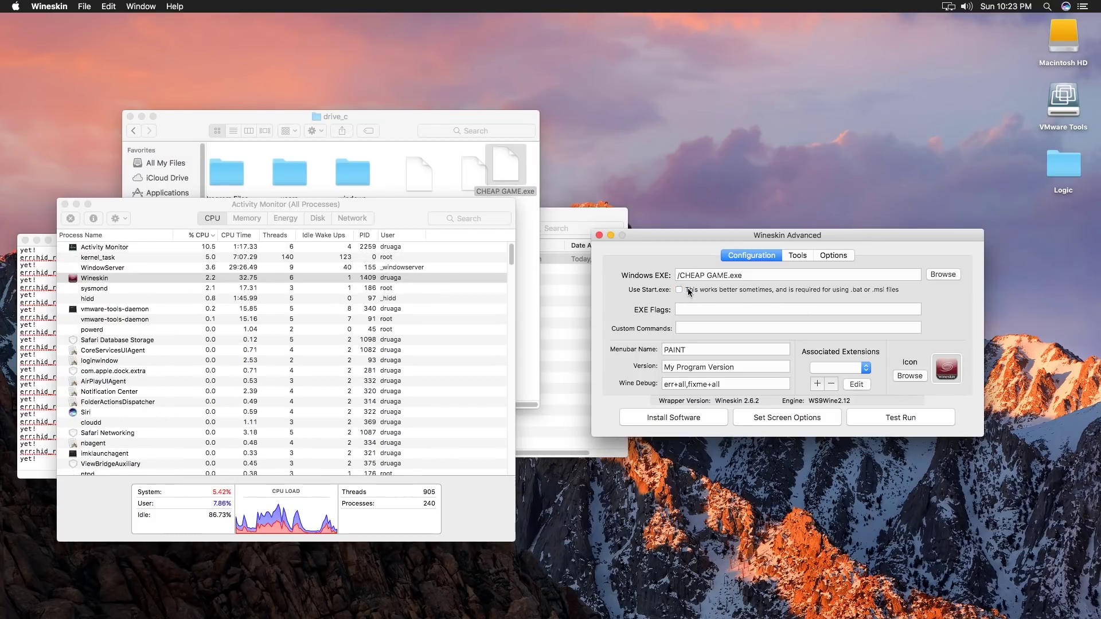
{"action": "left_click", "coordinate": [809, 419]}
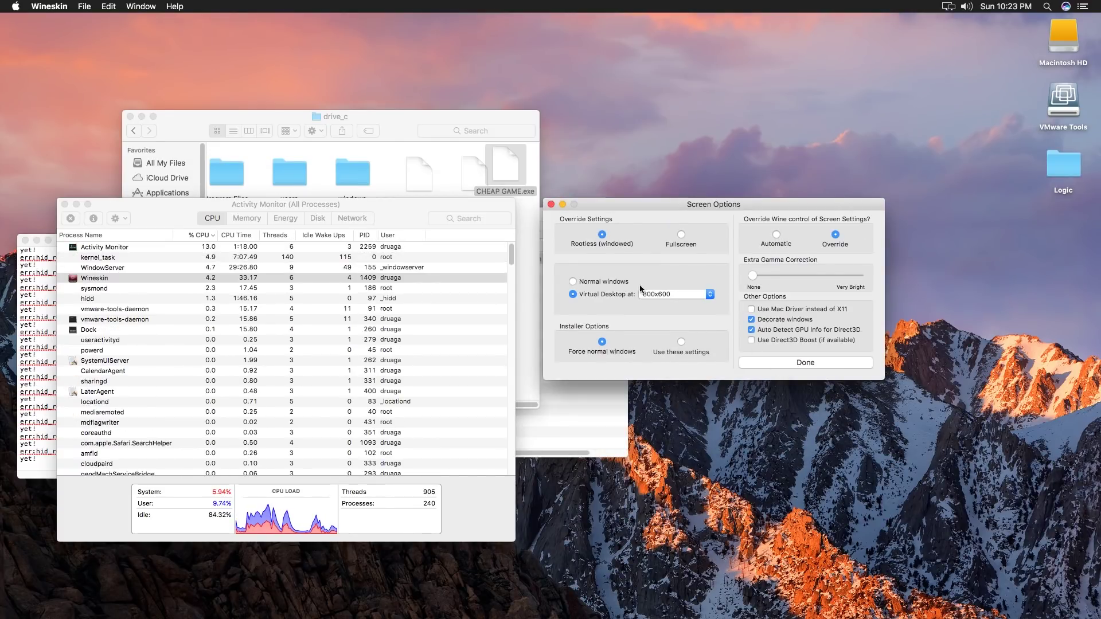
{"action": "left_click", "coordinate": [592, 280]}
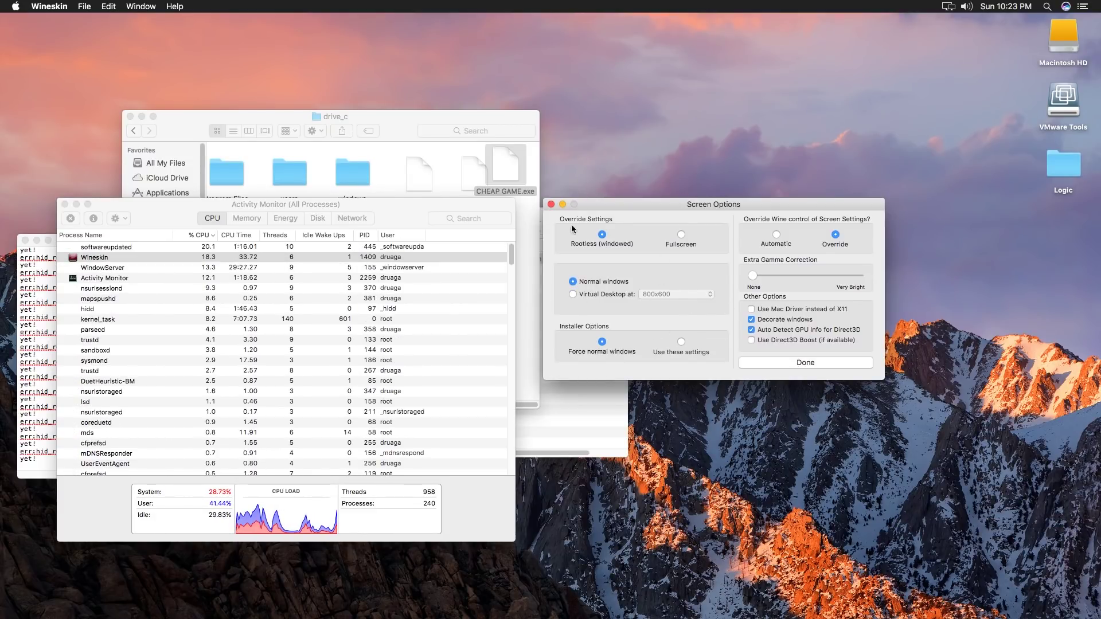
{"action": "left_click", "coordinate": [812, 362]}
Step: Test run CHEAP GAME.exe, start the maze game, and reposition its window
{"action": "left_click", "coordinate": [935, 409]}
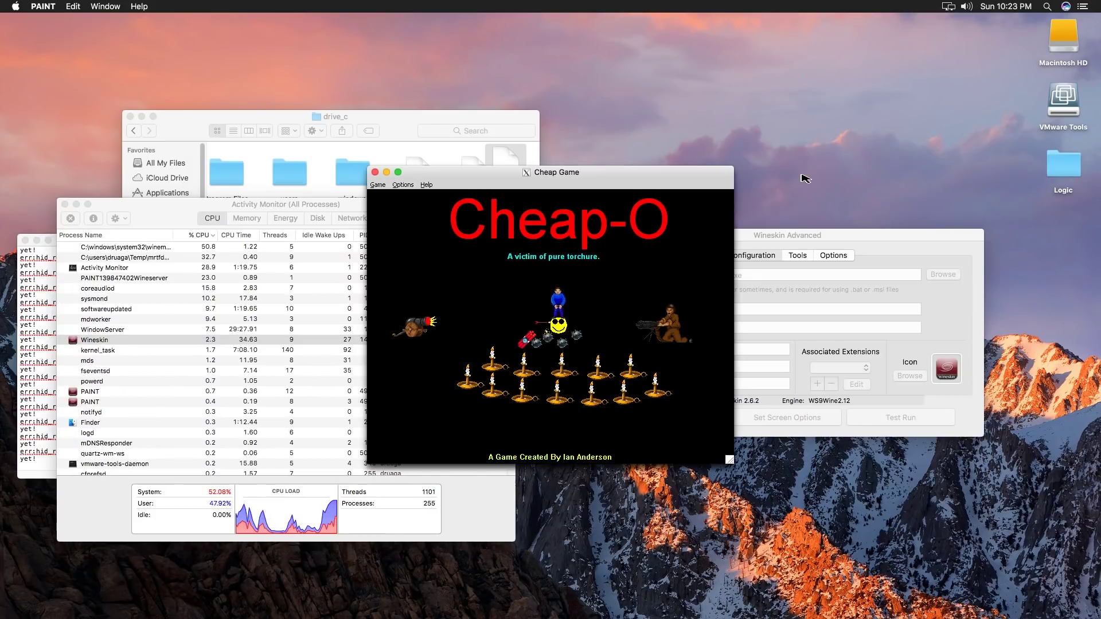
{"action": "left_click_drag", "start_coordinate": [688, 179], "coordinate": [895, 196]}
{"action": "left_click", "coordinate": [584, 202]}
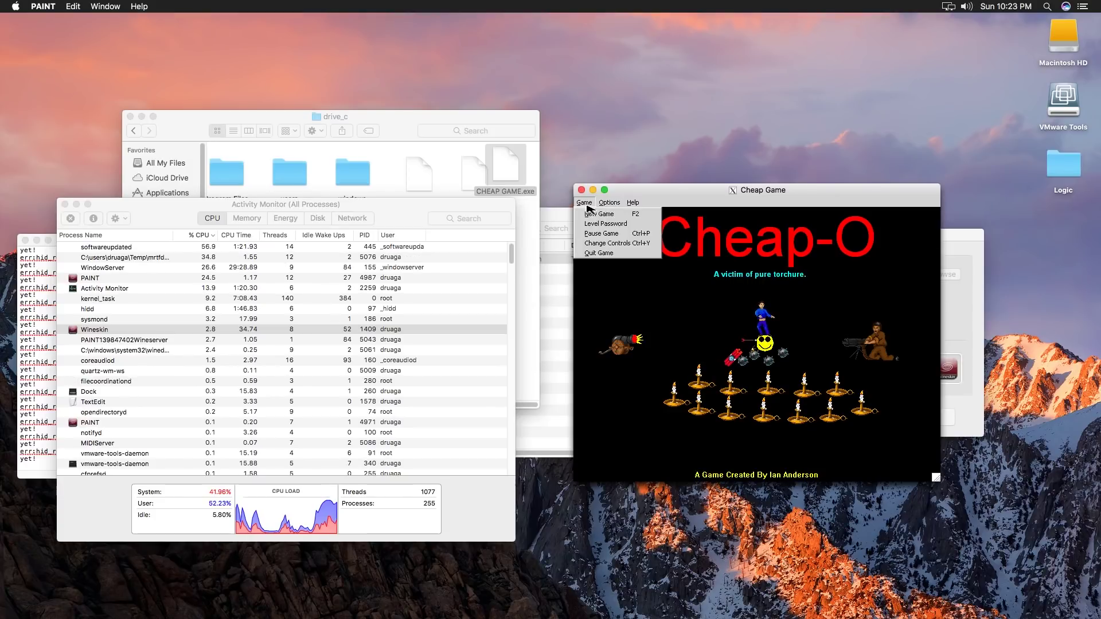
{"action": "left_click", "coordinate": [604, 280]}
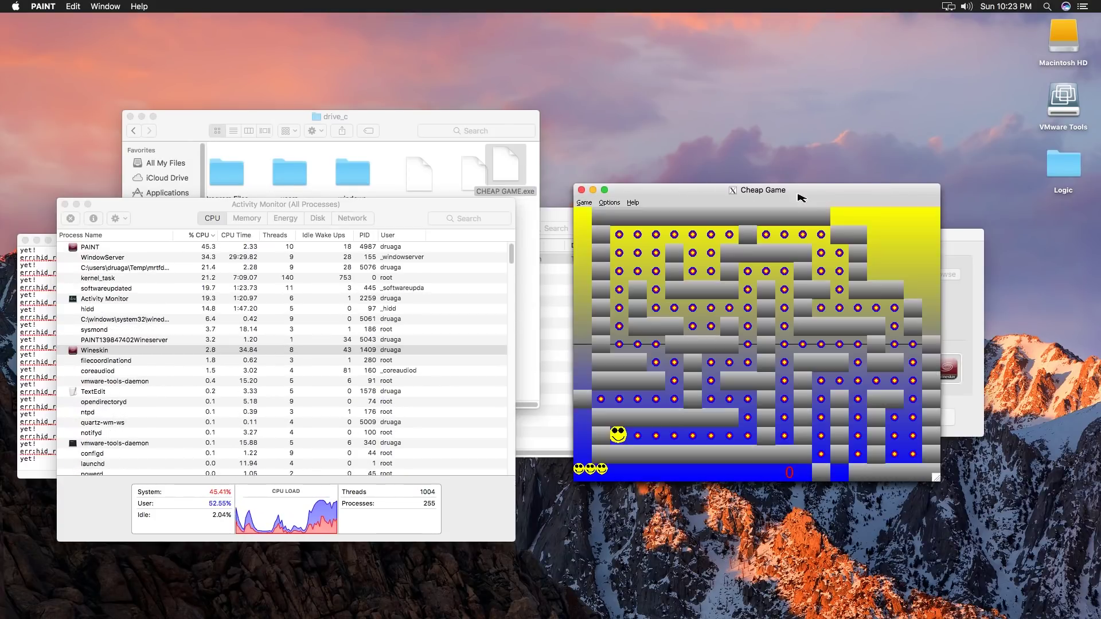
{"action": "left_click_drag", "start_coordinate": [824, 189], "coordinate": [778, 179]}
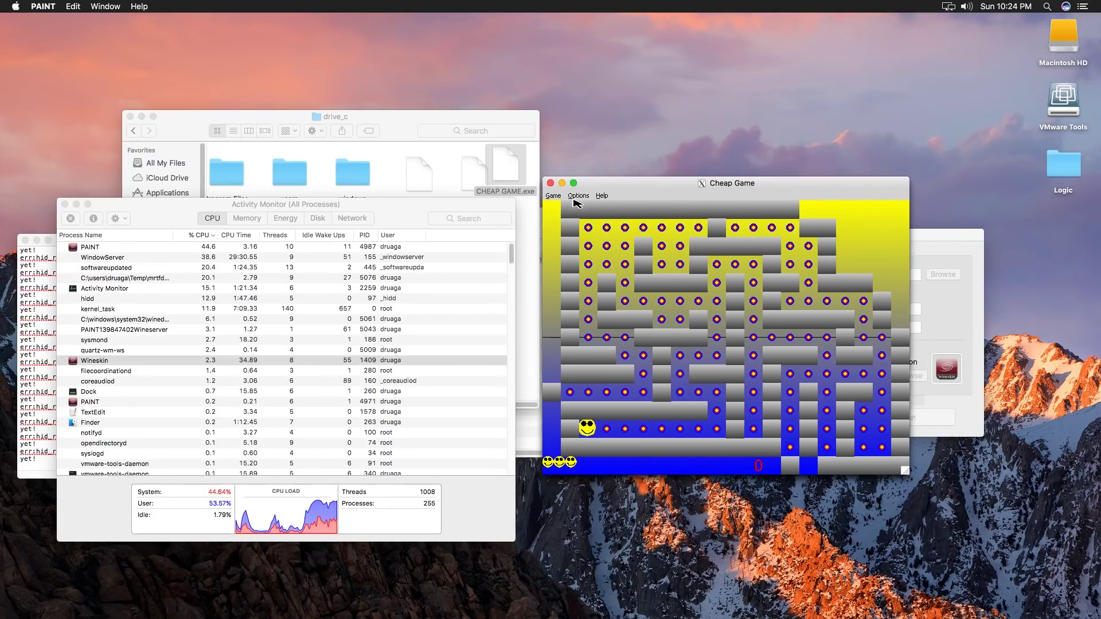
Step: Open Cheap Game's level password prompt, enter the level password, and submit it to reach the Level Passwords page
{"action": "left_click", "coordinate": [554, 196]}
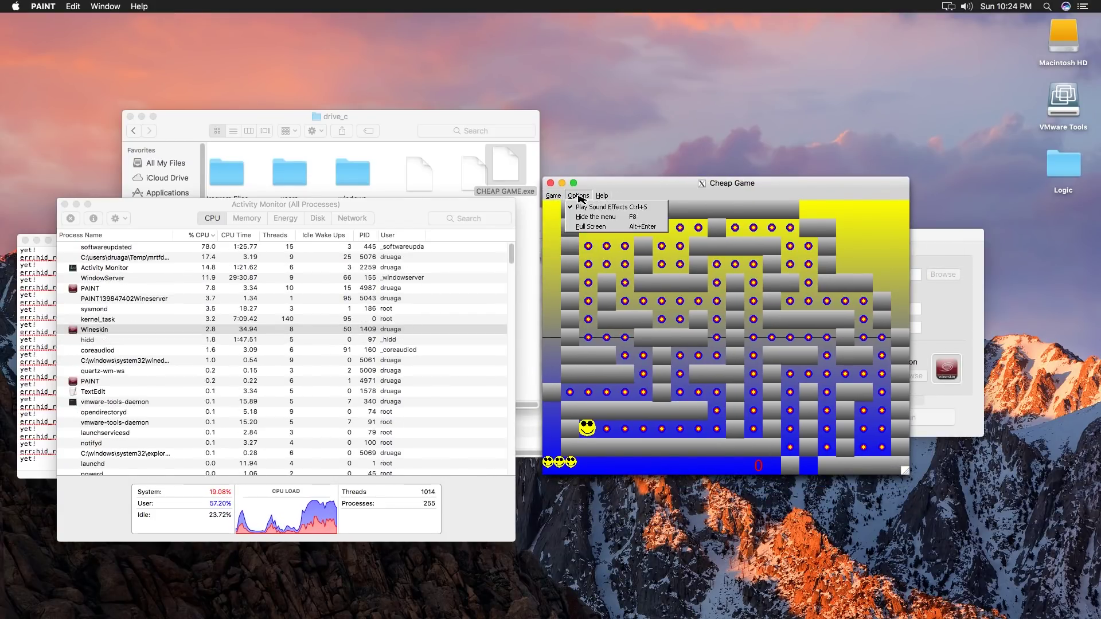
{"action": "left_click", "coordinate": [573, 217]}
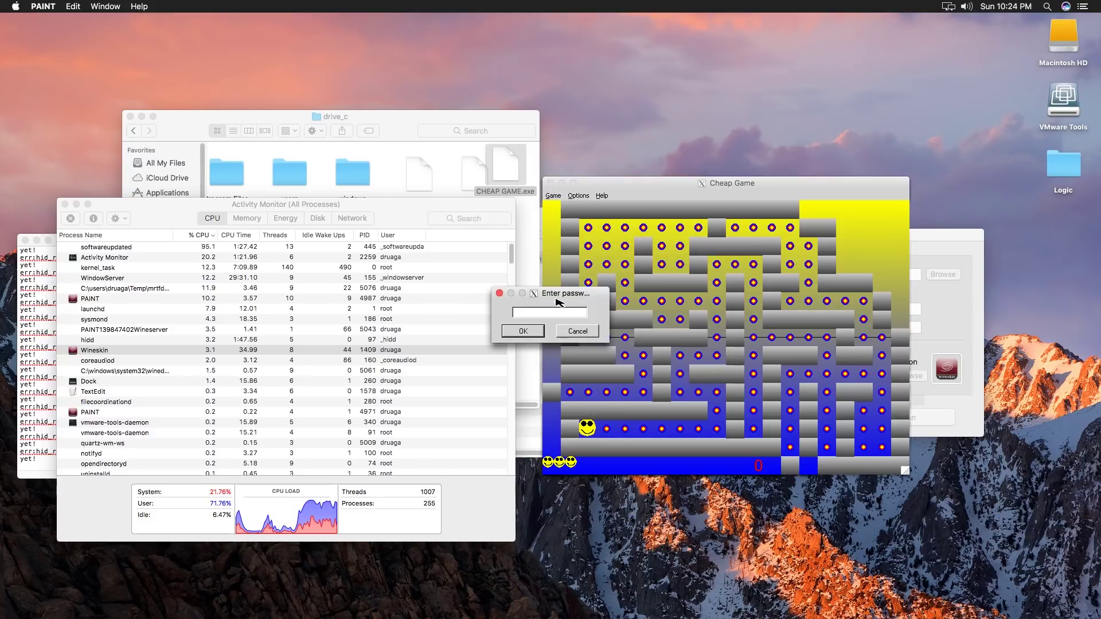
{"action": "left_click_drag", "start_coordinate": [571, 296], "coordinate": [407, 264]}
{"action": "left_click_drag", "start_coordinate": [217, 153], "coordinate": [546, 345]}
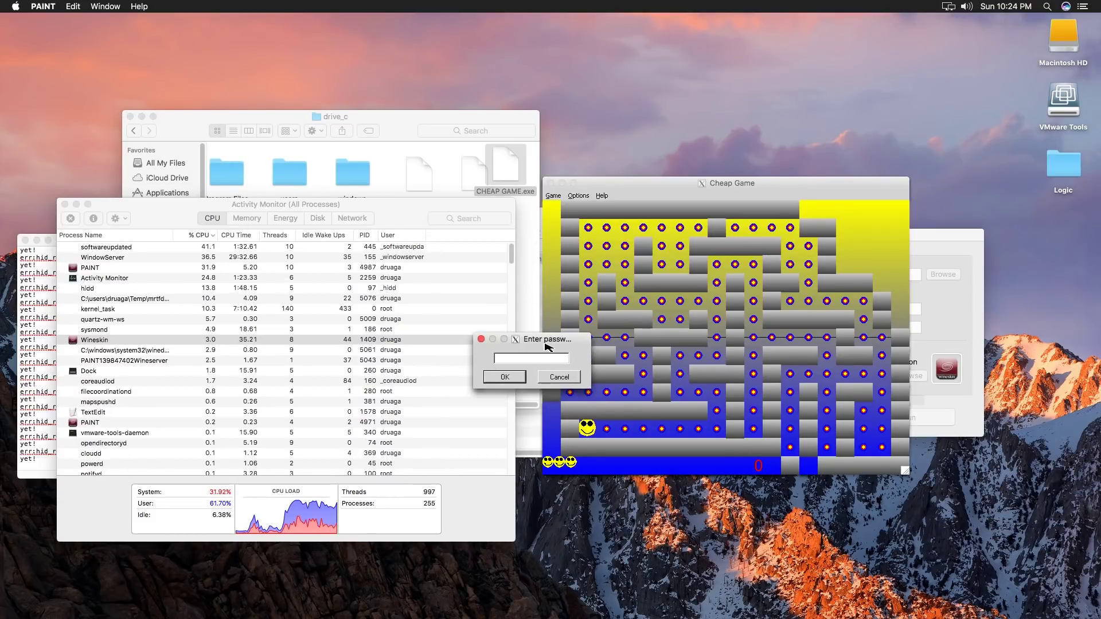
{"action": "type", "text": "**"}
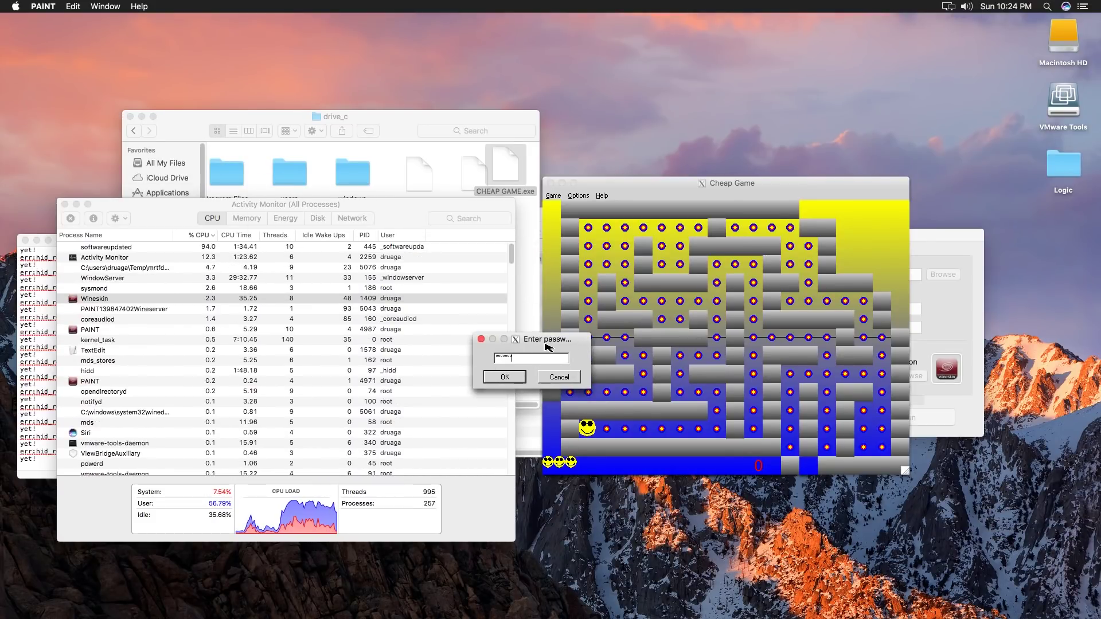
{"action": "key", "text": "Return"}
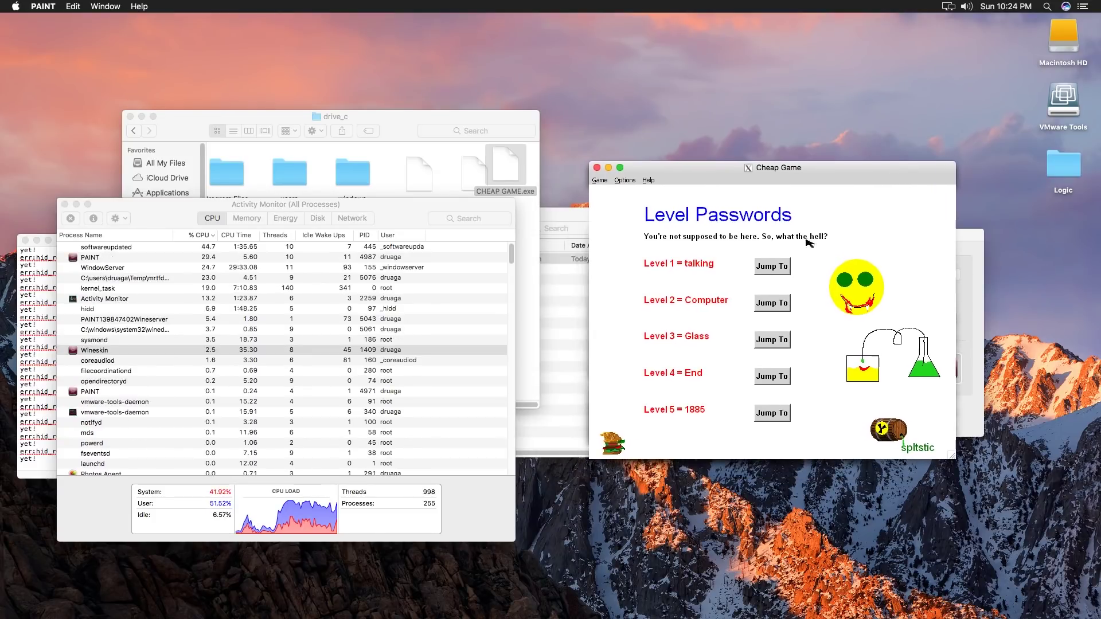
Step: Jump to Level 2, steer the smiley down and along the bottom corridor, and quit the game
{"action": "left_click", "coordinate": [780, 305]}
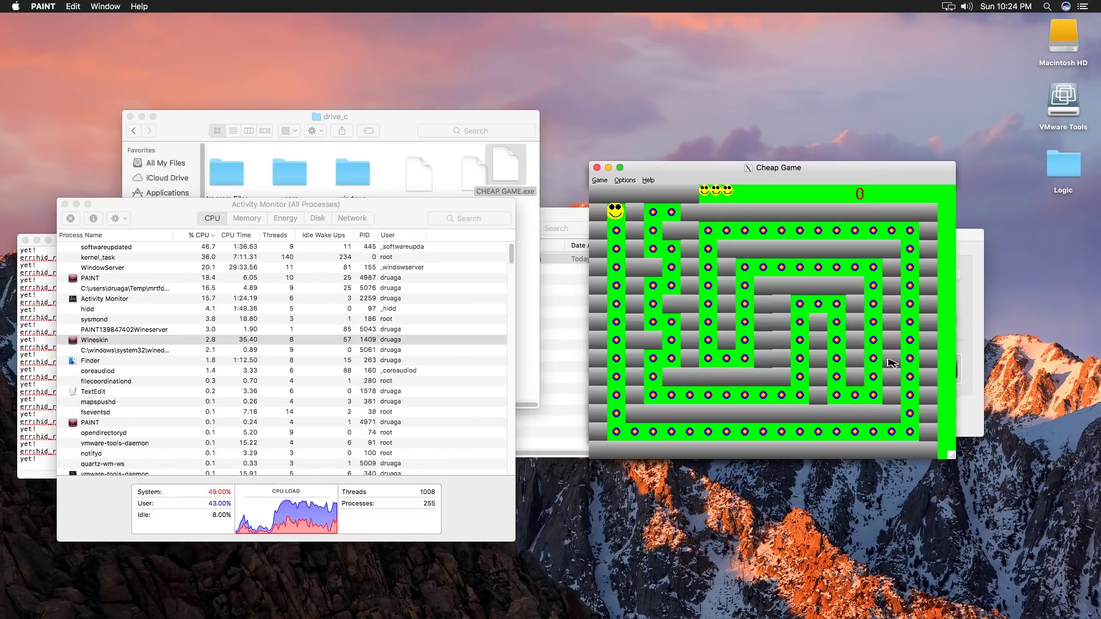
{"action": "key", "text": "Down"}
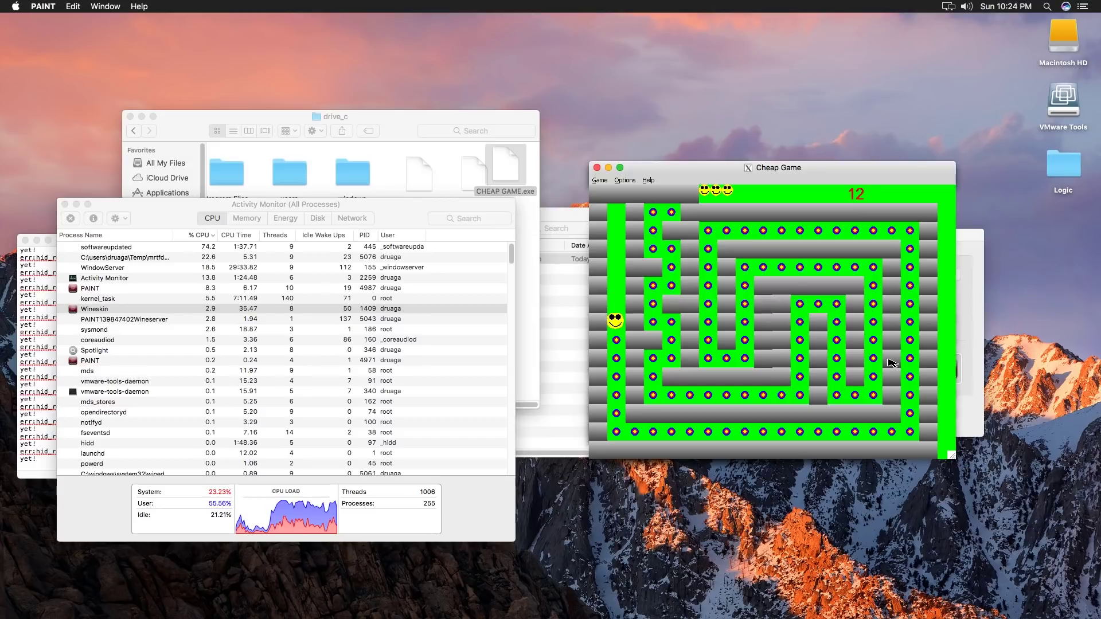
{"action": "key", "text": "Right"}
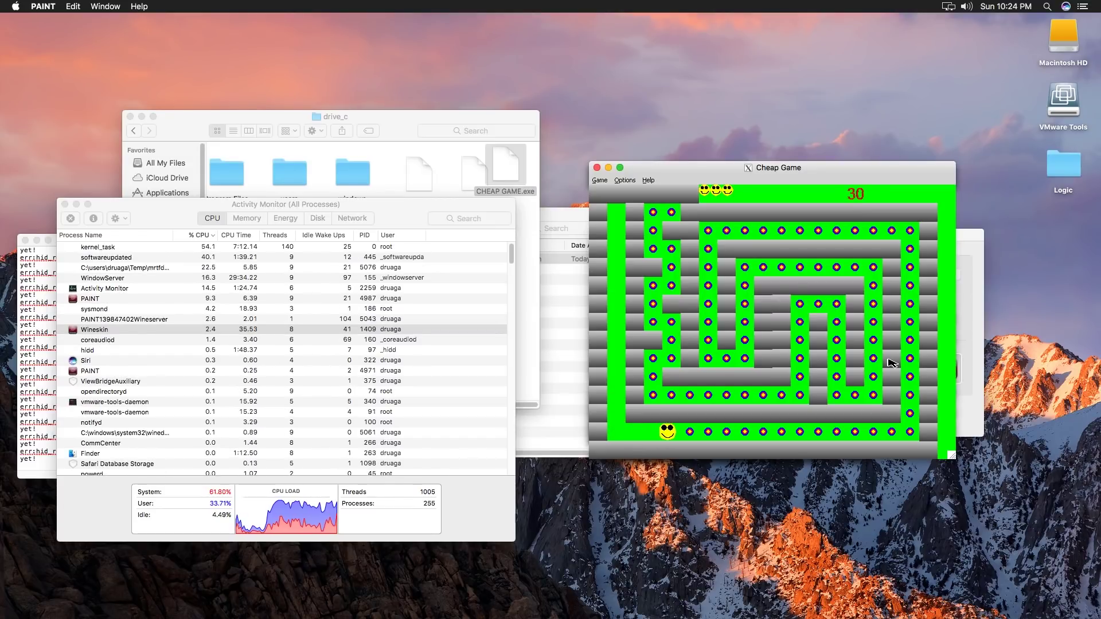
{"action": "key", "text": "Left"}
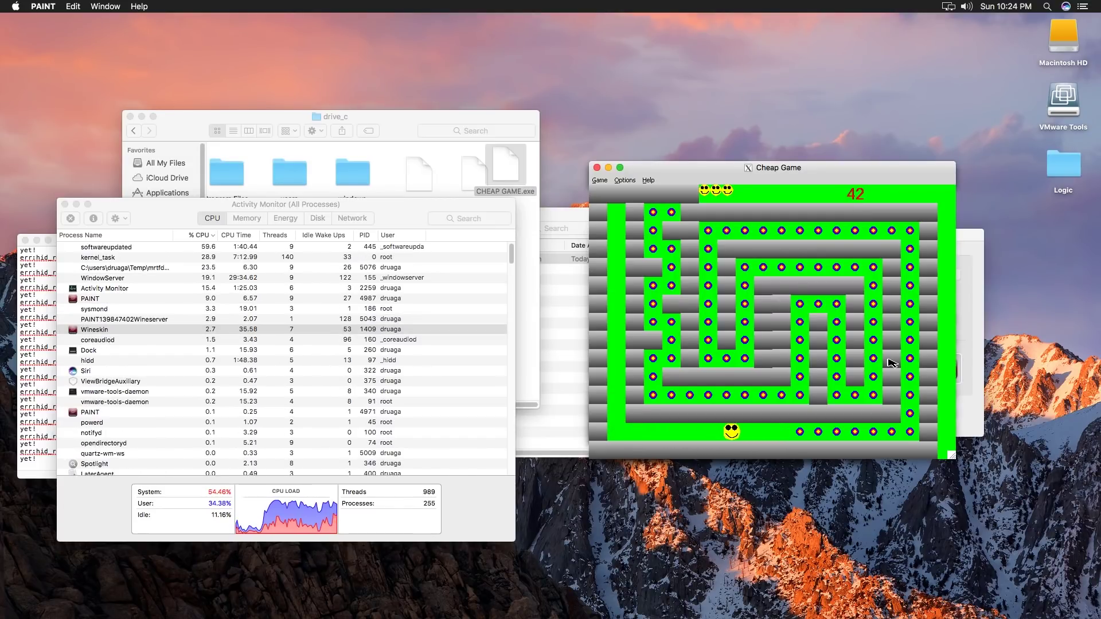
{"action": "left_click", "coordinate": [599, 180]}
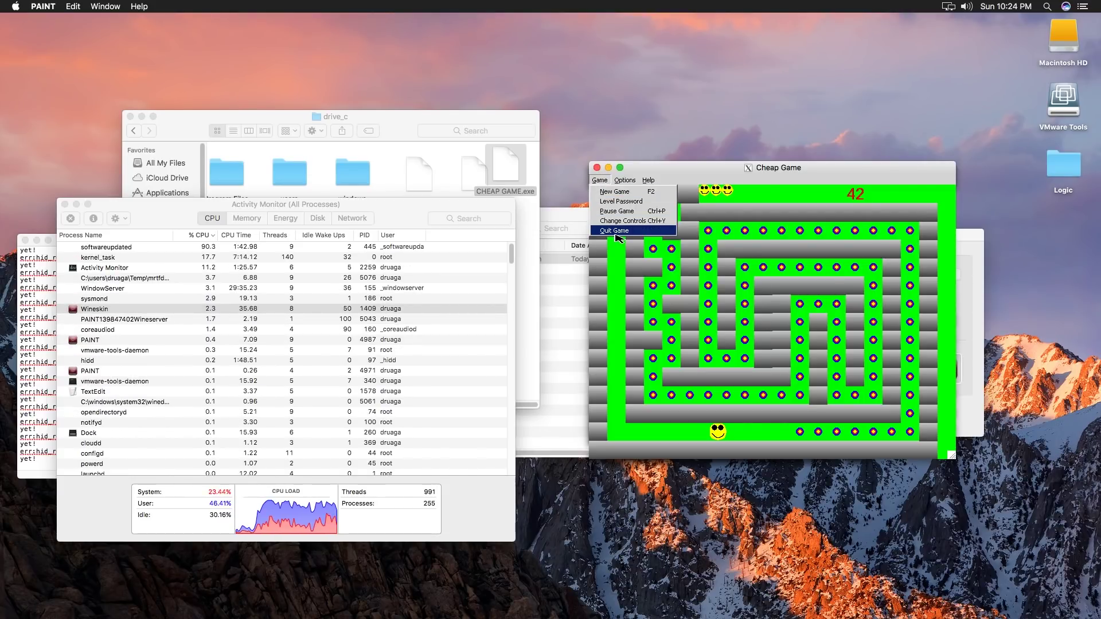
{"action": "left_click", "coordinate": [616, 235]}
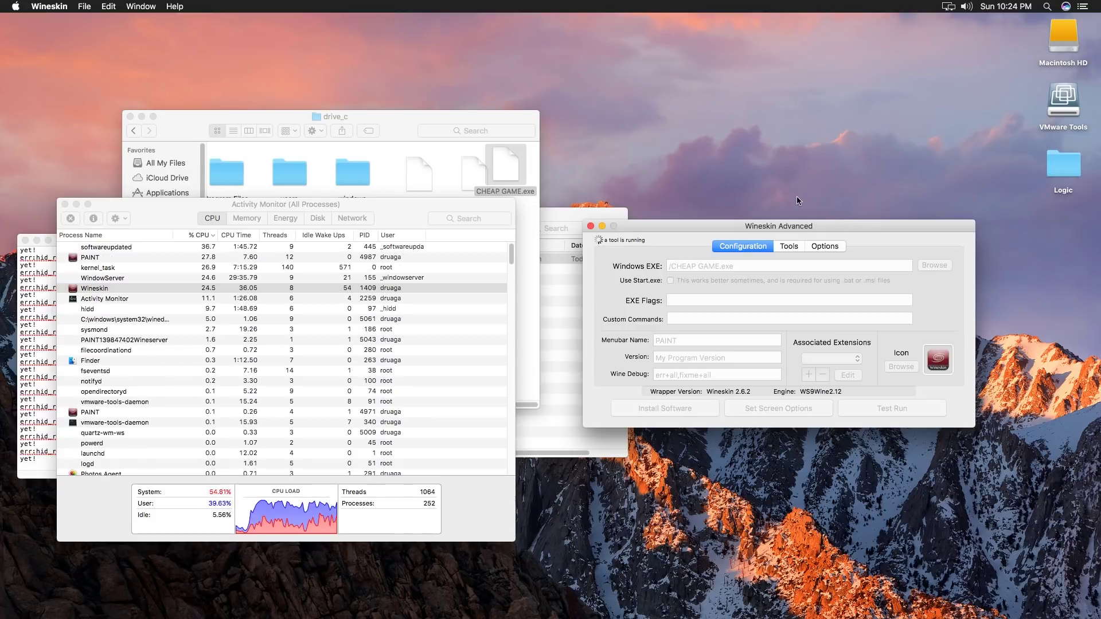
Step: Move the CHEAP GAME.exe icon below PAINT.EXE in the drive_c folder, and decline to view the test run logs
{"action": "left_click_drag", "start_coordinate": [388, 126], "coordinate": [419, 117]}
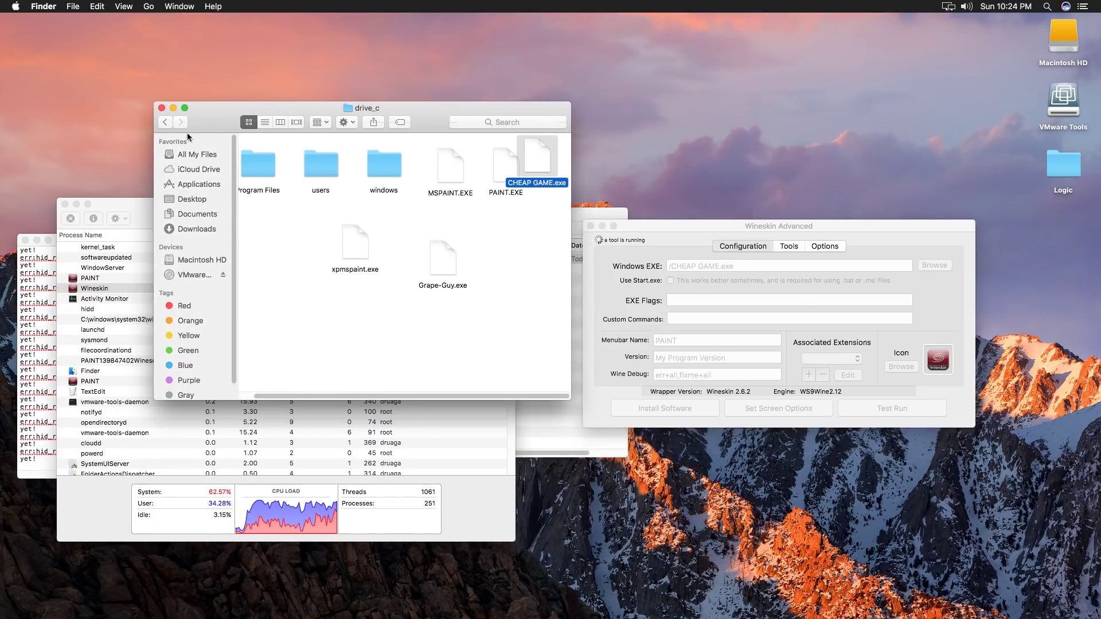
{"action": "left_click", "coordinate": [164, 121]}
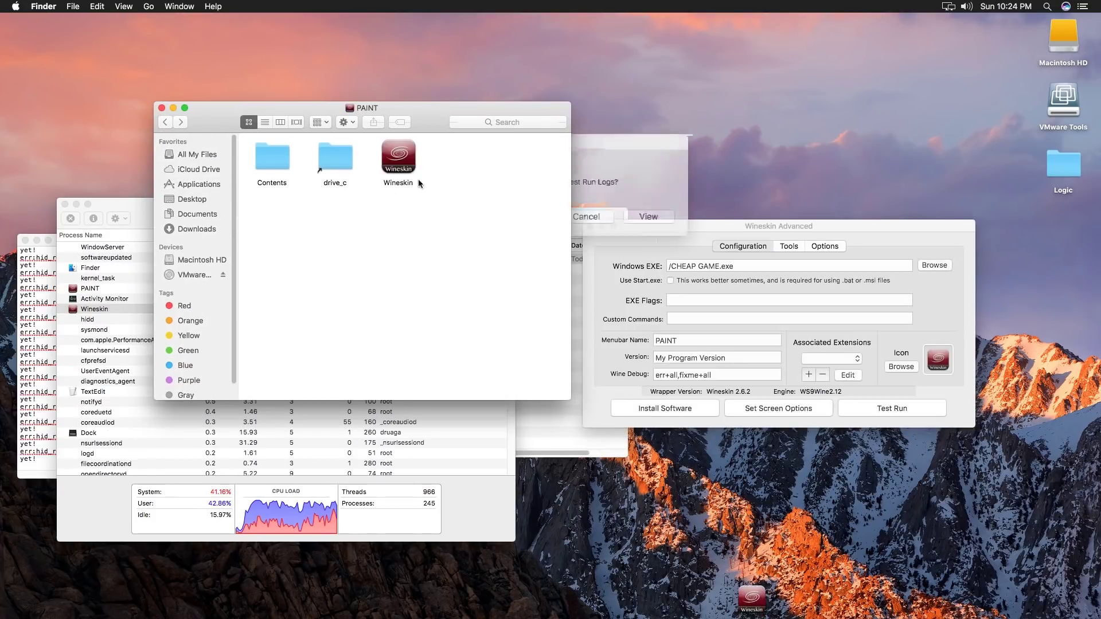
{"action": "left_click", "coordinate": [163, 121]}
{"action": "left_click", "coordinate": [181, 124]}
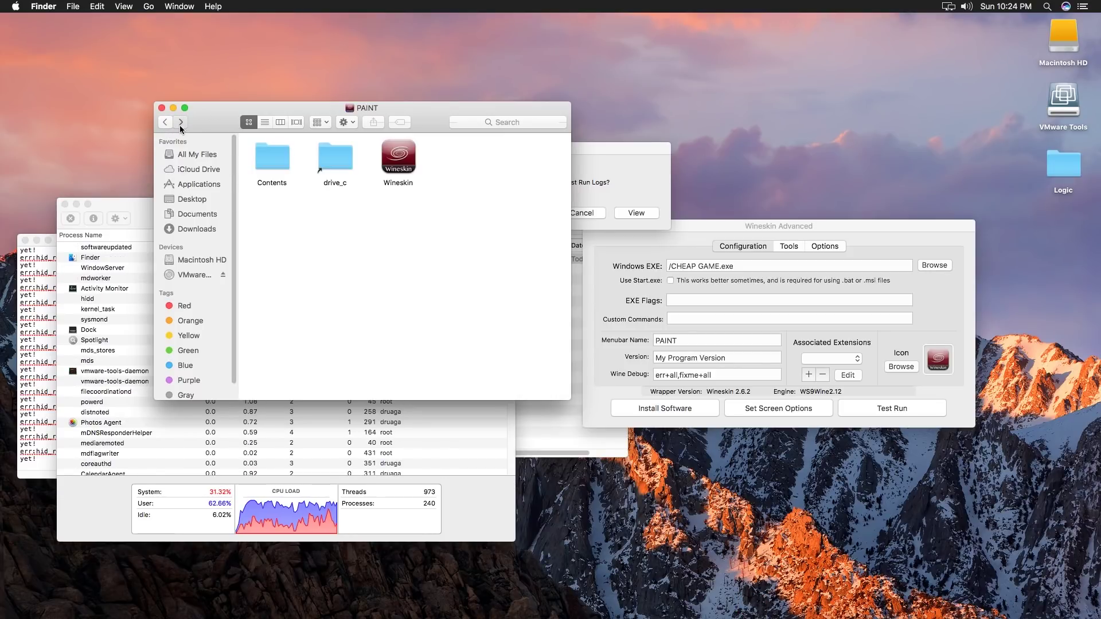
{"action": "left_click", "coordinate": [180, 124]}
{"action": "left_click_drag", "start_coordinate": [421, 123], "coordinate": [364, 133]}
{"action": "mouse_move", "coordinate": [479, 168]}
{"action": "left_mouse_down"}
{"action": "mouse_move", "coordinate": [453, 238]}
{"action": "mouse_move", "coordinate": [491, 168]}
{"action": "mouse_move", "coordinate": [453, 258]}
{"action": "mouse_move", "coordinate": [461, 229]}
{"action": "left_mouse_up"}
{"action": "left_click", "coordinate": [396, 234]}
{"action": "left_click", "coordinate": [629, 199]}
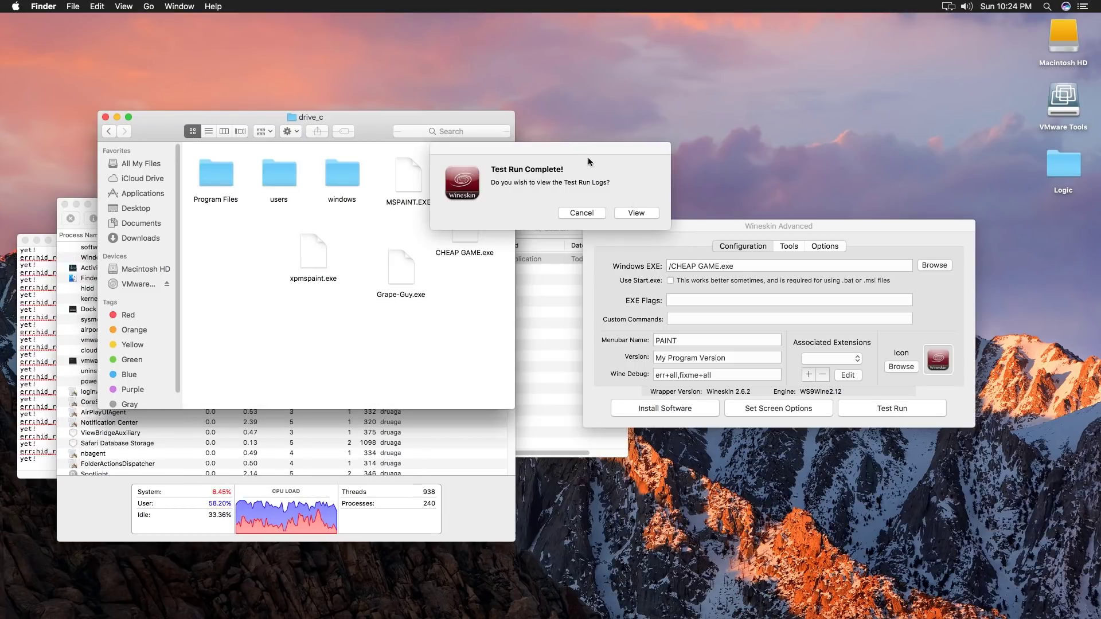
{"action": "left_click", "coordinate": [594, 213]}
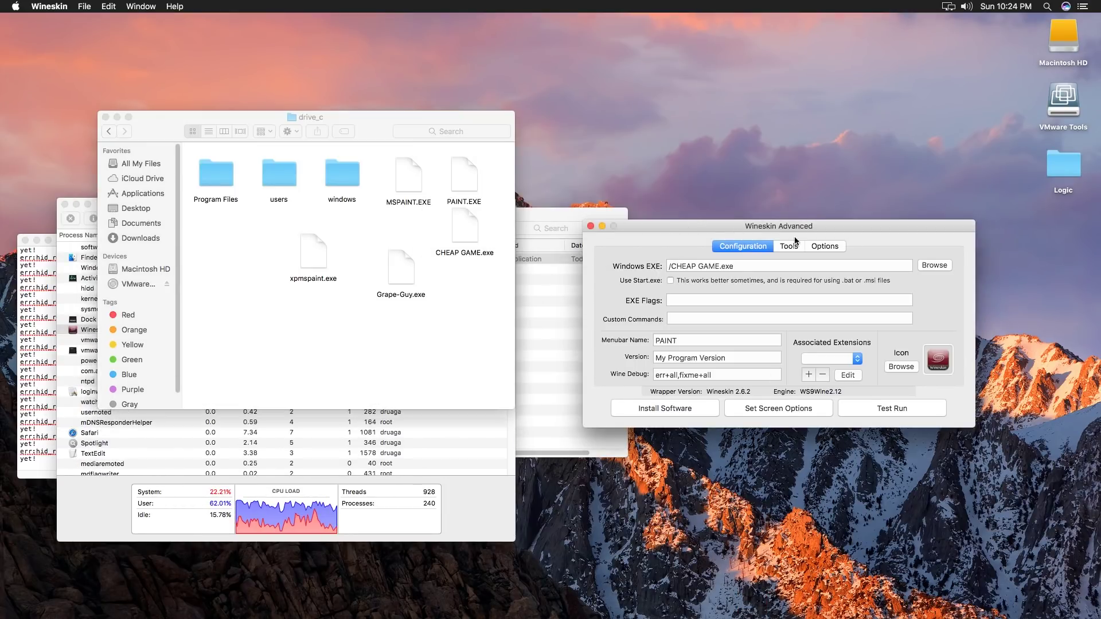
Step: Switch the wrapper's screen options back to a virtual desktop at 800x600
{"action": "left_click_drag", "start_coordinate": [877, 229], "coordinate": [885, 203]}
{"action": "left_click", "coordinate": [802, 383]}
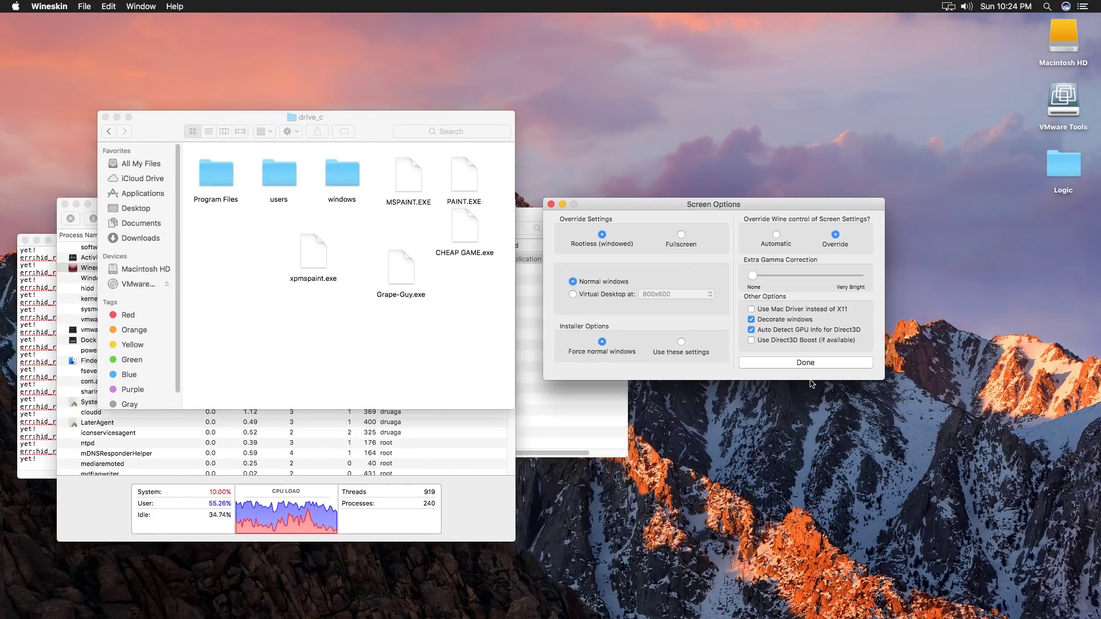
{"action": "left_click", "coordinate": [634, 294]}
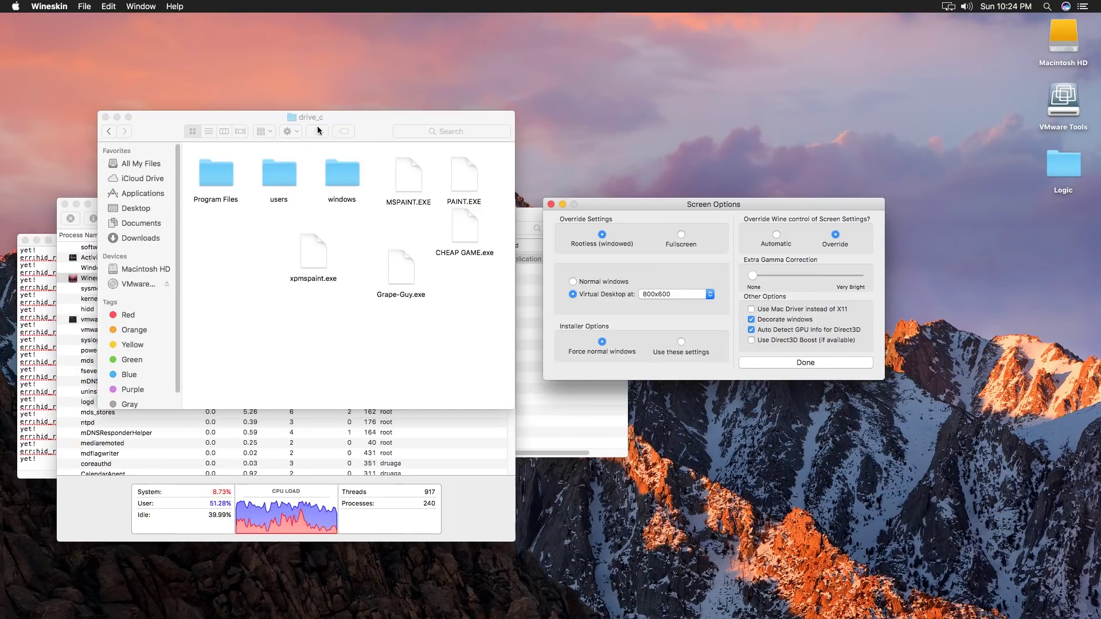
Step: Go back from drive_c to the PAINT wrapper's contents in Finder
{"action": "left_click", "coordinate": [118, 128]}
{"action": "left_click", "coordinate": [106, 132]}
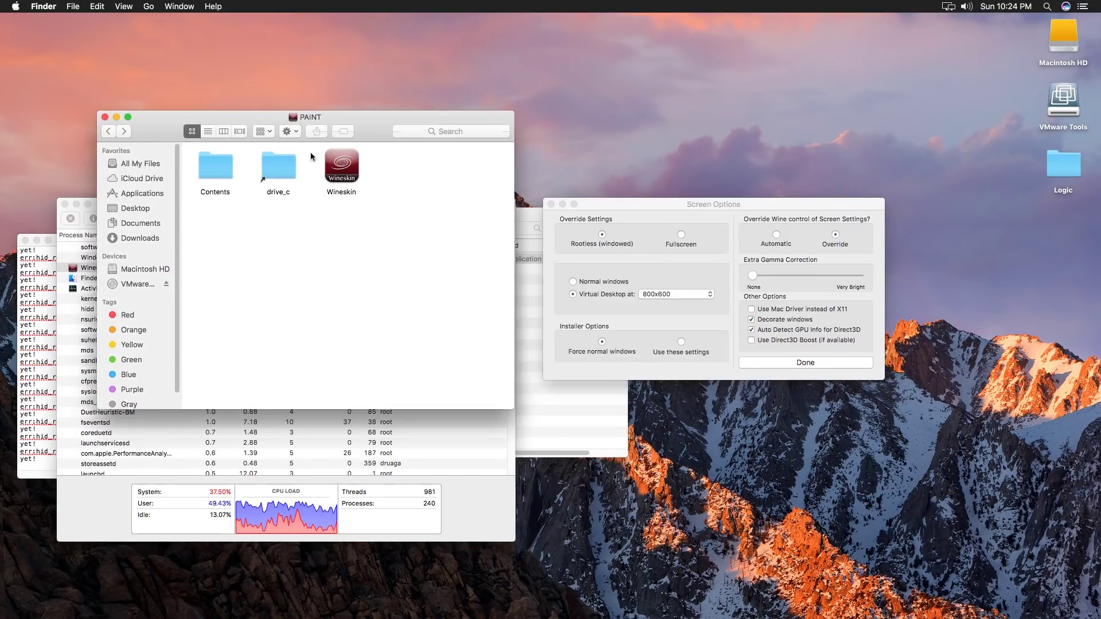
{"action": "key", "text": "super+bracketleft"}
{"action": "left_click", "coordinate": [124, 132]}
Step: Review the available virtual desktop resolutions, keep 800x600, and close the screen options
{"action": "left_click_drag", "start_coordinate": [740, 203], "coordinate": [795, 208]}
{"action": "left_click", "coordinate": [721, 300]}
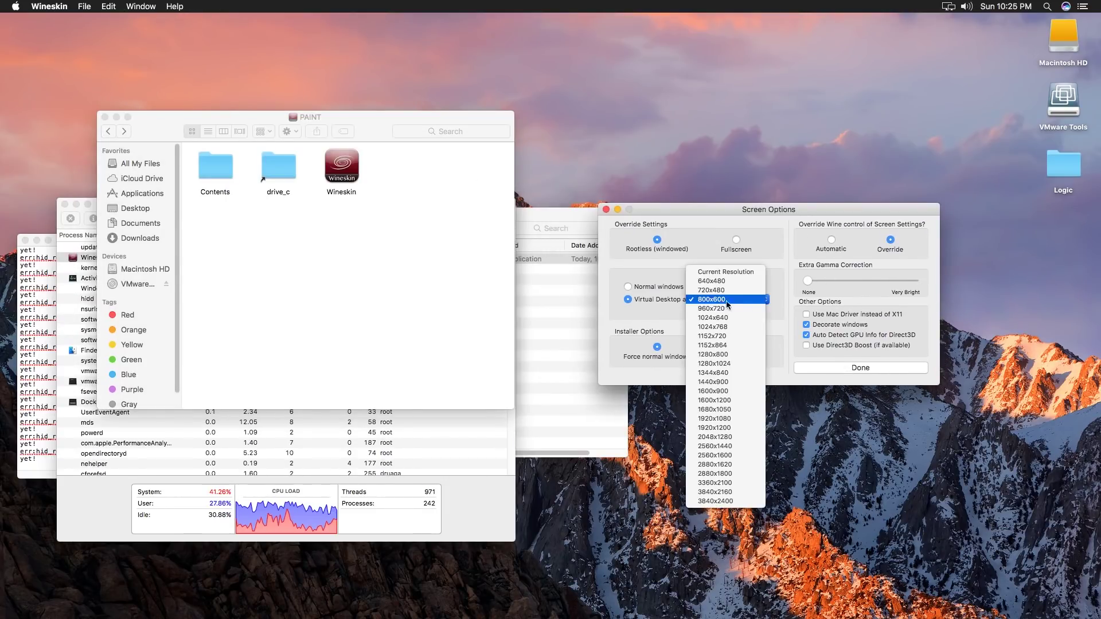
{"action": "left_click", "coordinate": [641, 307]}
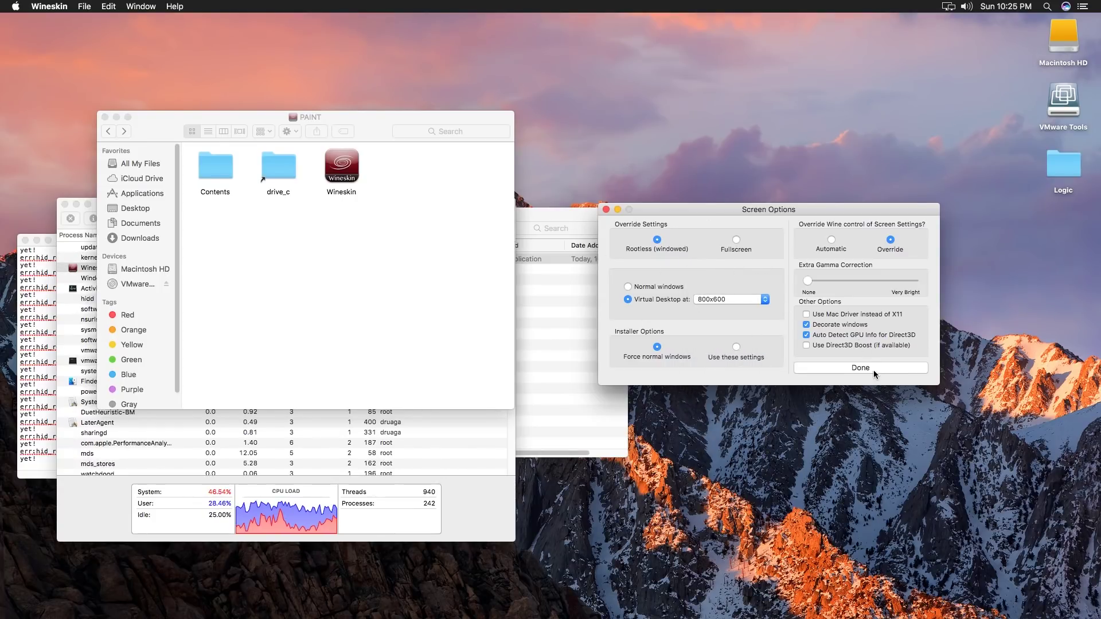
{"action": "left_click", "coordinate": [607, 210]}
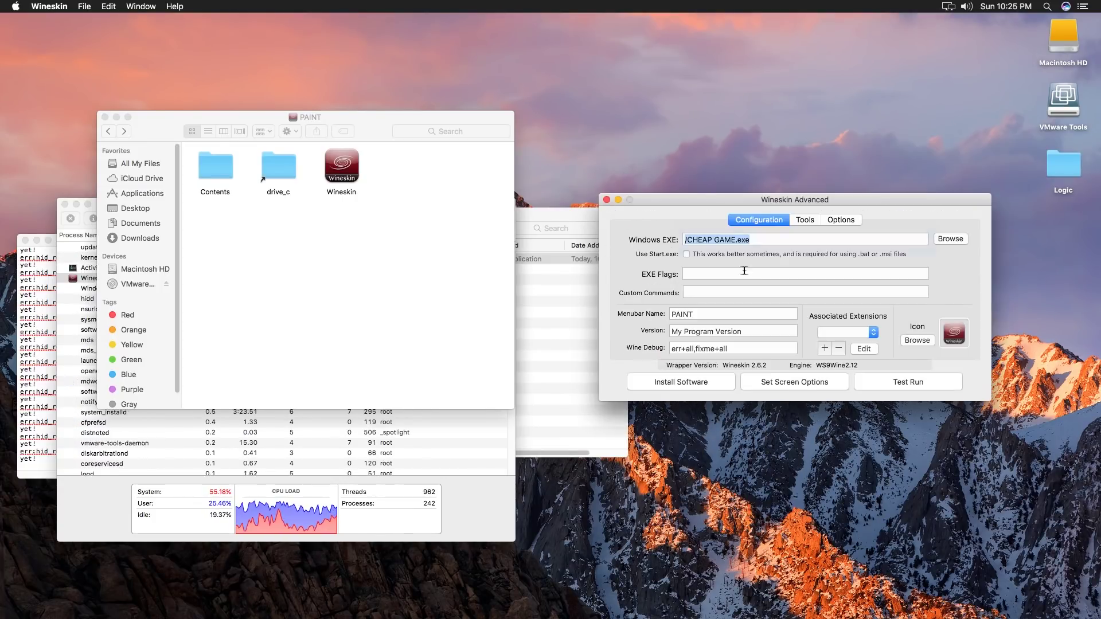
Step: Clear the CHEAP GAME.exe path from the Windows EXE setting and turn Use Start.exe back on
{"action": "left_click", "coordinate": [771, 233]}
{"action": "key", "text": "BackSpace"}
{"action": "key", "text": "BackSpace"}
{"action": "key", "text": "BackSpace"}
{"action": "key", "text": "BackSpace"}
{"action": "key", "text": "BackSpace"}
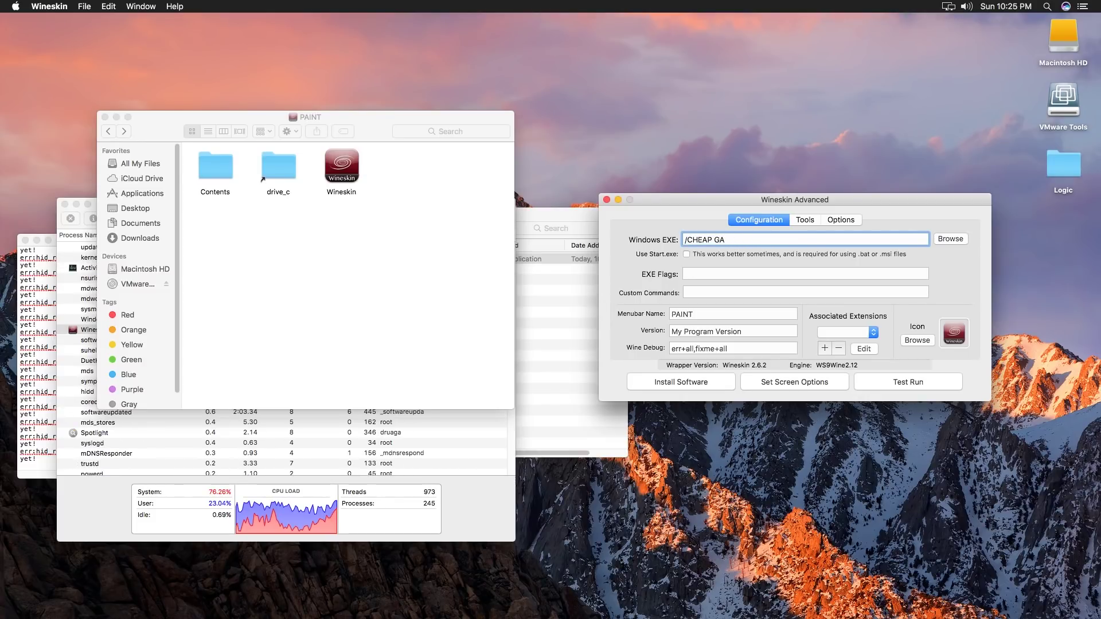
{"action": "key", "text": "BackSpace"}
{"action": "key", "text": "BackSpace"}
{"action": "key", "text": "BackSpace"}
{"action": "key", "text": "BackSpace"}
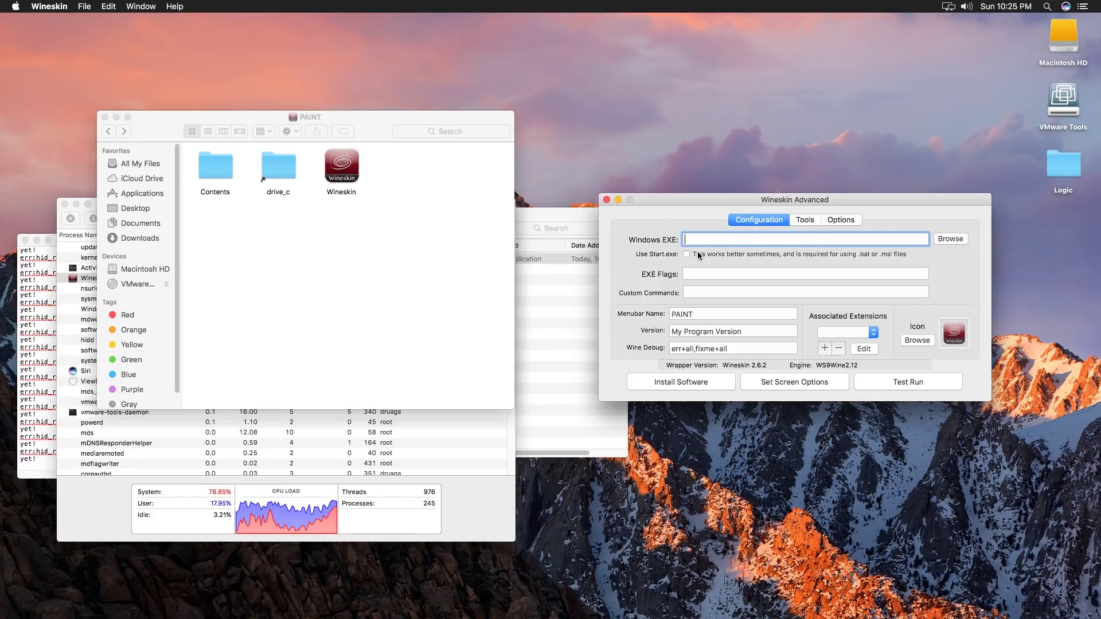
Step: Start a test run of the wrapper and move the Wine desktop toward the middle of the screen
{"action": "left_click", "coordinate": [937, 379]}
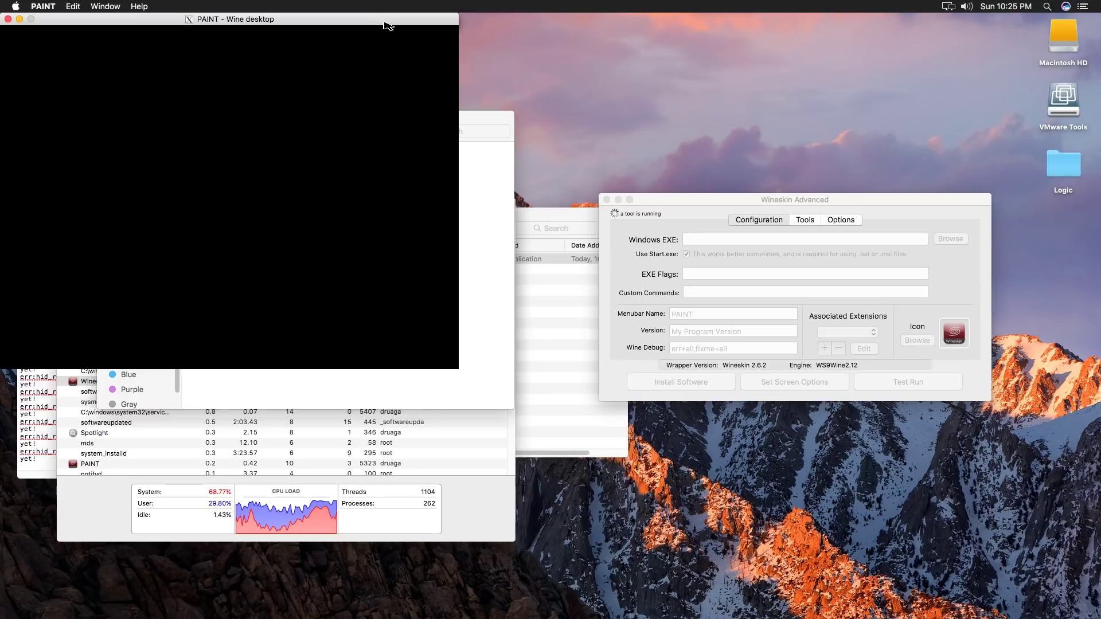
{"action": "left_click_drag", "start_coordinate": [391, 17], "coordinate": [728, 165]}
{"action": "mouse_move", "coordinate": [590, 184]}
{"action": "left_mouse_down"}
{"action": "mouse_move", "coordinate": [659, 209]}
{"action": "mouse_move", "coordinate": [612, 217]}
{"action": "left_mouse_up"}
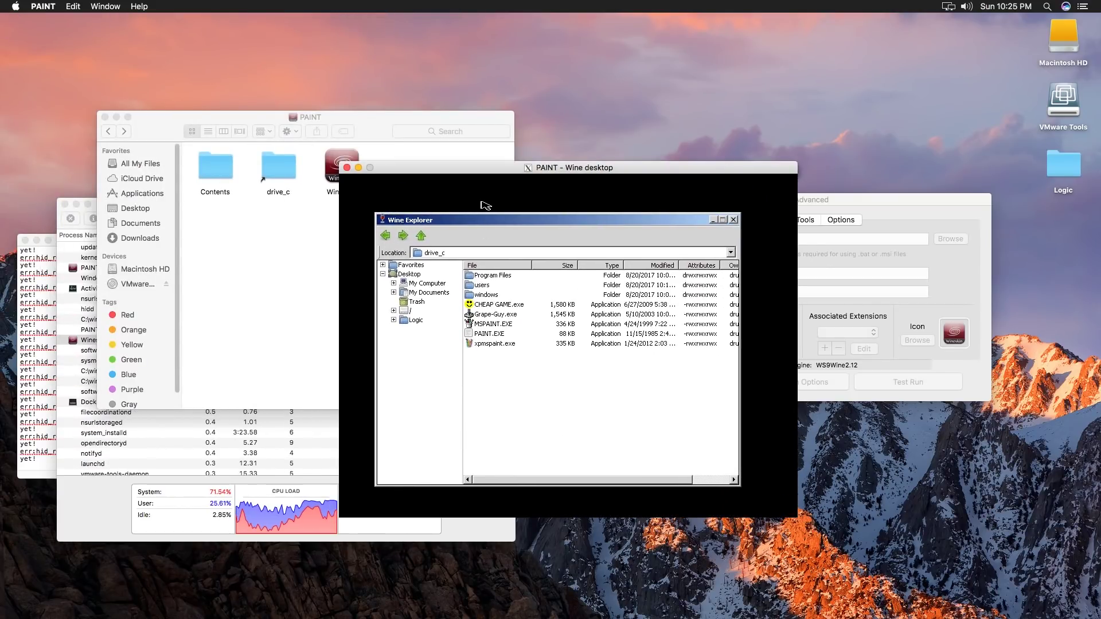
Step: Launch CHEAP GAME.exe from drive_c in Wine Explorer and quit the game
{"action": "left_click", "coordinate": [485, 306]}
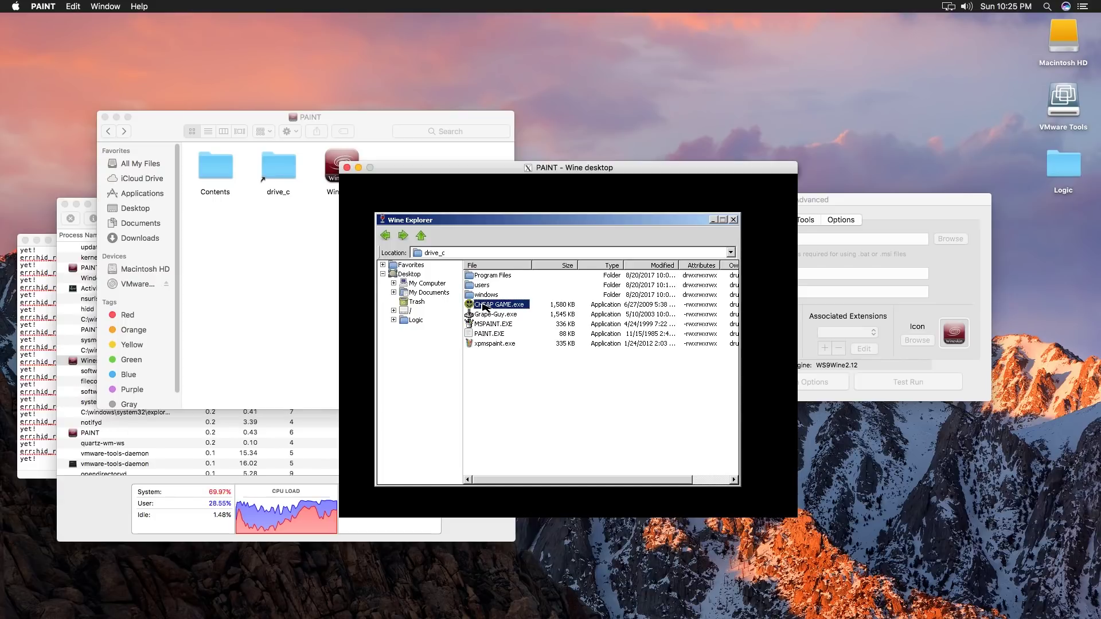
{"action": "double_click", "coordinate": [483, 306]}
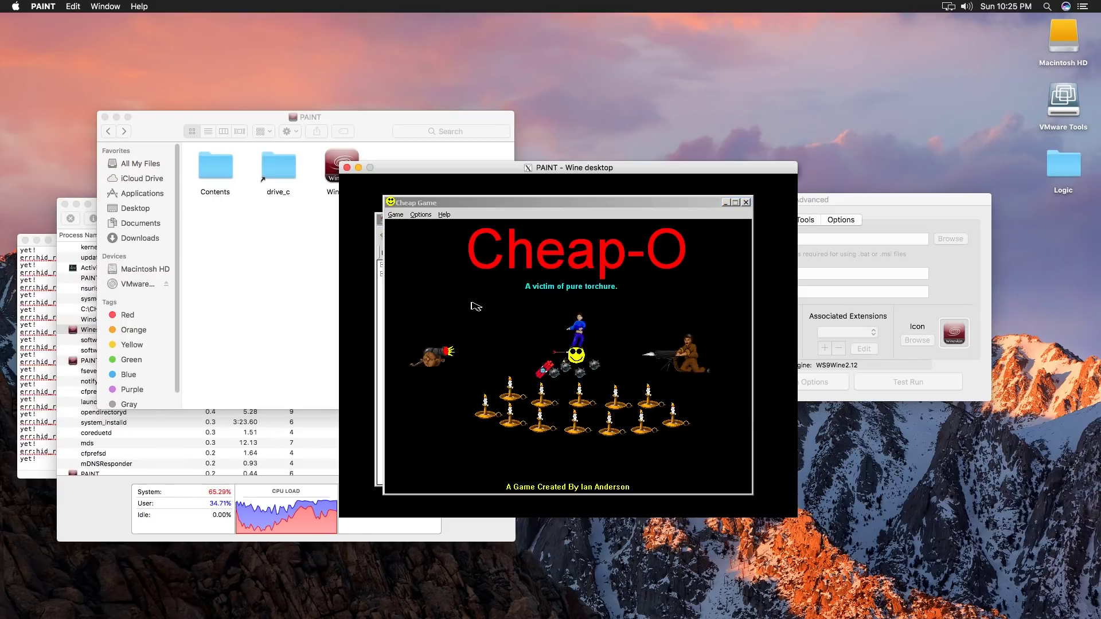
{"action": "left_click", "coordinate": [396, 215]}
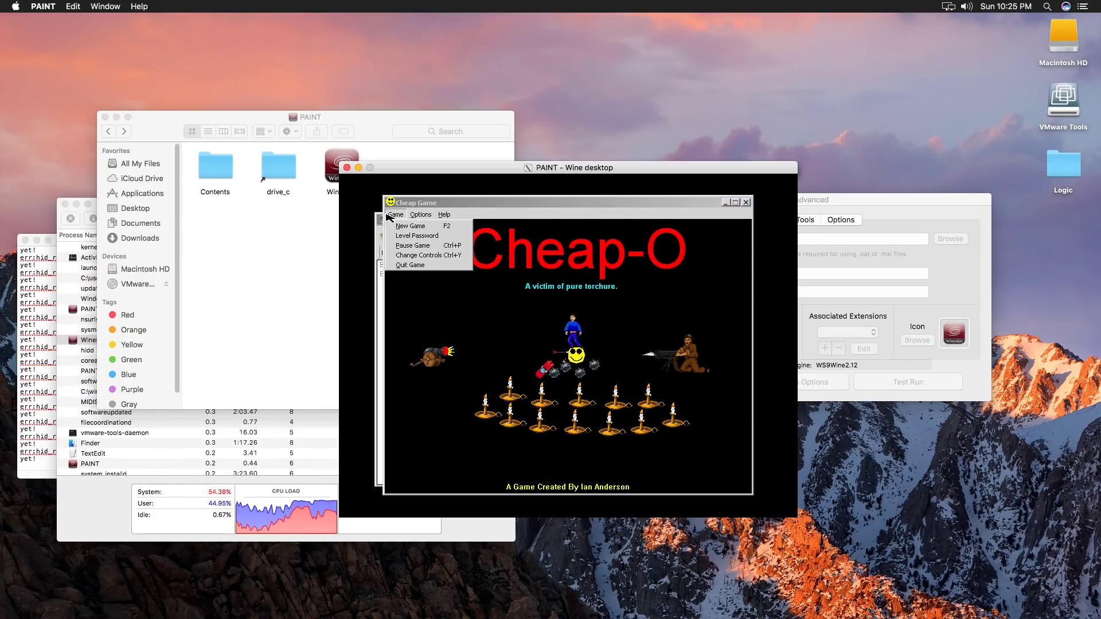
{"action": "left_click", "coordinate": [402, 265]}
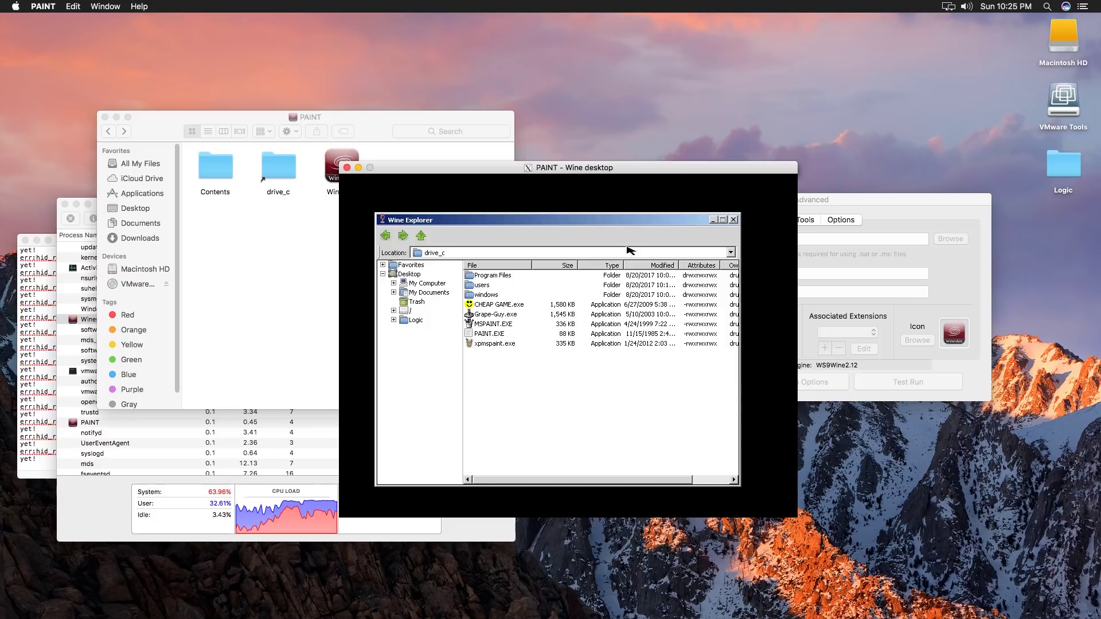
Step: Postpone the macOS update notification with Remind Me Tomorrow and return to the Wine desktop window
{"action": "left_click", "coordinate": [285, 241]}
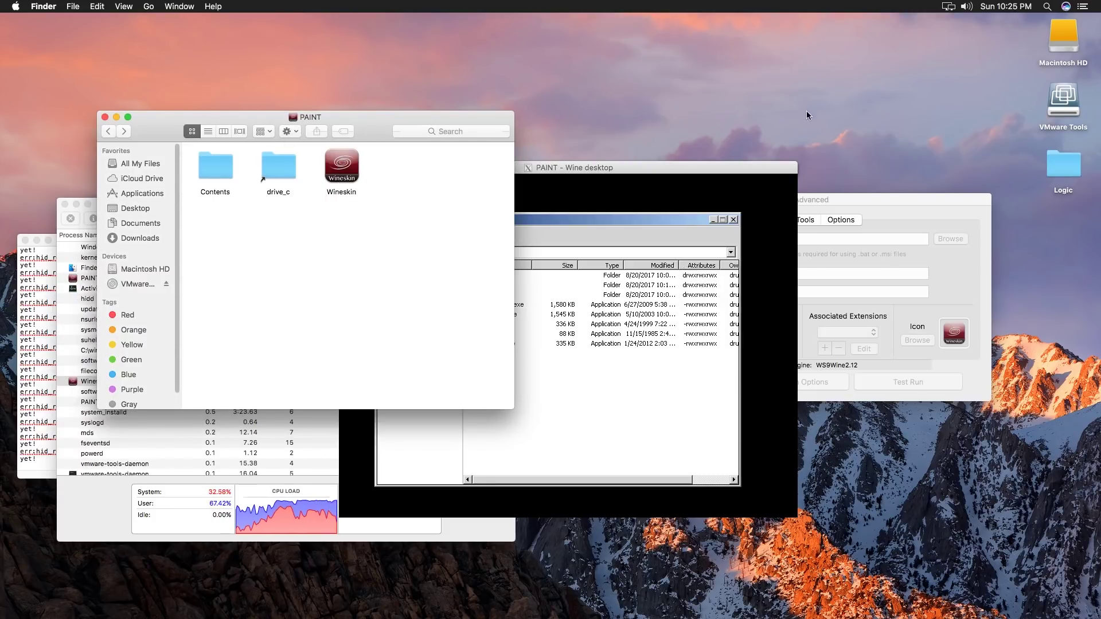
{"action": "left_click", "coordinate": [691, 175]}
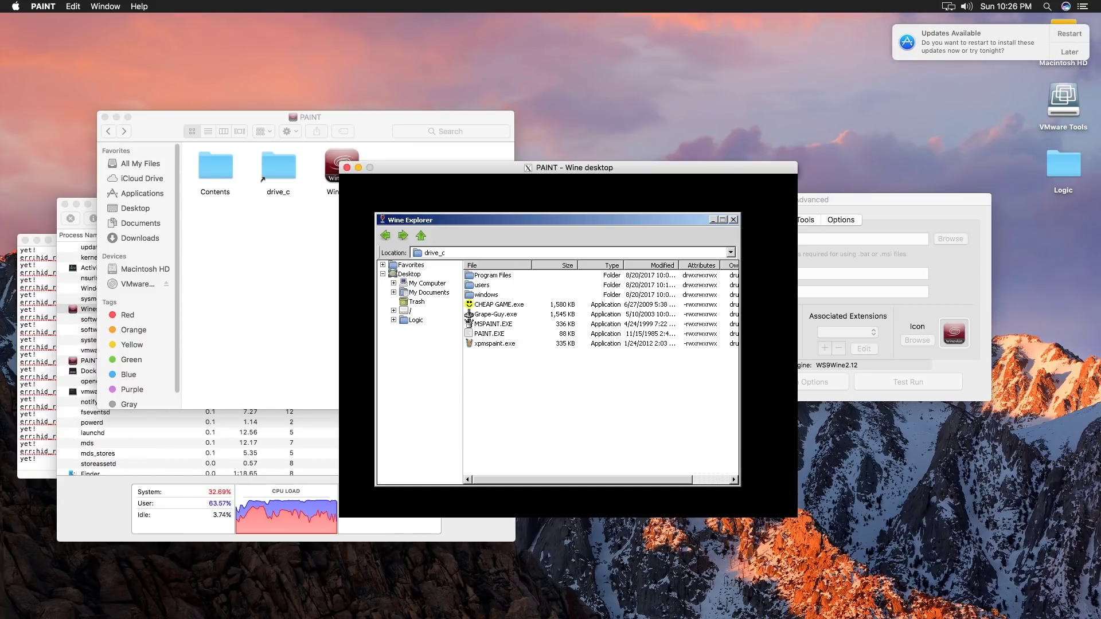
{"action": "mouse_move", "coordinate": [620, 168]}
{"action": "left_mouse_down"}
{"action": "mouse_move", "coordinate": [624, 222]}
{"action": "mouse_move", "coordinate": [621, 198]}
{"action": "left_mouse_up"}
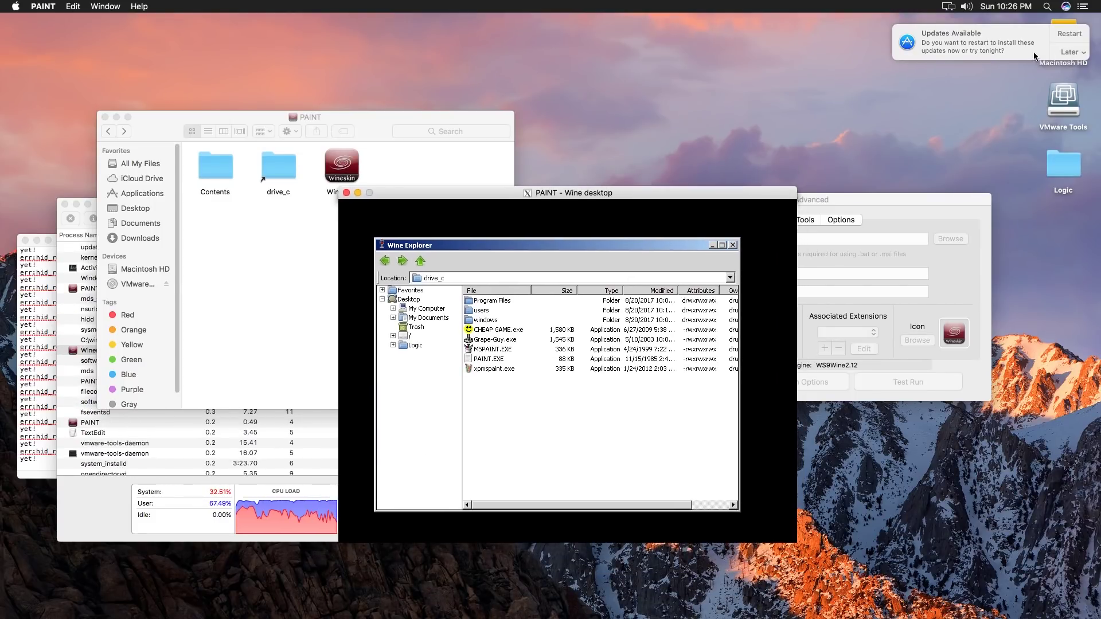
{"action": "left_click", "coordinate": [1068, 52]}
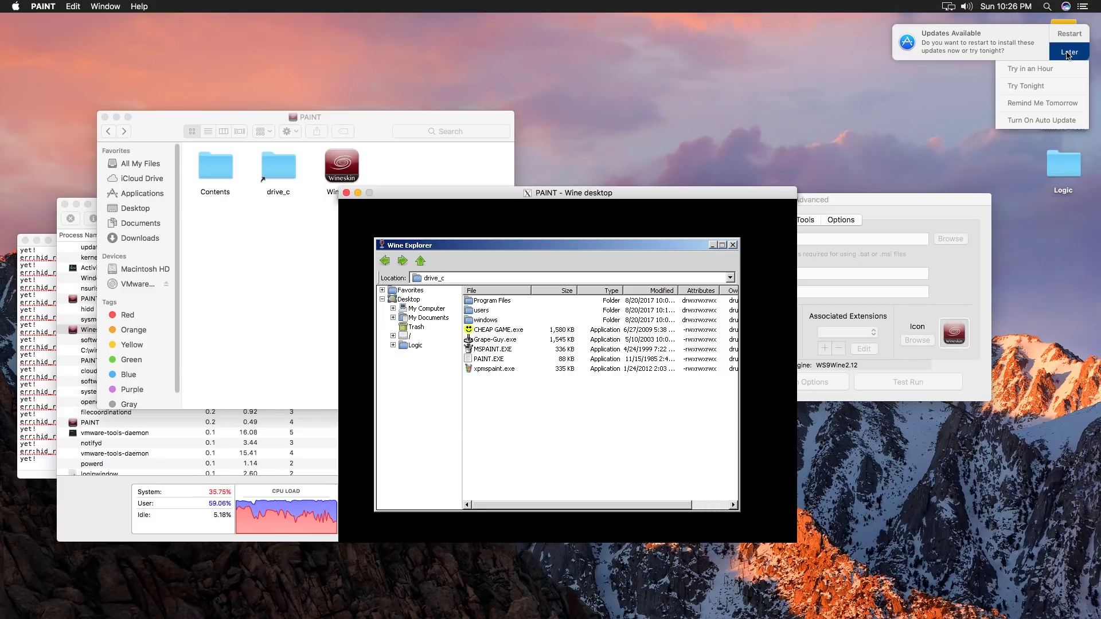
{"action": "left_click", "coordinate": [1068, 104]}
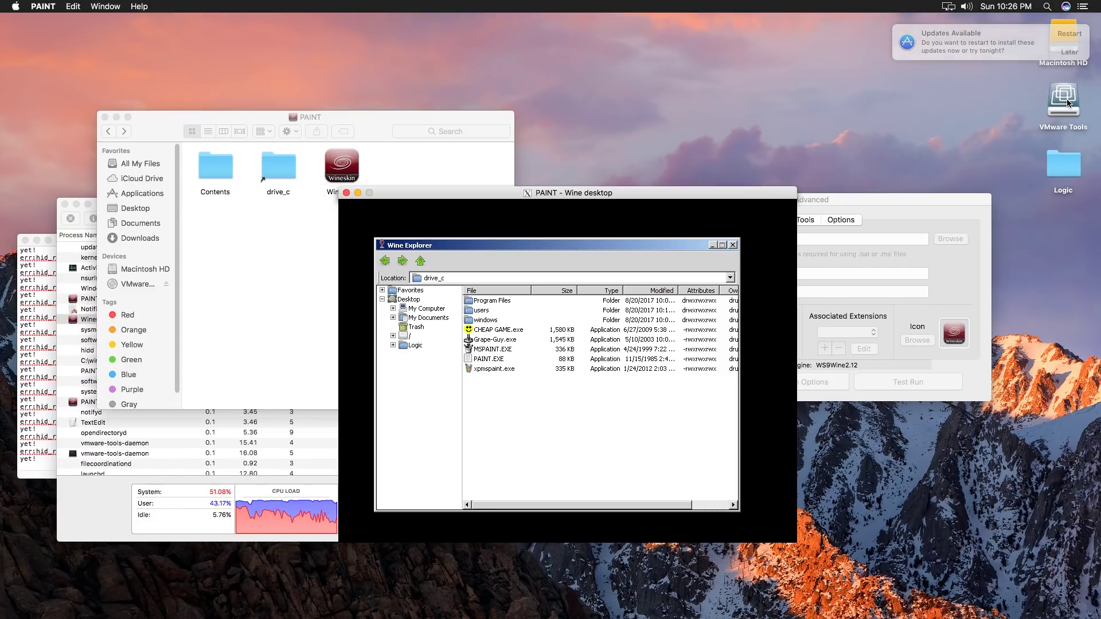
{"action": "left_click", "coordinate": [769, 153]}
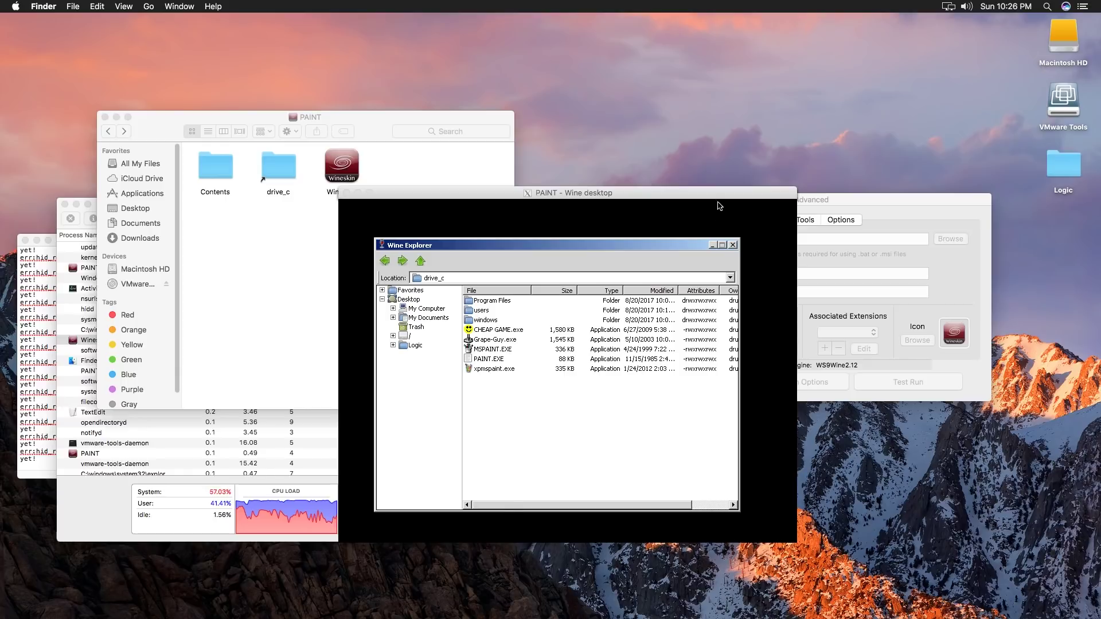
{"action": "left_click", "coordinate": [721, 197]}
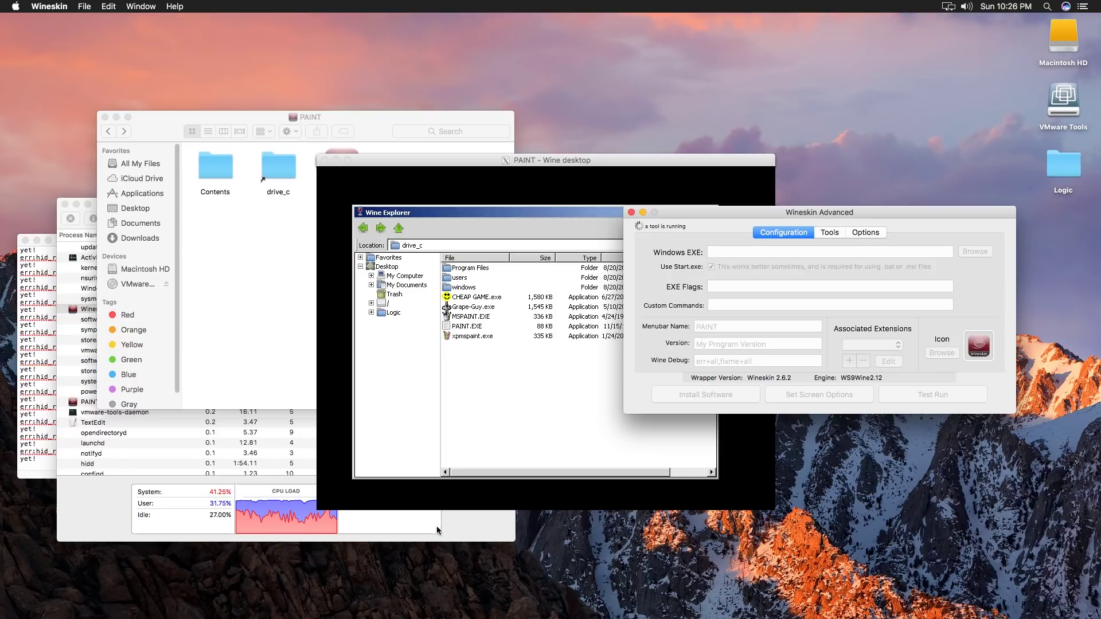
Step: Bring Activity Monitor forward to check CPU usage and select the update_dyld_shared_cache process
{"action": "left_click", "coordinate": [304, 441]}
{"action": "left_click", "coordinate": [185, 208]}
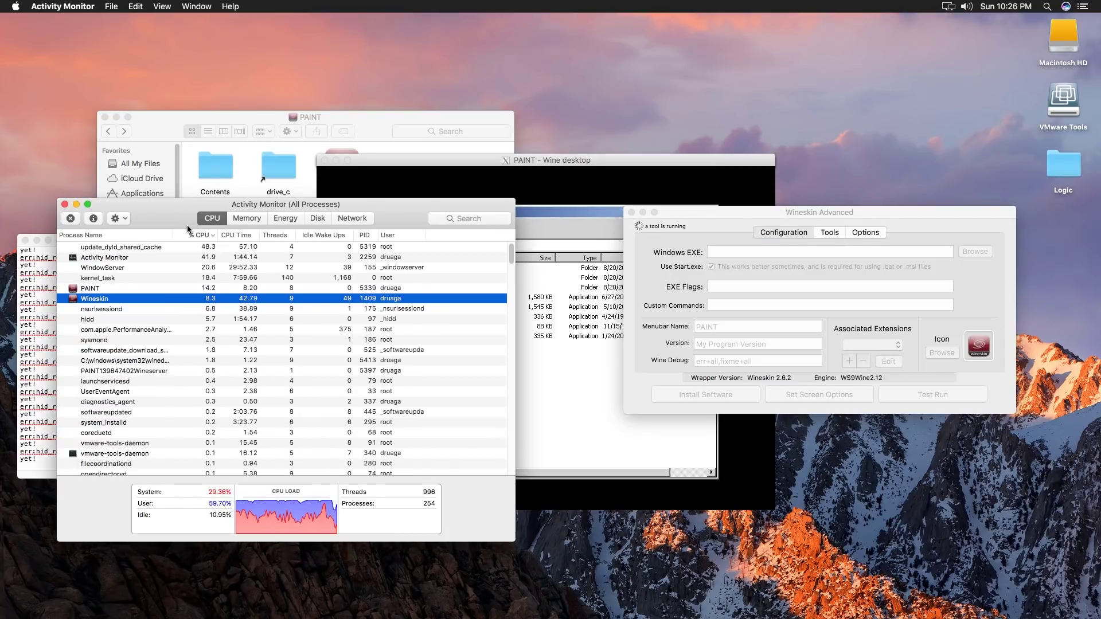
{"action": "left_click", "coordinate": [167, 250]}
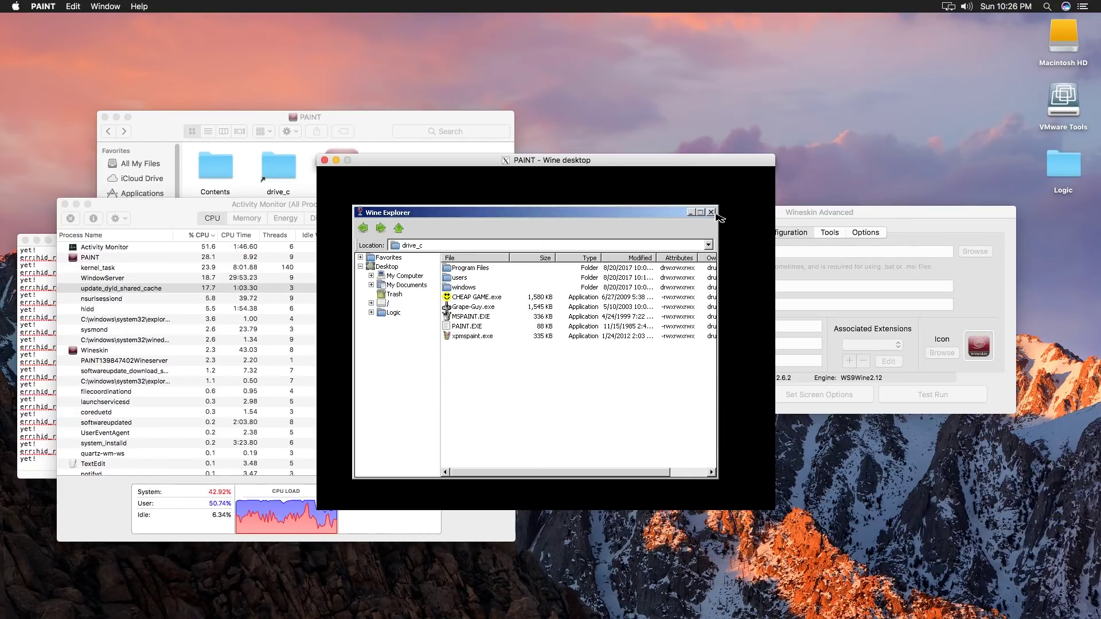
Step: Close Wine Explorer to end the test run and decline viewing its logs
{"action": "left_click", "coordinate": [712, 212]}
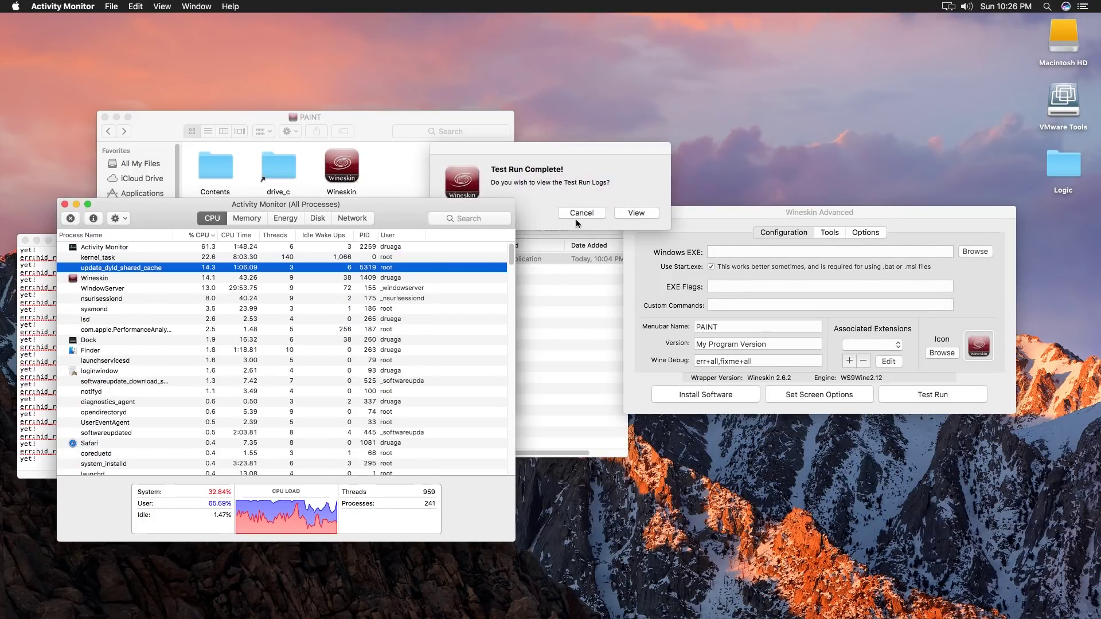
{"action": "left_click", "coordinate": [574, 212]}
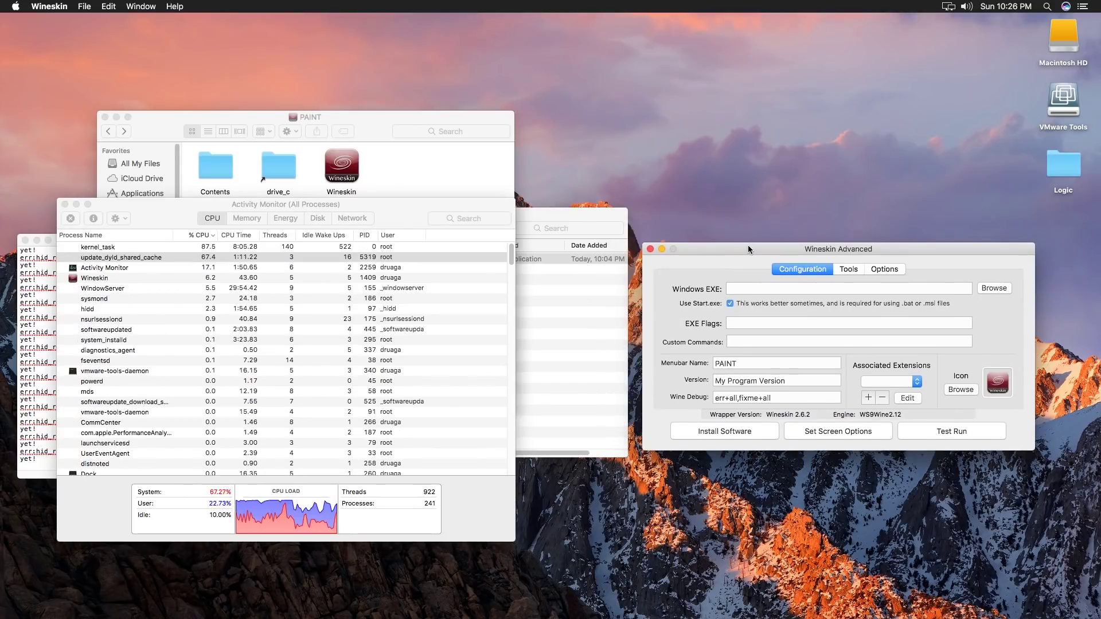
Step: Test run the wrapper again and place the Wine desktop beside the Activity Monitor window
{"action": "mouse_move", "coordinate": [383, 226]}
{"action": "left_mouse_down"}
{"action": "mouse_move", "coordinate": [404, 247]}
{"action": "mouse_move", "coordinate": [586, 150]}
{"action": "mouse_move", "coordinate": [400, 94]}
{"action": "mouse_move", "coordinate": [372, 123]}
{"action": "mouse_move", "coordinate": [425, 167]}
{"action": "mouse_move", "coordinate": [545, 188]}
{"action": "mouse_move", "coordinate": [460, 174]}
{"action": "left_mouse_up"}
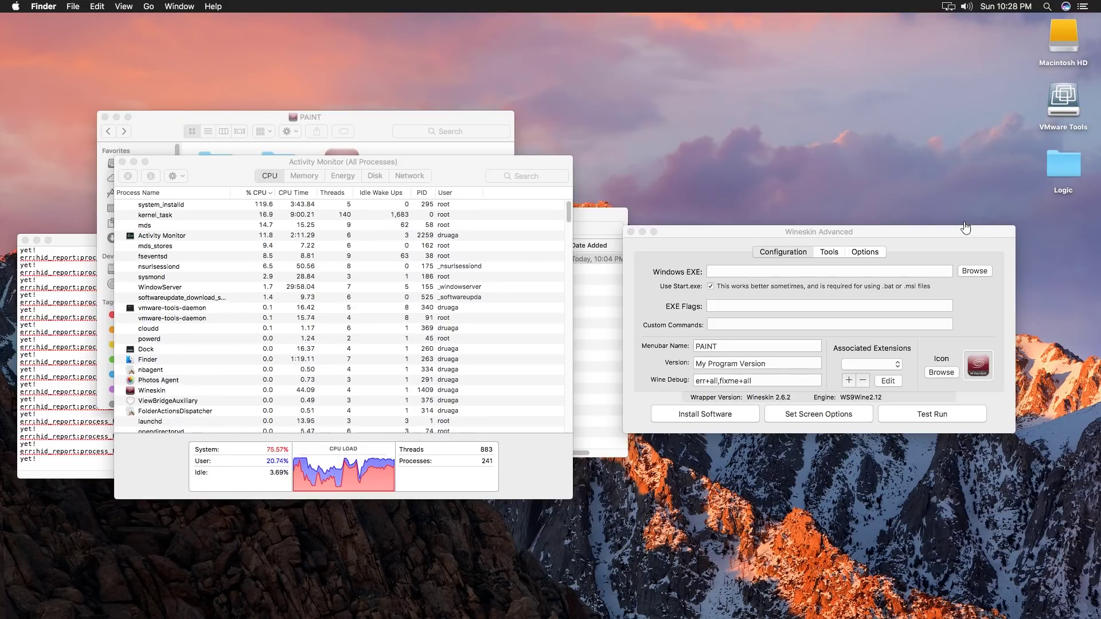
{"action": "left_click_drag", "start_coordinate": [960, 231], "coordinate": [984, 224]}
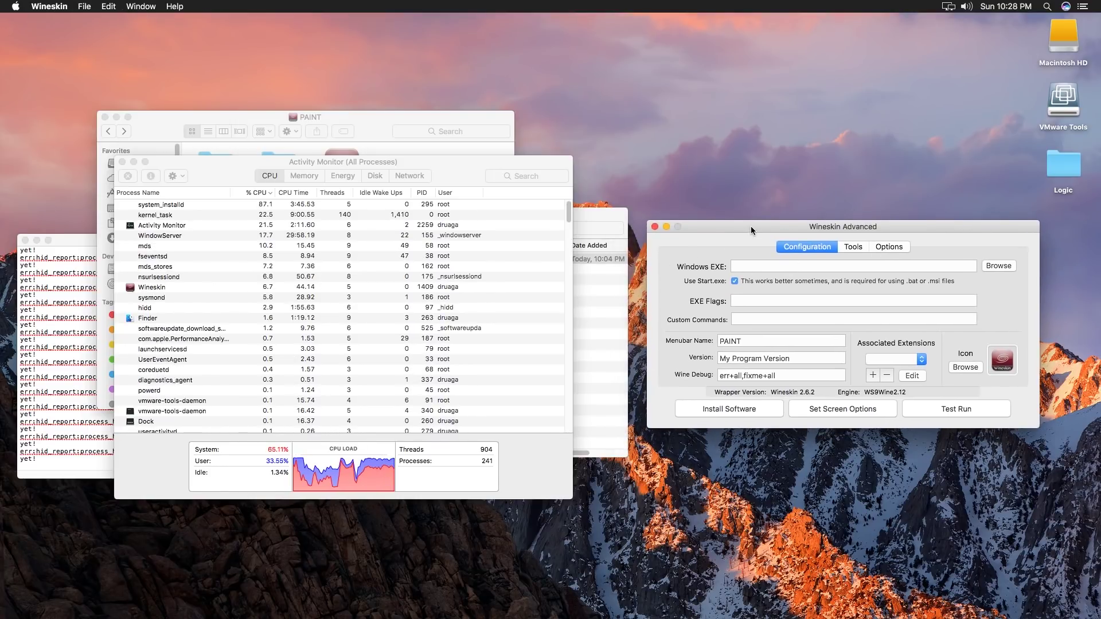
{"action": "left_click_drag", "start_coordinate": [752, 226], "coordinate": [764, 219]}
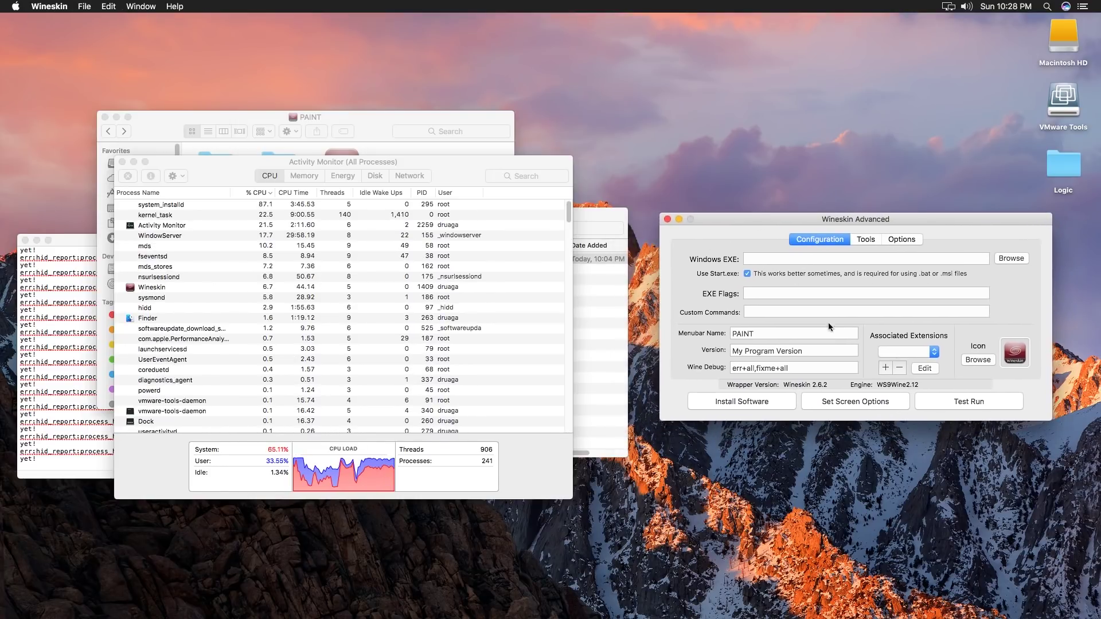
{"action": "left_click", "coordinate": [962, 402]}
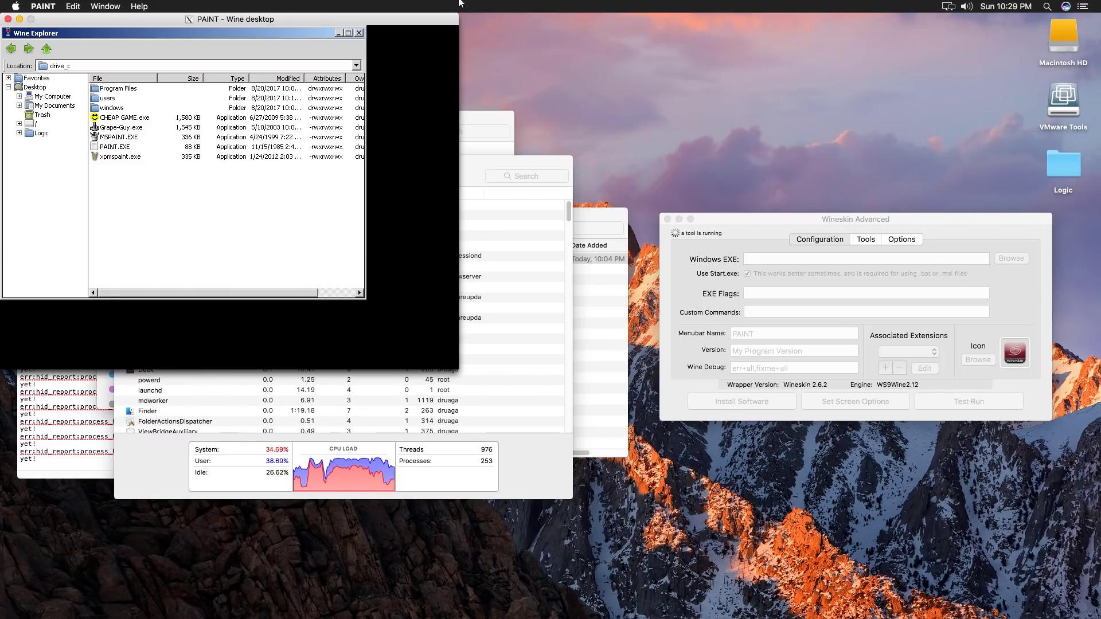
{"action": "left_click_drag", "start_coordinate": [442, 23], "coordinate": [690, 134]}
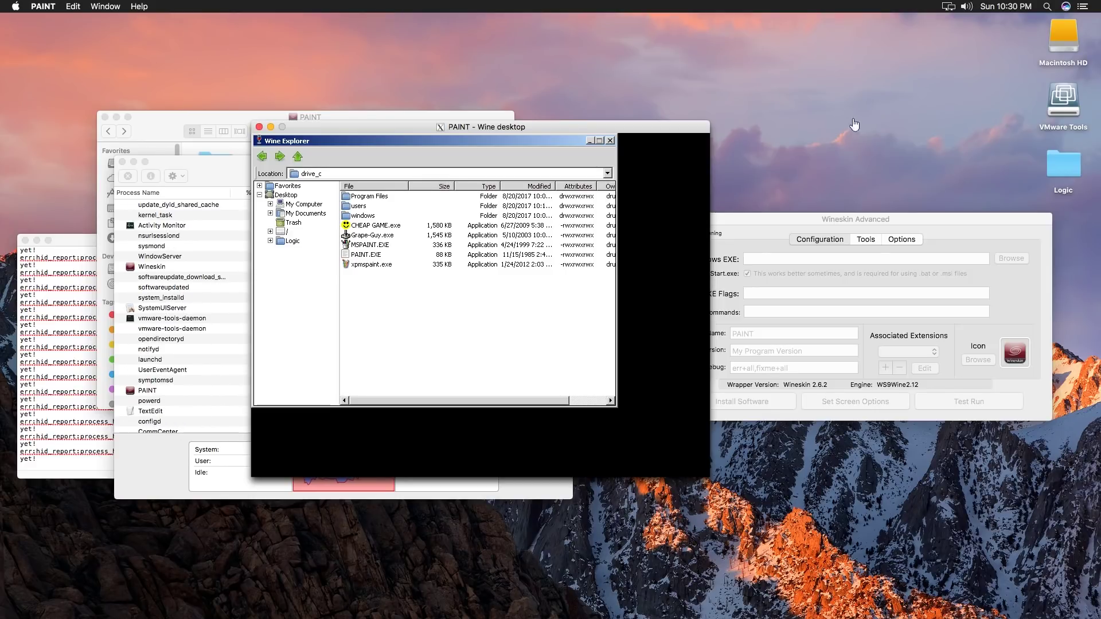
{"action": "left_click_drag", "start_coordinate": [661, 131], "coordinate": [700, 127]}
{"action": "mouse_move", "coordinate": [780, 136]}
{"action": "left_mouse_down"}
{"action": "mouse_move", "coordinate": [1004, 138]}
{"action": "mouse_move", "coordinate": [943, 172]}
{"action": "mouse_move", "coordinate": [881, 22]}
{"action": "left_mouse_up"}
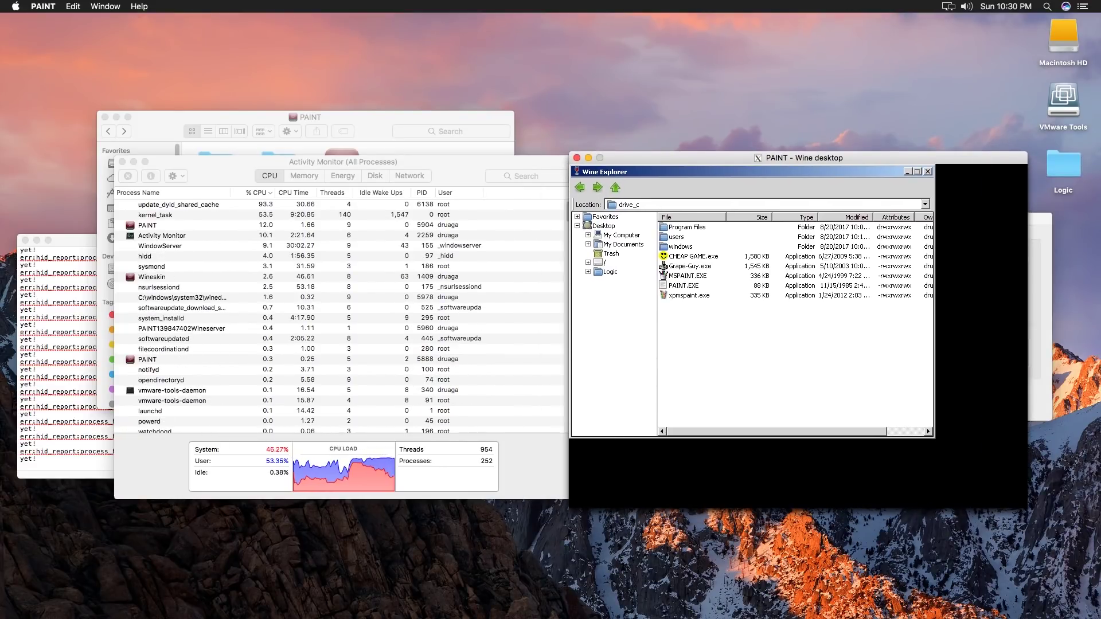
Step: Eject the VMware Tools disk from the desktop and shift Activity Monitor aside
{"action": "left_click", "coordinate": [1067, 104]}
{"action": "mouse_move", "coordinate": [925, 617]}
{"action": "left_click_drag", "start_coordinate": [915, 601], "coordinate": [919, 600]}
{"action": "left_click_drag", "start_coordinate": [454, 162], "coordinate": [424, 181]}
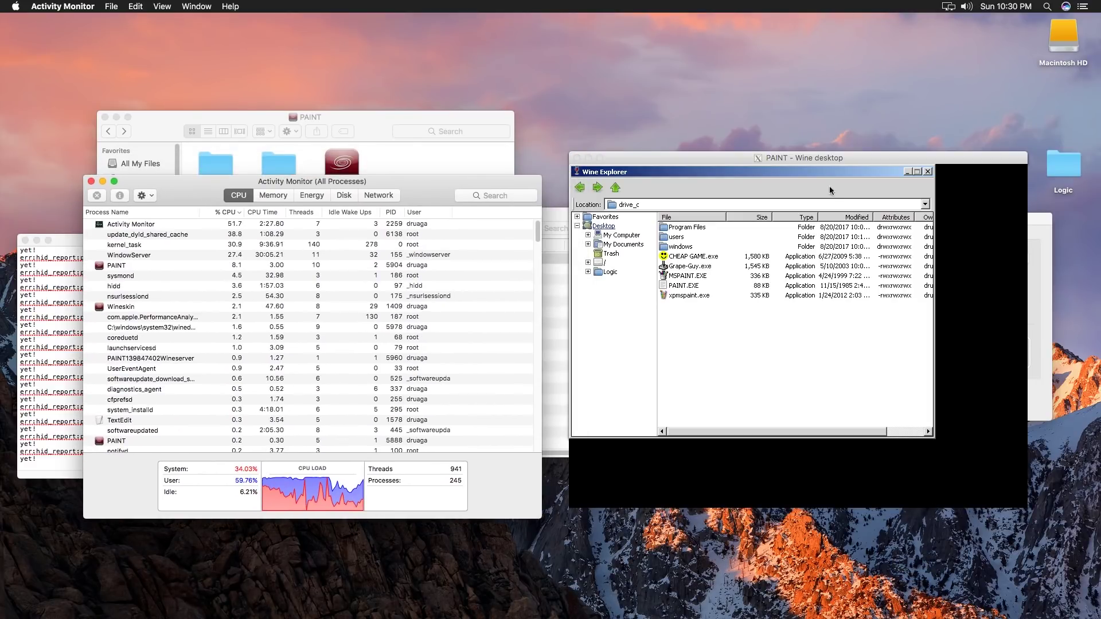
Step: Open the OFFICE10 disc from the desktop and arrange its window next to the Wine desktop
{"action": "left_click", "coordinate": [875, 161]}
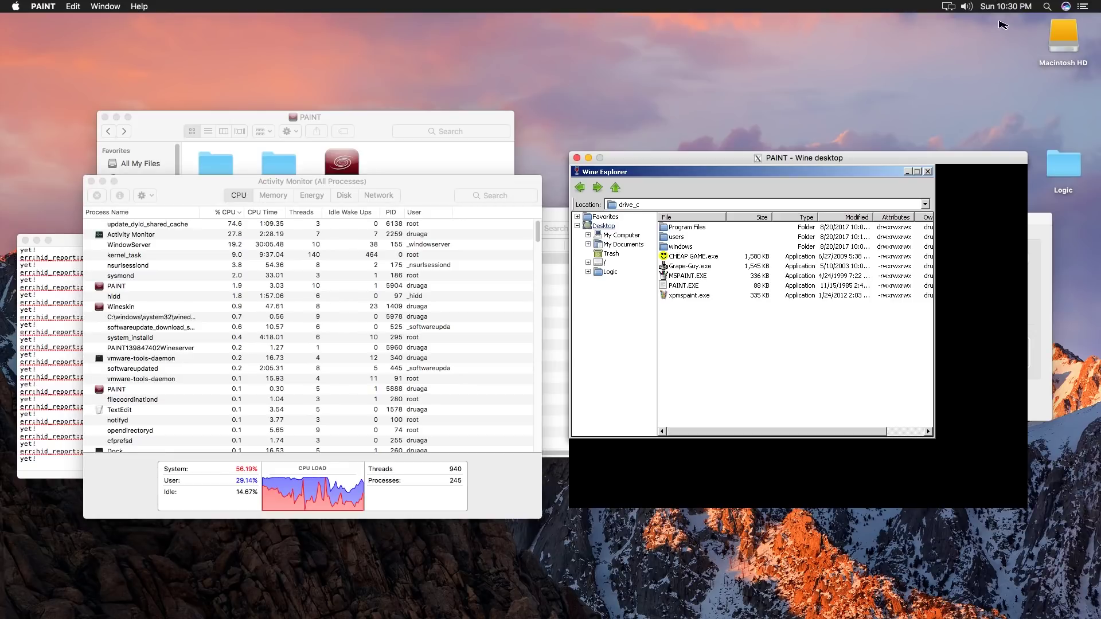
{"action": "mouse_move", "coordinate": [945, 163]}
{"action": "left_mouse_down"}
{"action": "mouse_move", "coordinate": [852, 162]}
{"action": "mouse_move", "coordinate": [812, 195]}
{"action": "mouse_move", "coordinate": [781, 170]}
{"action": "mouse_move", "coordinate": [711, 164]}
{"action": "left_mouse_up"}
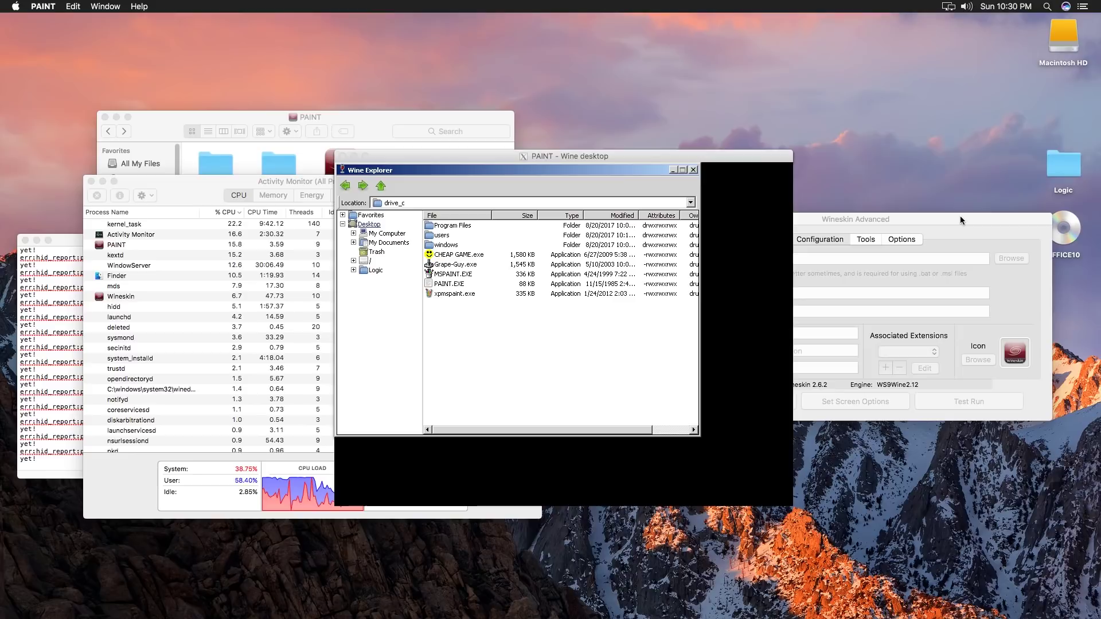
{"action": "left_click_drag", "start_coordinate": [1065, 230], "coordinate": [1021, 93]}
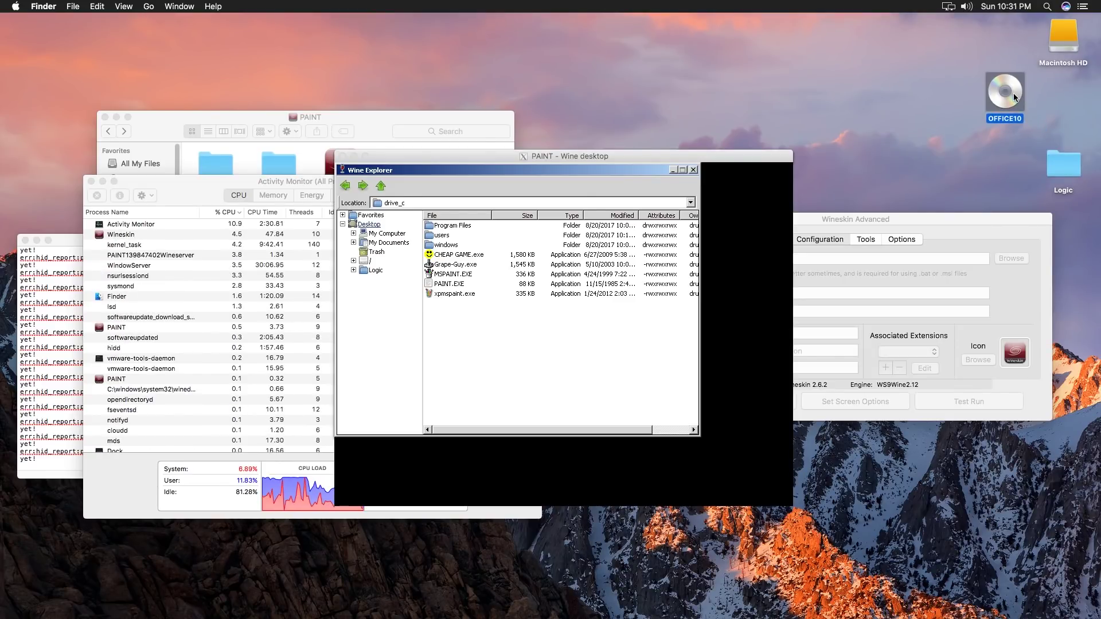
{"action": "double_click", "coordinate": [1014, 98]}
{"action": "left_click_drag", "start_coordinate": [579, 118], "coordinate": [975, 81]}
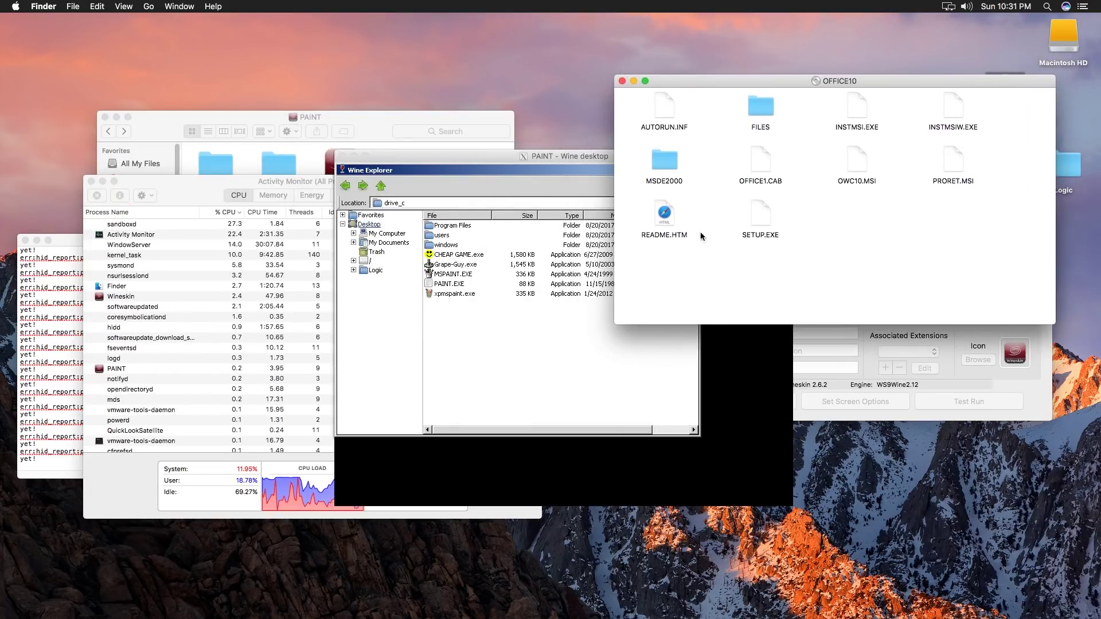
{"action": "left_click", "coordinate": [564, 156]}
{"action": "mouse_move", "coordinate": [635, 157]}
{"action": "left_mouse_down"}
{"action": "mouse_move", "coordinate": [530, 218]}
{"action": "mouse_move", "coordinate": [475, 210]}
{"action": "left_mouse_up"}
Step: Select all ten items on the OFFICE10 disc and bring up their available actions
{"action": "left_click", "coordinate": [975, 184]}
{"action": "left_click_drag", "start_coordinate": [986, 263], "coordinate": [667, 109]}
{"action": "right_click", "coordinate": [669, 109]}
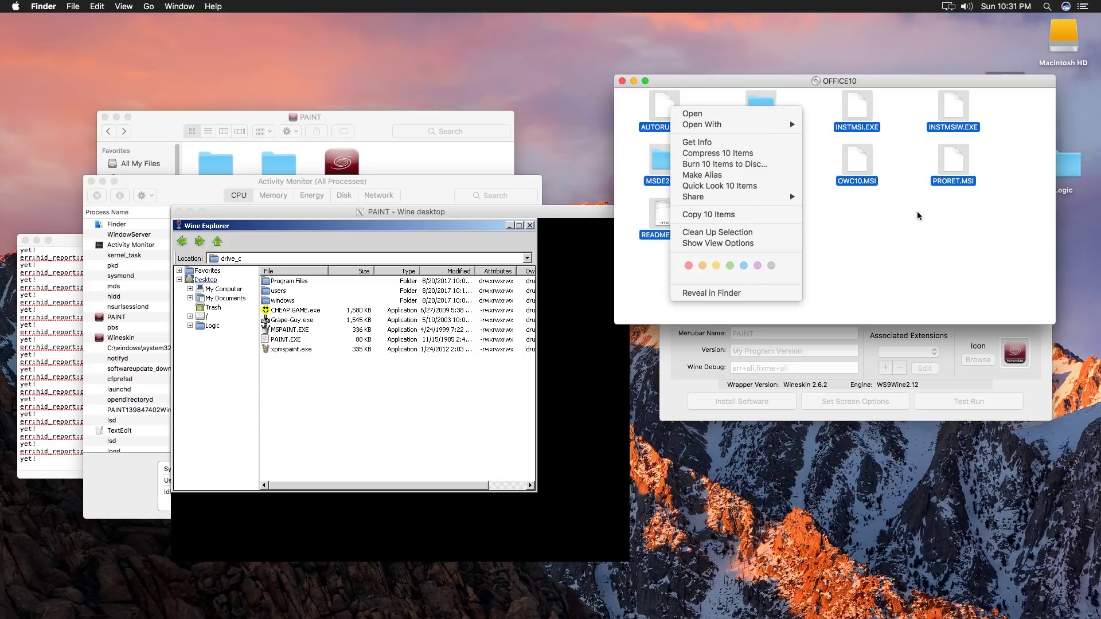
{"action": "left_click", "coordinate": [948, 238]}
Step: Check the size of the OFFICE10 disc and the free space on Macintosh HD using Get Info
{"action": "left_click_drag", "start_coordinate": [987, 83], "coordinate": [722, 72]}
{"action": "right_click", "coordinate": [1019, 101]}
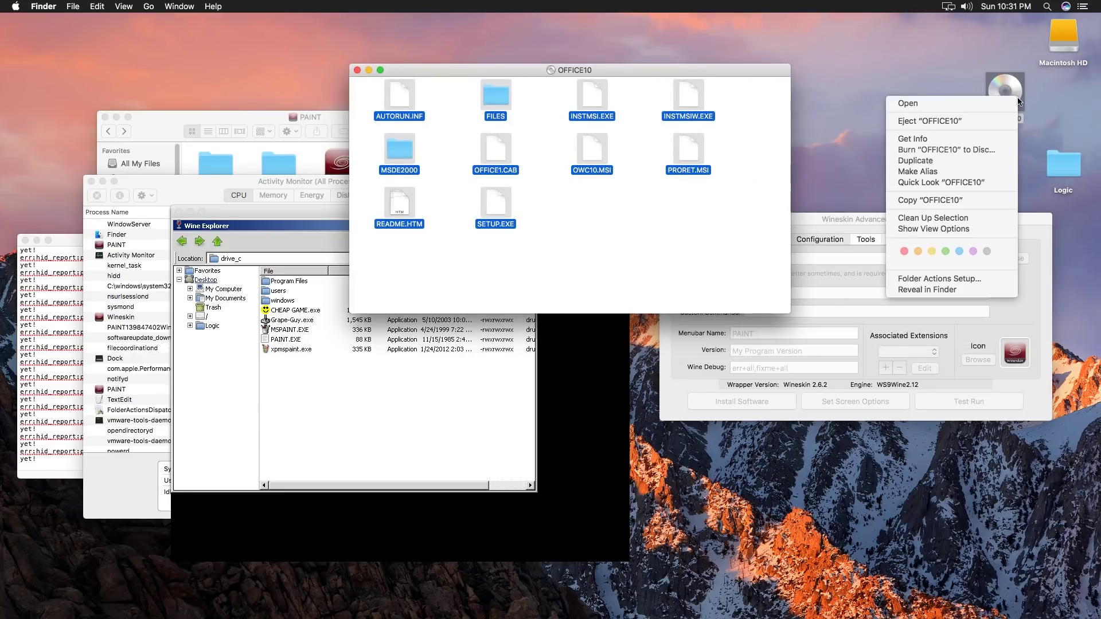
{"action": "left_click", "coordinate": [972, 139]}
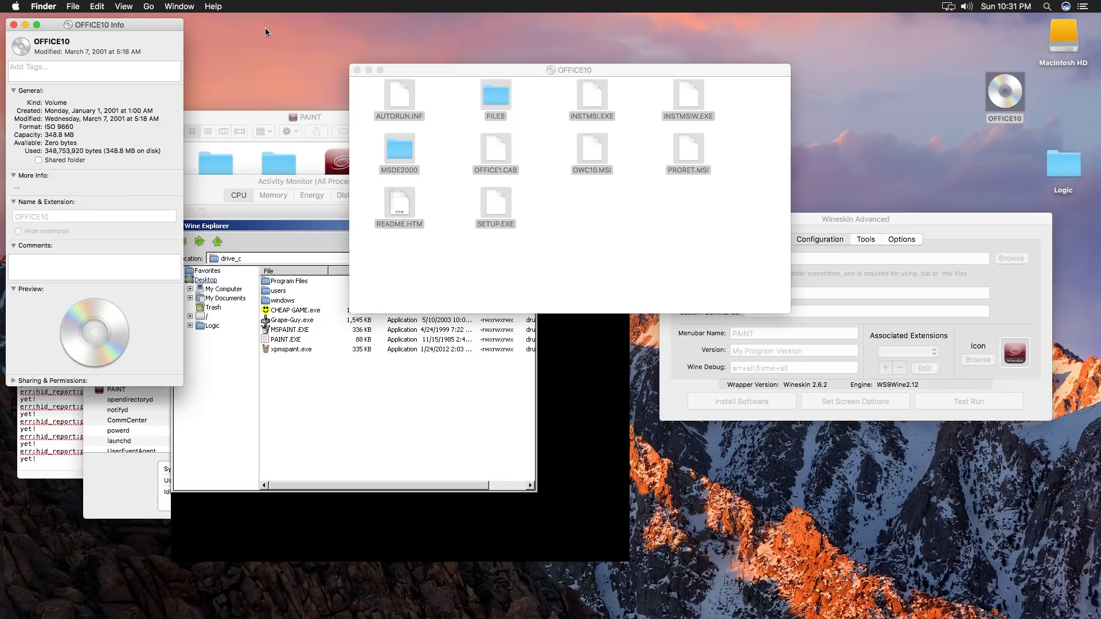
{"action": "left_click", "coordinate": [14, 25]}
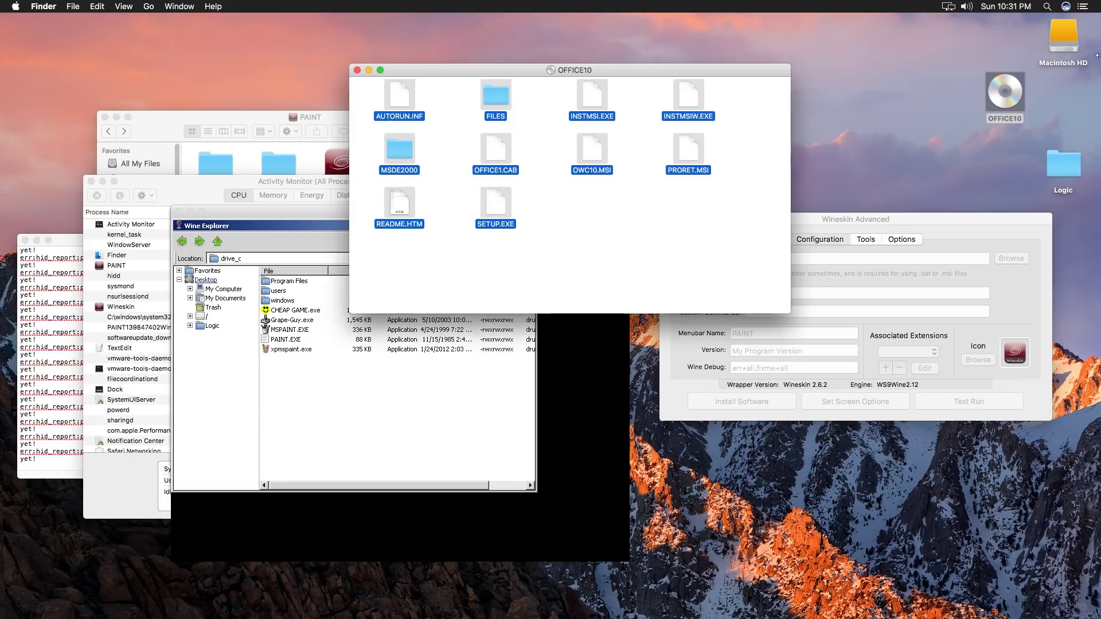
{"action": "right_click", "coordinate": [1048, 39]}
{"action": "left_click", "coordinate": [988, 64]}
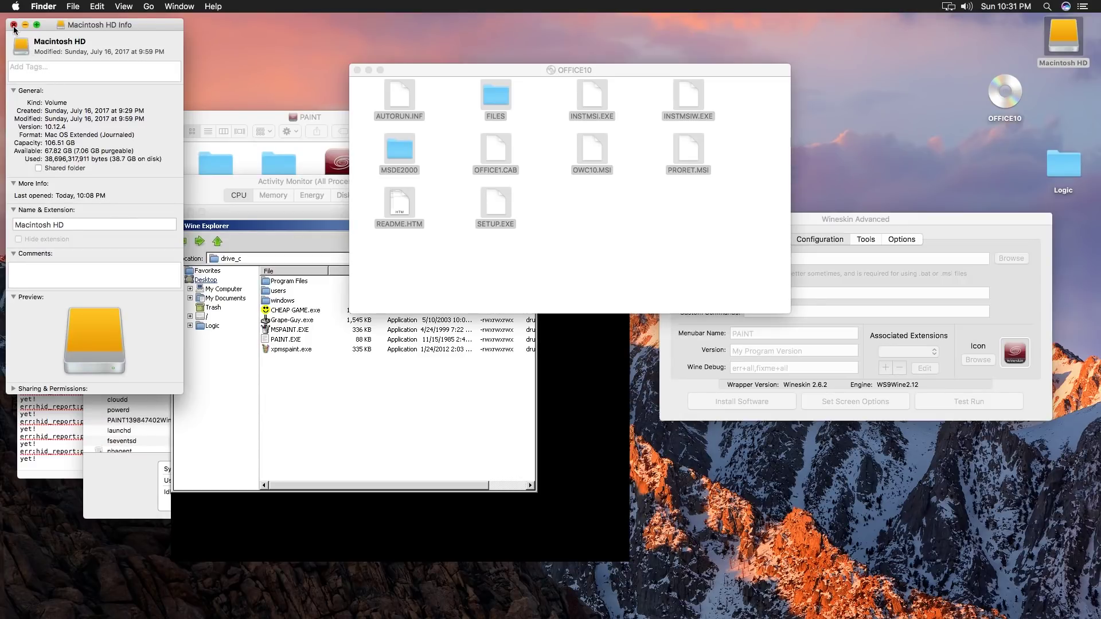
{"action": "key", "text": "super+w"}
Step: Select everything in the OFFICE10 window again and move it clear of the Wine desktop
{"action": "key", "text": "super+a"}
{"action": "left_click_drag", "start_coordinate": [670, 70], "coordinate": [883, 112]}
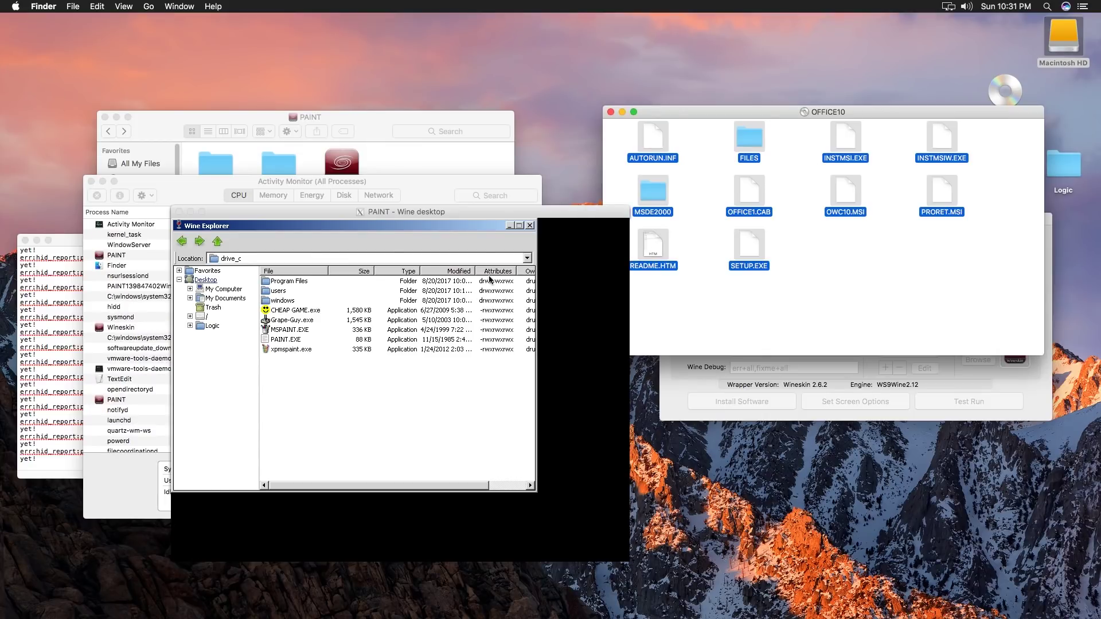
{"action": "left_click_drag", "start_coordinate": [756, 108], "coordinate": [794, 123]}
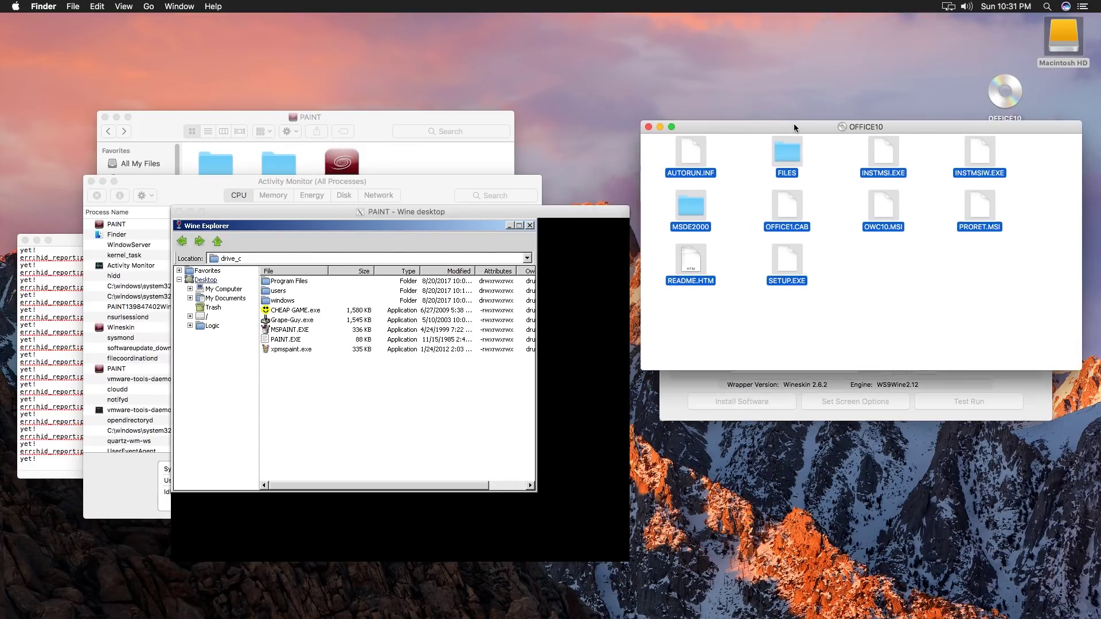
Step: Create a folder named "office disk" in drive_c within Wine Explorer and open it
{"action": "right_click", "coordinate": [339, 404]}
{"action": "left_click", "coordinate": [431, 487]}
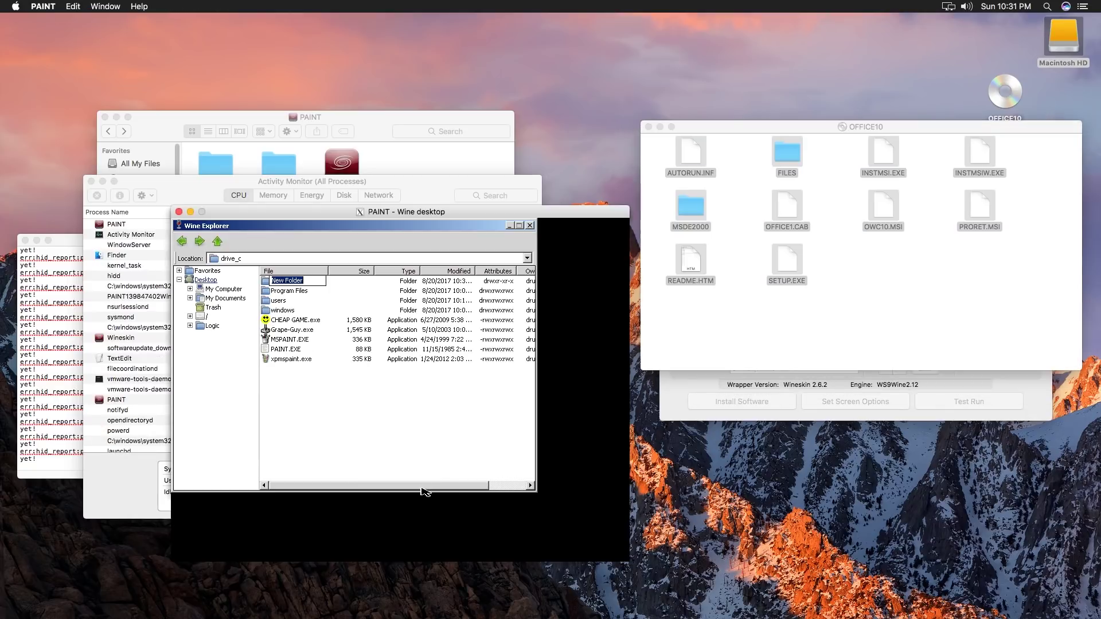
{"action": "type", "text": "office disk"}
{"action": "key", "text": "Return"}
{"action": "key", "text": "Return"}
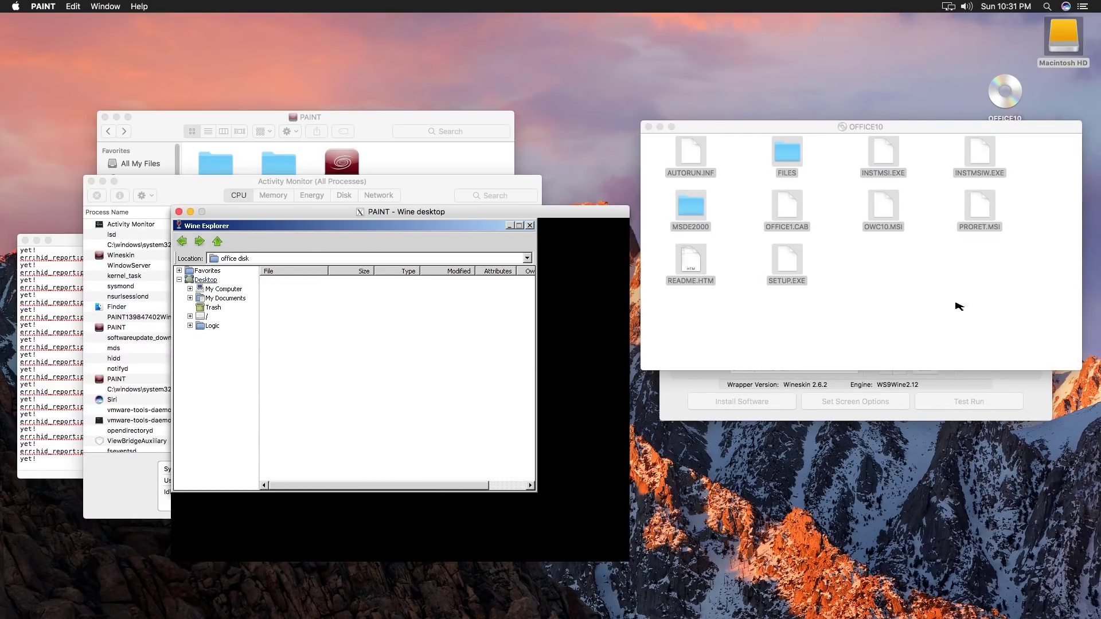
Step: Open drive_c's office disk folder in Finder and copy all the OFFICE10 disc items into it
{"action": "left_click", "coordinate": [963, 308]}
{"action": "mouse_move", "coordinate": [963, 308]}
{"action": "left_mouse_down"}
{"action": "mouse_move", "coordinate": [721, 155]}
{"action": "mouse_move", "coordinate": [696, 152]}
{"action": "mouse_move", "coordinate": [291, 329]}
{"action": "mouse_move", "coordinate": [291, 309]}
{"action": "mouse_move", "coordinate": [511, 185]}
{"action": "mouse_move", "coordinate": [700, 146]}
{"action": "mouse_move", "coordinate": [689, 141]}
{"action": "left_mouse_up"}
{"action": "left_click", "coordinate": [394, 112]}
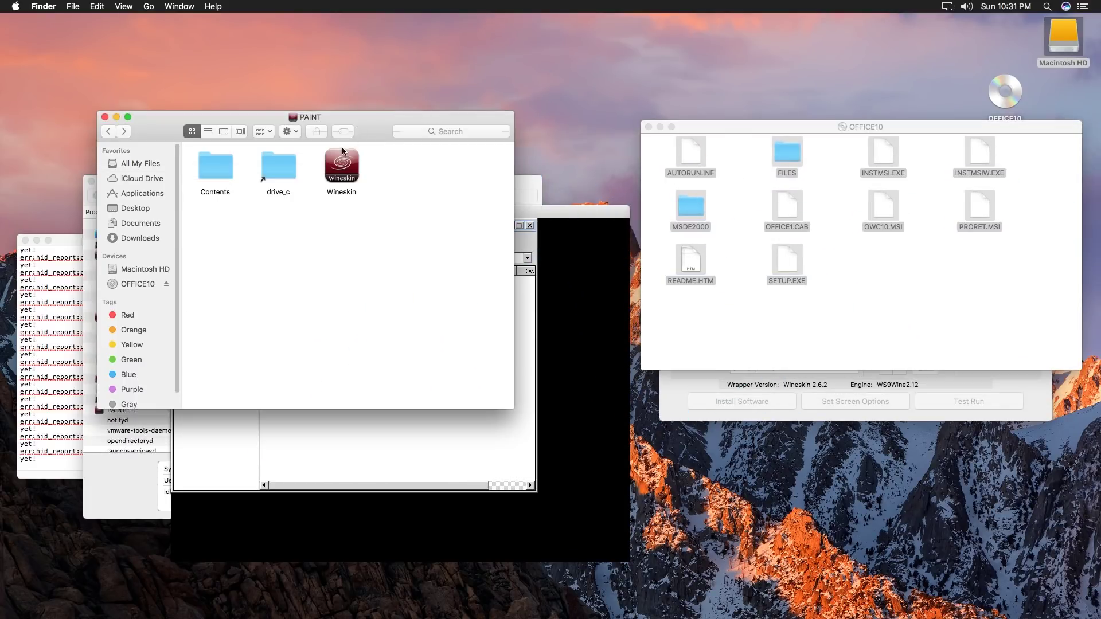
{"action": "double_click", "coordinate": [275, 163]}
{"action": "left_click", "coordinate": [217, 310]}
{"action": "double_click", "coordinate": [218, 312]}
{"action": "left_click_drag", "start_coordinate": [788, 151], "coordinate": [552, 75]}
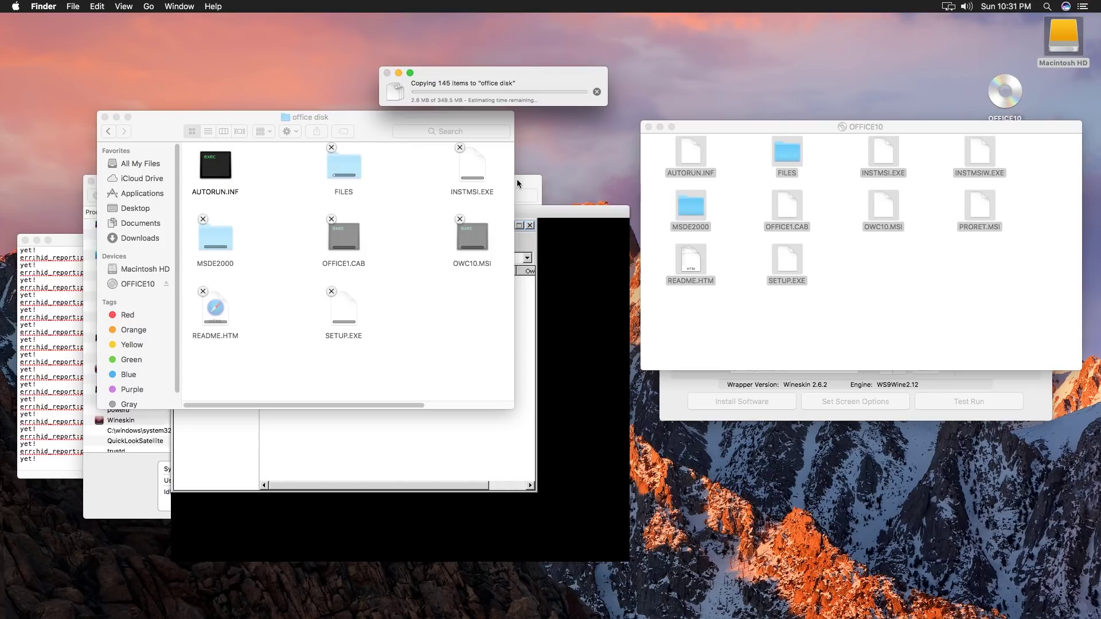
Step: Arrange the Wineskin Advanced window above the Wine desktop, with both clear of the Finder office disk window
{"action": "left_click", "coordinate": [693, 409]}
{"action": "left_click_drag", "start_coordinate": [853, 216], "coordinate": [849, 250]}
{"action": "mouse_move", "coordinate": [611, 212]}
{"action": "left_mouse_down"}
{"action": "mouse_move", "coordinate": [883, 201]}
{"action": "mouse_move", "coordinate": [998, 240]}
{"action": "mouse_move", "coordinate": [1048, 279]}
{"action": "mouse_move", "coordinate": [1050, 267]}
{"action": "left_mouse_up"}
{"action": "left_click_drag", "start_coordinate": [944, 257], "coordinate": [867, 187]}
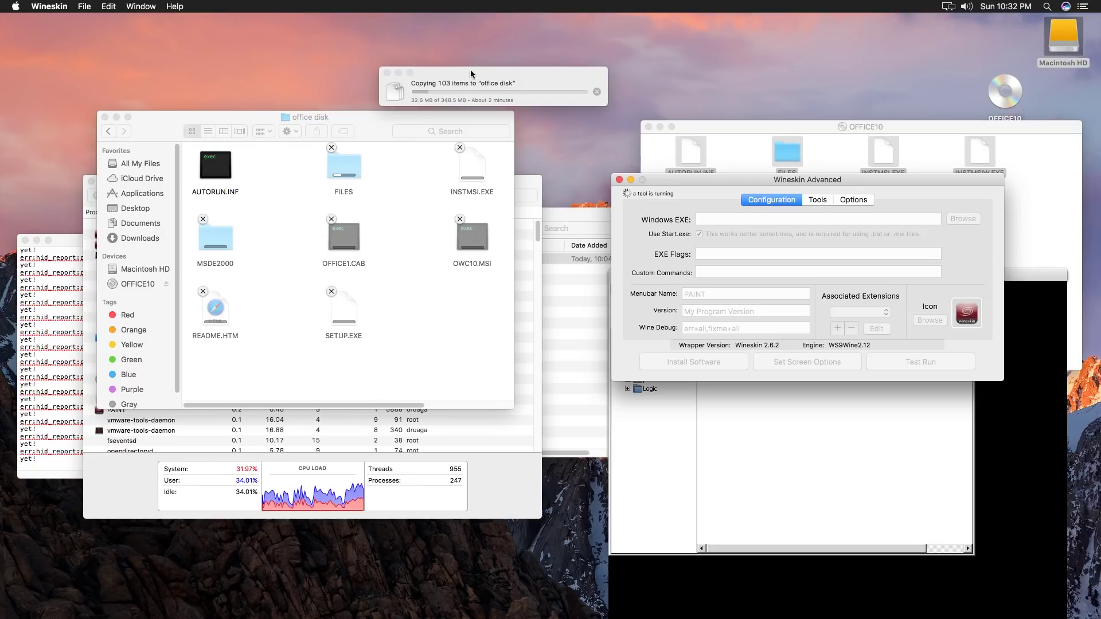
{"action": "left_click_drag", "start_coordinate": [787, 180], "coordinate": [810, 53]}
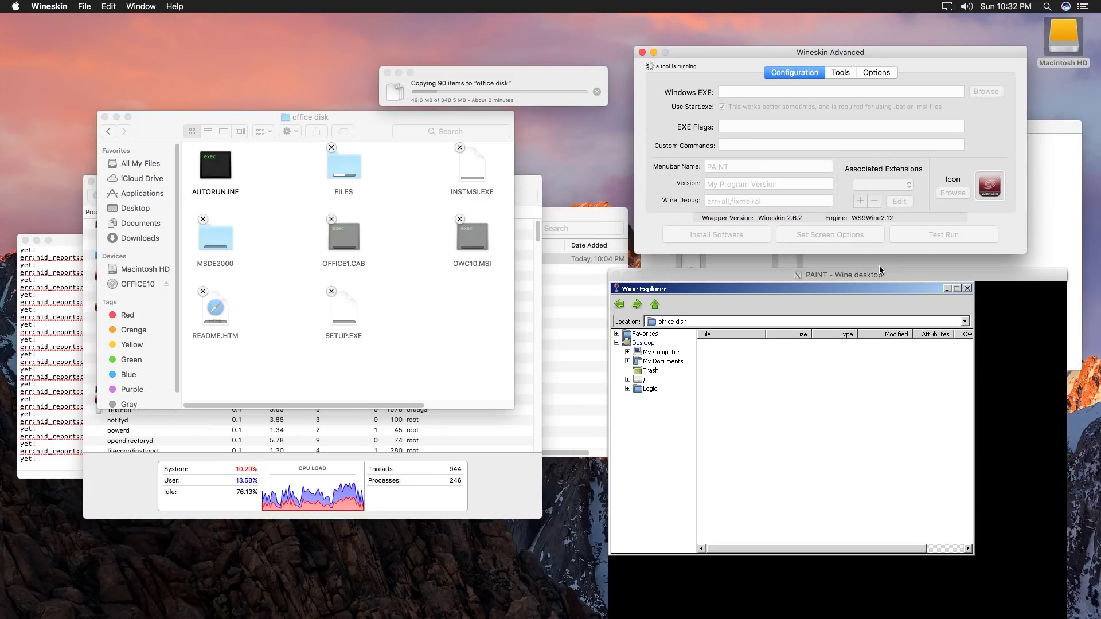
{"action": "mouse_move", "coordinate": [872, 276]}
{"action": "left_mouse_down"}
{"action": "mouse_move", "coordinate": [889, 216]}
{"action": "mouse_move", "coordinate": [891, 225]}
{"action": "left_mouse_up"}
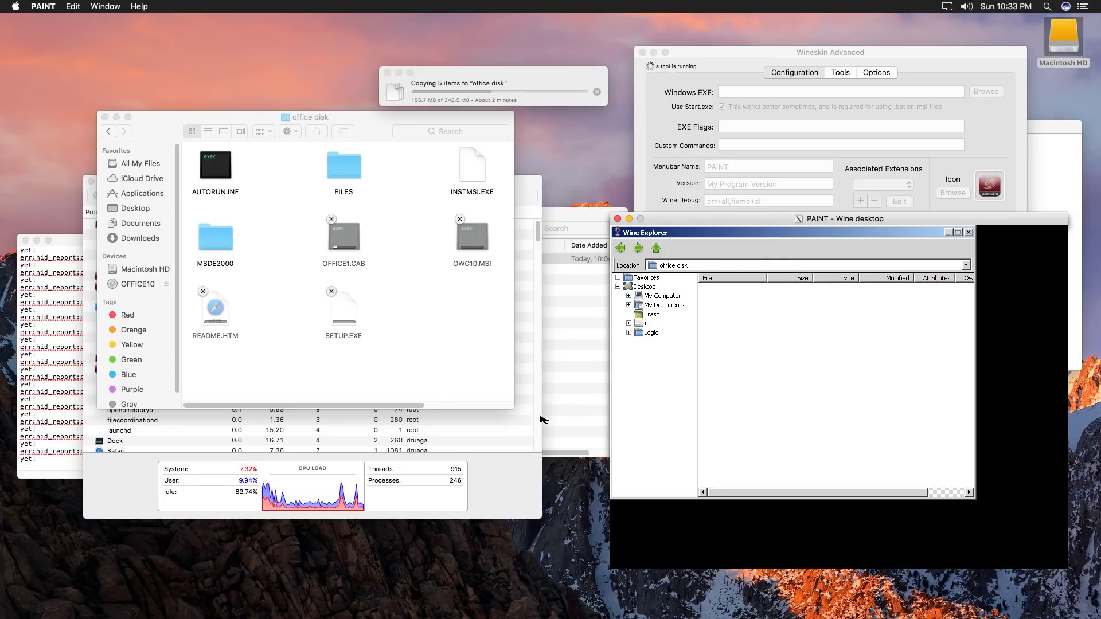
Step: Switch to the App Store and search for "iwork"
{"action": "mouse_move", "coordinate": [543, 603]}
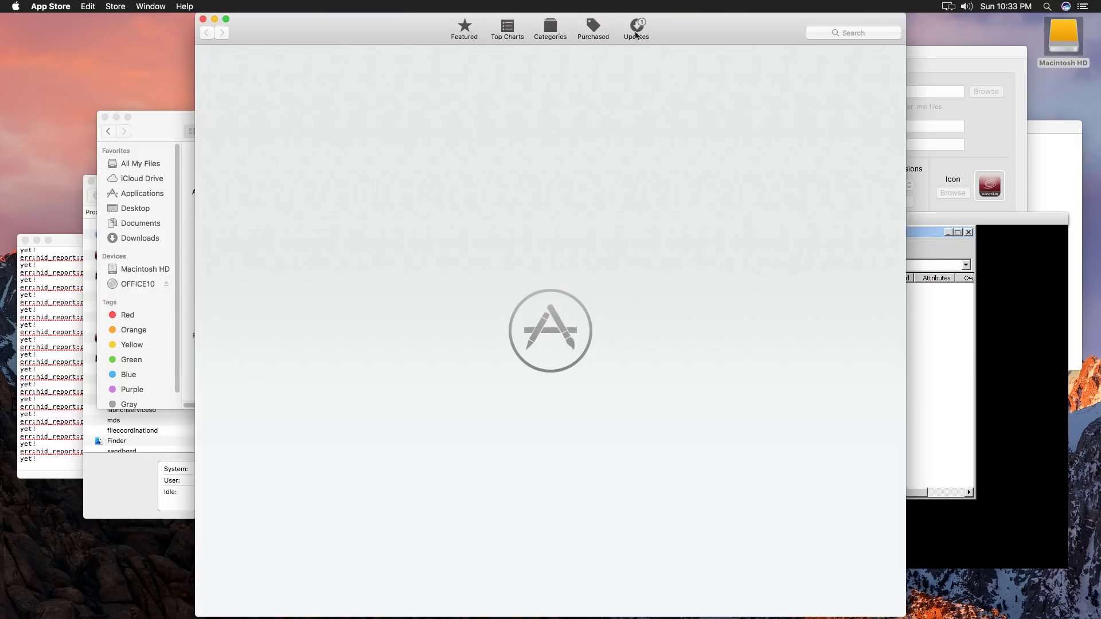
{"action": "left_click", "coordinate": [847, 38]}
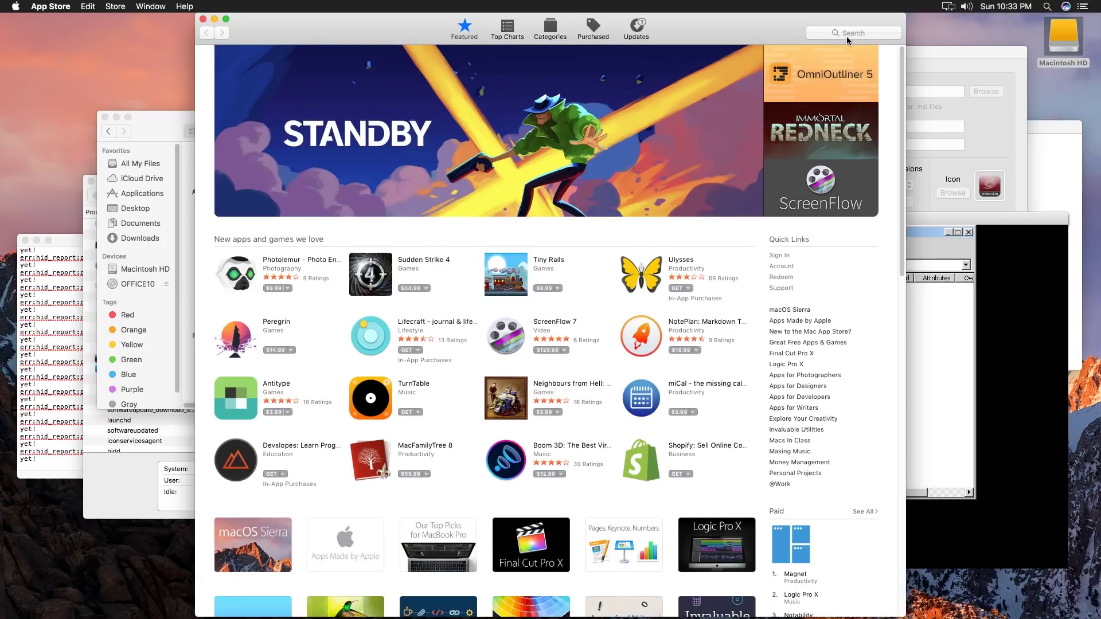
{"action": "left_click", "coordinate": [948, 6]}
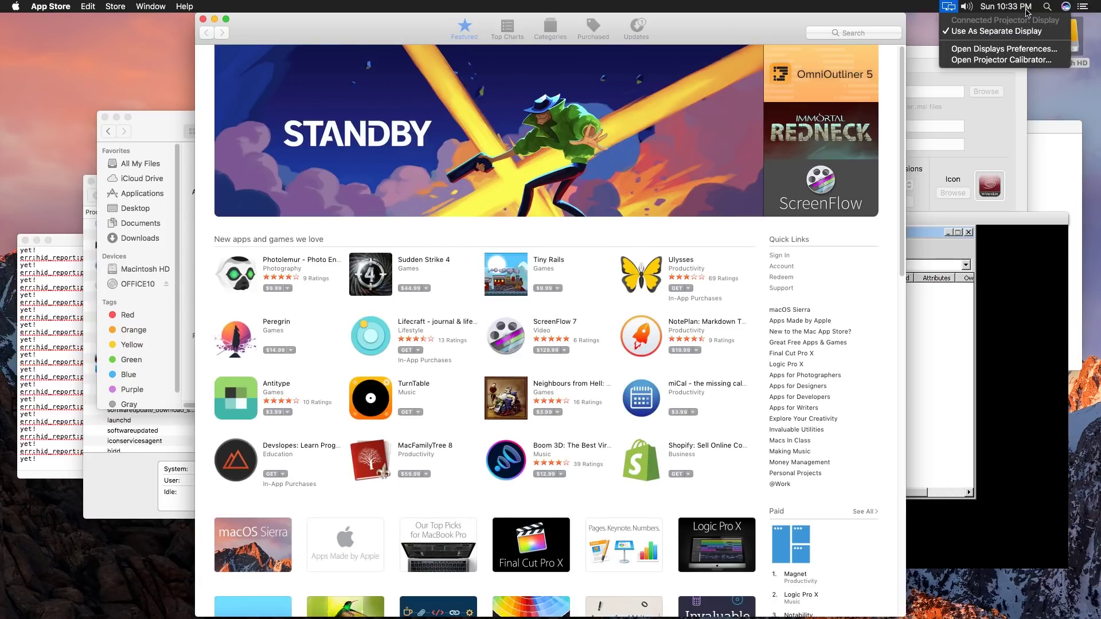
{"action": "left_click", "coordinate": [854, 32]}
{"action": "type", "text": "iwork"}
{"action": "key", "text": "Return"}
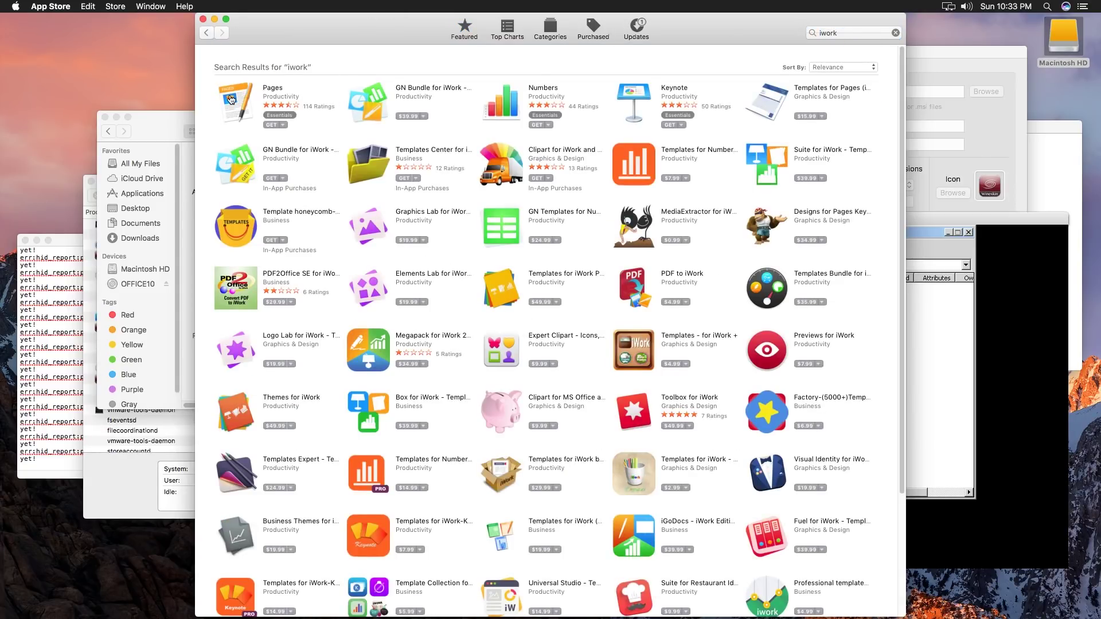
Step: Look over the Pages app's store listing and sharing options, and close the App Store
{"action": "left_click", "coordinate": [278, 104]}
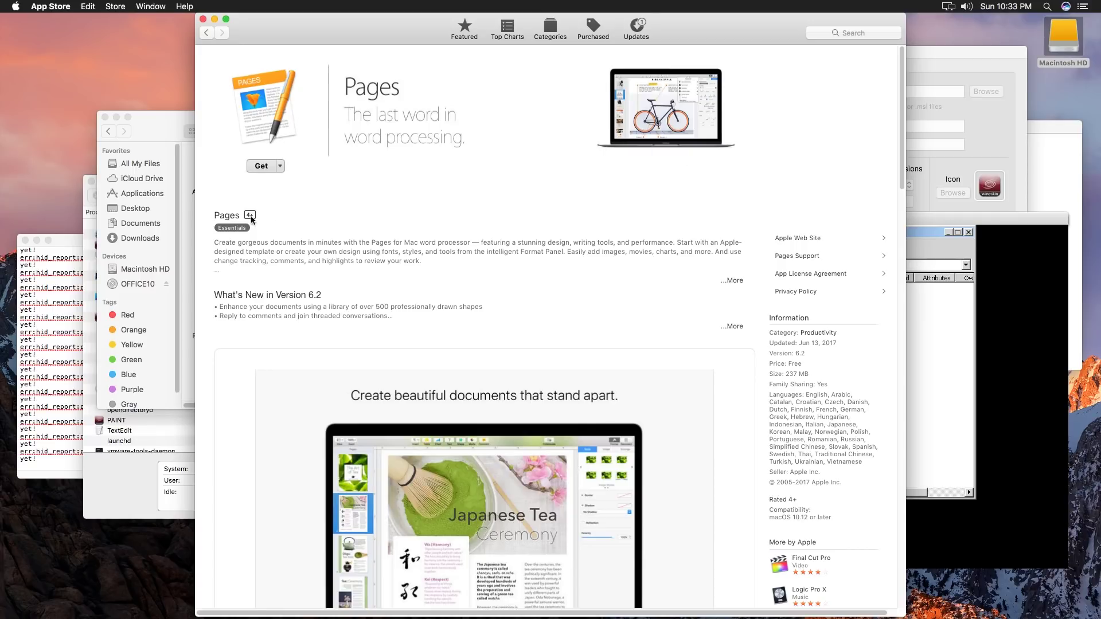
{"action": "left_click", "coordinate": [281, 166]}
{"action": "left_click", "coordinate": [538, 172]}
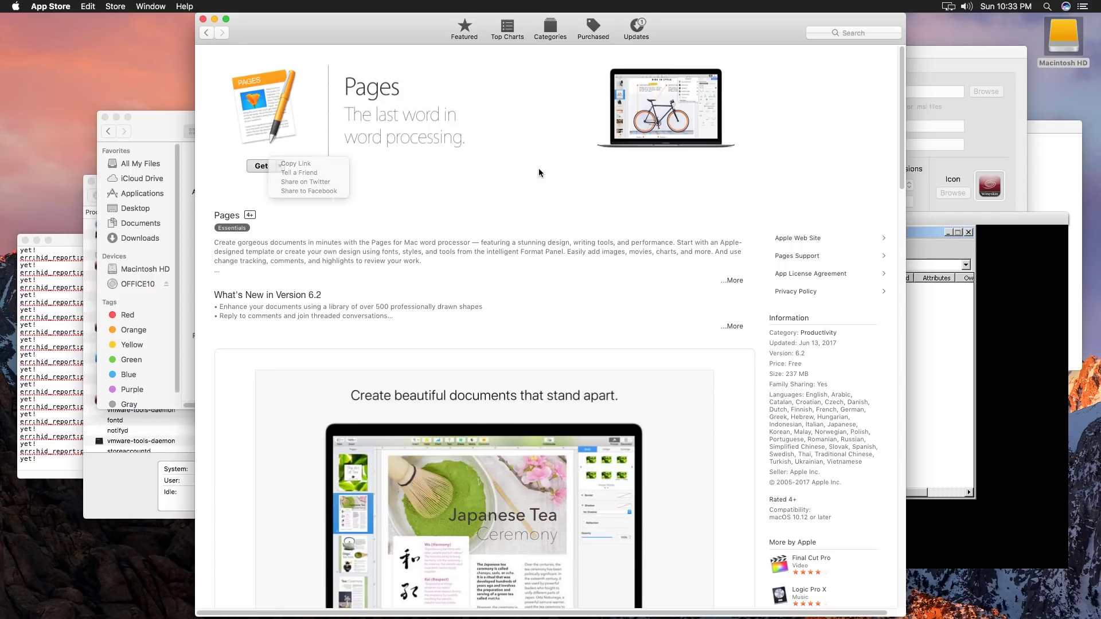
{"action": "left_click_drag", "start_coordinate": [327, 29], "coordinate": [332, 6]}
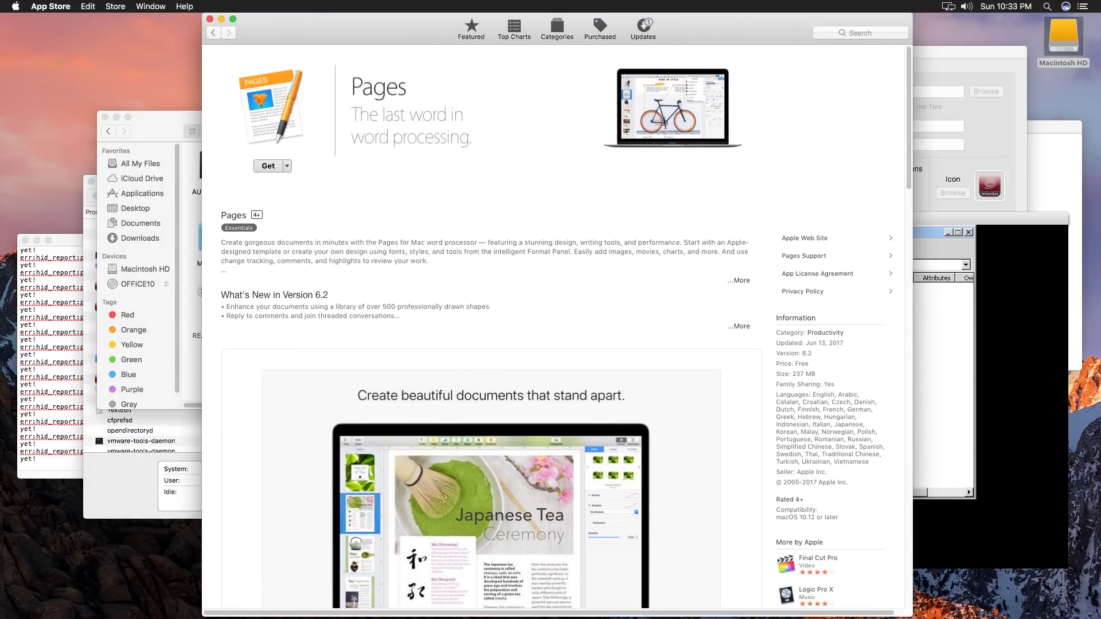
{"action": "left_click", "coordinate": [210, 20]}
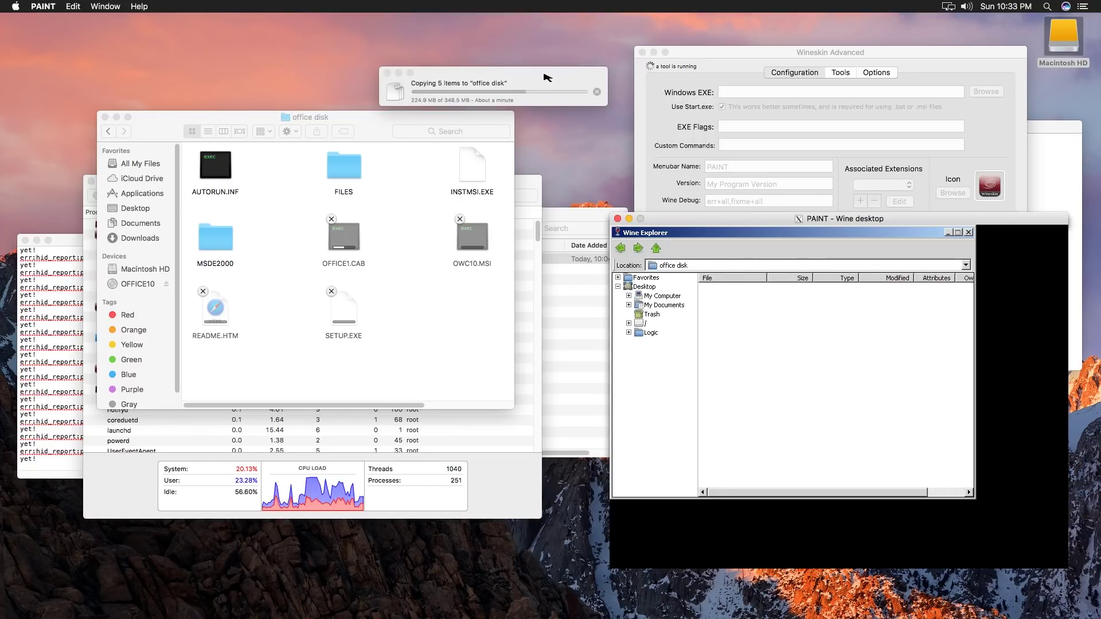
{"action": "left_click_drag", "start_coordinate": [542, 76], "coordinate": [539, 58]}
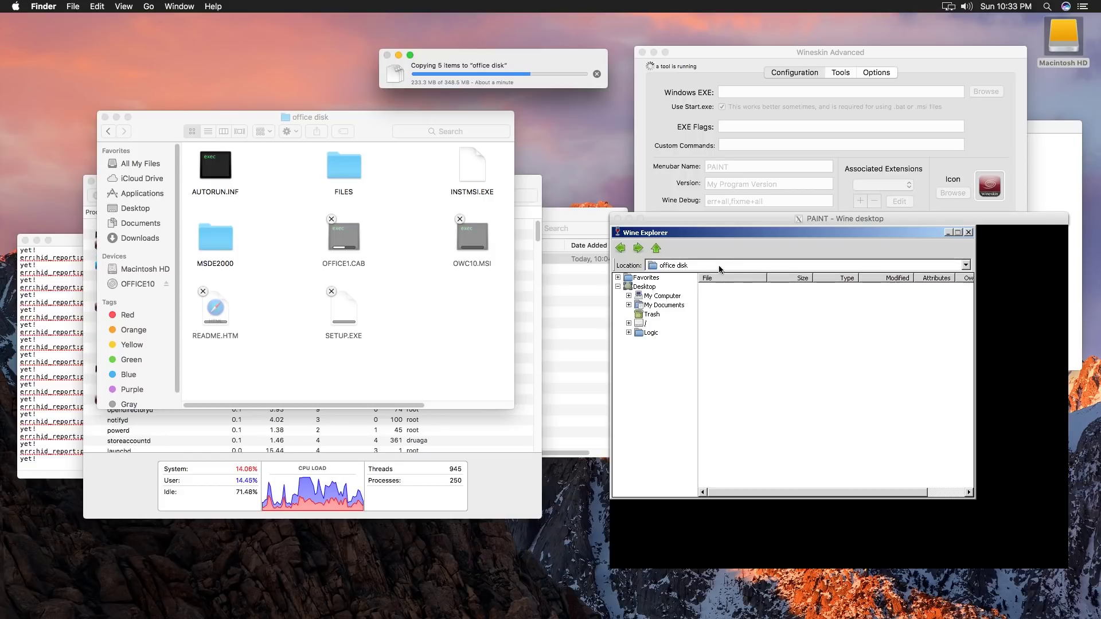
{"action": "left_click", "coordinate": [798, 341]}
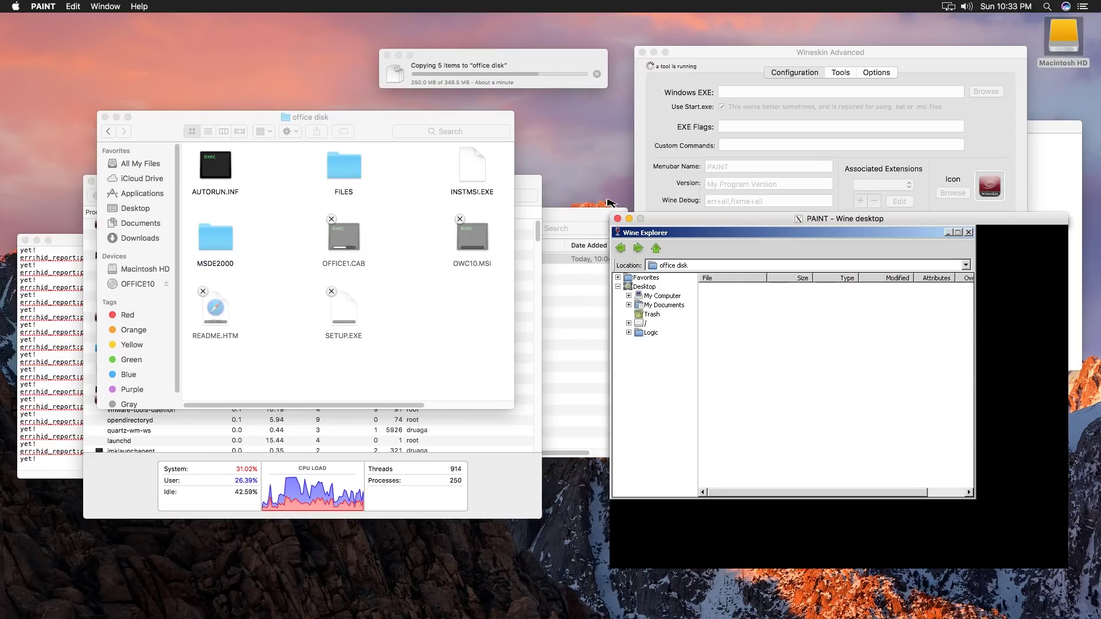
{"action": "left_click", "coordinate": [585, 335]}
{"action": "left_click_drag", "start_coordinate": [467, 222], "coordinate": [455, 225]}
{"action": "left_click", "coordinate": [183, 218]}
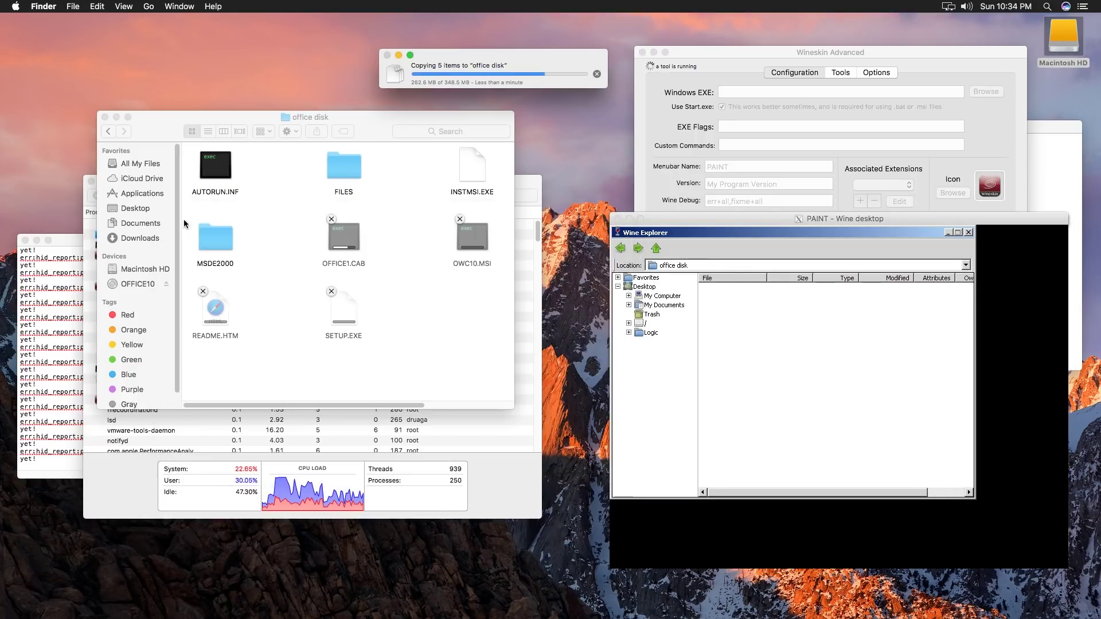
{"action": "left_click_drag", "start_coordinate": [373, 122], "coordinate": [388, 123]}
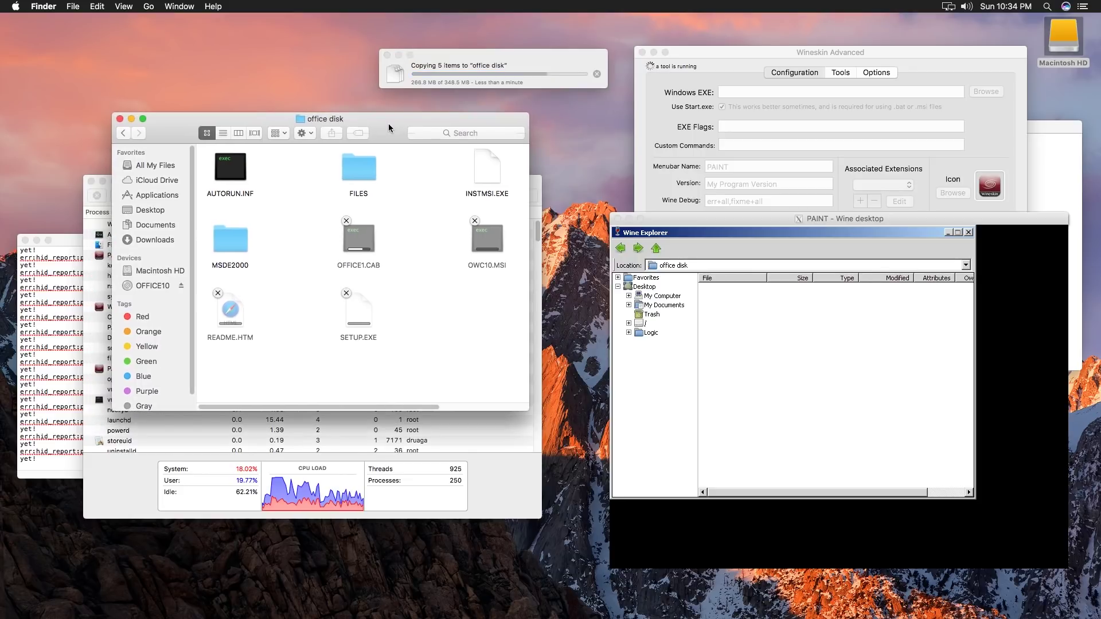
{"action": "left_click_drag", "start_coordinate": [559, 56], "coordinate": [510, 67]}
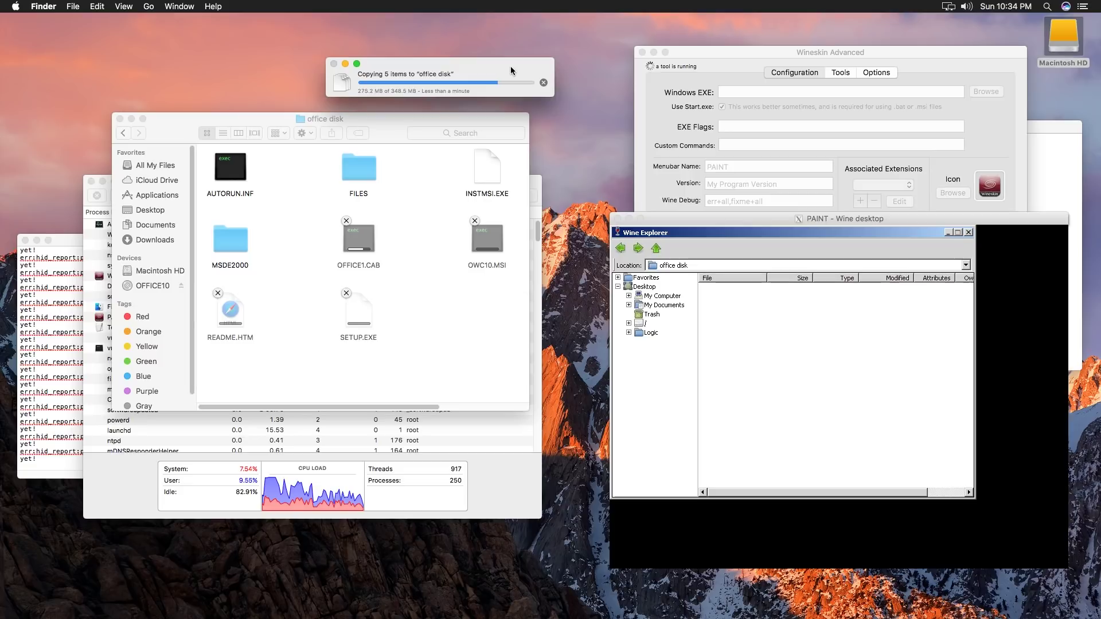
{"action": "left_click_drag", "start_coordinate": [510, 67], "coordinate": [542, 74]}
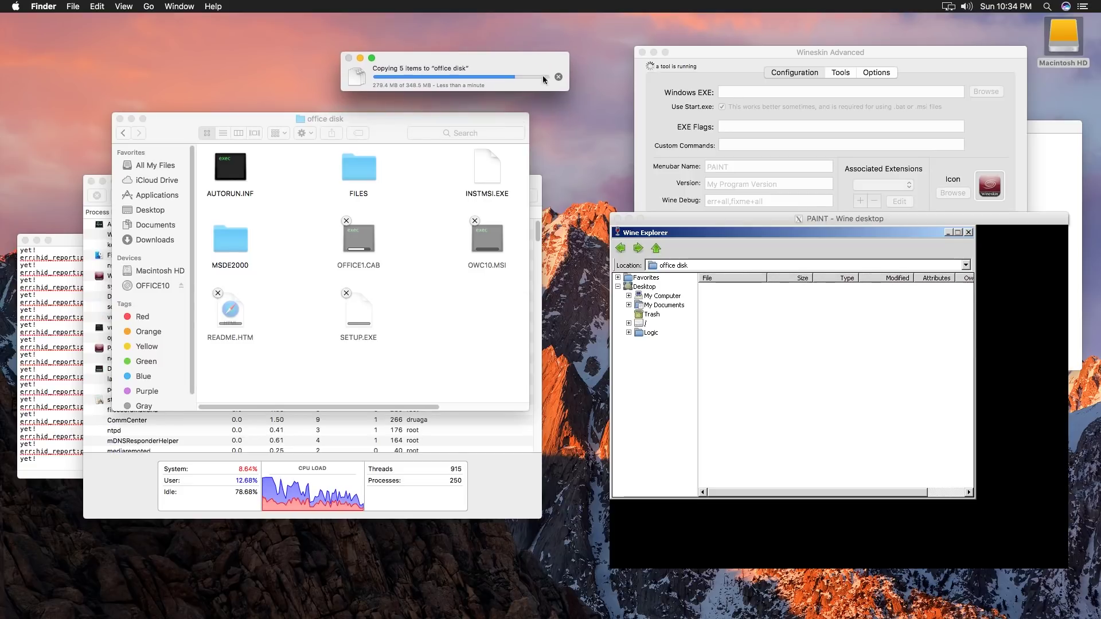
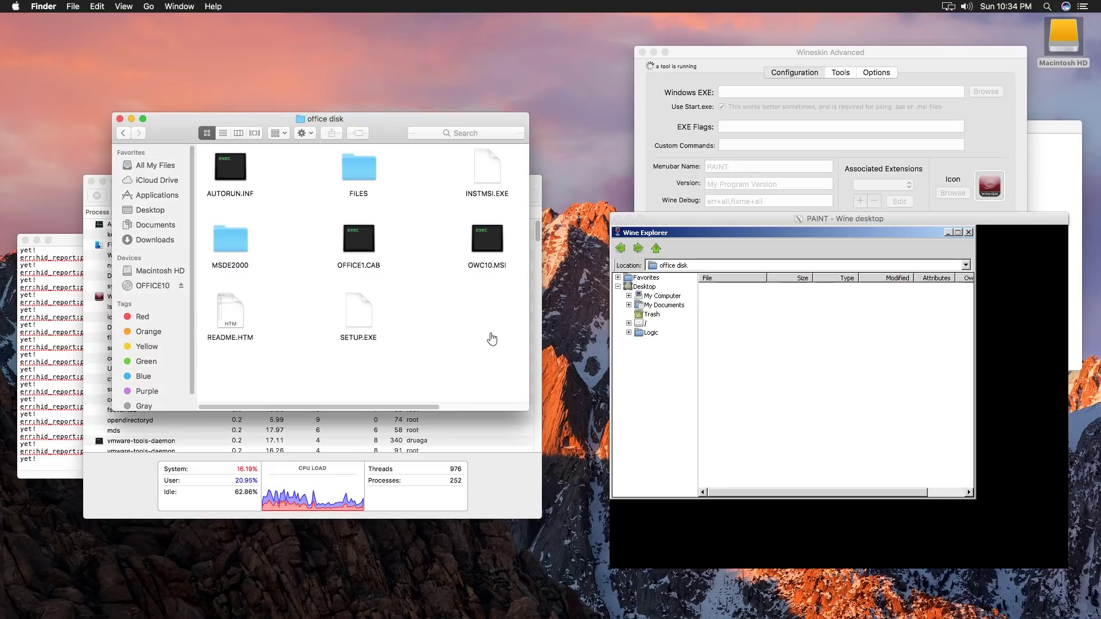
Step: Run SETUP.EXE from the office disk folder in Wine Explorer and accept the Microsoft Office XP license terms
{"action": "left_click", "coordinate": [634, 254]}
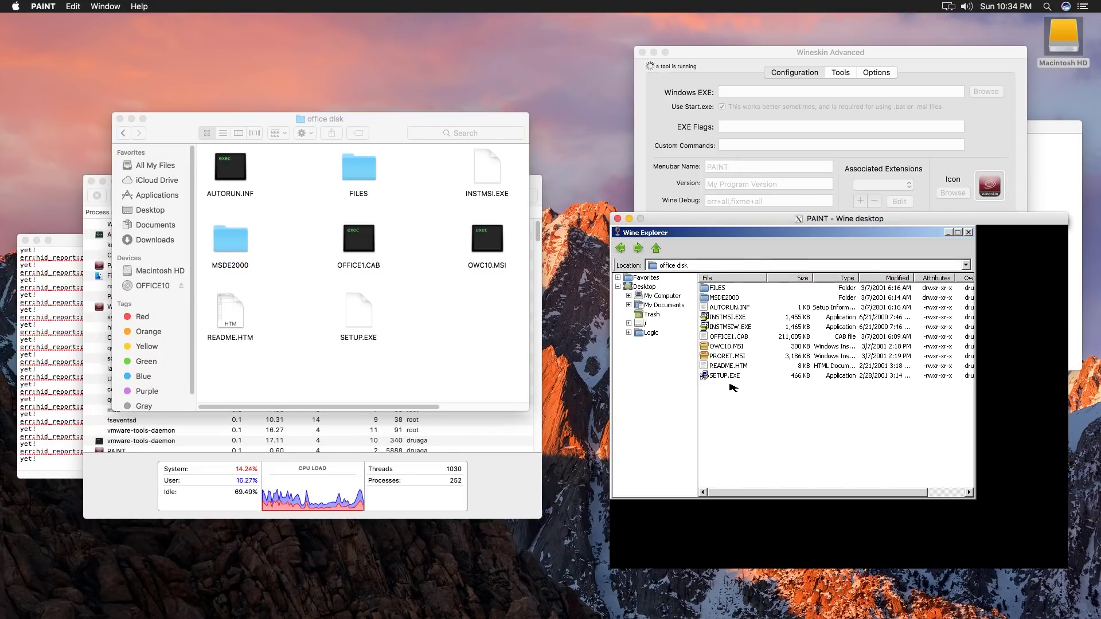
{"action": "double_click", "coordinate": [732, 376]}
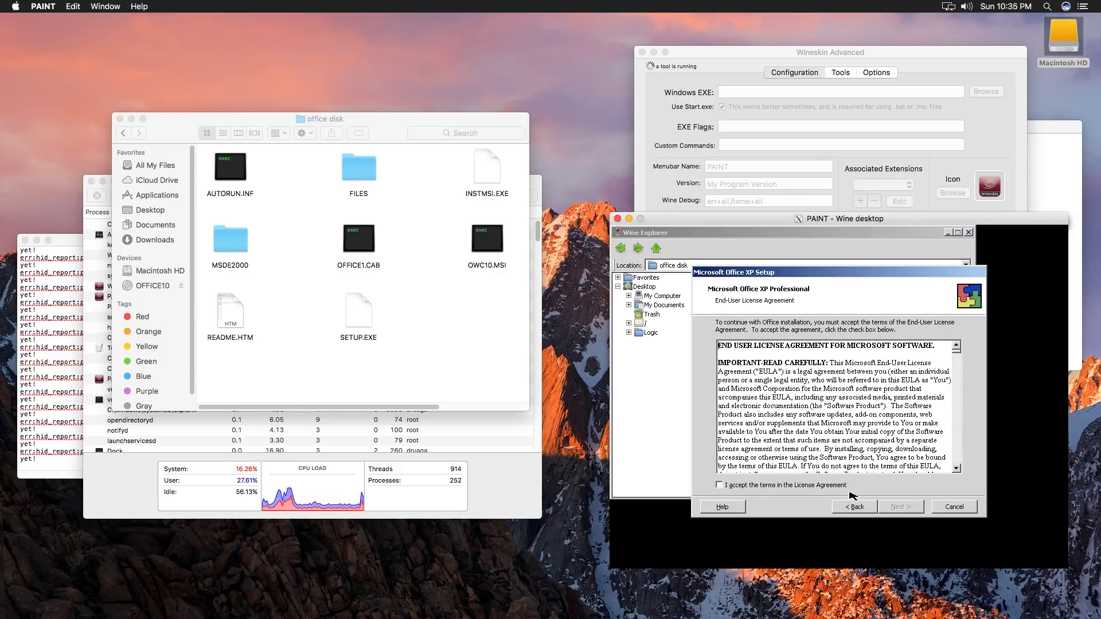
{"action": "left_click", "coordinate": [836, 494]}
{"action": "left_click", "coordinate": [896, 507]}
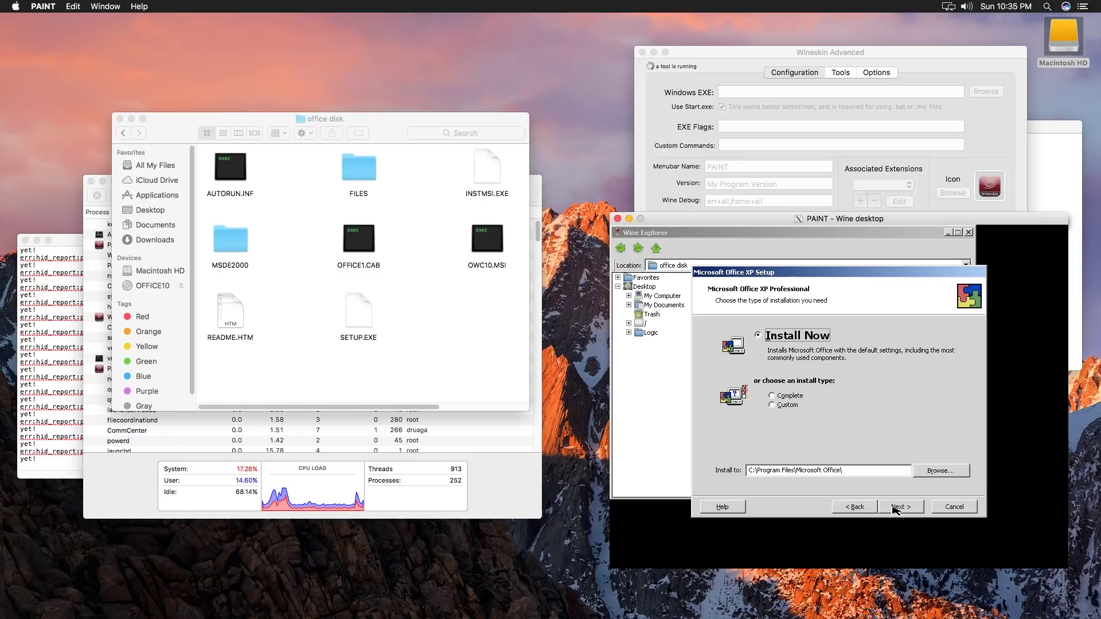
Step: Choose a Custom installation, exclude Microsoft Access and Microsoft Outlook, and start installing Office XP
{"action": "left_click", "coordinate": [795, 406]}
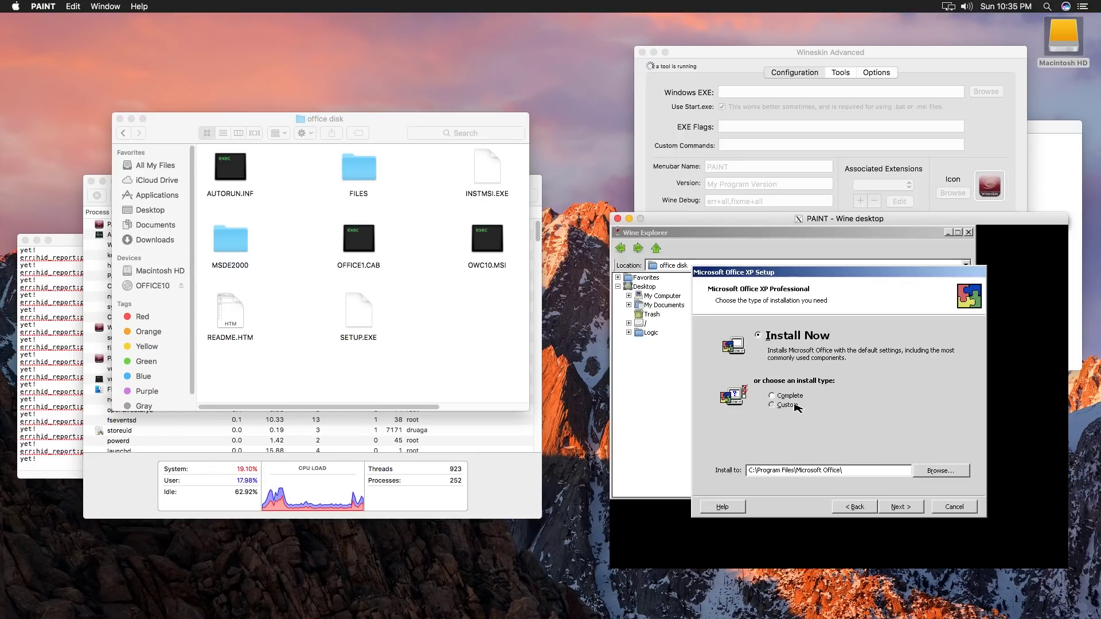
{"action": "left_click", "coordinate": [900, 508]}
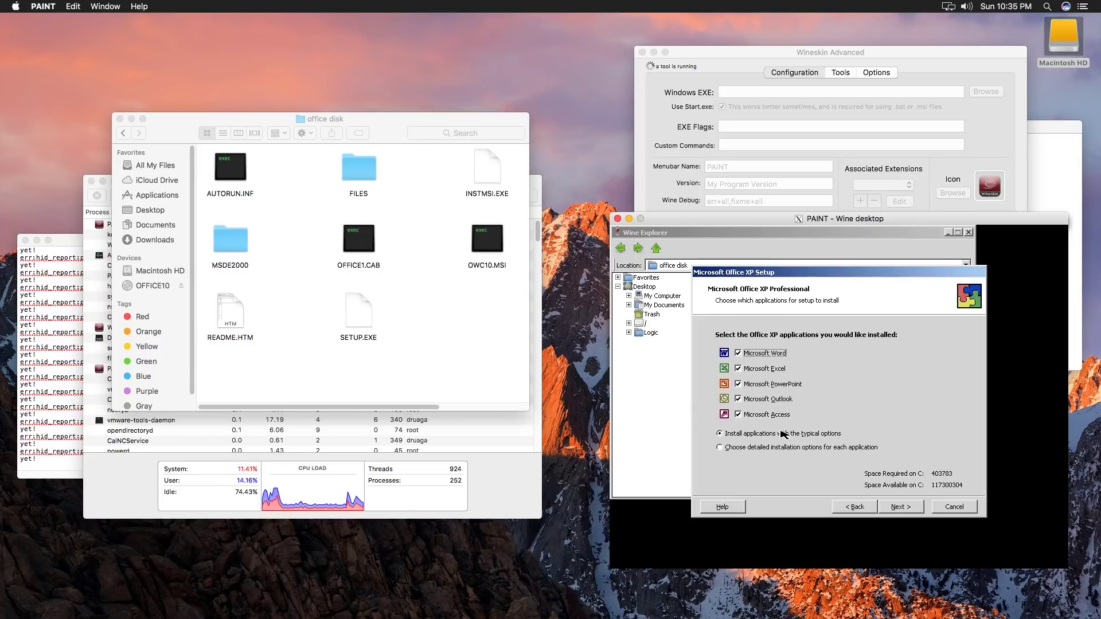
{"action": "left_click", "coordinate": [738, 415]}
{"action": "left_click", "coordinate": [739, 400]}
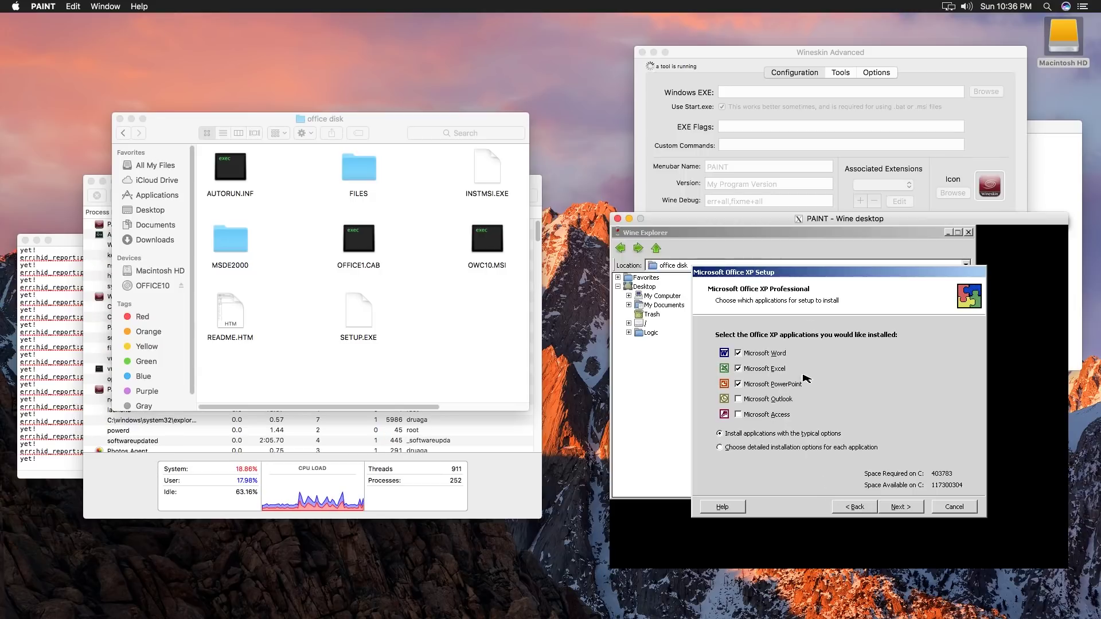
{"action": "left_click", "coordinate": [891, 510]}
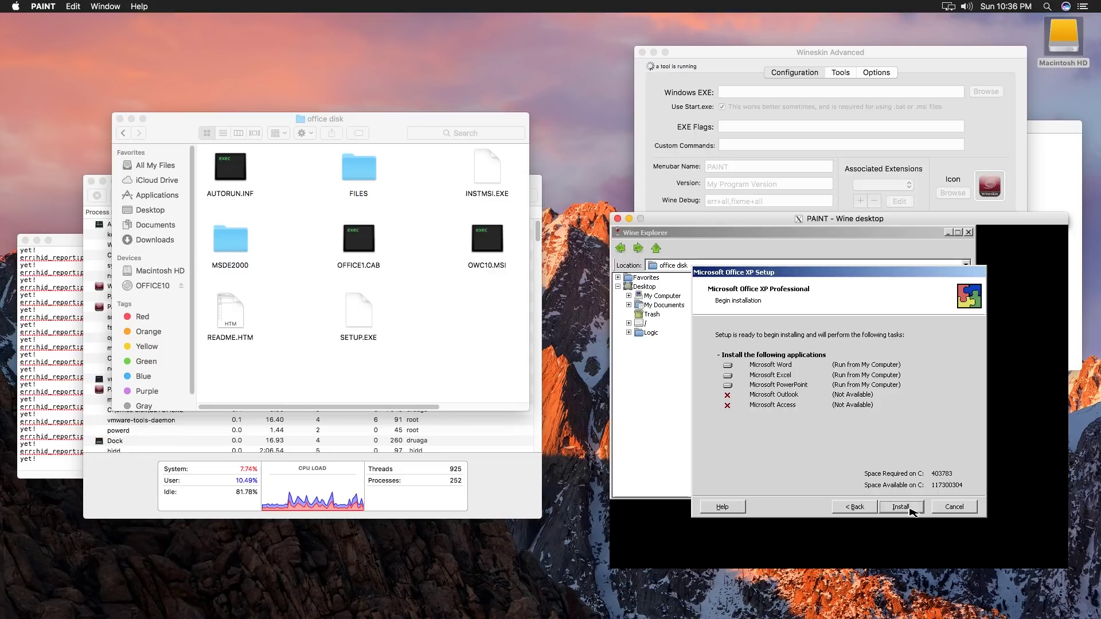
{"action": "left_click", "coordinate": [911, 512]}
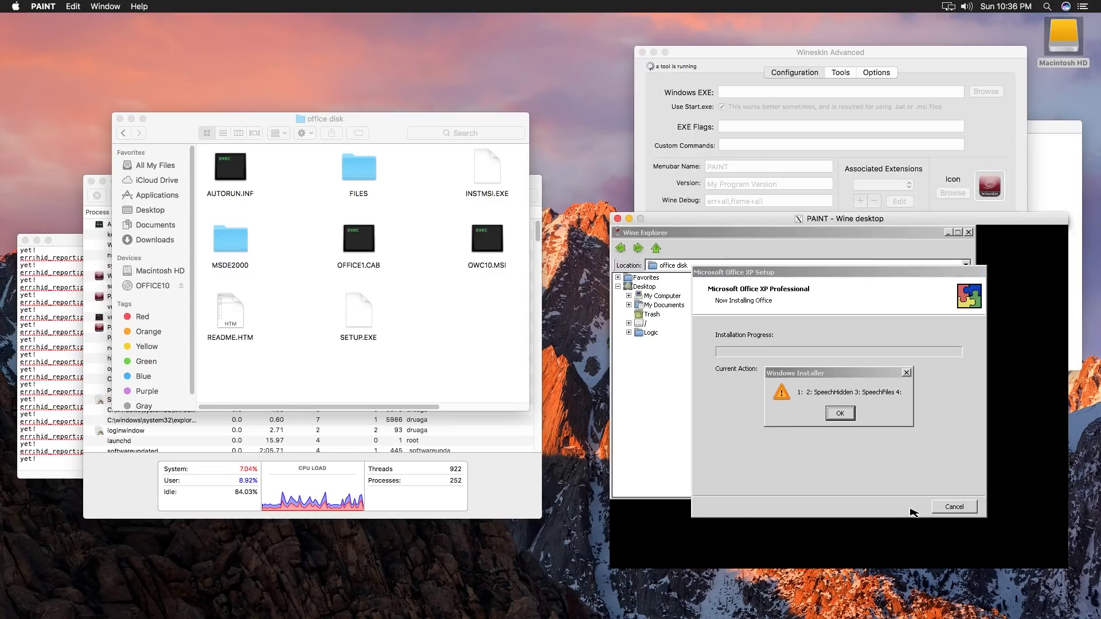
Step: Dismiss the Windows Installer warnings and close Microsoft Office Setup without sending the error report
{"action": "left_click", "coordinate": [841, 414]}
{"action": "left_click", "coordinate": [841, 413]}
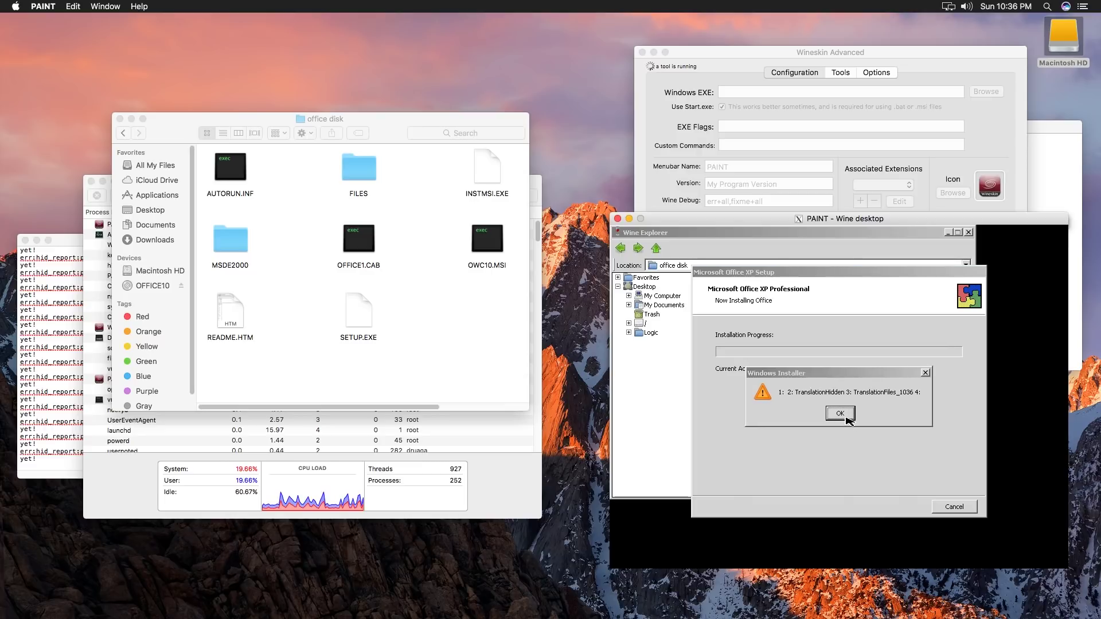
{"action": "left_click", "coordinate": [840, 414]}
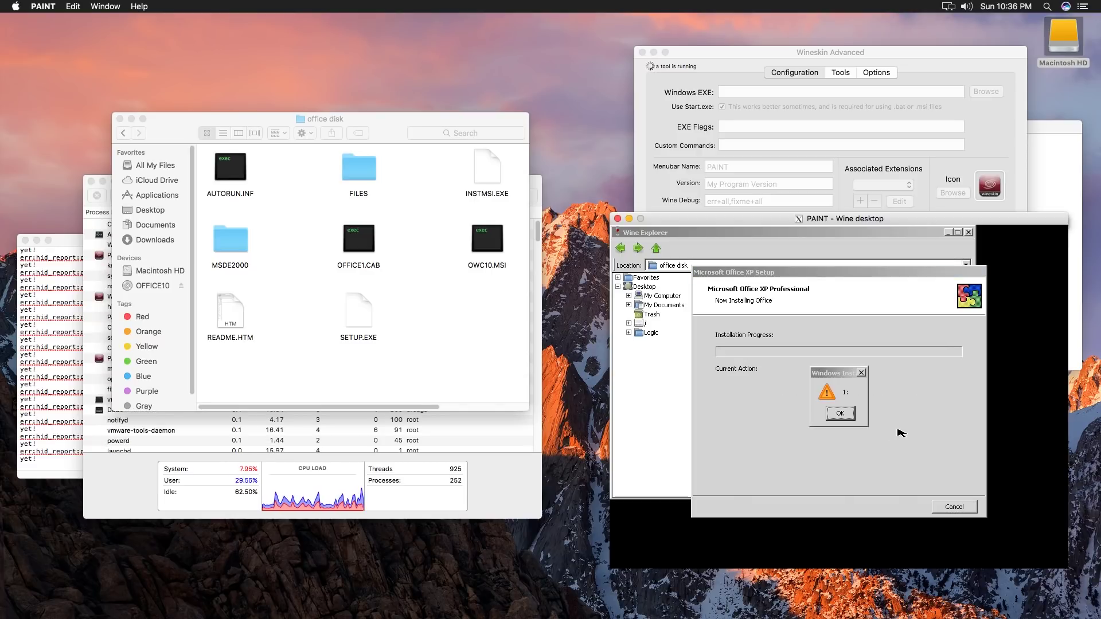
{"action": "left_click", "coordinate": [849, 414]}
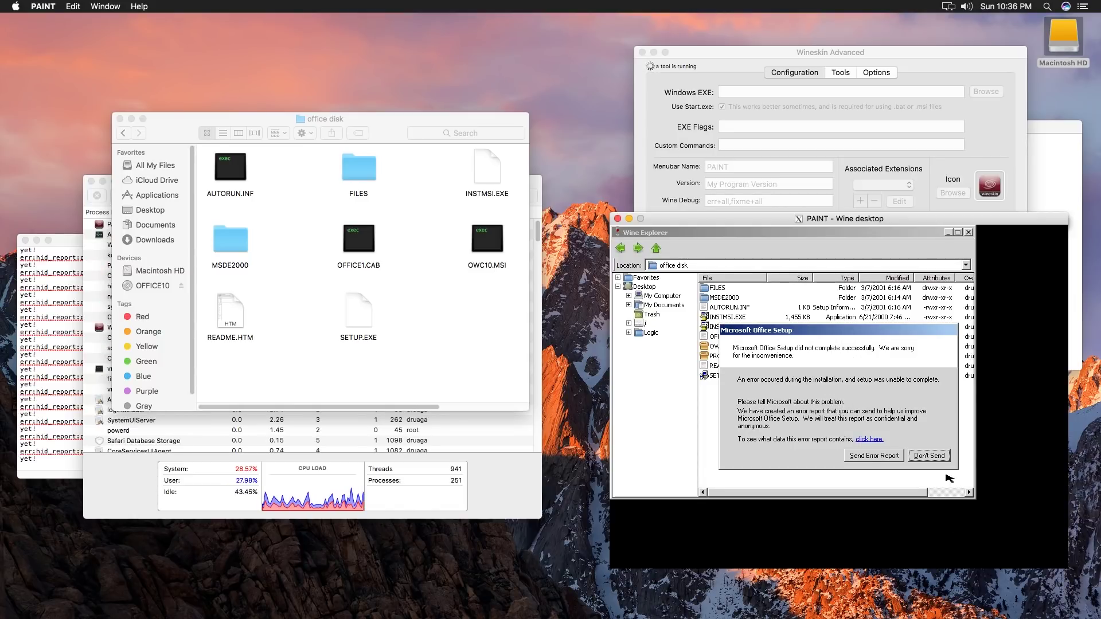
{"action": "left_click", "coordinate": [930, 455]}
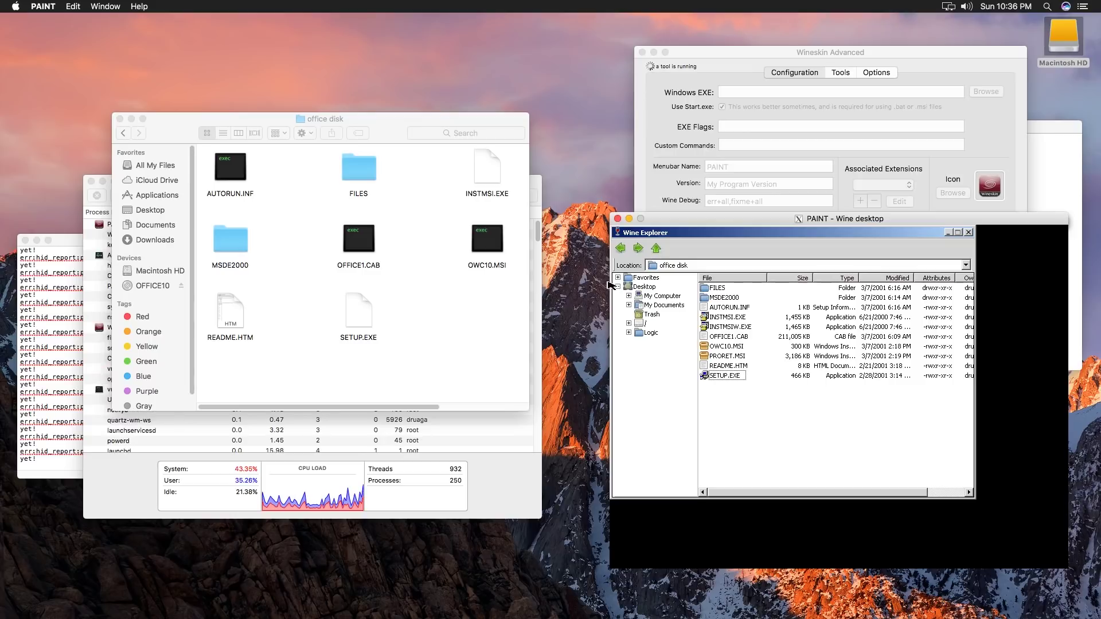
Step: Return to drive_c in Wine Explorer and check the contents of Program Files
{"action": "left_click", "coordinate": [639, 249]}
{"action": "double_click", "coordinate": [741, 300]}
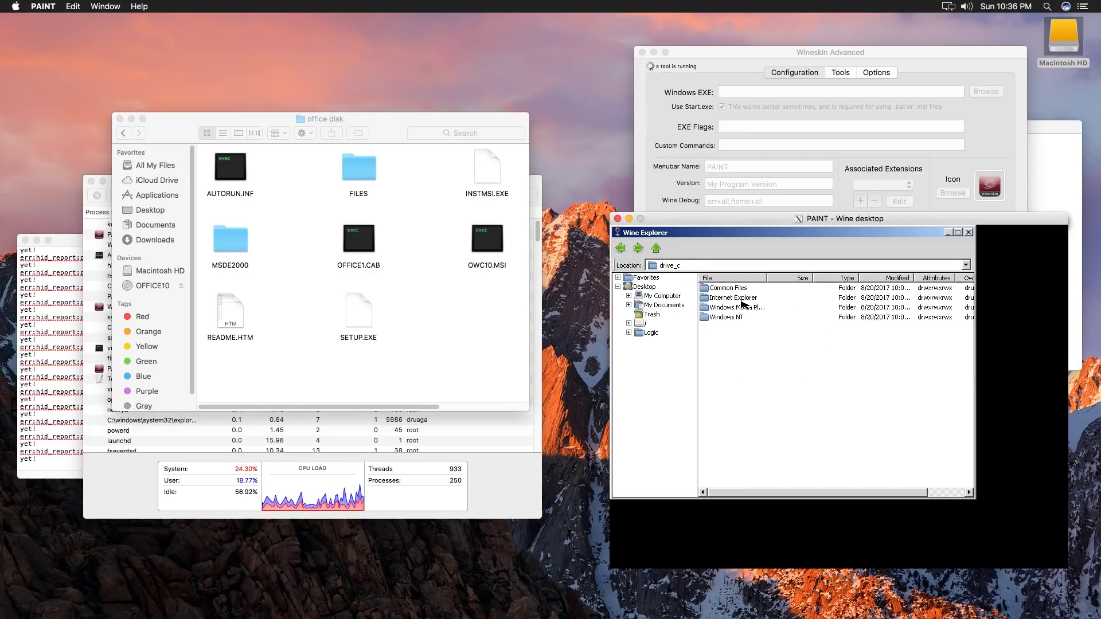
Step: Widen the File column to read the folder names in Program Files, and close Wine Explorer
{"action": "left_click", "coordinate": [749, 308]}
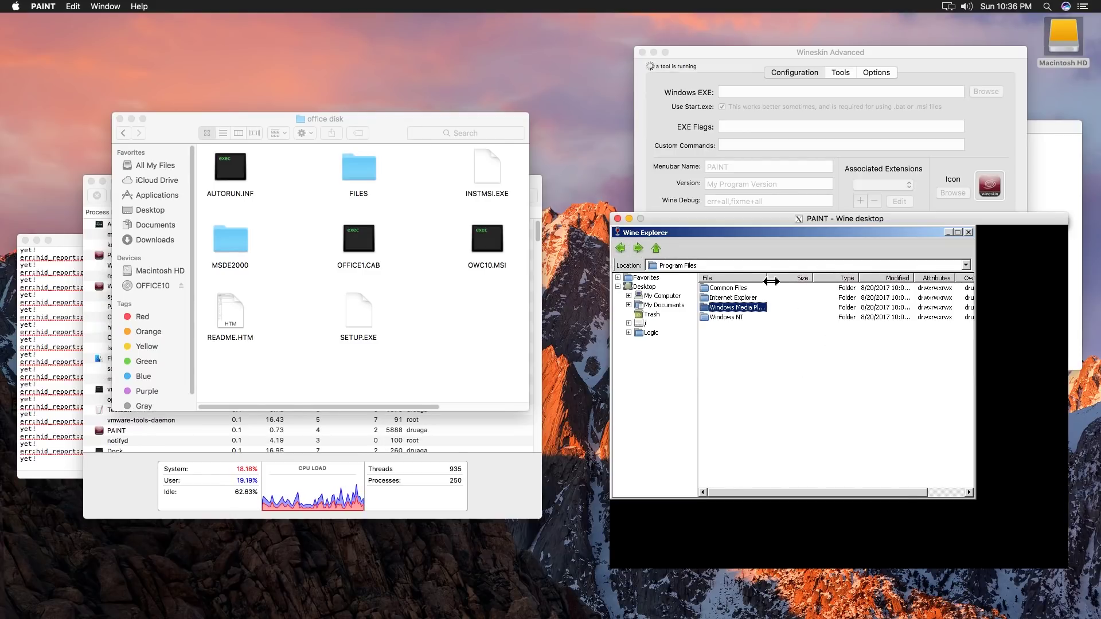
{"action": "left_click_drag", "start_coordinate": [768, 279], "coordinate": [807, 283]}
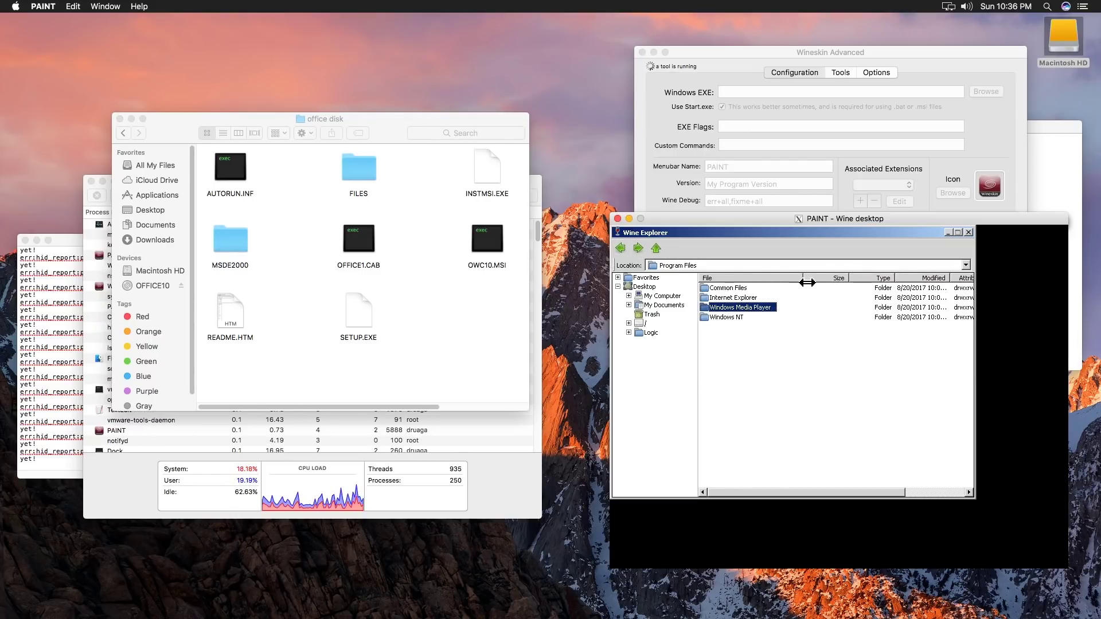
{"action": "left_click", "coordinate": [621, 248]}
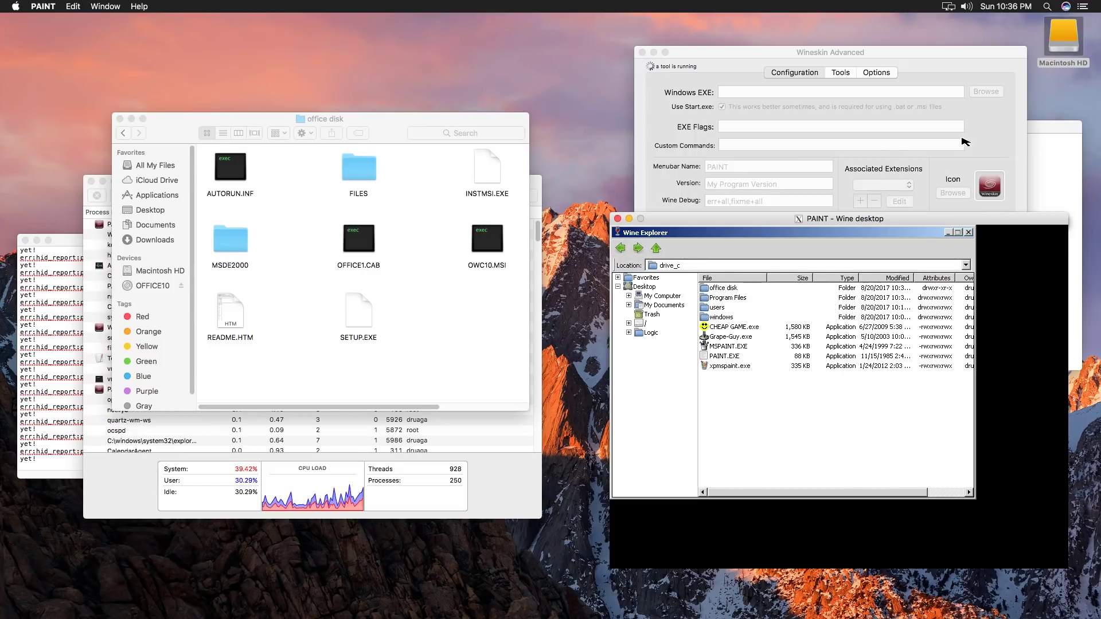
{"action": "left_click", "coordinate": [968, 233]}
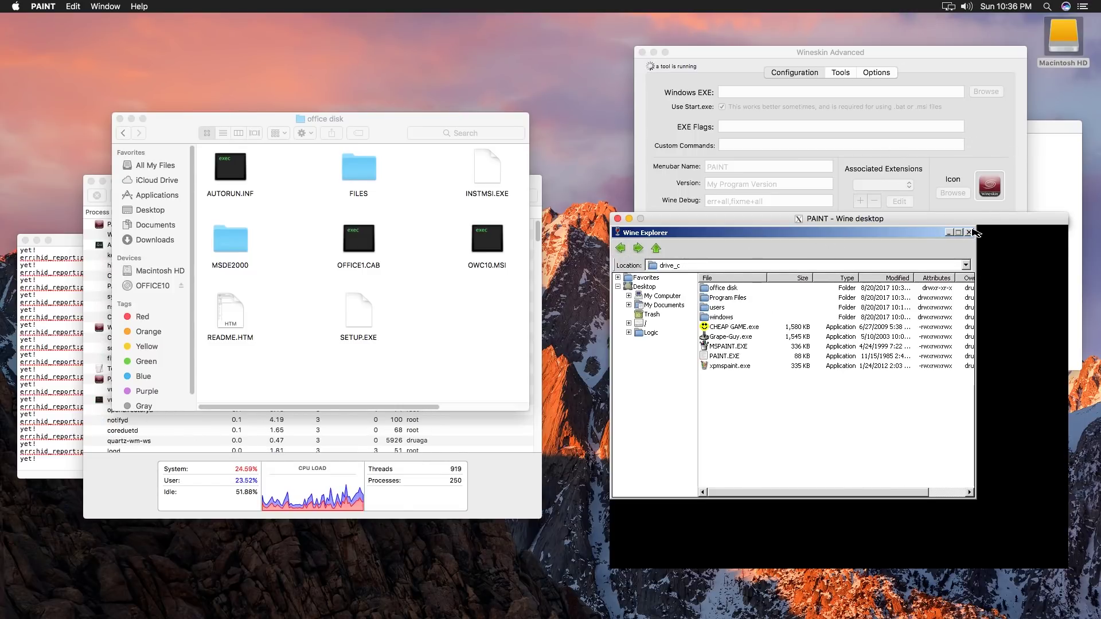
Step: Use Wineskin's Install Software option to run SETUP.EXE directly from the OFFICE10 disc
{"action": "left_click_drag", "start_coordinate": [917, 54], "coordinate": [891, 194]}
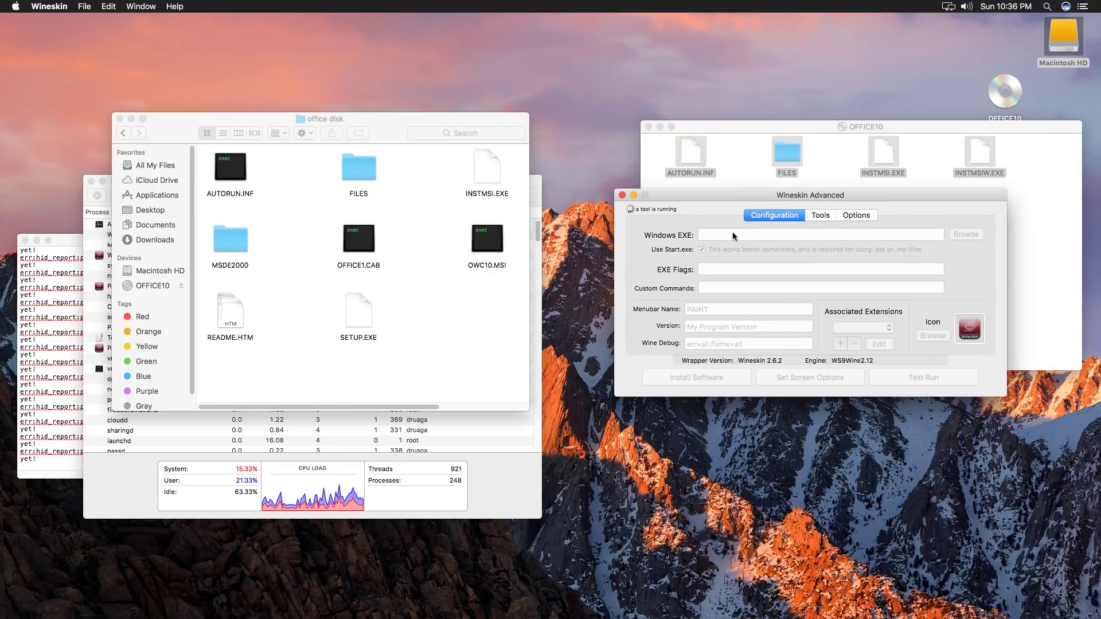
{"action": "left_click", "coordinate": [582, 214]}
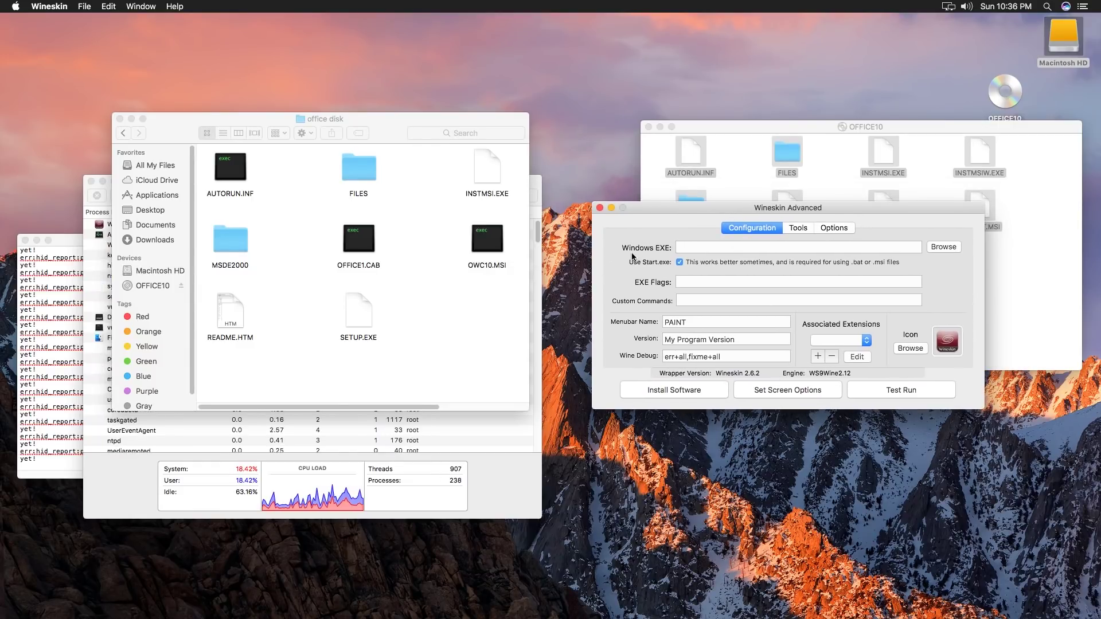
{"action": "left_click", "coordinate": [679, 391]}
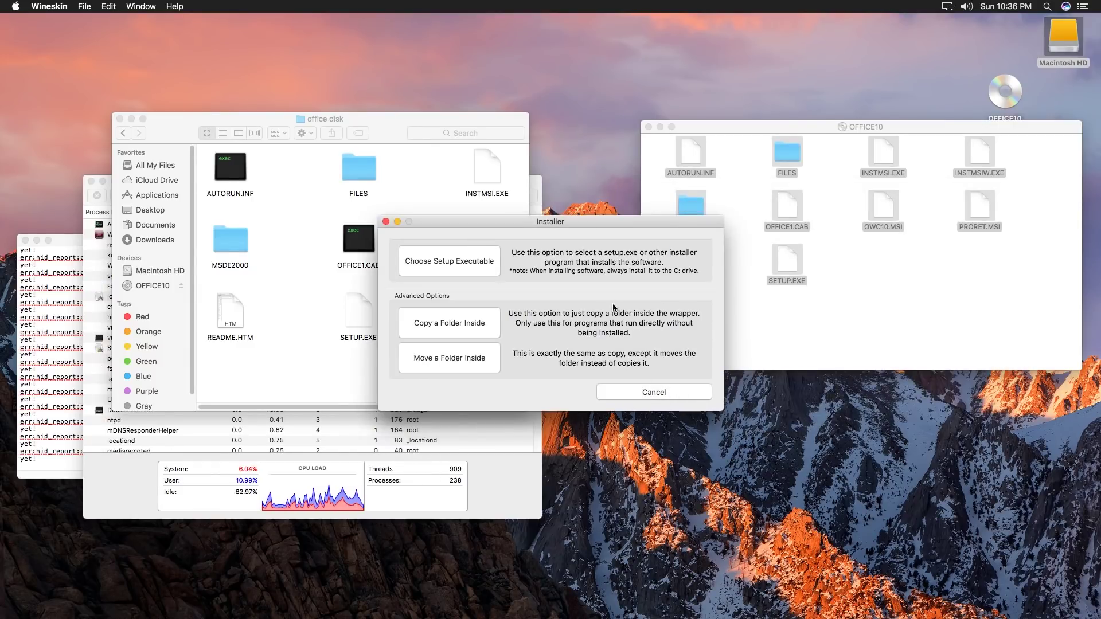
{"action": "left_click_drag", "start_coordinate": [596, 225], "coordinate": [688, 242]}
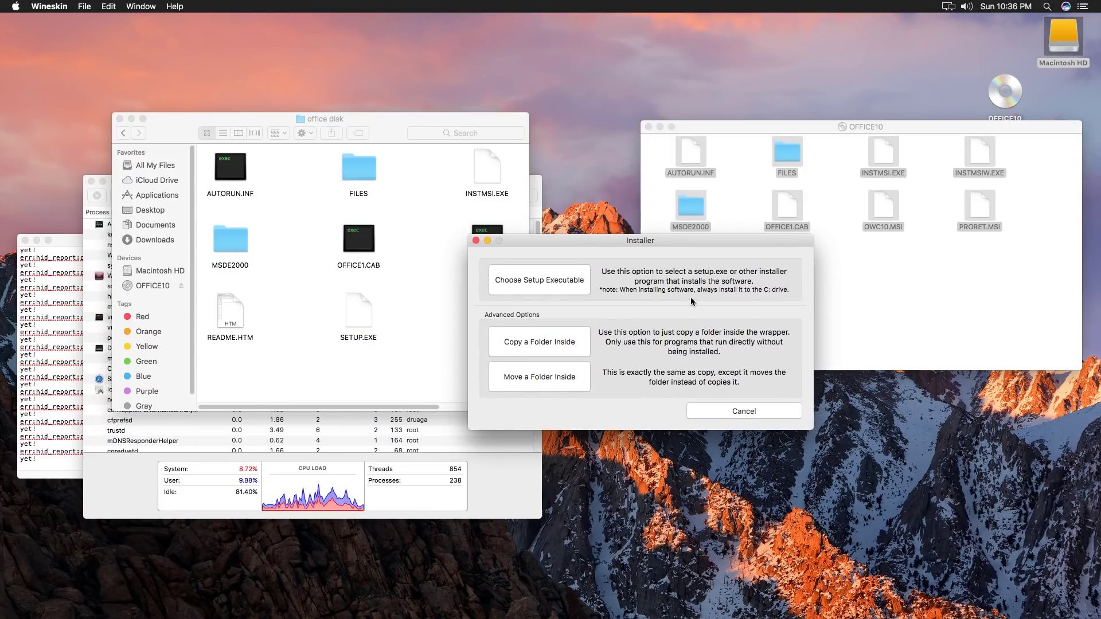
{"action": "left_click", "coordinate": [559, 270]}
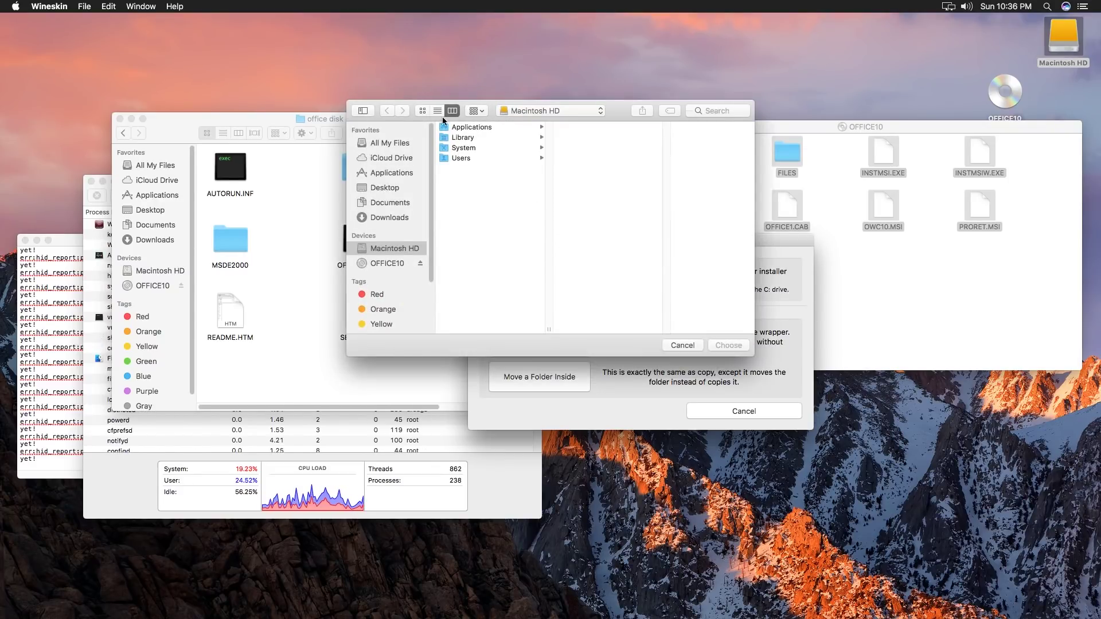
{"action": "left_click", "coordinate": [378, 263]}
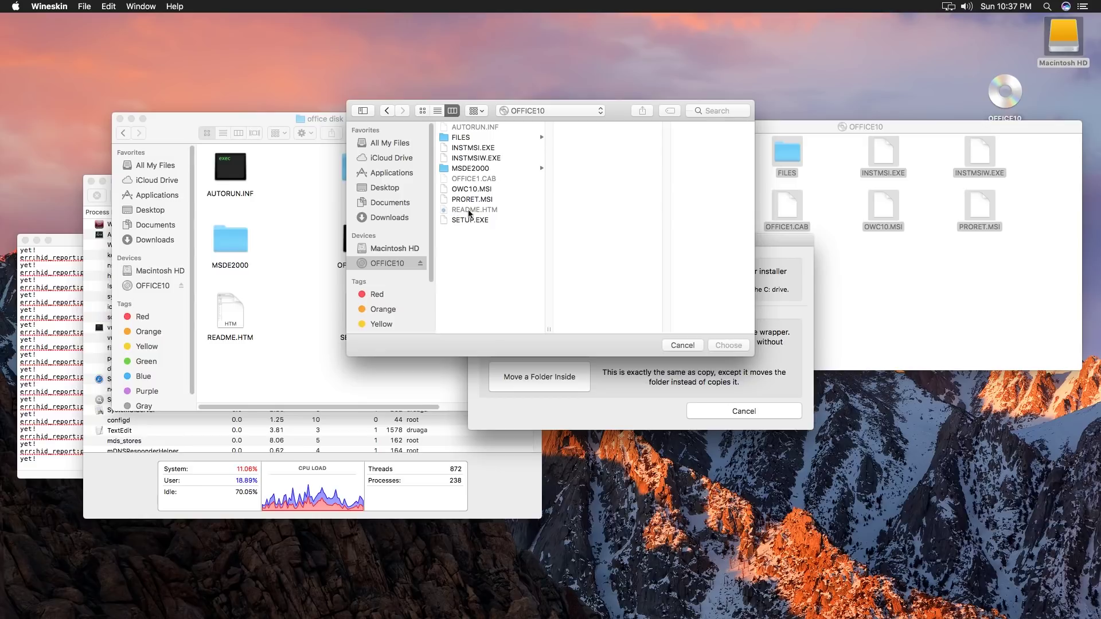
{"action": "left_click", "coordinate": [479, 222]}
{"action": "left_click", "coordinate": [728, 346]}
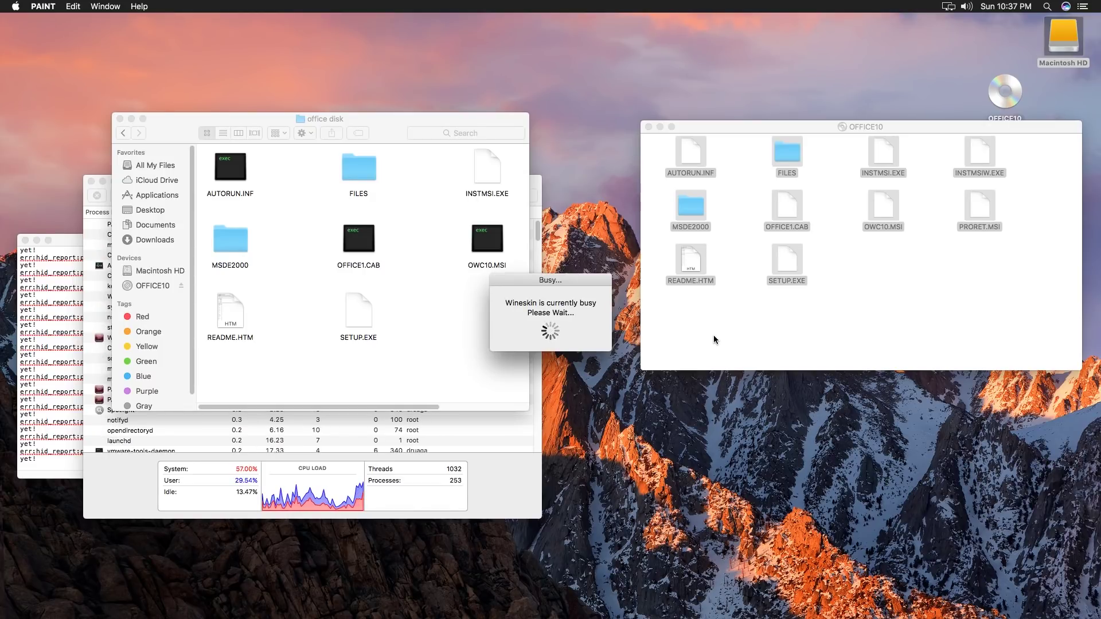
Step: Get past the opening pages of Office XP Setup with the user information left blank, and choose a Custom installation
{"action": "left_click_drag", "start_coordinate": [376, 116], "coordinate": [943, 67]}
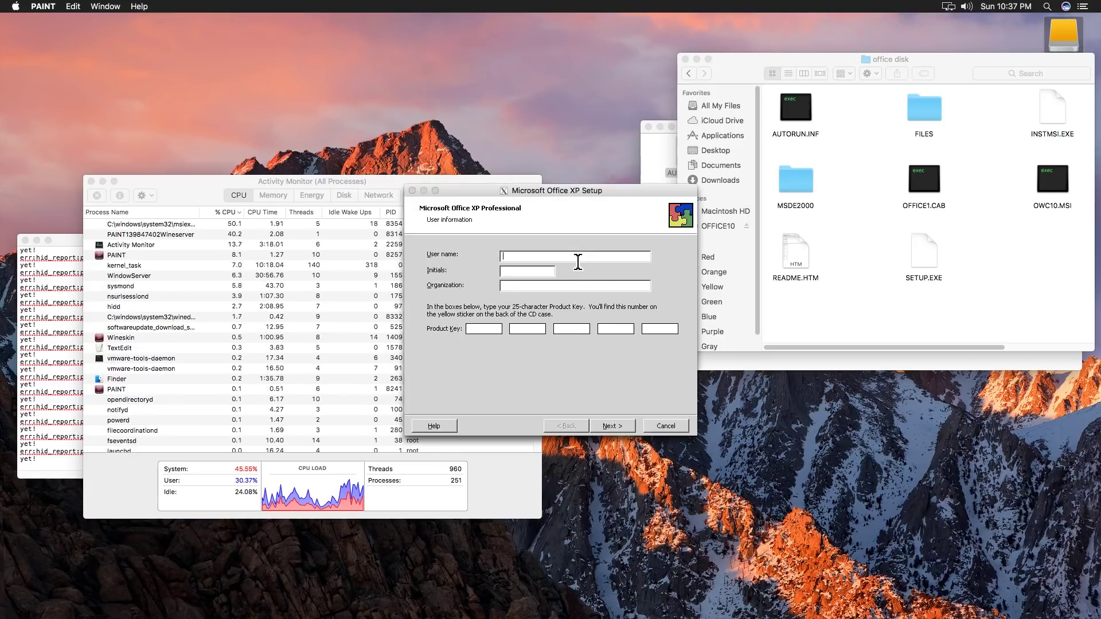
{"action": "left_click", "coordinate": [509, 406]}
{"action": "left_click", "coordinate": [612, 426]}
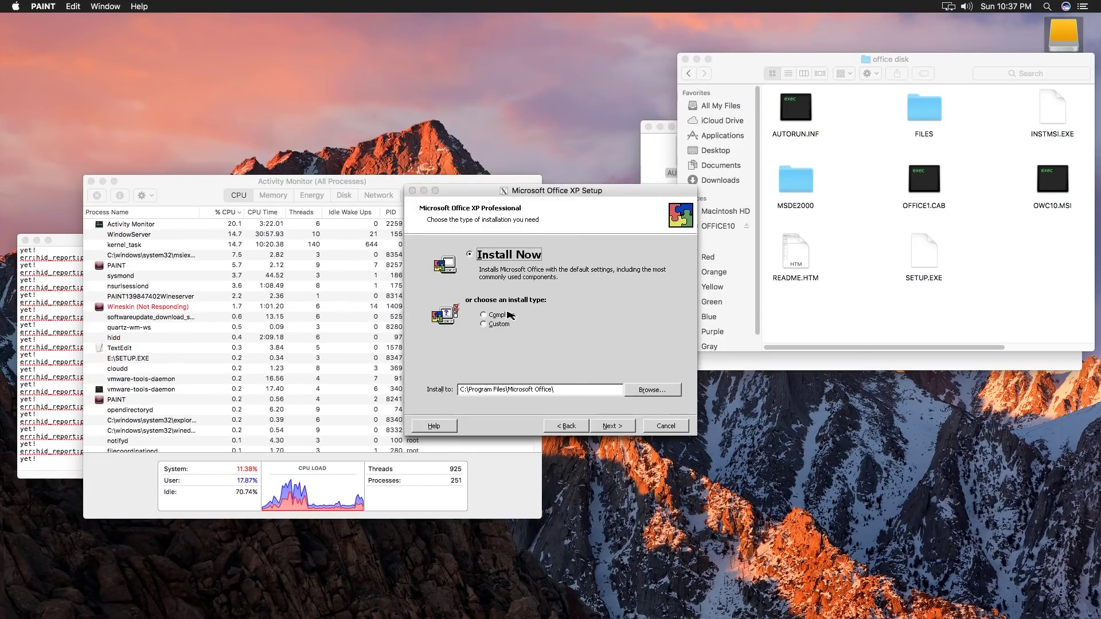
{"action": "left_click", "coordinate": [625, 428]}
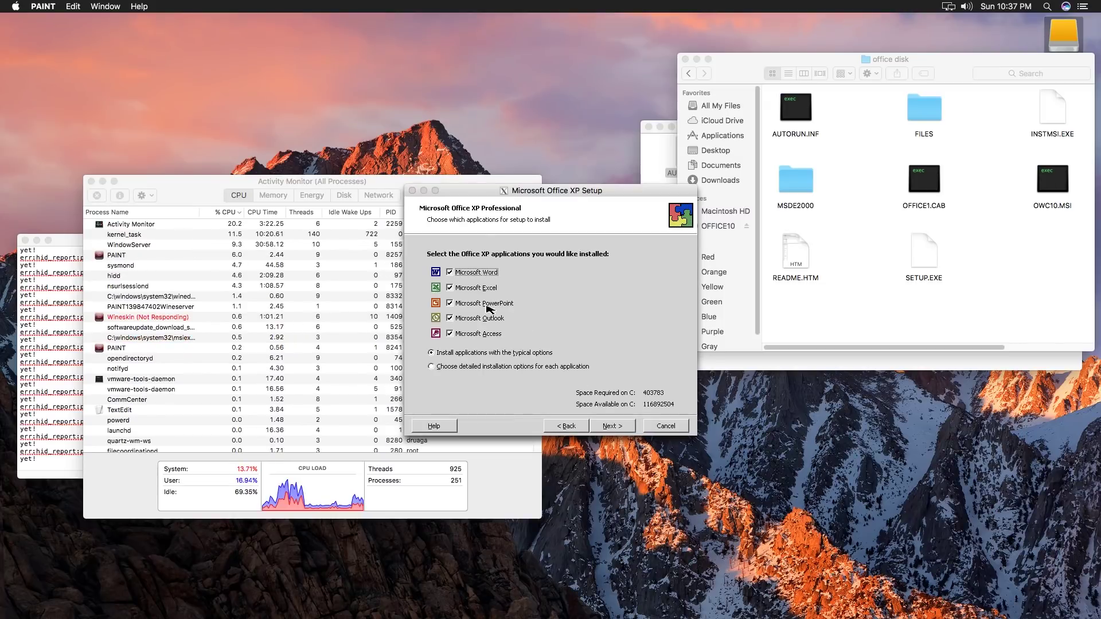
Step: Exclude Outlook, Access, PowerPoint and Excel so only Microsoft Word is selected, and start the installation with the typical options
{"action": "left_click", "coordinate": [469, 319]}
{"action": "left_click", "coordinate": [469, 334]}
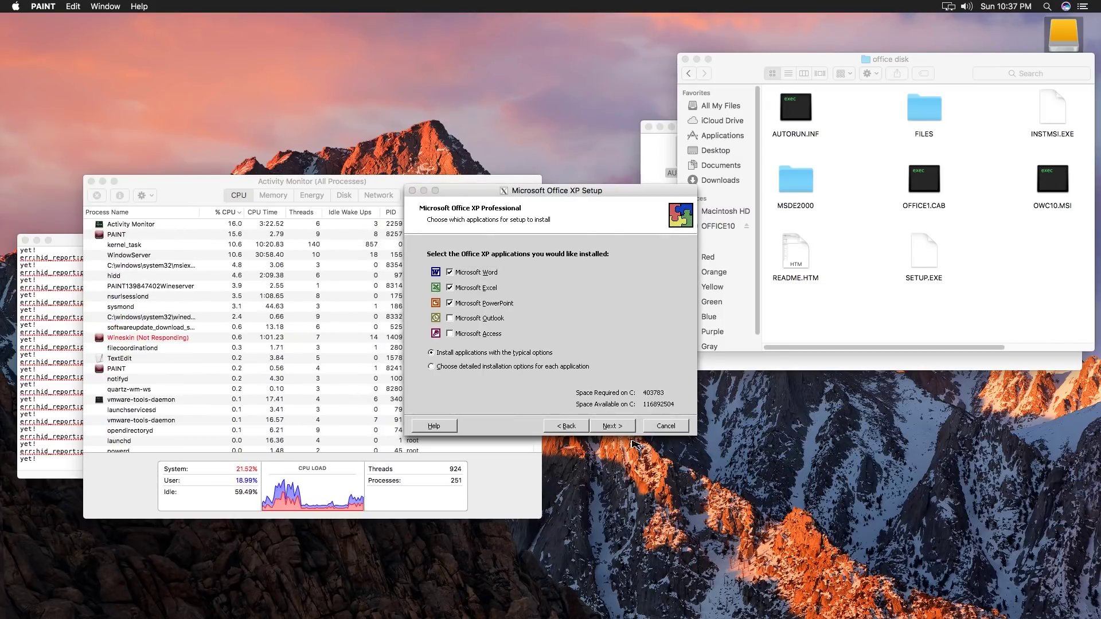
{"action": "left_click", "coordinate": [453, 303]}
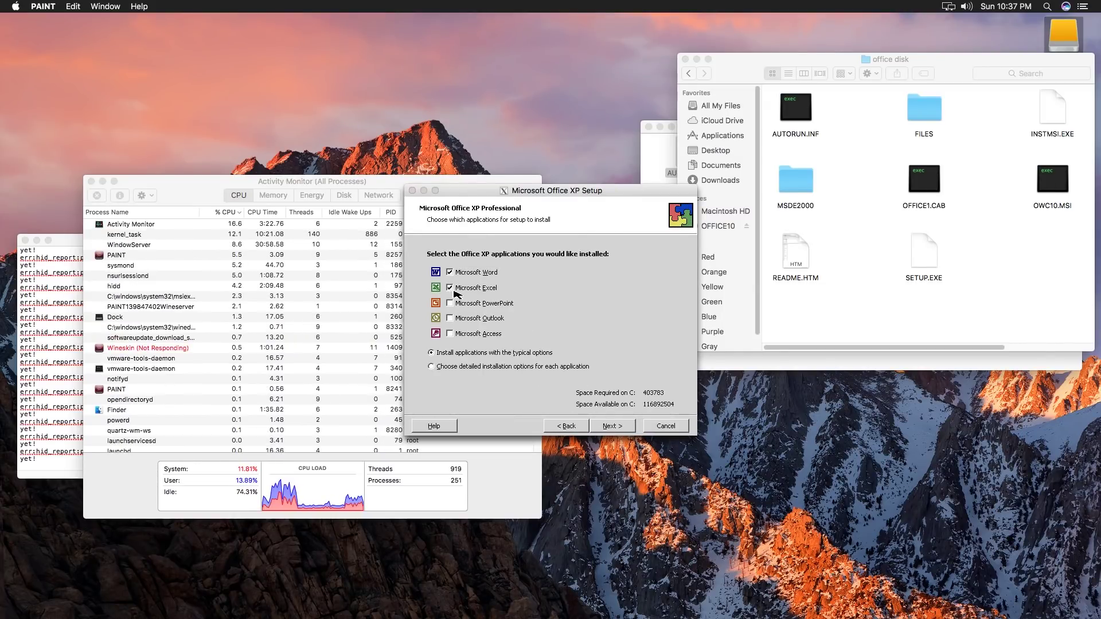
{"action": "left_click", "coordinate": [453, 288]}
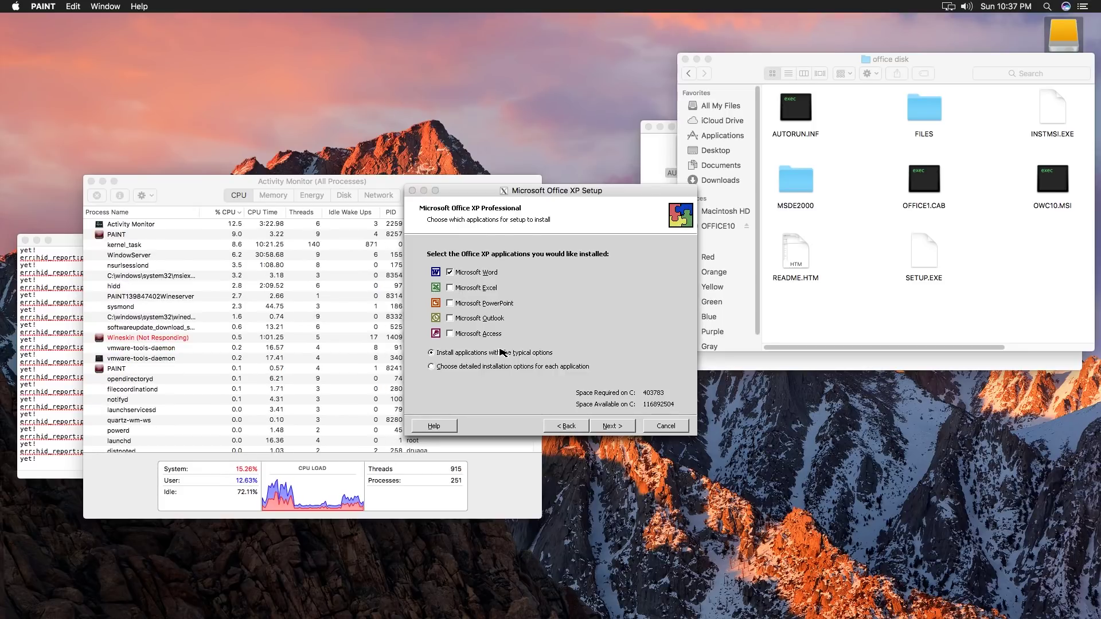
{"action": "left_click", "coordinate": [618, 425]}
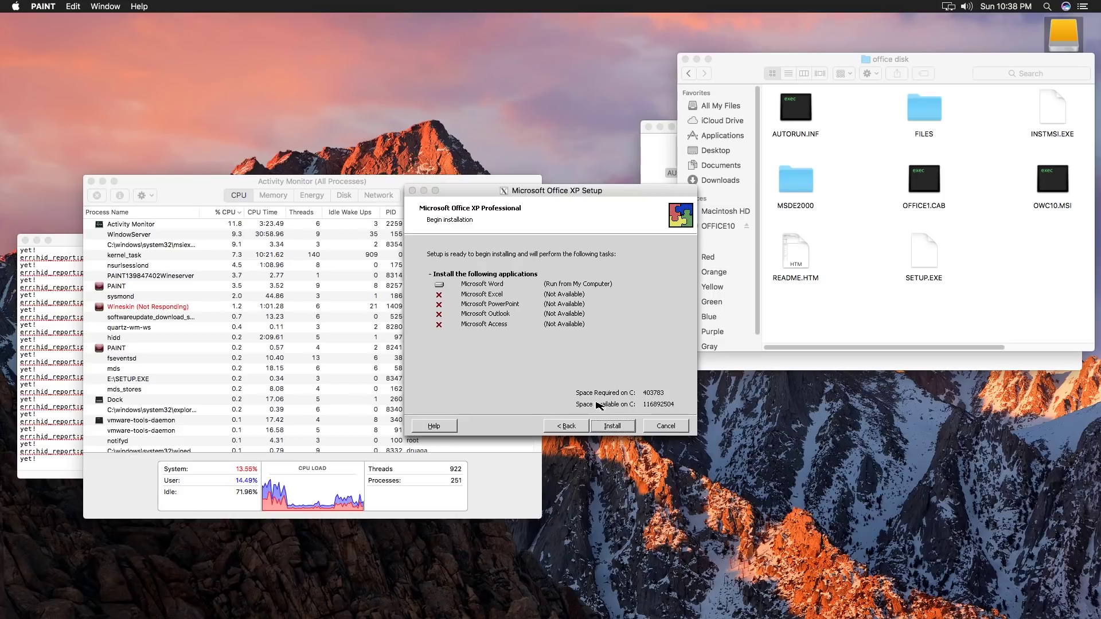
{"action": "left_click", "coordinate": [625, 428]}
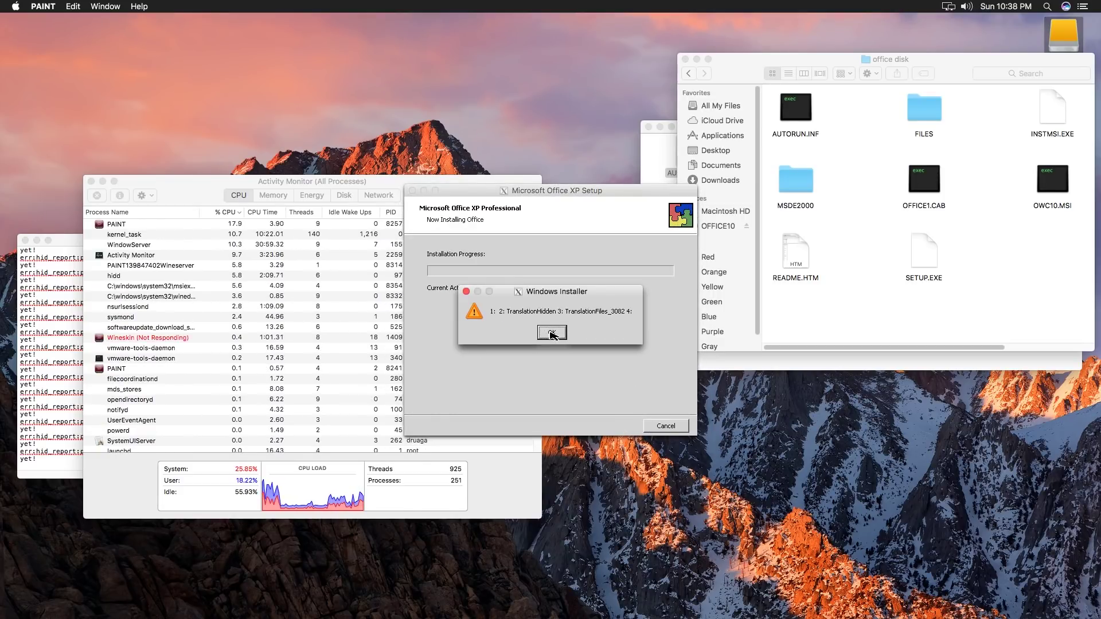
Step: Dismiss the Windows Installer warnings and Wineskin's notice, closing Microsoft Office Setup without sending the error report
{"action": "left_click", "coordinate": [549, 333]}
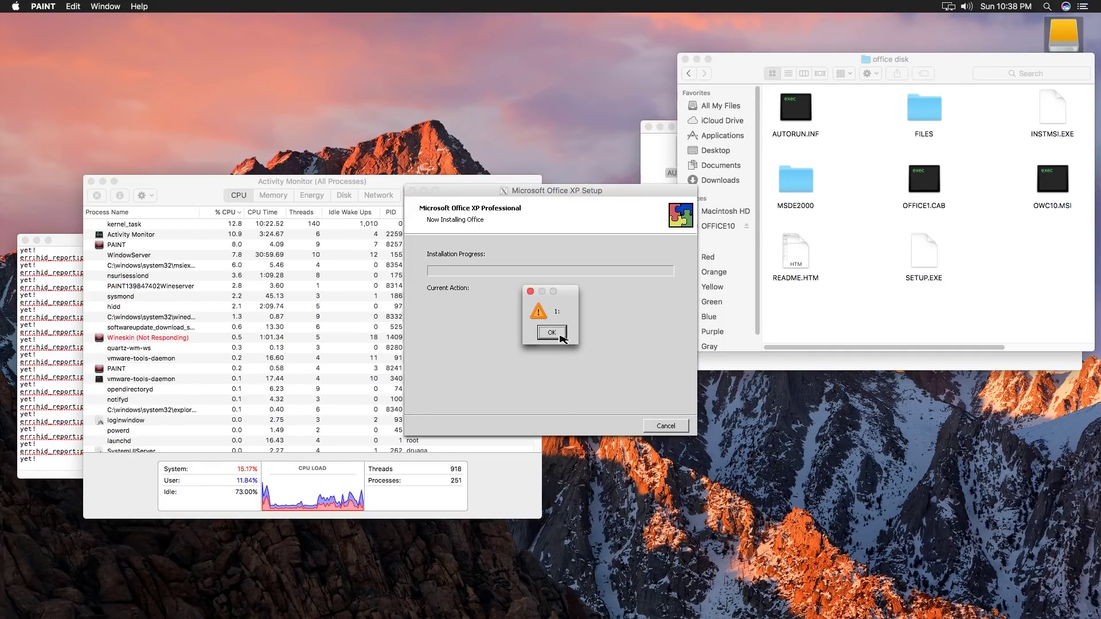
{"action": "left_click", "coordinate": [559, 338]}
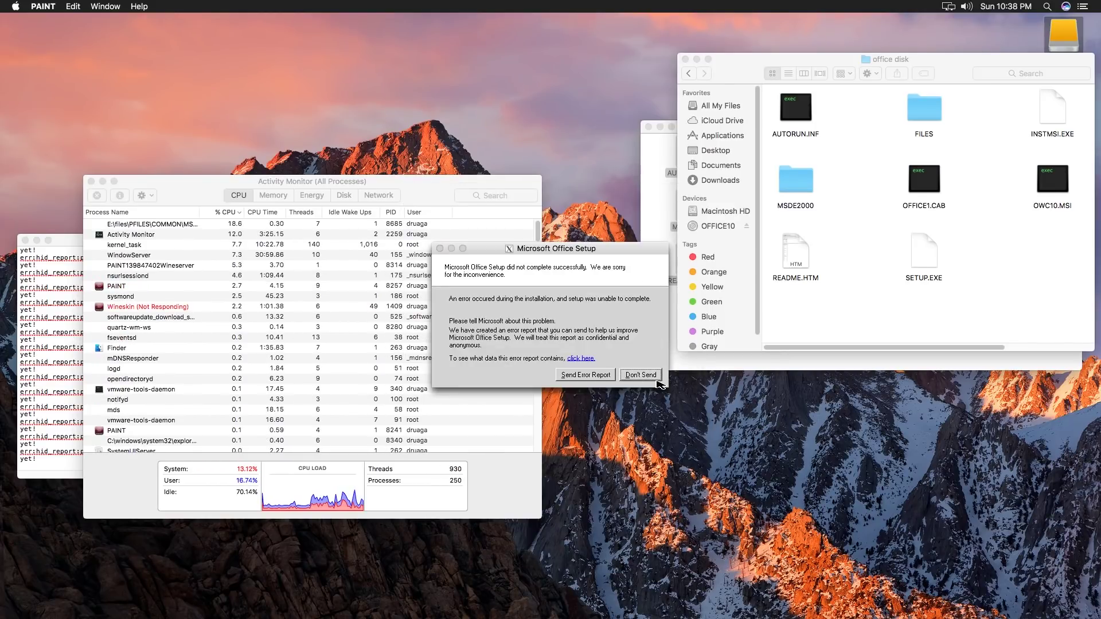
{"action": "left_click", "coordinate": [654, 377]}
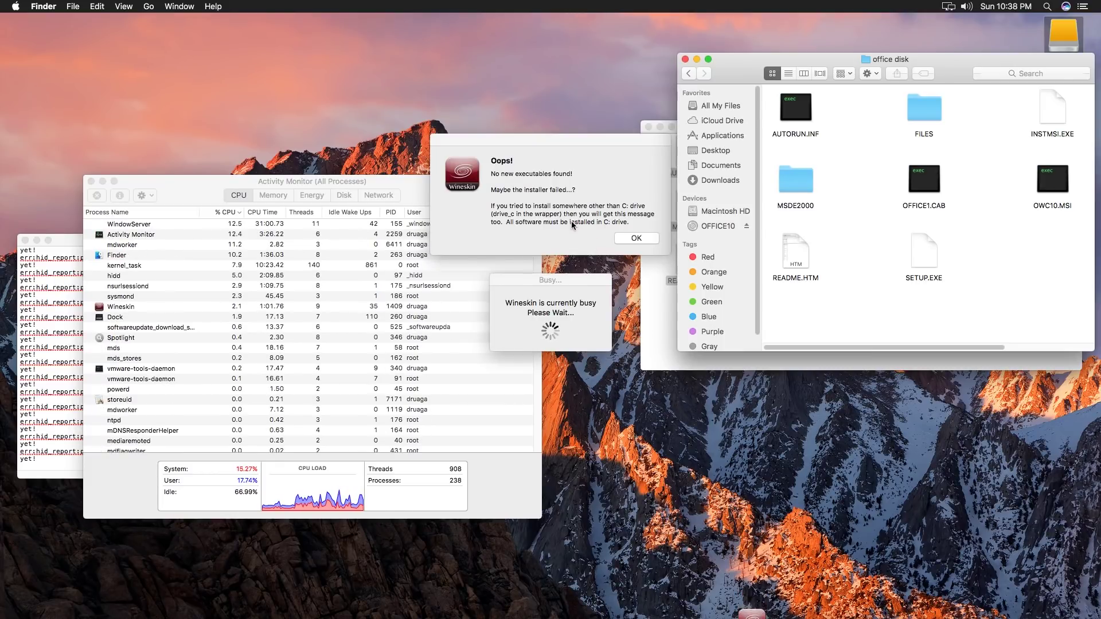
{"action": "left_click", "coordinate": [634, 239]}
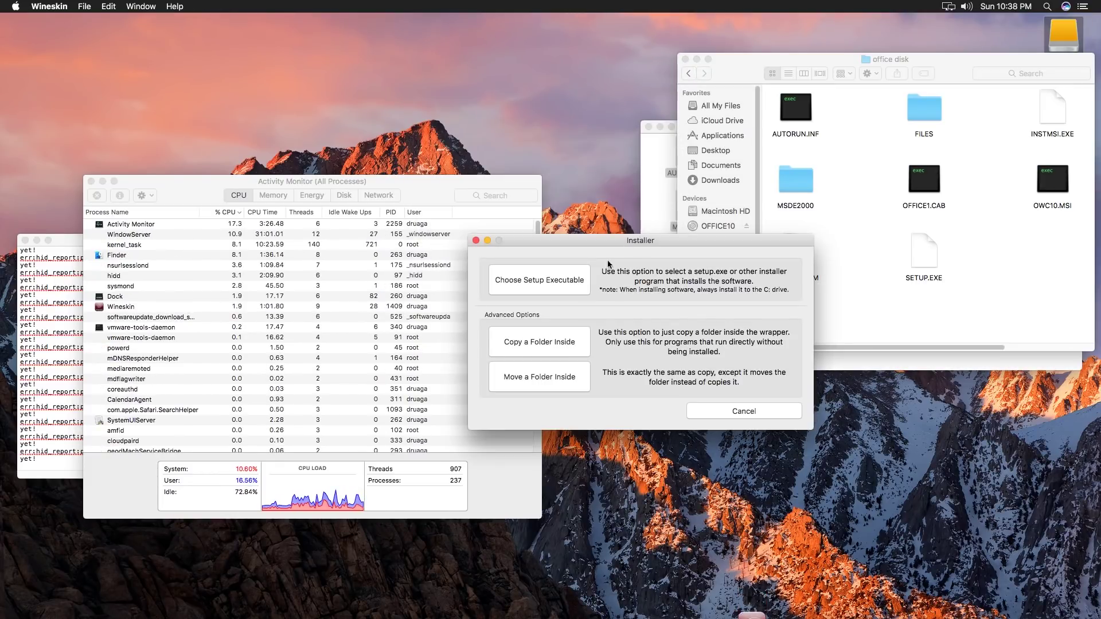
Step: Cancel the Wineskin Installer window and move the Busy window clear of Wineskin Advanced
{"action": "left_click_drag", "start_coordinate": [627, 248], "coordinate": [852, 310]}
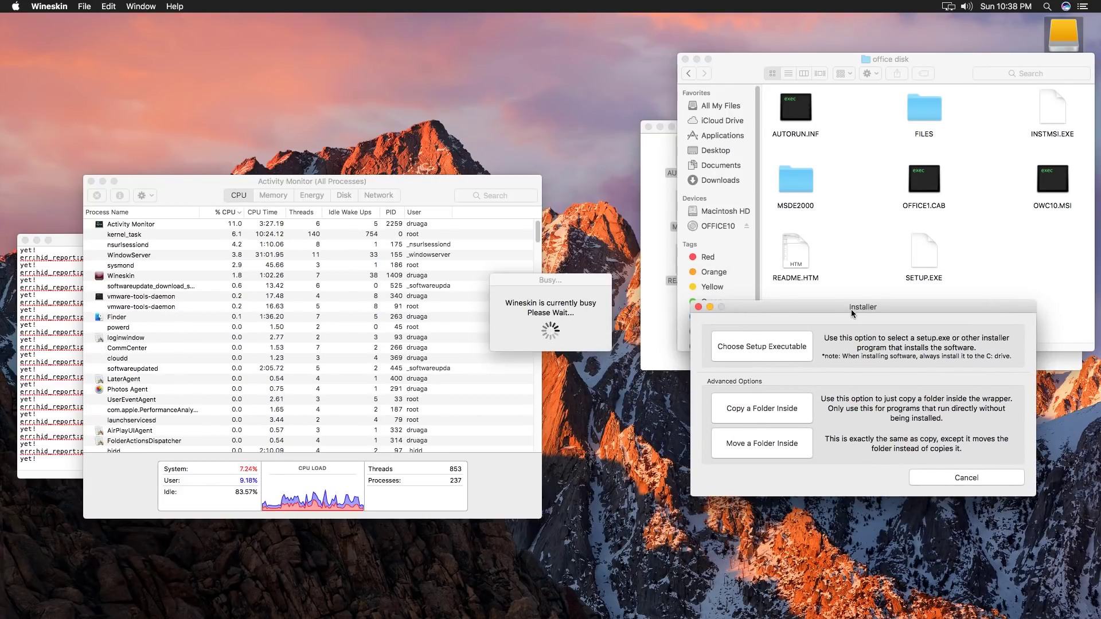
{"action": "left_click", "coordinate": [571, 294]}
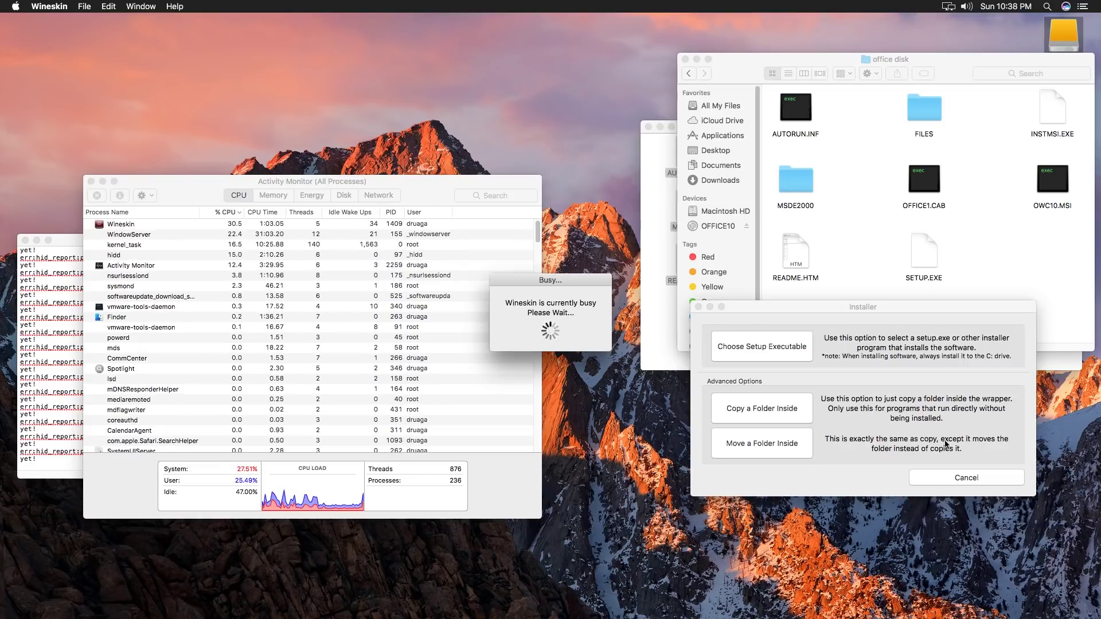
{"action": "left_click", "coordinate": [943, 478]}
{"action": "left_click_drag", "start_coordinate": [607, 208], "coordinate": [677, 215]}
{"action": "left_click", "coordinate": [582, 277]}
{"action": "left_click_drag", "start_coordinate": [583, 273], "coordinate": [598, 152]}
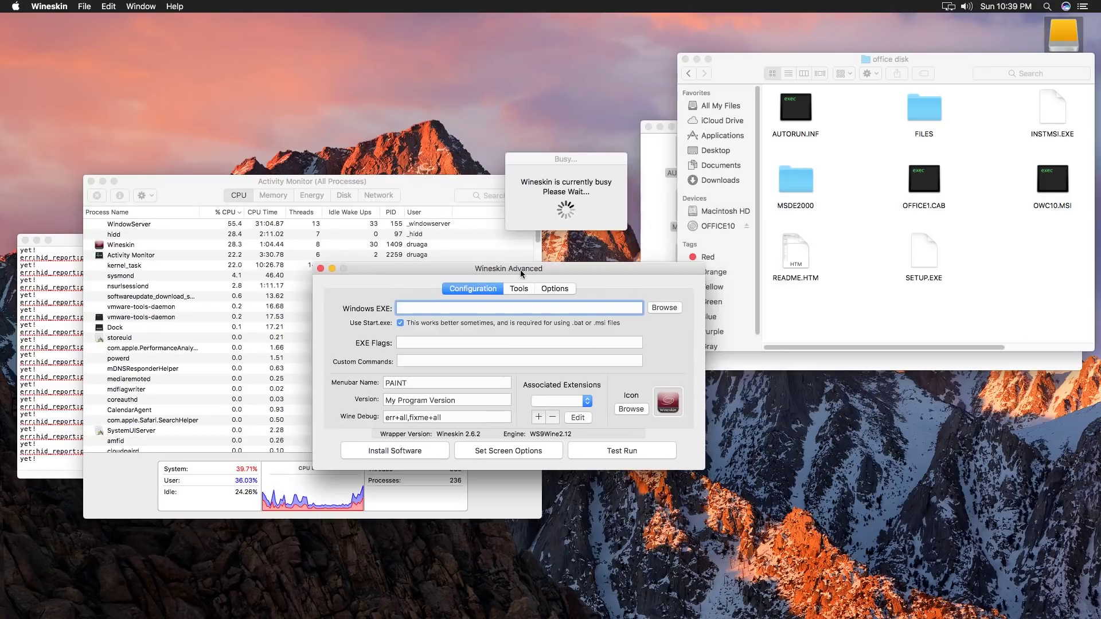
Step: Close the OFFICE10 disc window in Finder and eject the OFFICE10 disc
{"action": "left_click", "coordinate": [978, 87]}
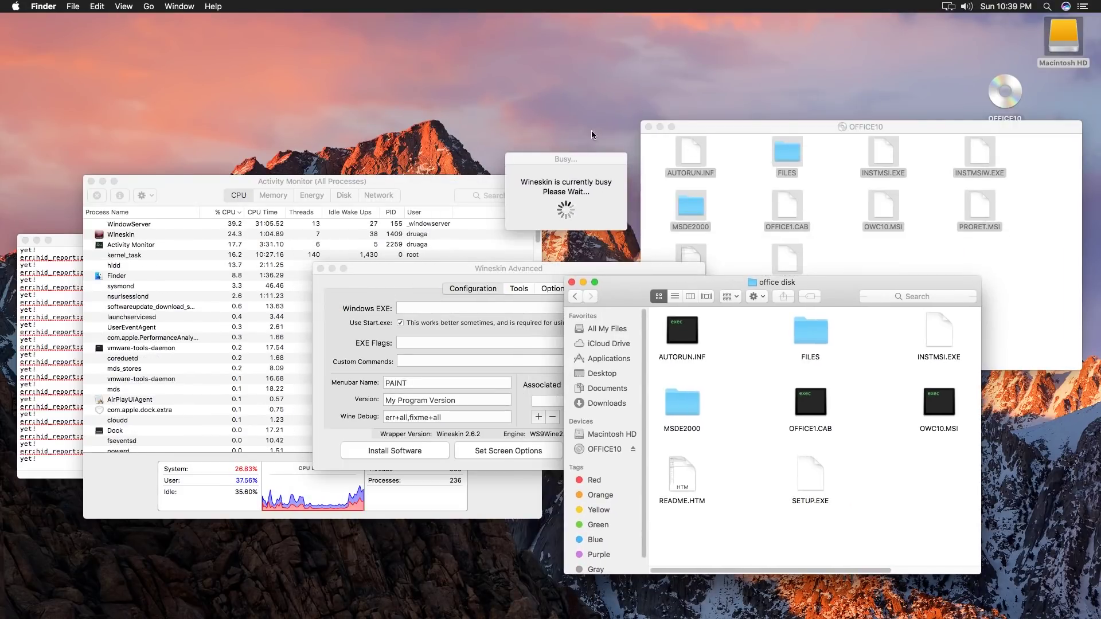
{"action": "left_click", "coordinate": [648, 127]}
{"action": "left_click_drag", "start_coordinate": [865, 297], "coordinate": [920, 265]}
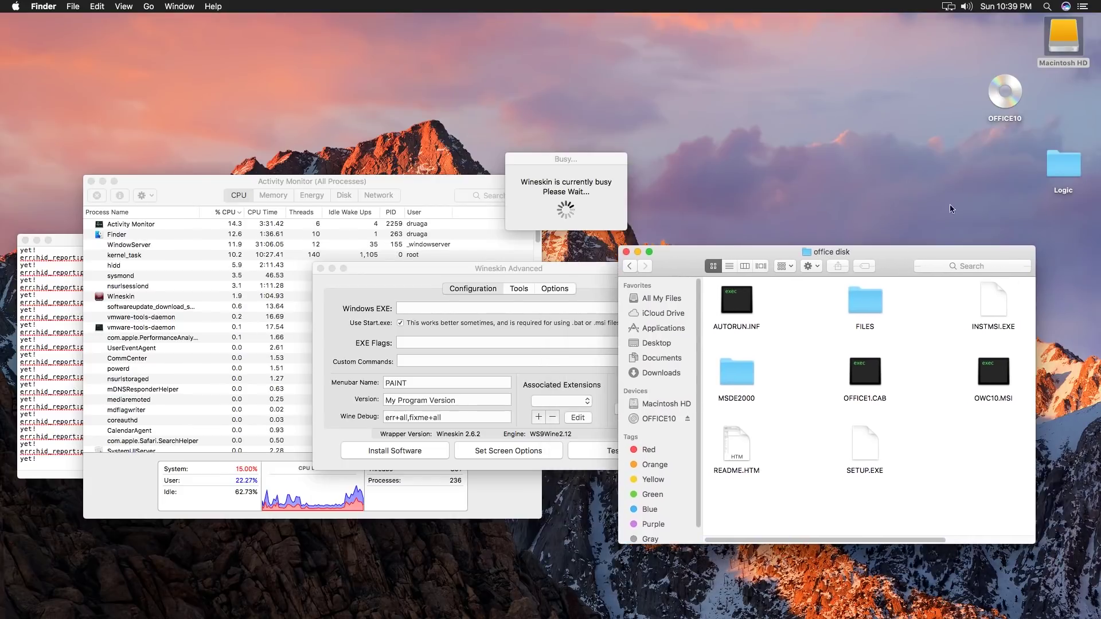
{"action": "left_click", "coordinate": [950, 204]}
{"action": "right_click", "coordinate": [1005, 103]}
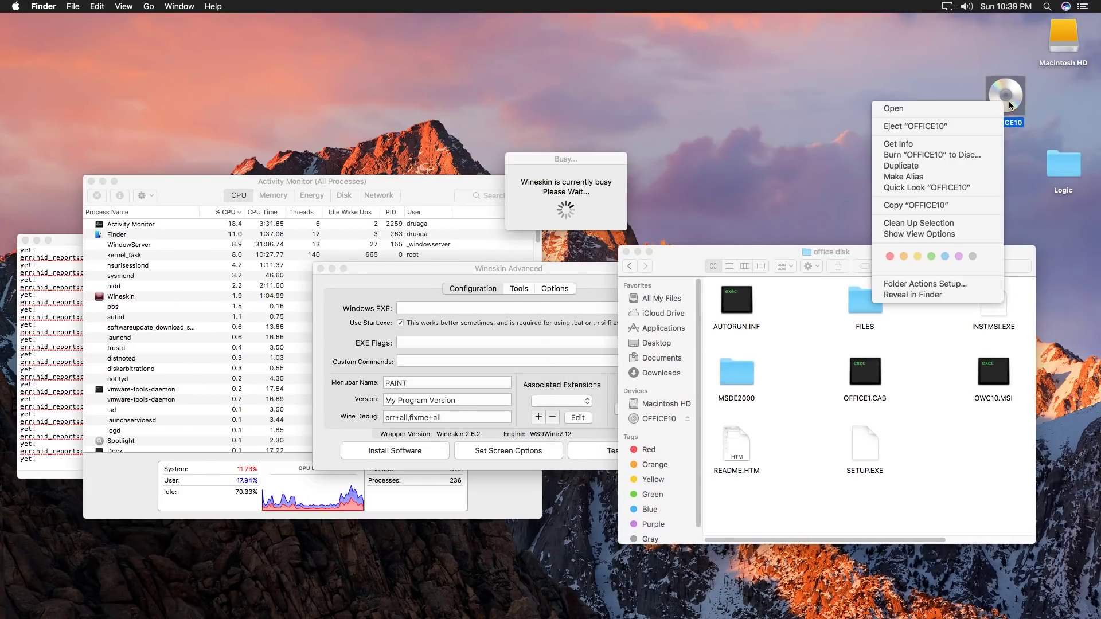
{"action": "left_click", "coordinate": [963, 126]}
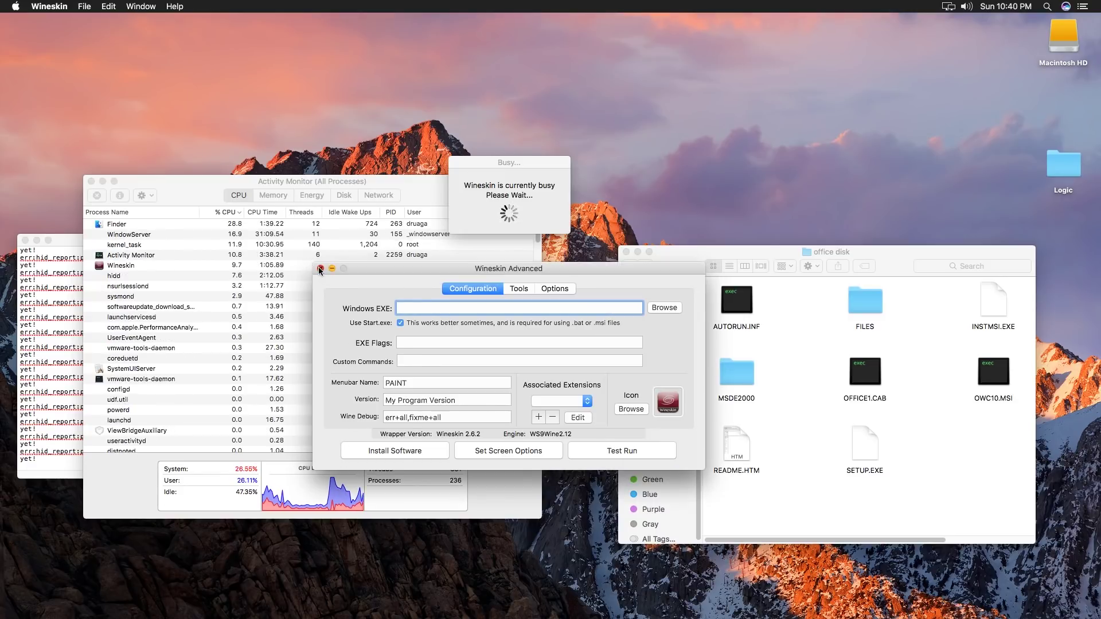
Step: Move the Busy window aside and quit Wineskin
{"action": "left_click_drag", "start_coordinate": [567, 161], "coordinate": [556, 130]}
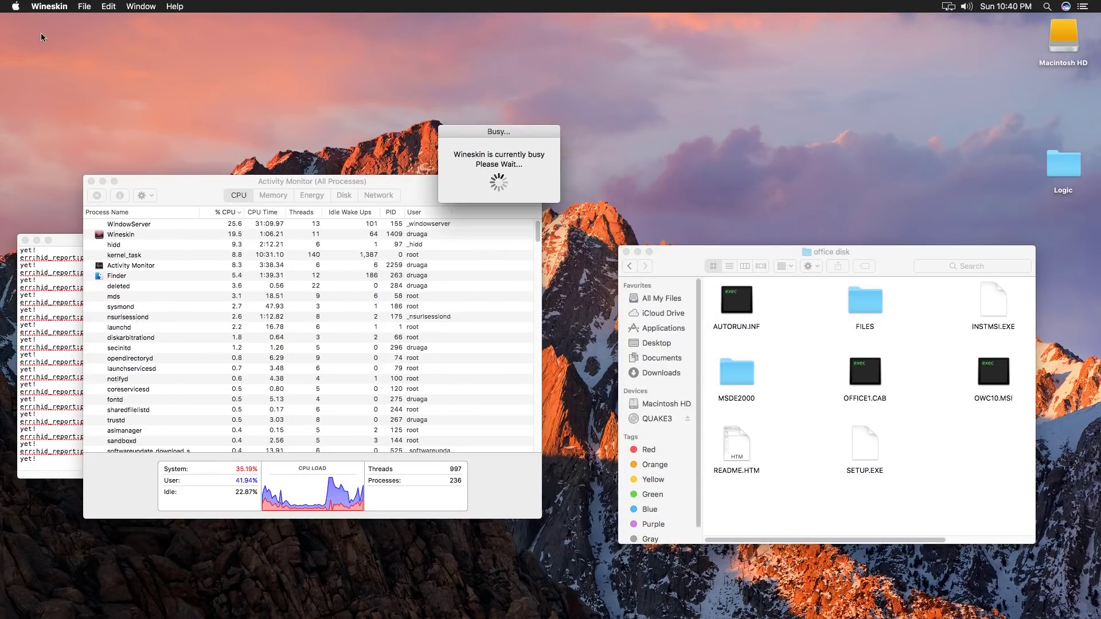
{"action": "left_click", "coordinate": [60, 7]}
{"action": "left_click", "coordinate": [73, 77]}
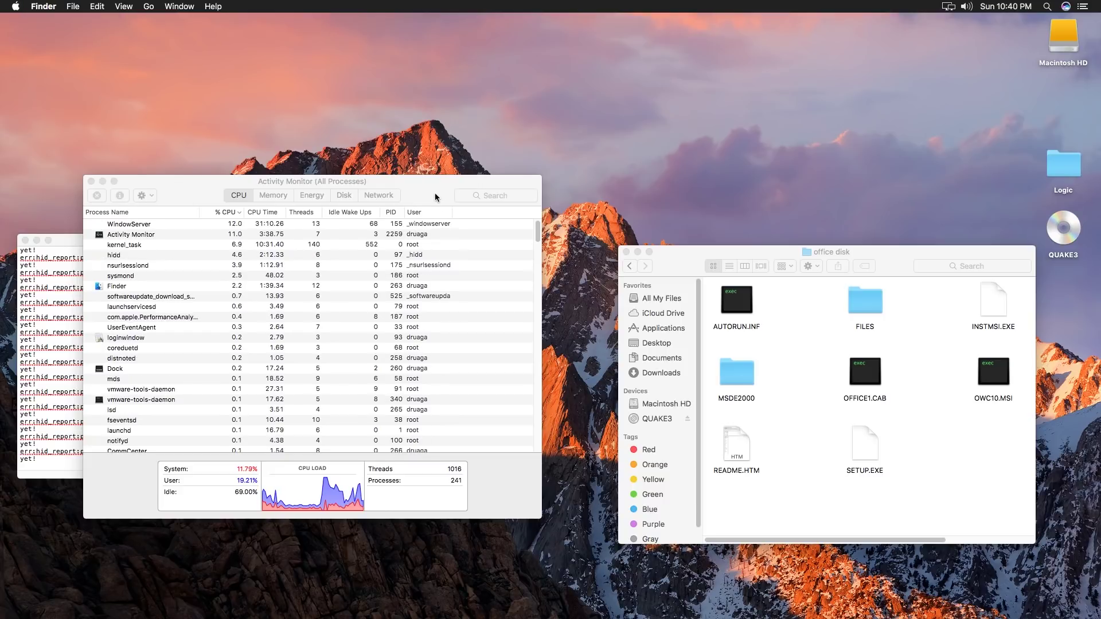
Step: Return from the office disk folder to the PAINT package contents and reopen Wineskin, placing its window beside the Finder window
{"action": "left_click_drag", "start_coordinate": [438, 197], "coordinate": [486, 254]}
{"action": "left_click", "coordinate": [629, 266]}
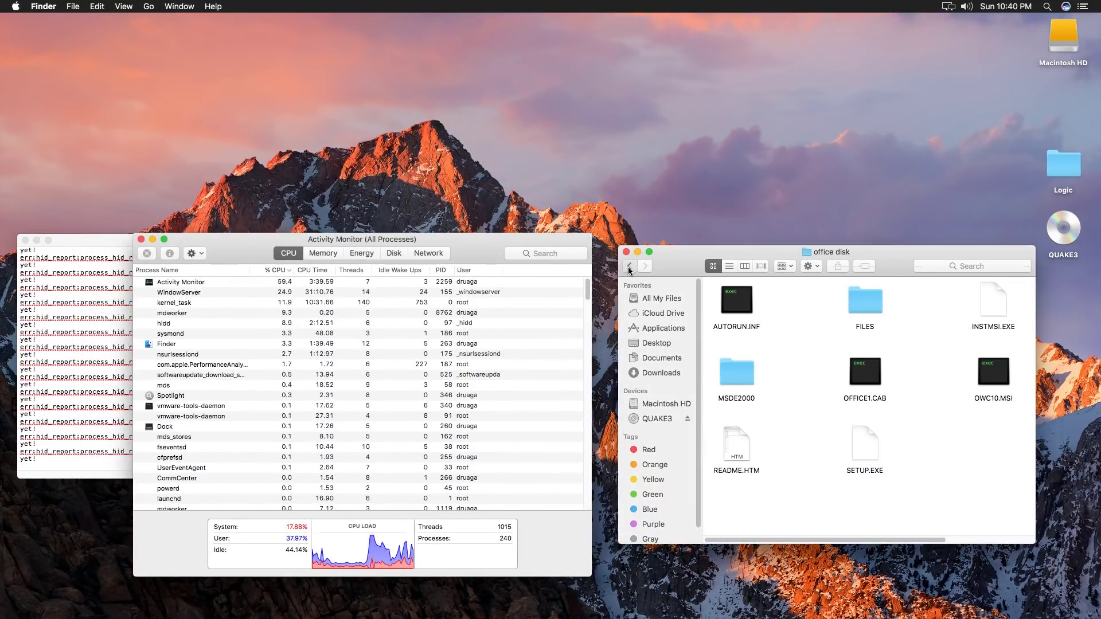
{"action": "mouse_move", "coordinate": [657, 261]}
{"action": "left_mouse_down"}
{"action": "mouse_move", "coordinate": [358, 242]}
{"action": "mouse_move", "coordinate": [278, 225]}
{"action": "left_mouse_up"}
{"action": "double_click", "coordinate": [497, 268]}
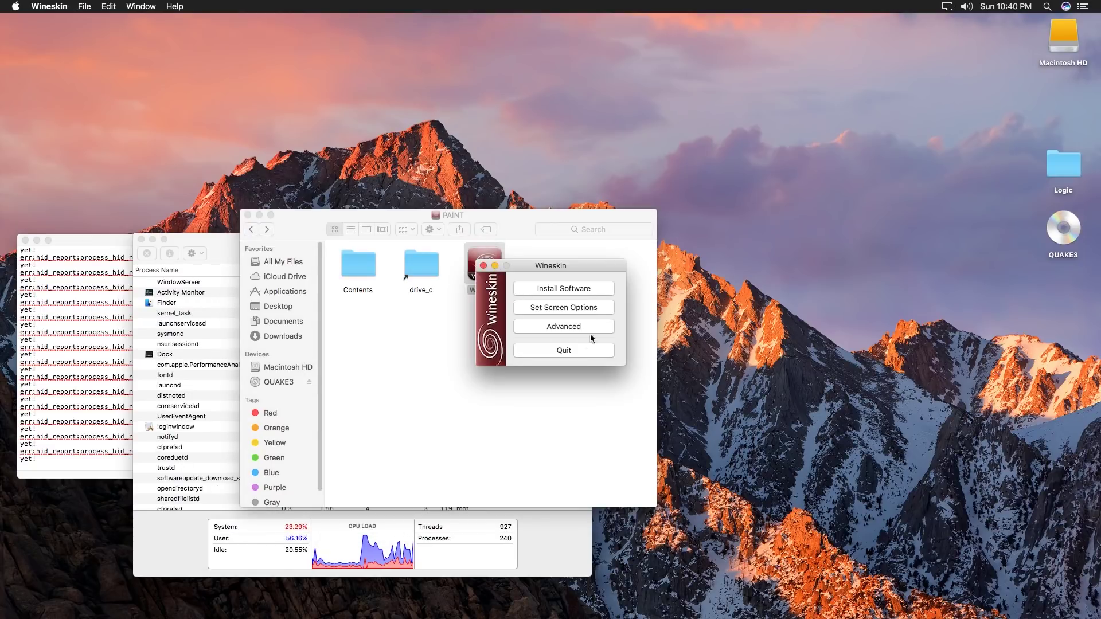
{"action": "left_click_drag", "start_coordinate": [616, 266], "coordinate": [799, 269]}
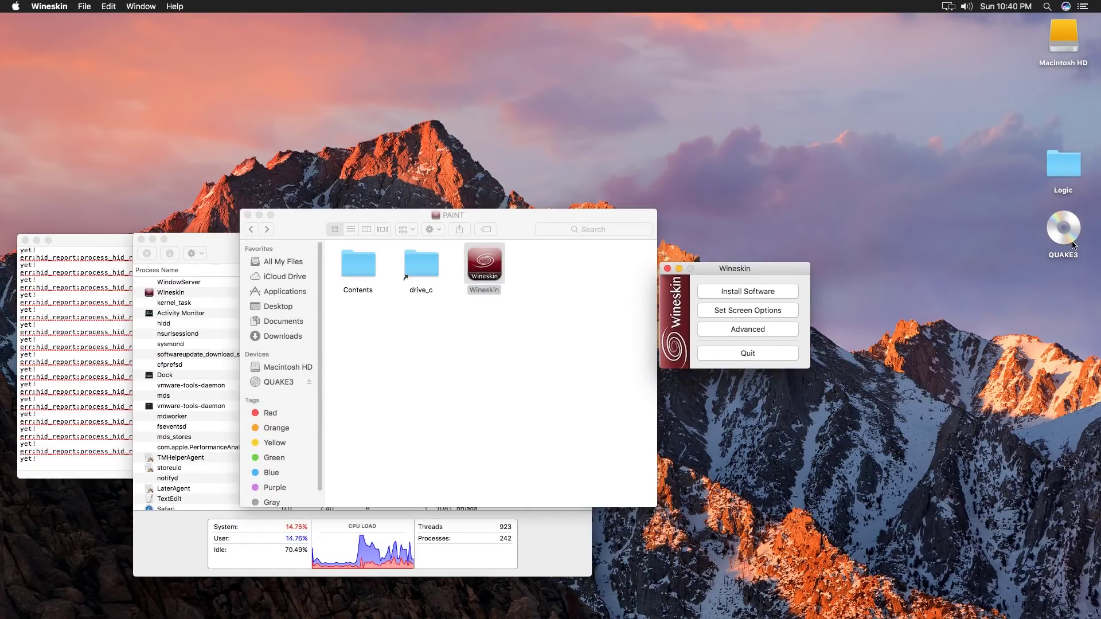
Step: Launch setup.exe from the QUAKE3 disc as the setup executable through Wineskin's software installer
{"action": "left_click", "coordinate": [753, 292]}
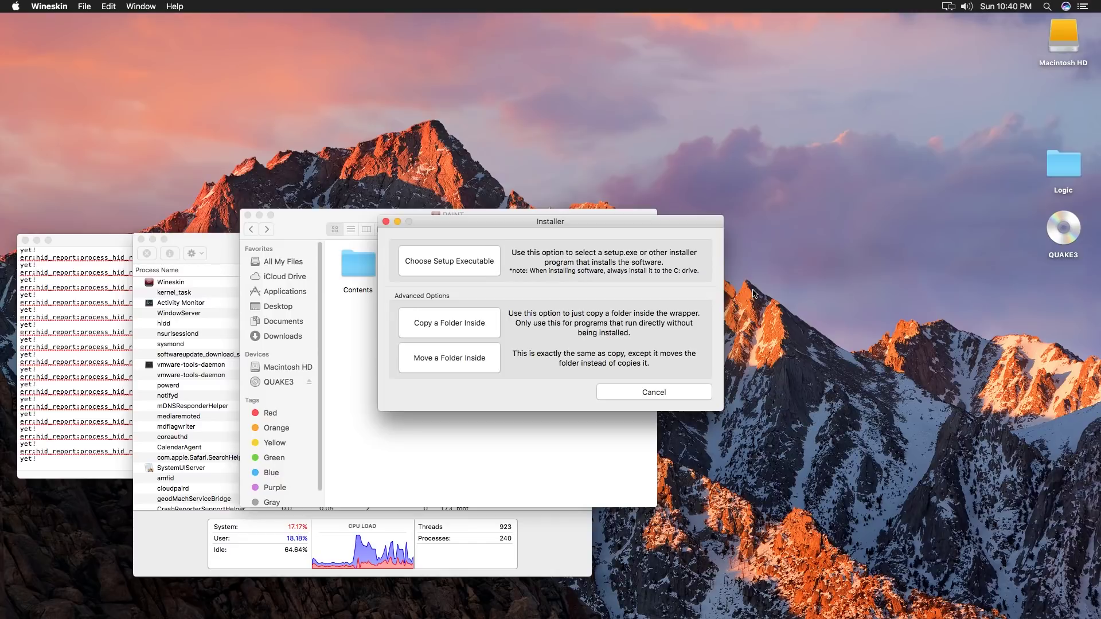
{"action": "left_click", "coordinate": [471, 260]}
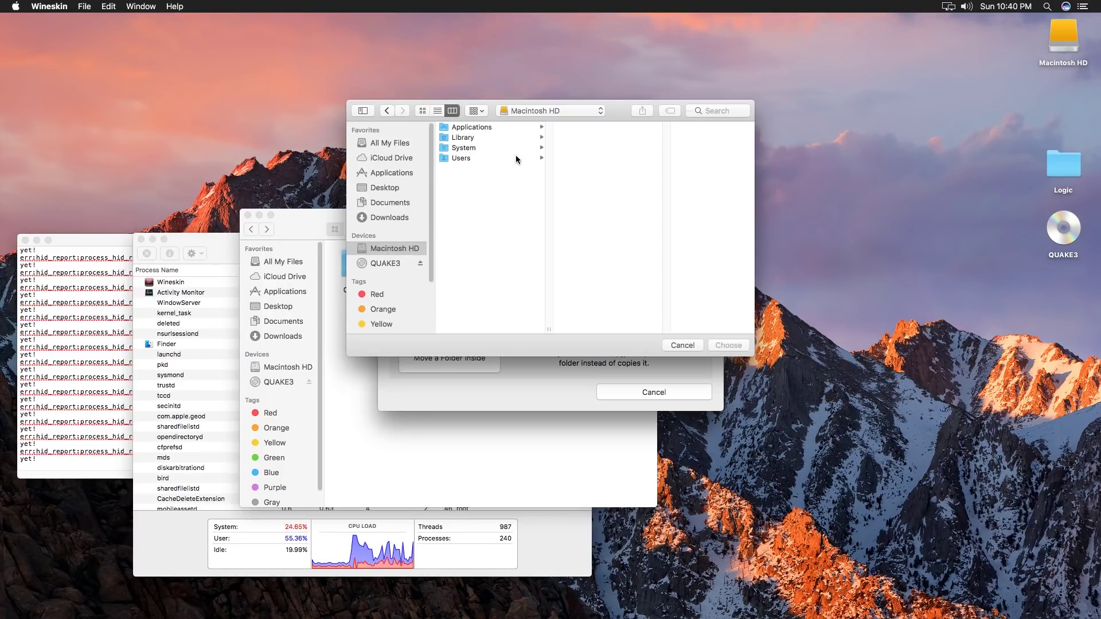
{"action": "left_click", "coordinate": [374, 264]}
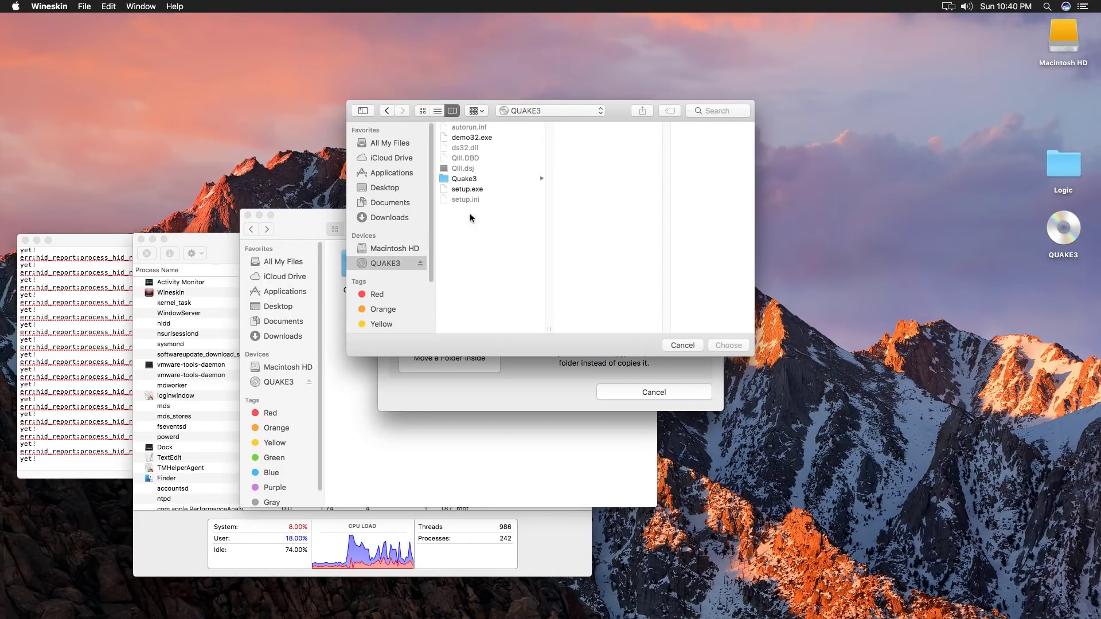
{"action": "left_click", "coordinate": [467, 189]}
{"action": "left_click", "coordinate": [730, 345]}
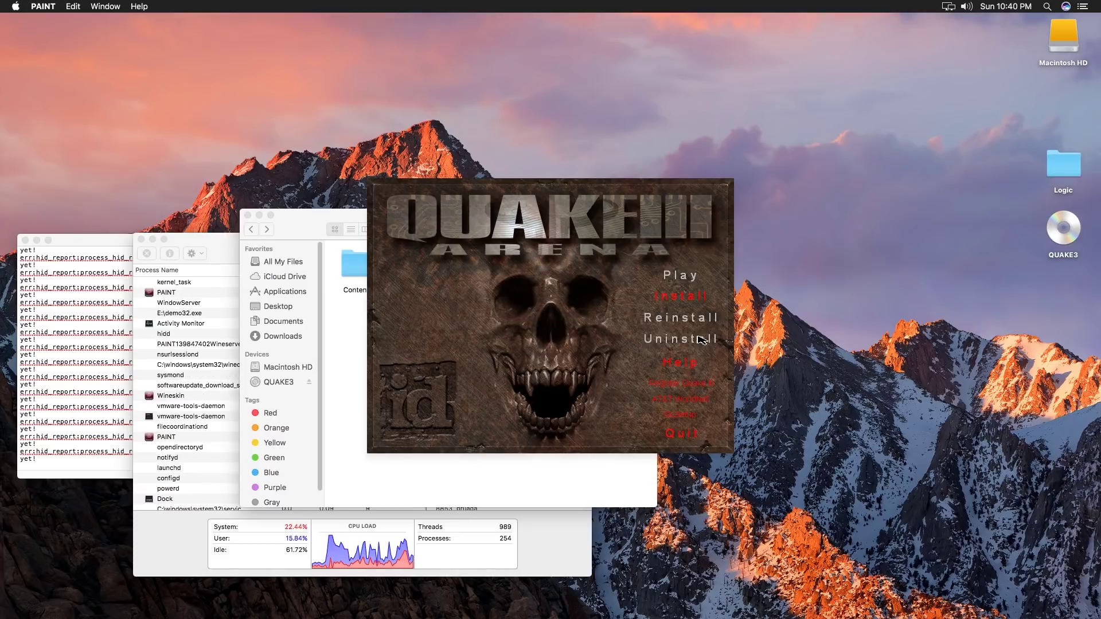
Step: Start the Quake III Arena installation and accept the software license agreement
{"action": "left_click", "coordinate": [691, 299]}
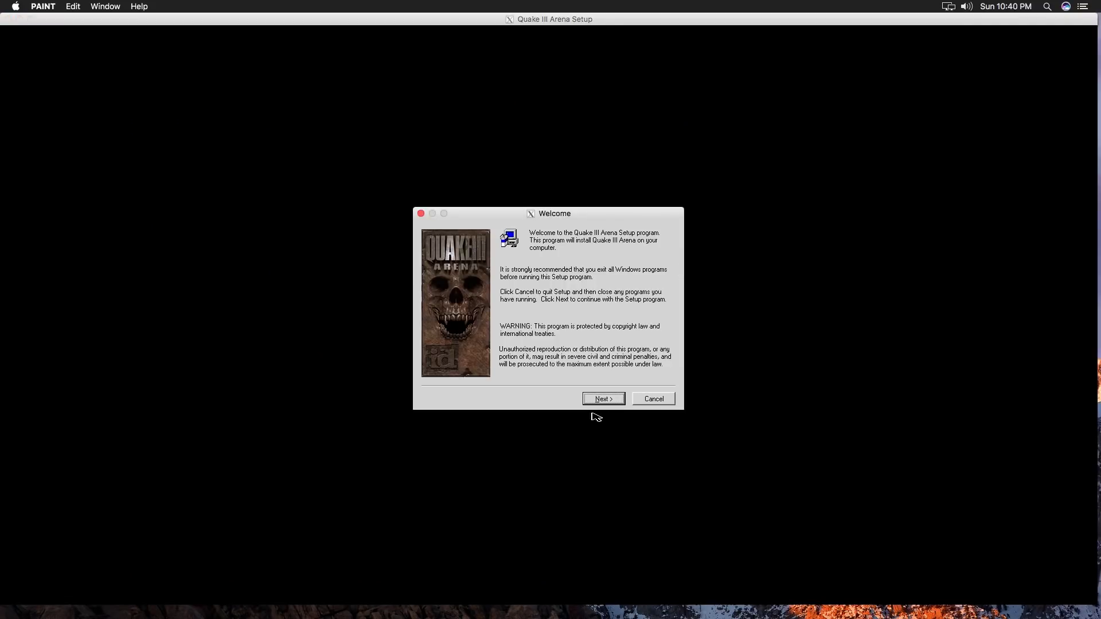
{"action": "left_click", "coordinate": [604, 399]}
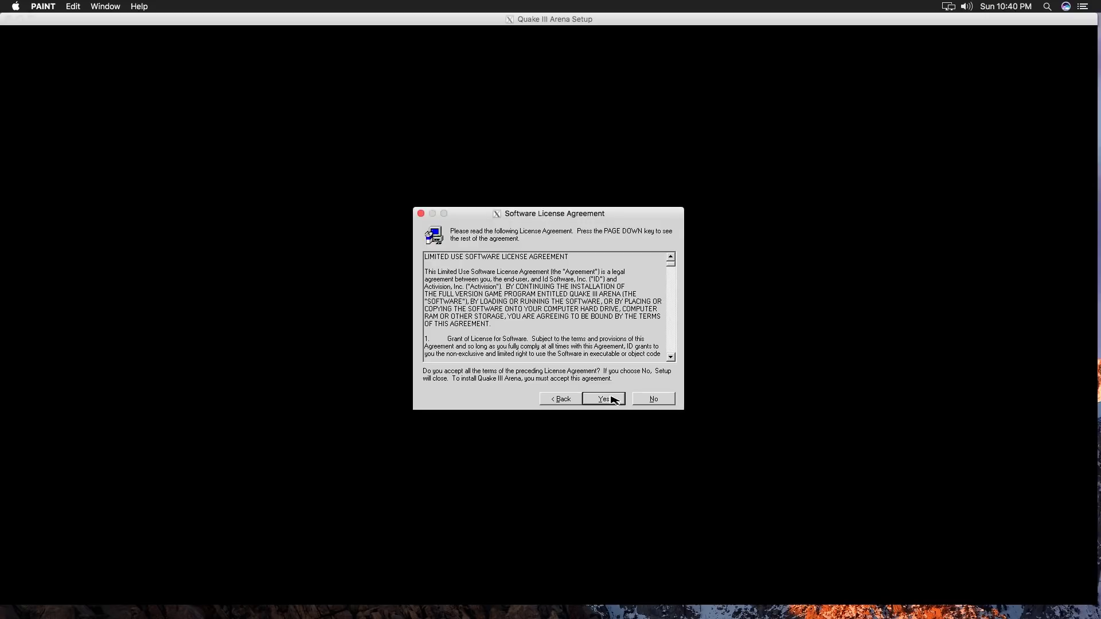
{"action": "left_click", "coordinate": [612, 400]}
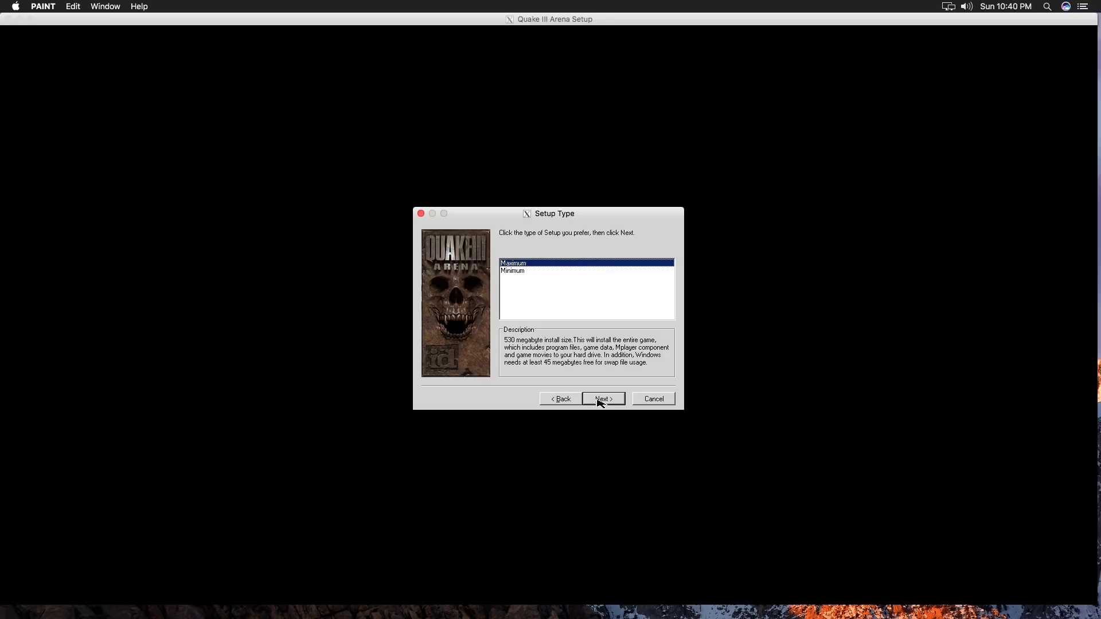
Step: Compare the Minimum and Maximum setup types, keep Maximum, and continue through the setup pages until file copying starts
{"action": "left_click", "coordinate": [521, 274]}
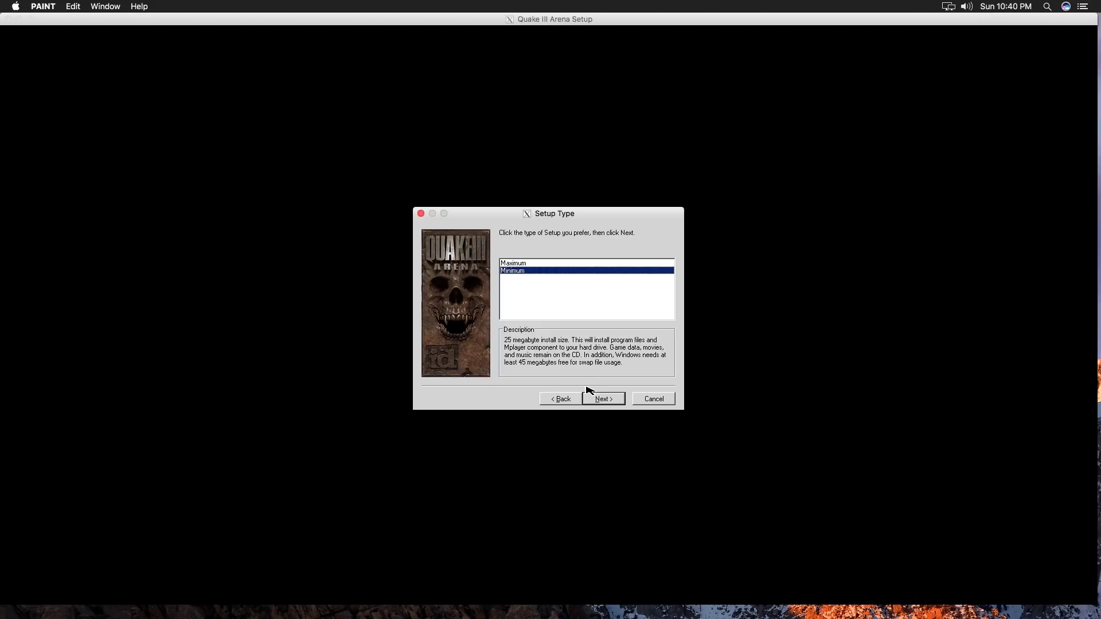
{"action": "left_click", "coordinate": [540, 264]}
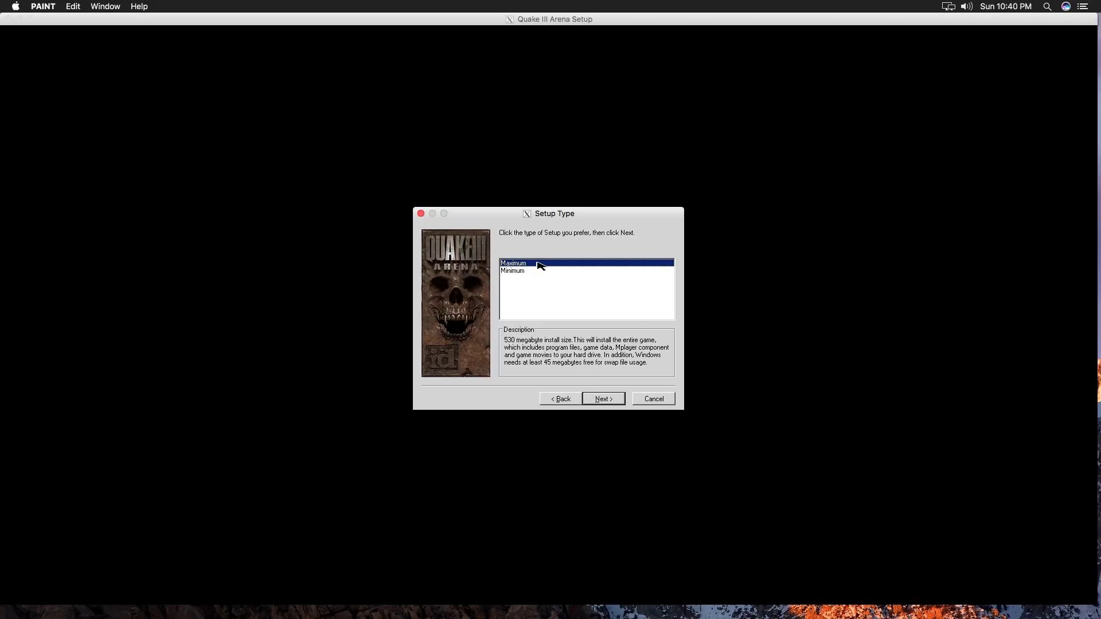
{"action": "left_click", "coordinate": [601, 400]}
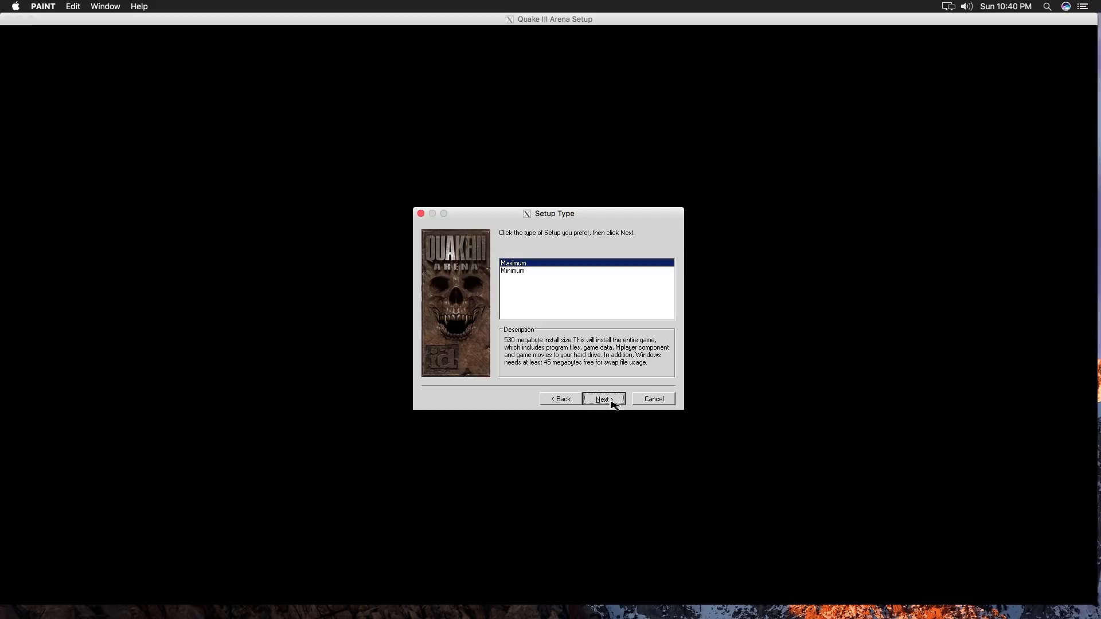
{"action": "left_click", "coordinate": [602, 399]}
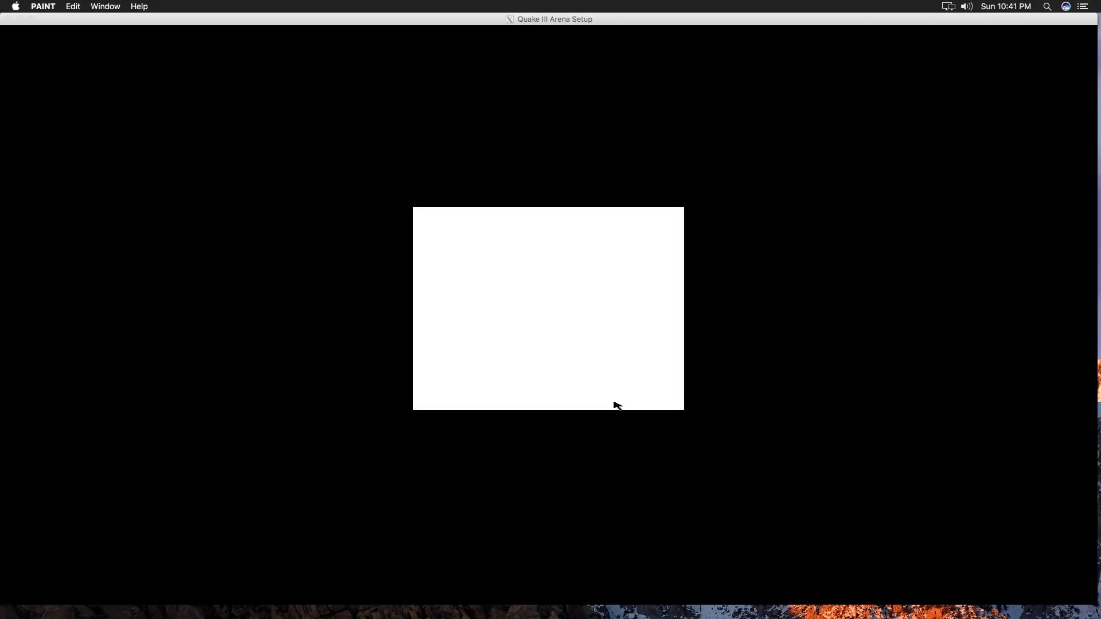
{"action": "left_click", "coordinate": [615, 401]}
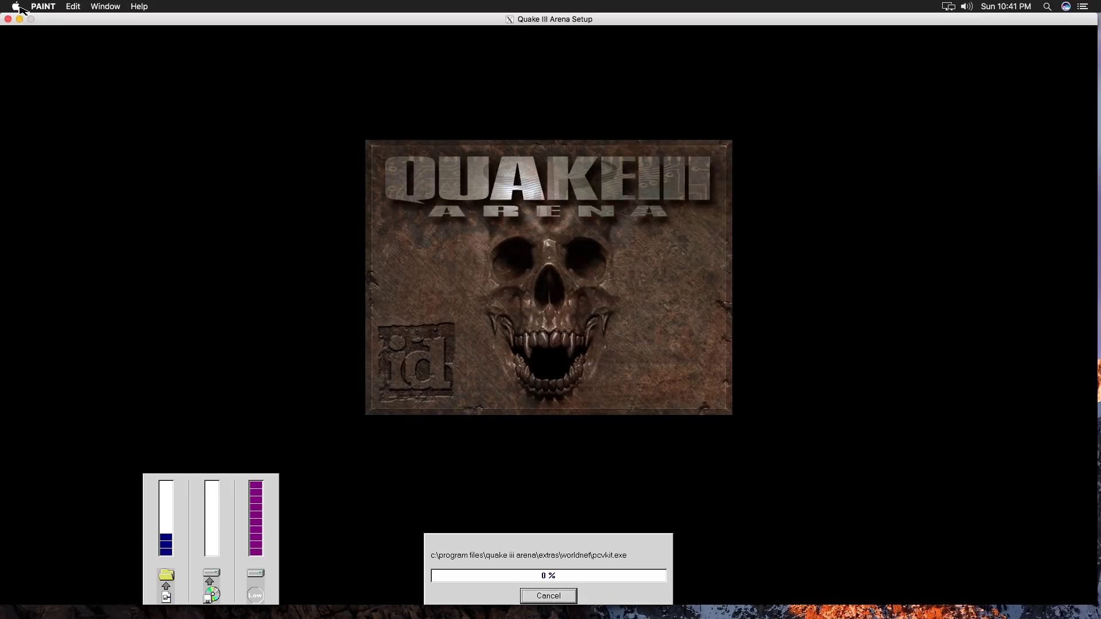
{"action": "left_click", "coordinate": [16, 7]}
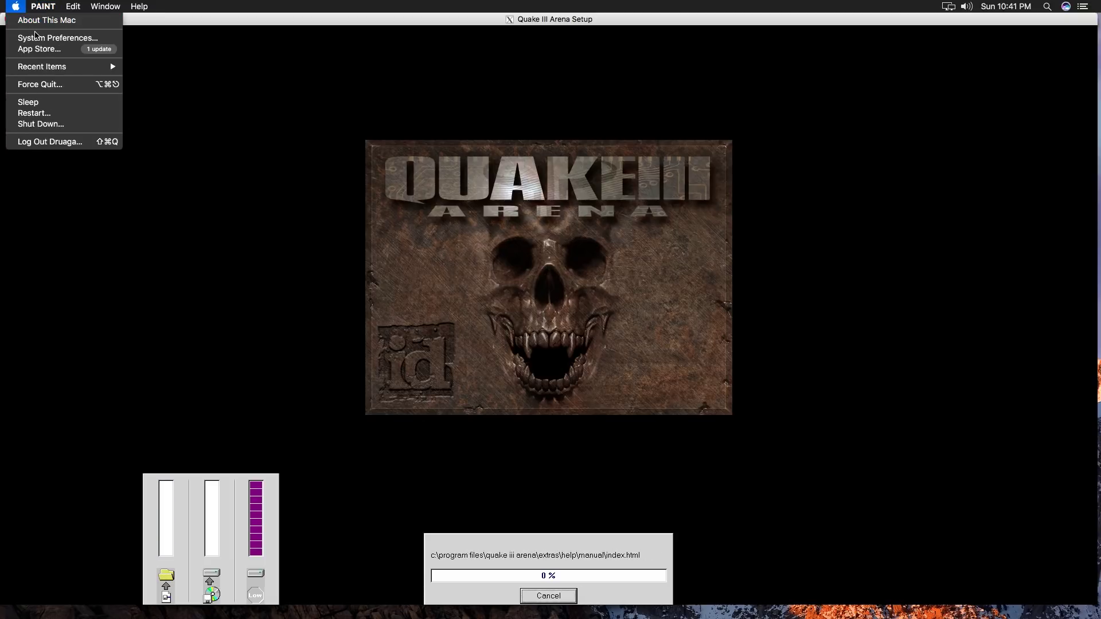
{"action": "left_click", "coordinate": [270, 104]}
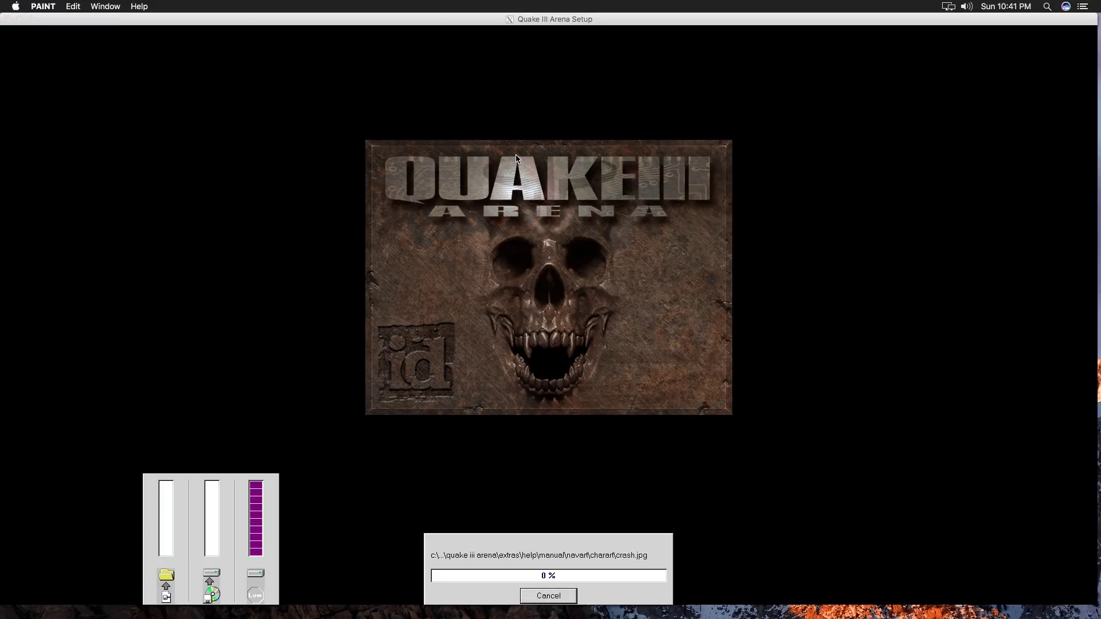
{"action": "left_click_drag", "start_coordinate": [689, 128], "coordinate": [502, 136]}
{"action": "left_click", "coordinate": [506, 141]}
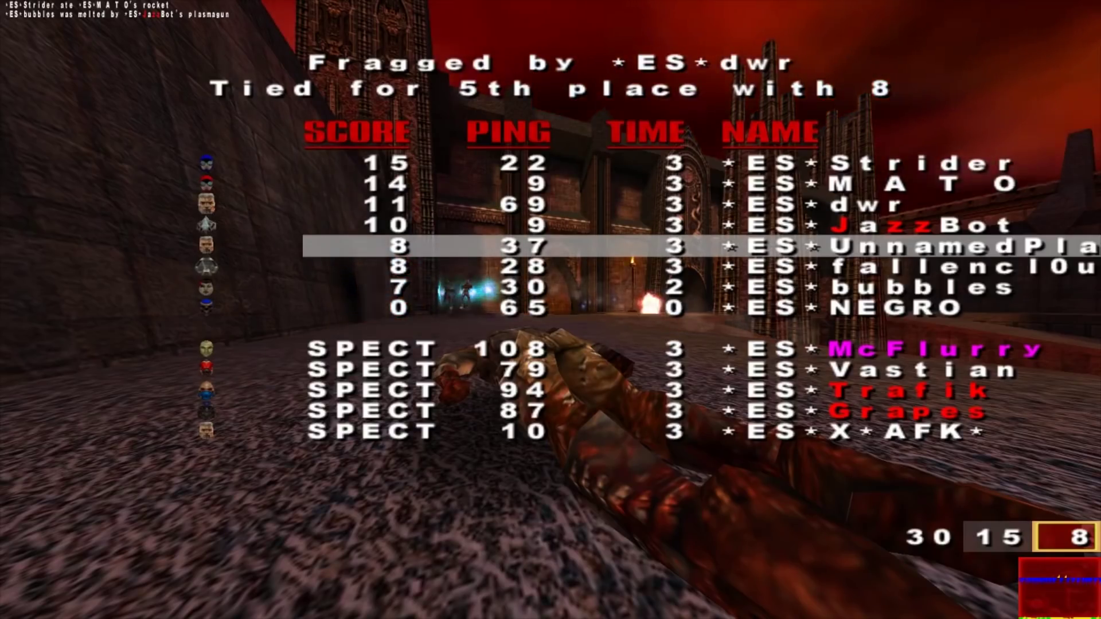
{"action": "left_click", "coordinate": [551, 309]}
{"action": "key", "text": "w"}
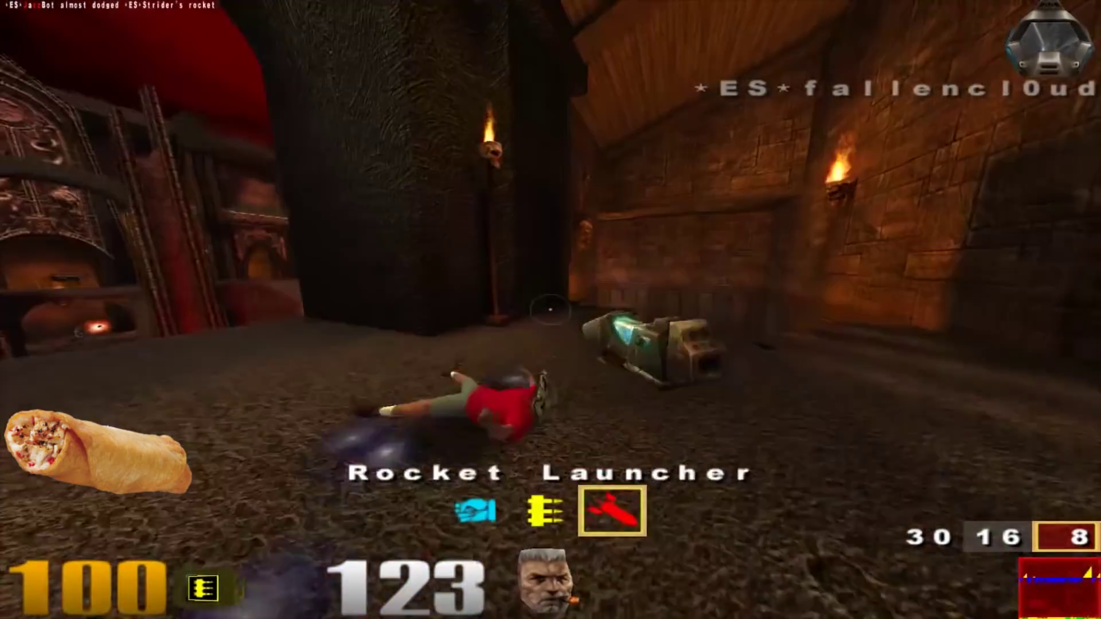
{"action": "scroll", "coordinate": [551, 310], "scroll_direction": "down", "scroll_amount": 1}
{"action": "scroll", "coordinate": [550, 309], "scroll_direction": "up", "scroll_amount": 1}
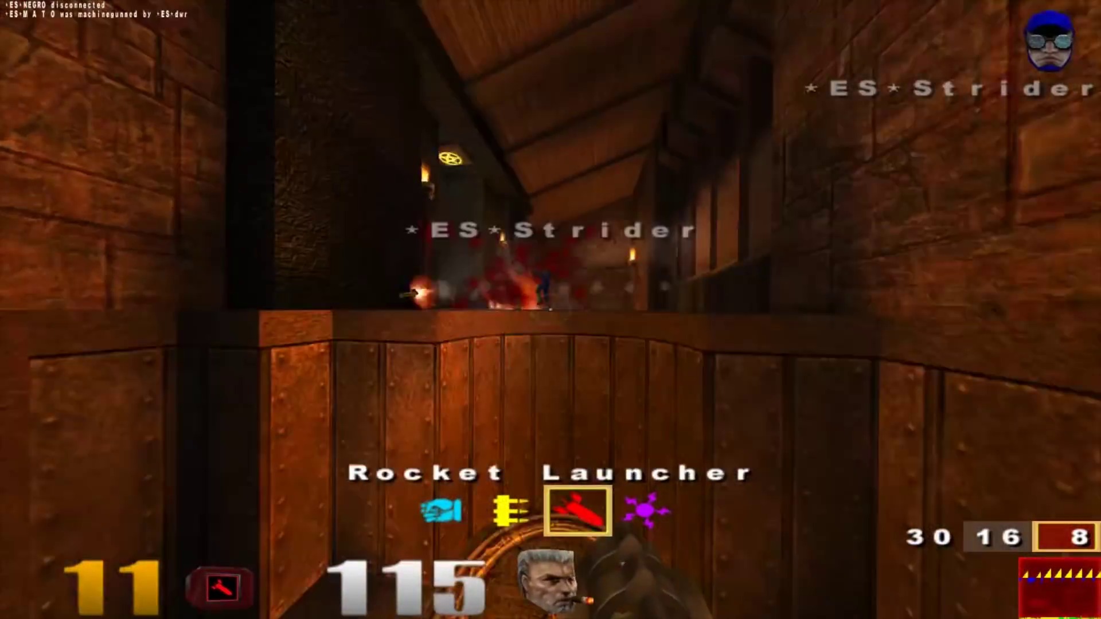
{"action": "left_click", "coordinate": [550, 310]}
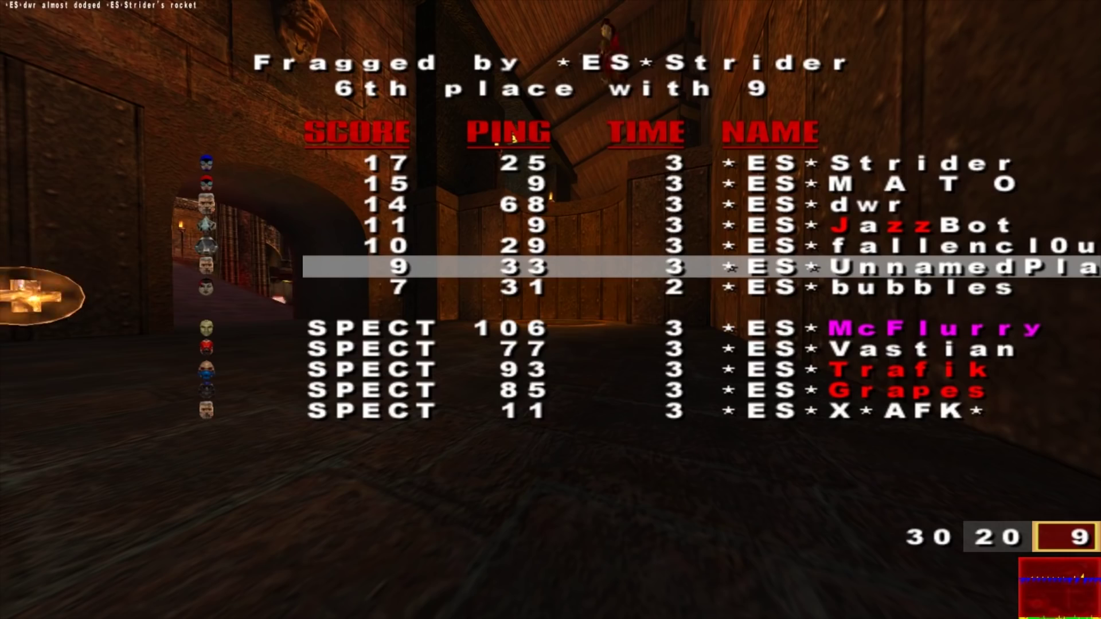
{"action": "left_click", "coordinate": [550, 310]}
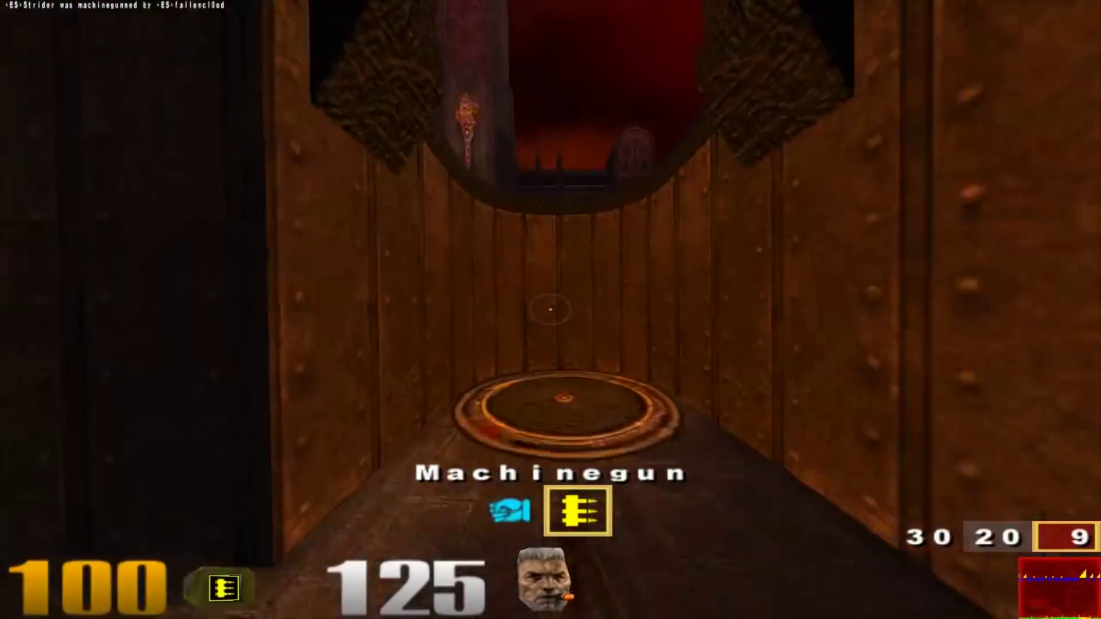
{"action": "key", "text": "w"}
{"action": "left_click", "coordinate": [551, 310]}
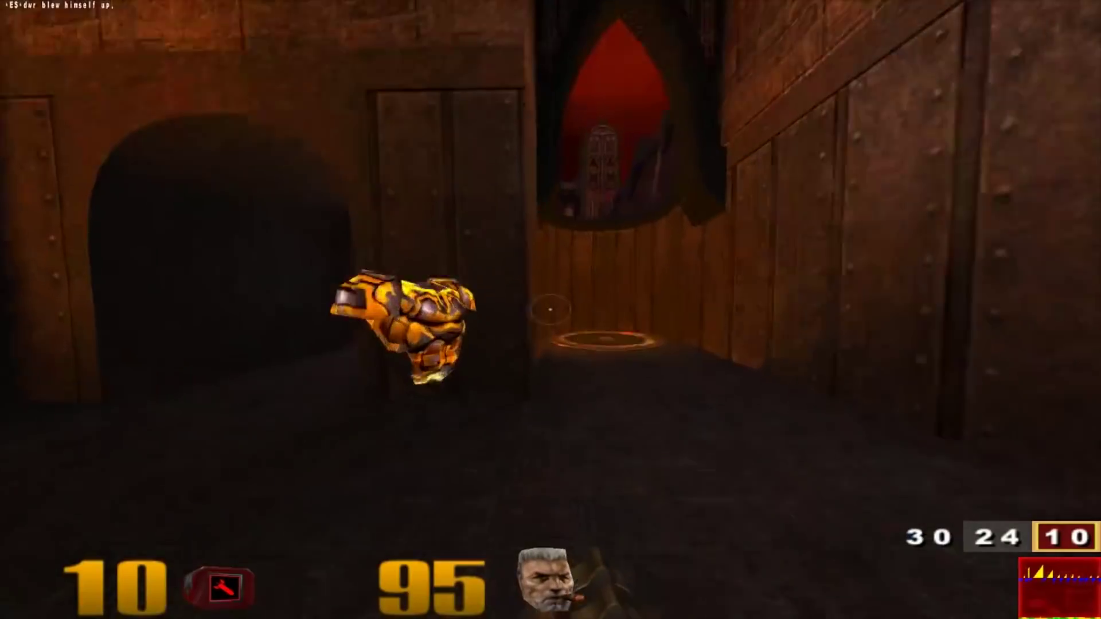
{"action": "key", "text": "w"}
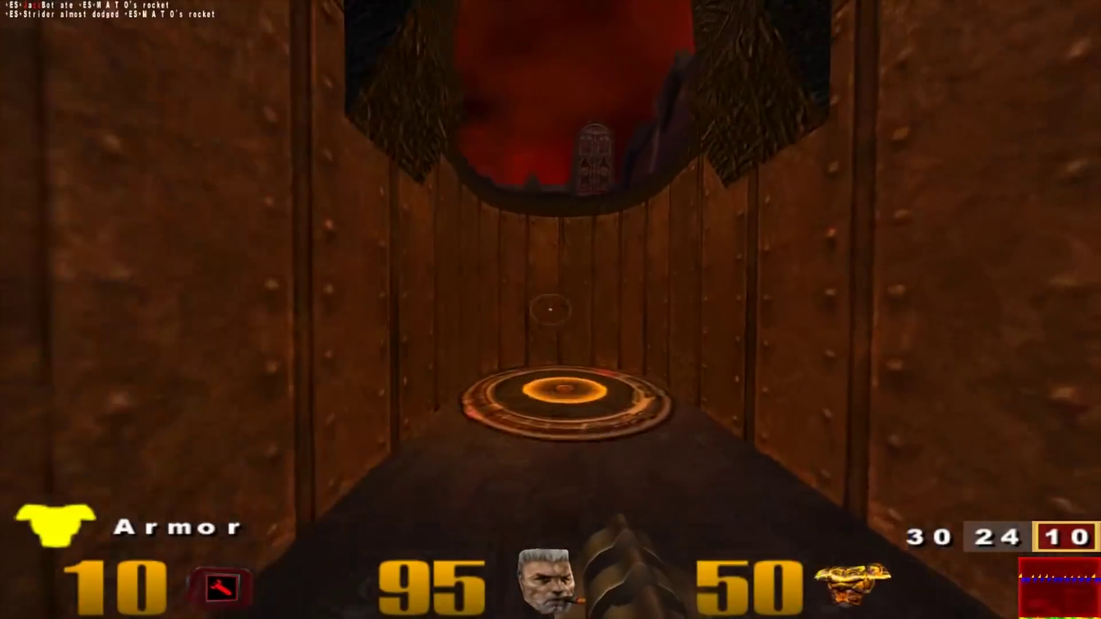
{"action": "key", "text": "w"}
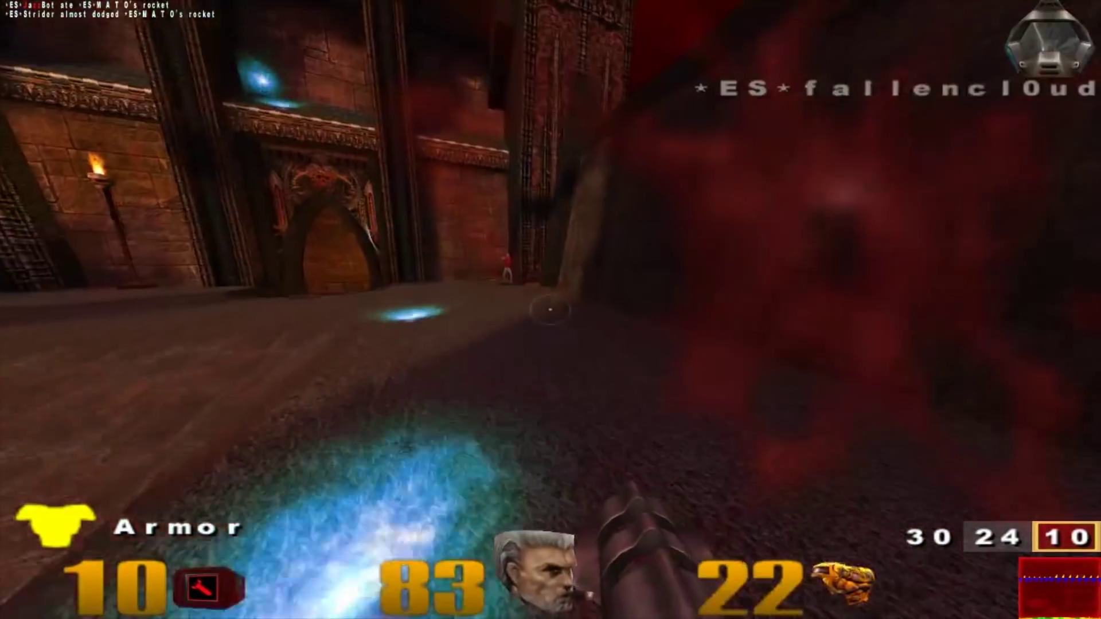
{"action": "left_click", "coordinate": [551, 310]}
{"action": "left_click", "coordinate": [551, 309]}
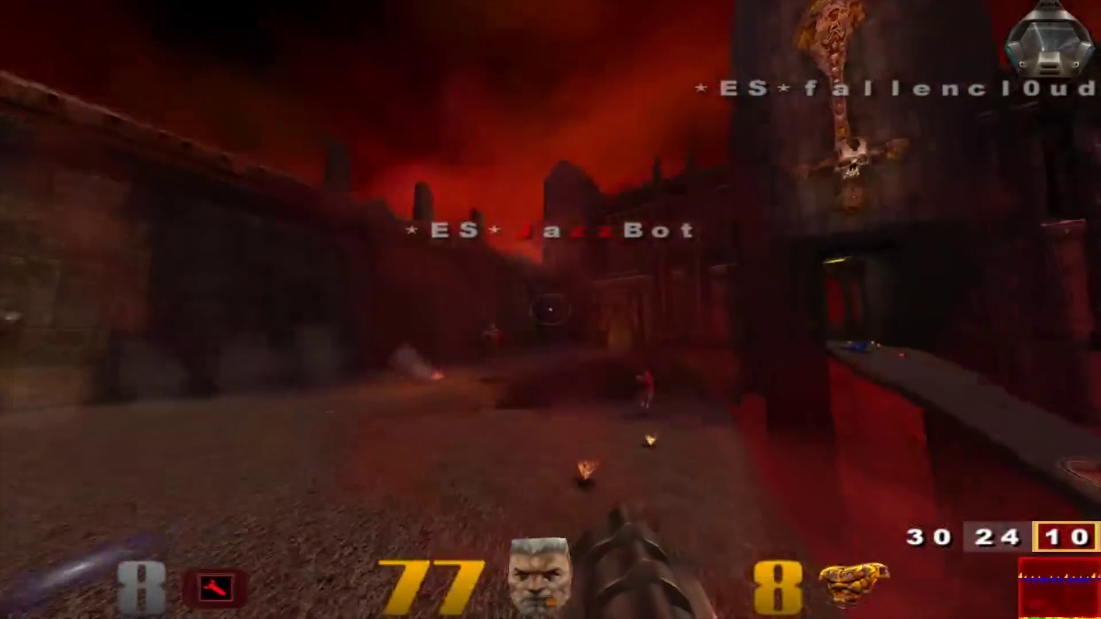
{"action": "left_click", "coordinate": [551, 309]}
{"action": "left_click", "coordinate": [551, 309]}
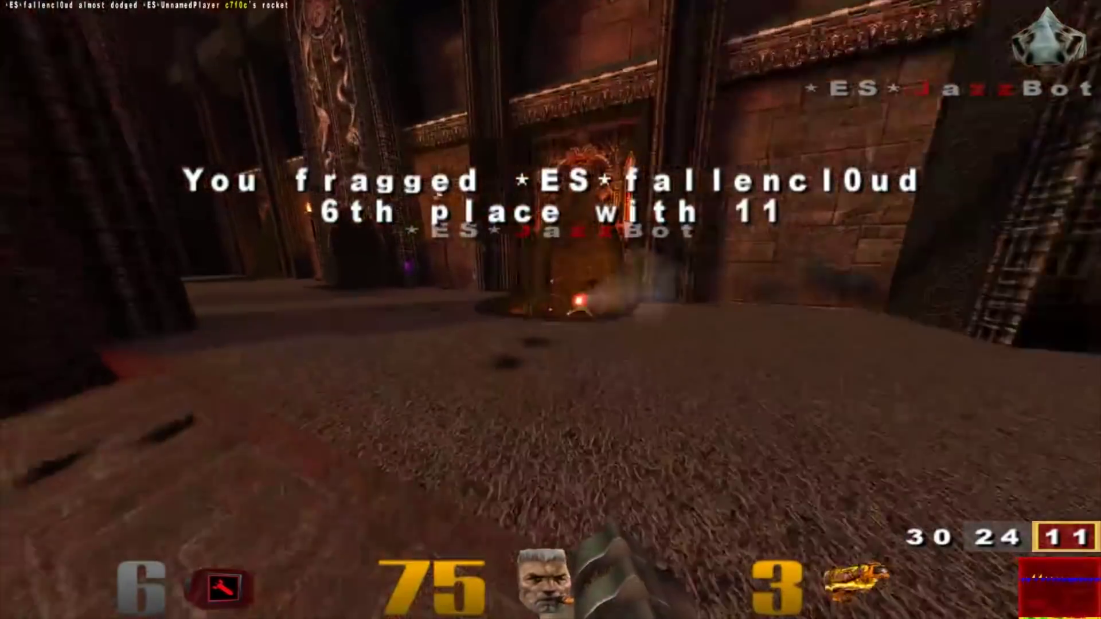
{"action": "key", "text": "w"}
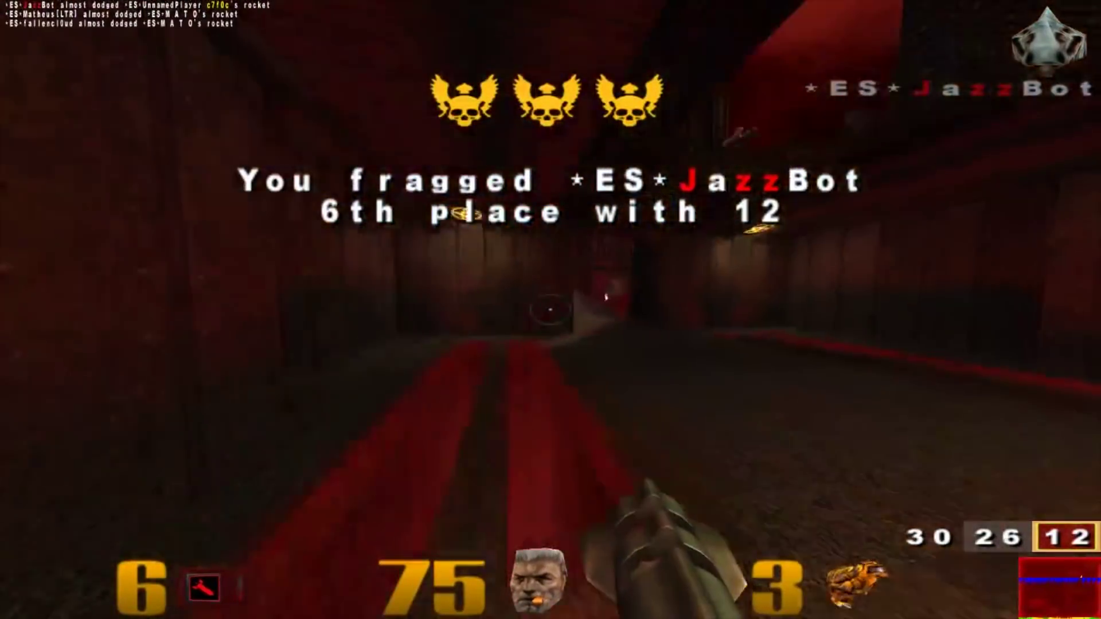
{"action": "key", "text": "w"}
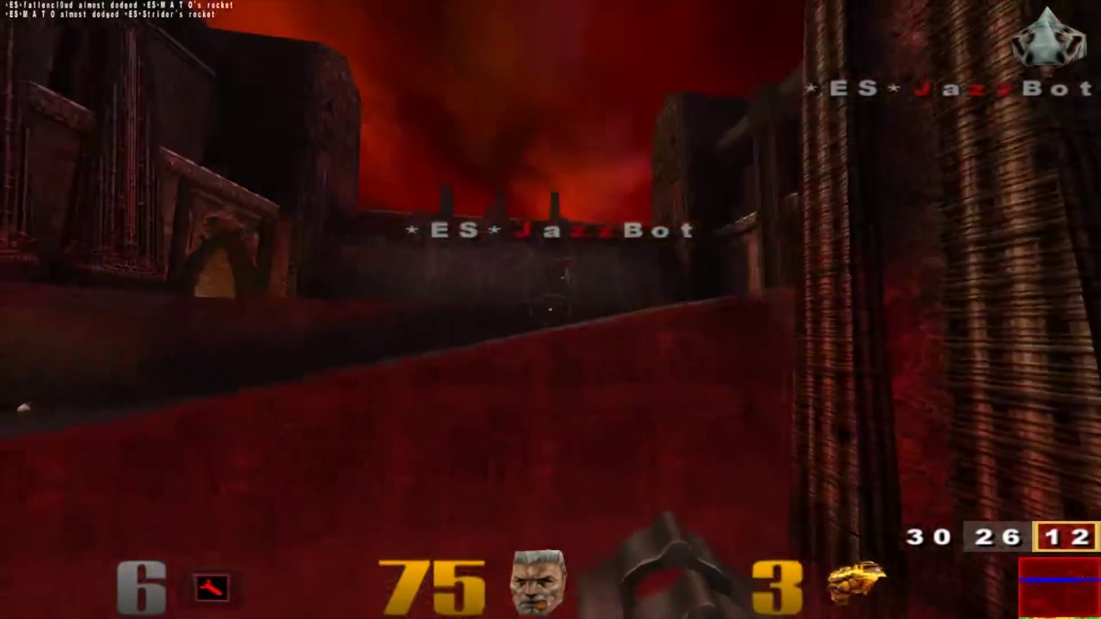
{"action": "left_click", "coordinate": [550, 310]}
{"action": "key", "text": "w"}
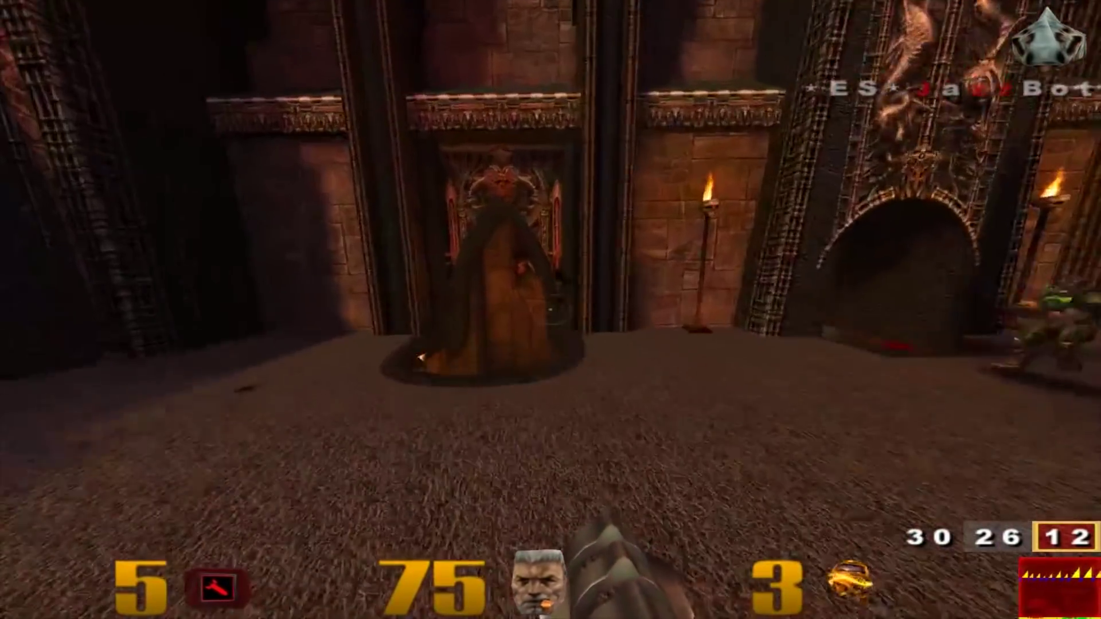
{"action": "key", "text": "w"}
{"action": "left_click", "coordinate": [551, 309]}
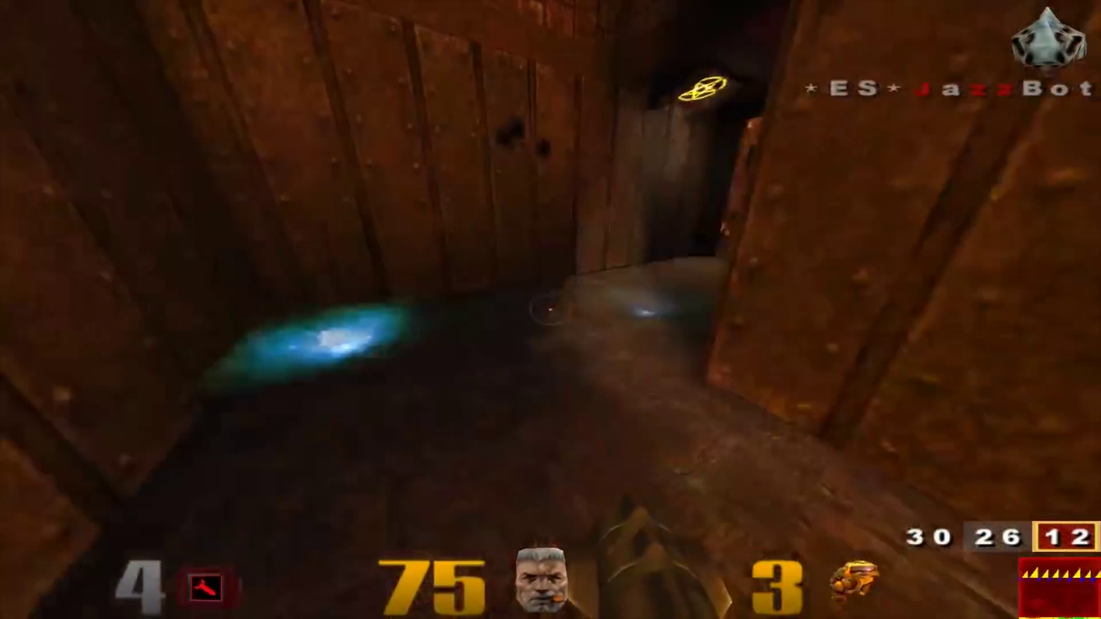
{"action": "left_click", "coordinate": [550, 310]}
{"action": "key", "text": "w"}
{"action": "left_click", "coordinate": [551, 310]}
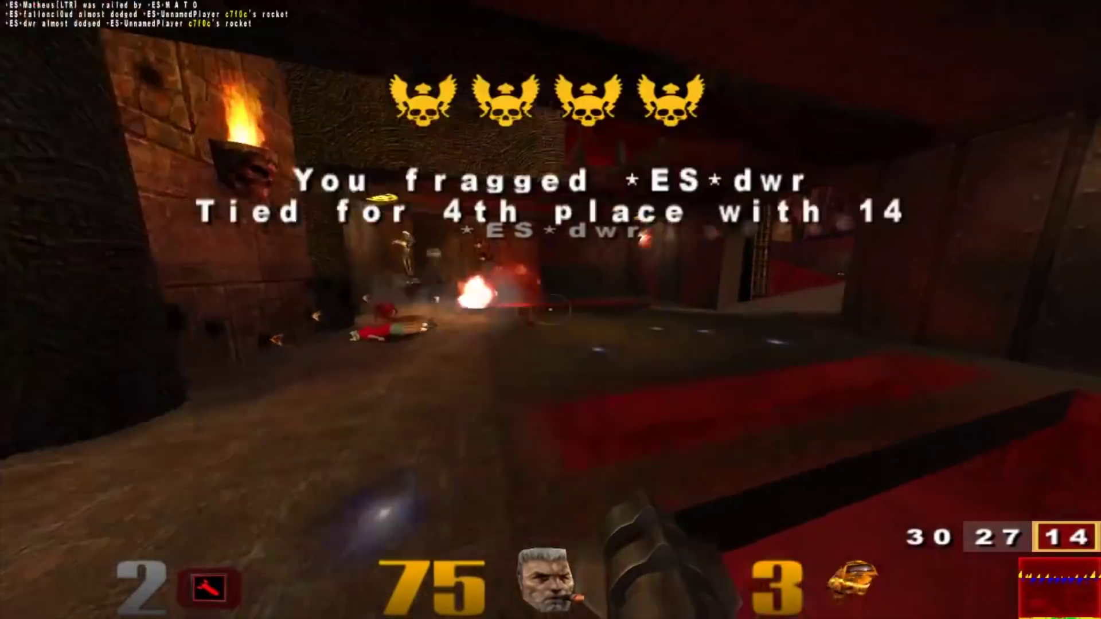
{"action": "key", "text": "w"}
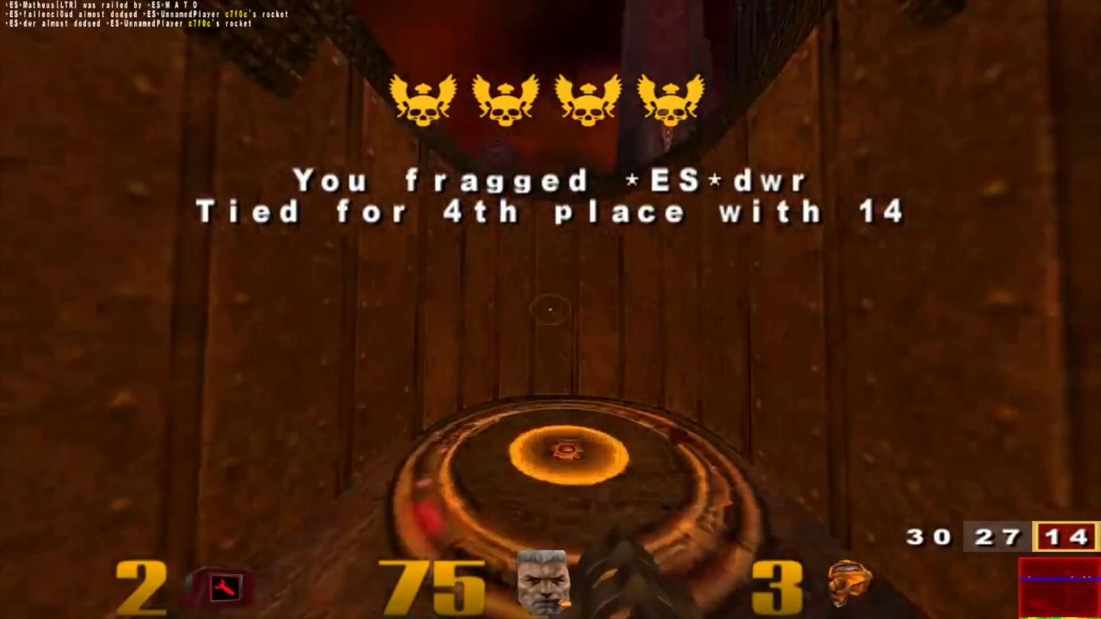
{"action": "key", "text": "w"}
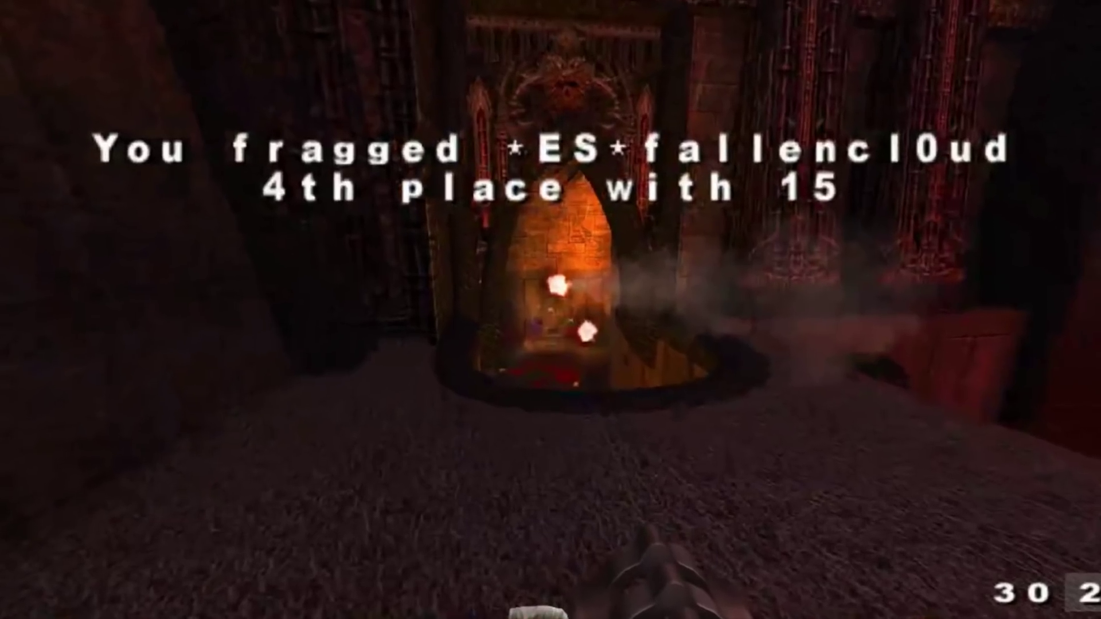
{"action": "key", "text": "w"}
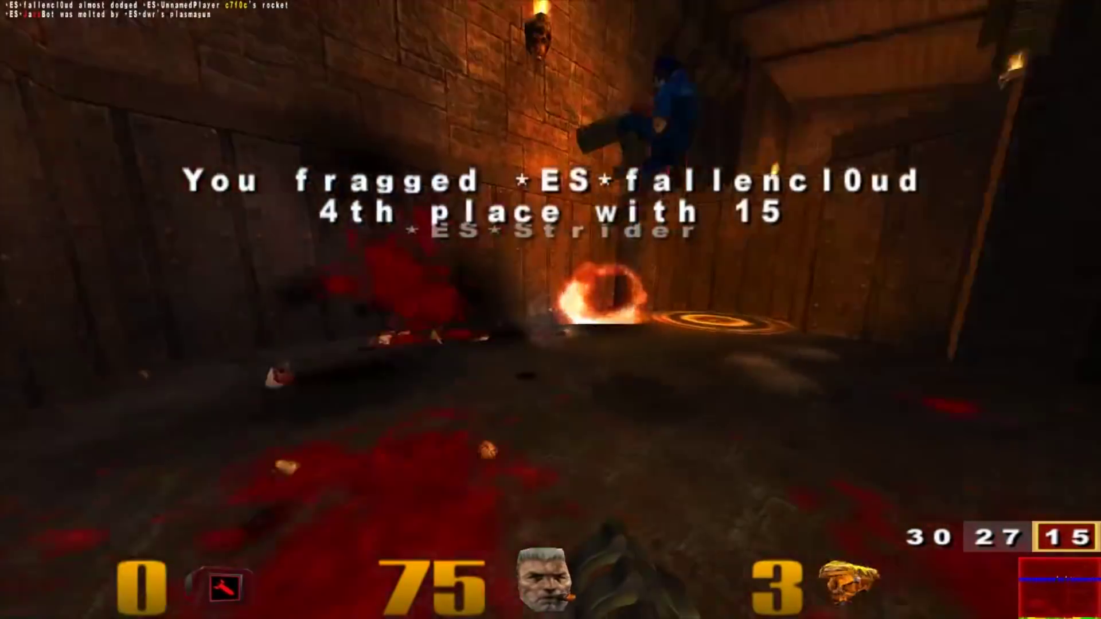
{"action": "key", "text": "8"}
{"action": "key", "text": "w"}
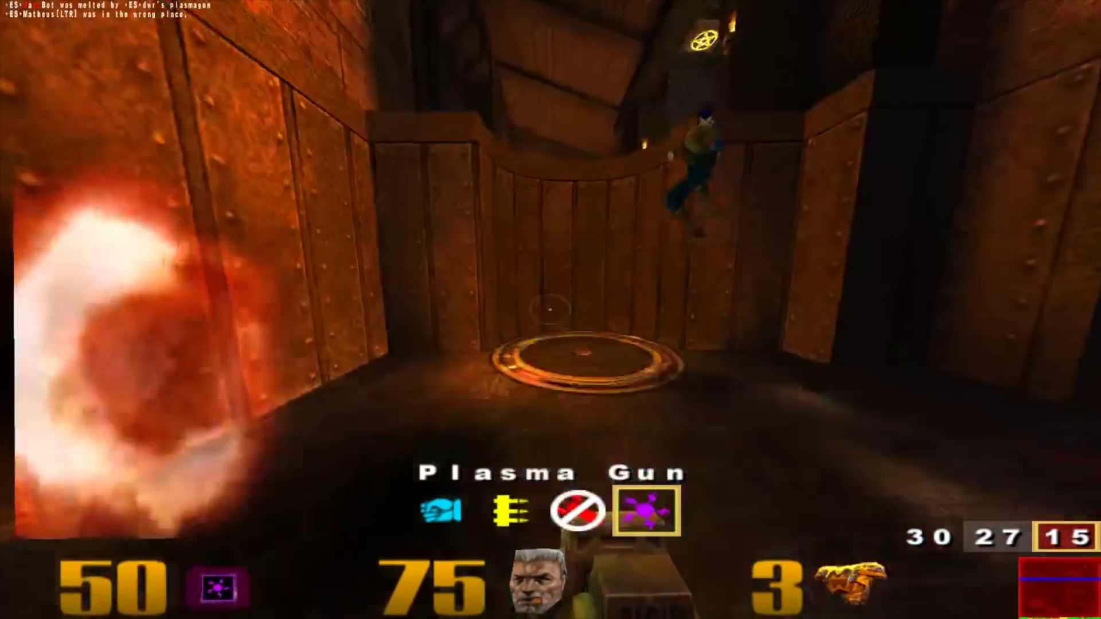
{"action": "left_click", "coordinate": [551, 310]}
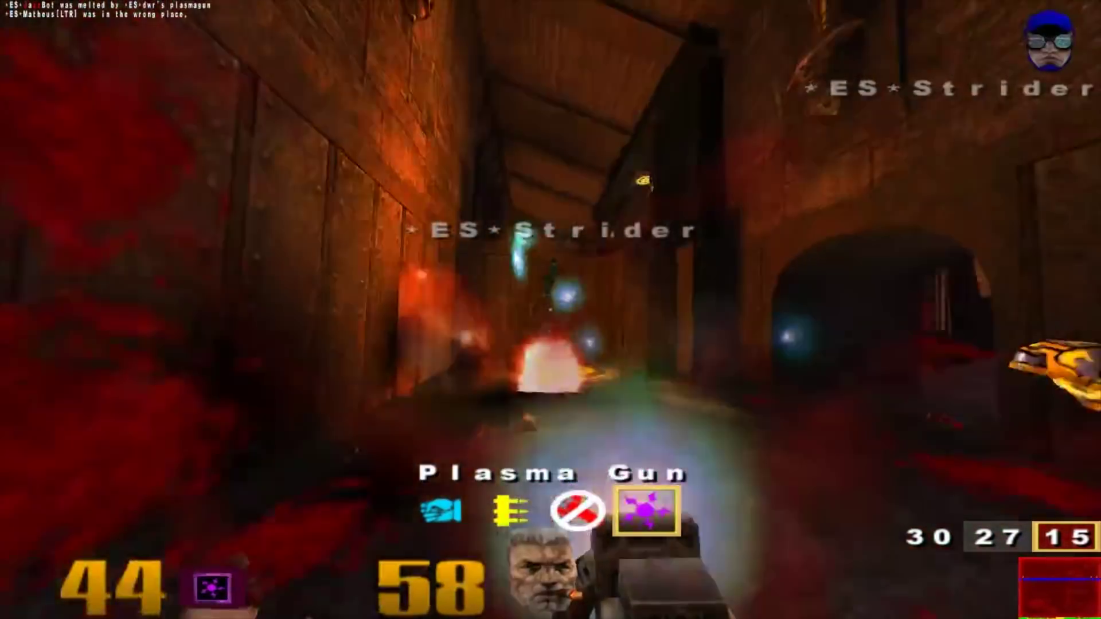
{"action": "key", "text": "w"}
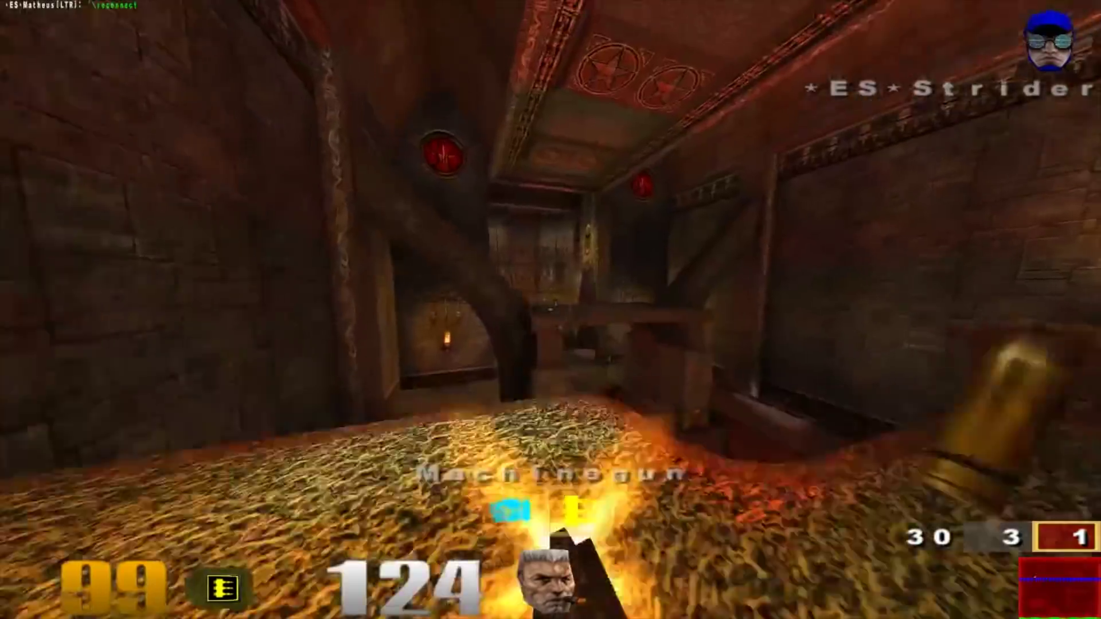
{"action": "key", "text": "w"}
{"action": "left_click", "coordinate": [550, 310]}
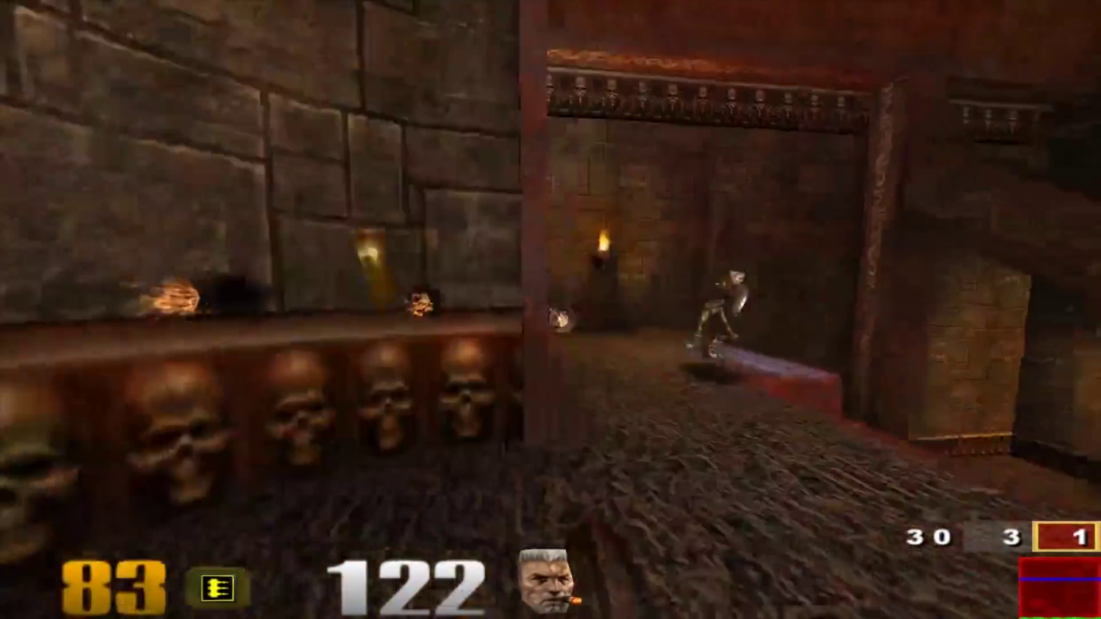
{"action": "left_click", "coordinate": [551, 310]}
{"action": "key", "text": "7"}
{"action": "left_click", "coordinate": [550, 310]}
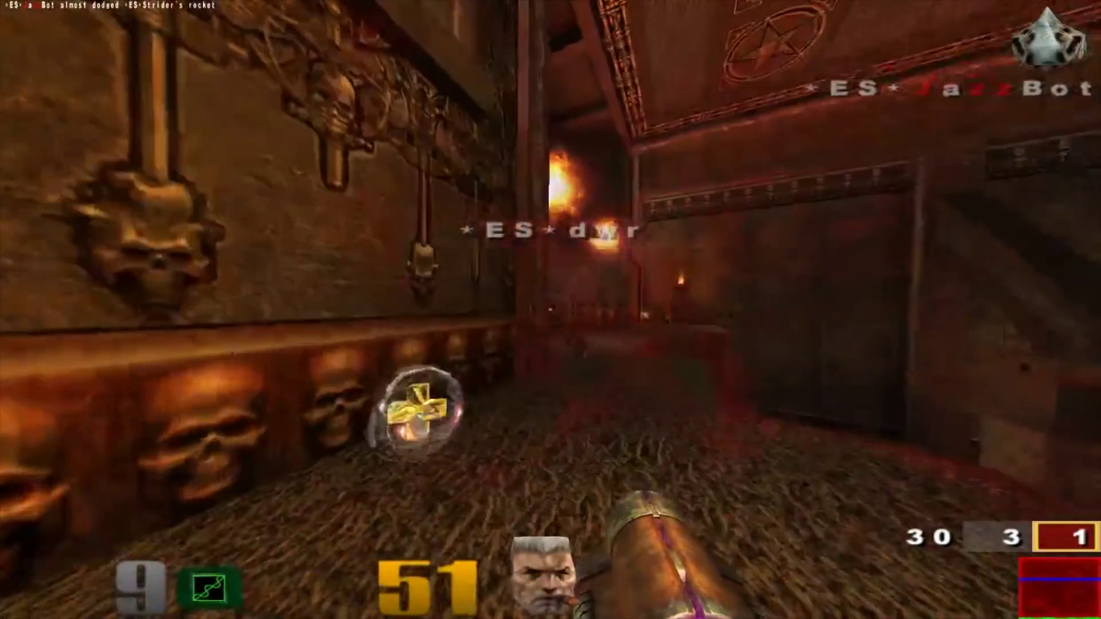
{"action": "left_click", "coordinate": [550, 310]}
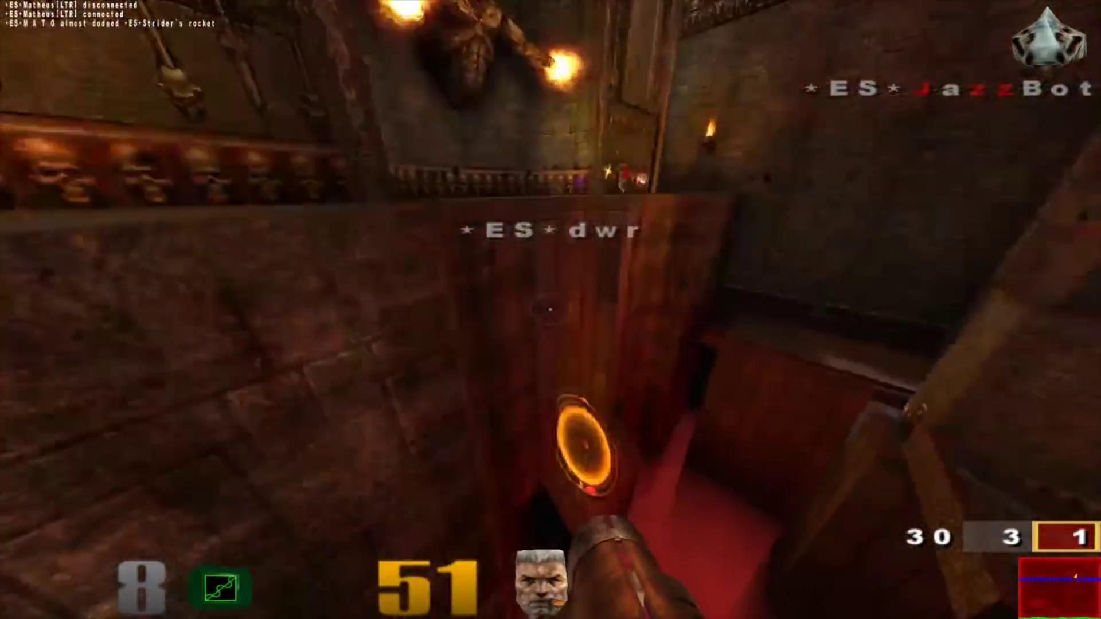
{"action": "key", "text": "w"}
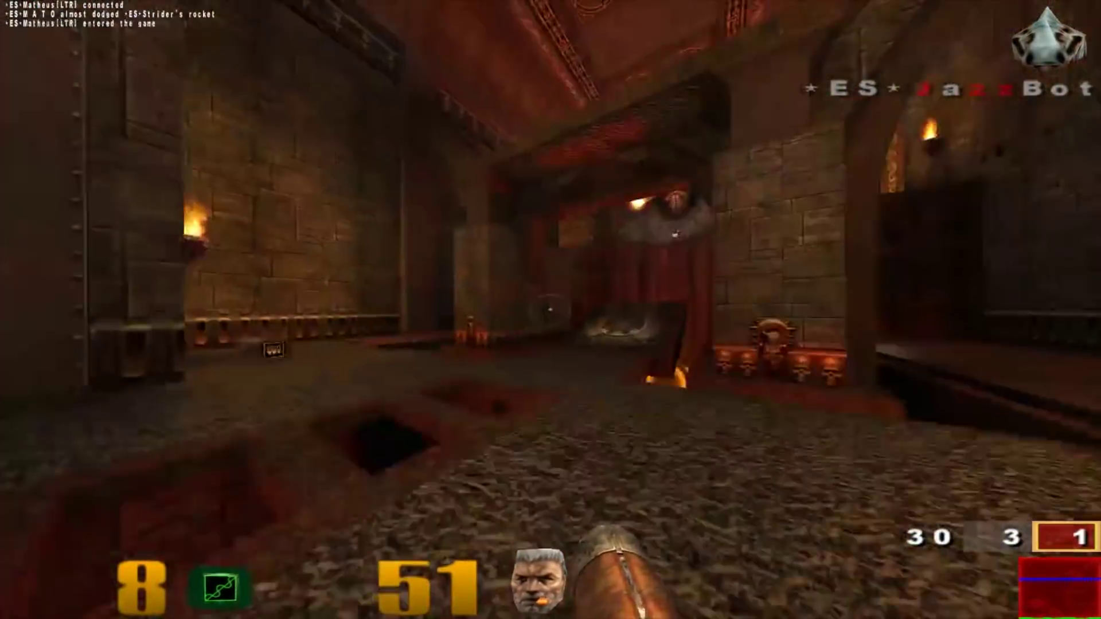
{"action": "key", "text": "w"}
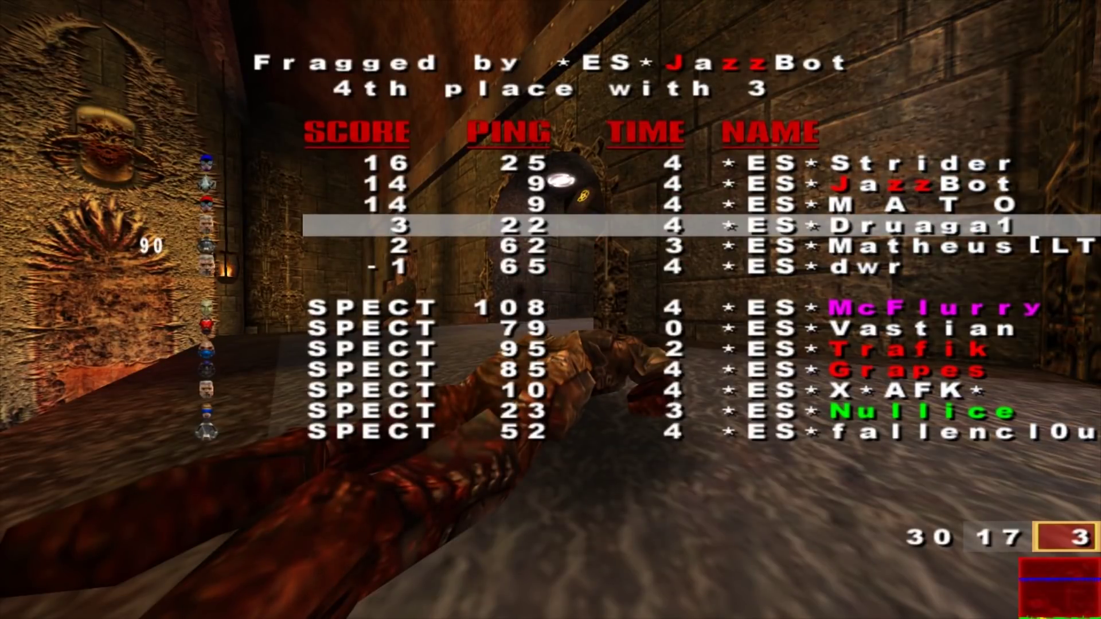
{"action": "left_click", "coordinate": [551, 309]}
{"action": "key", "text": "w"}
{"action": "left_click", "coordinate": [550, 309]}
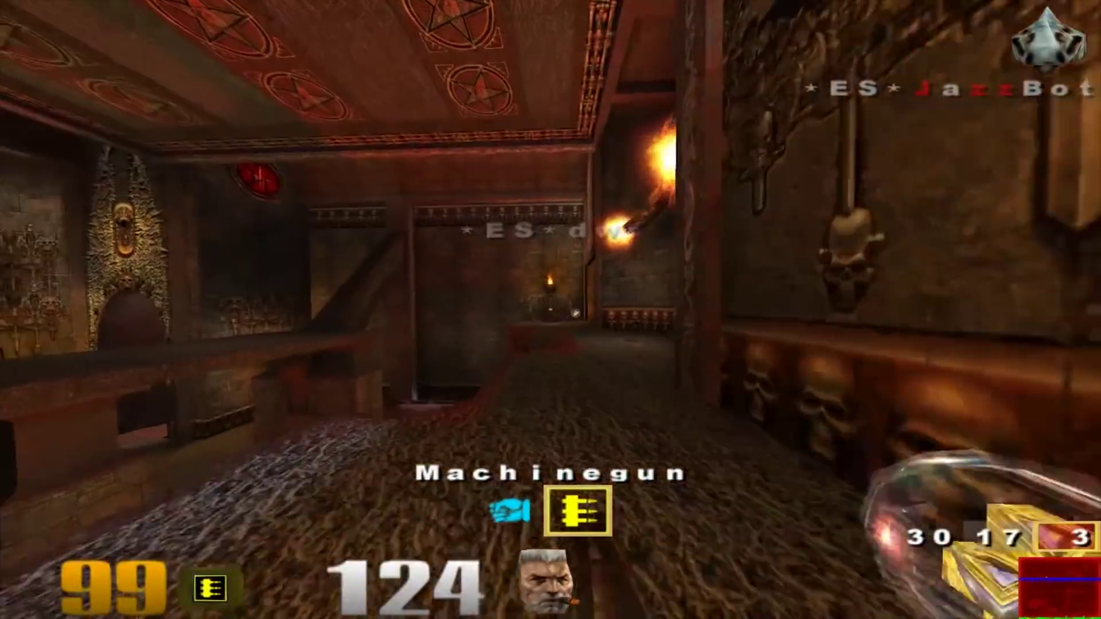
{"action": "left_click", "coordinate": [551, 309]}
{"action": "key", "text": "7"}
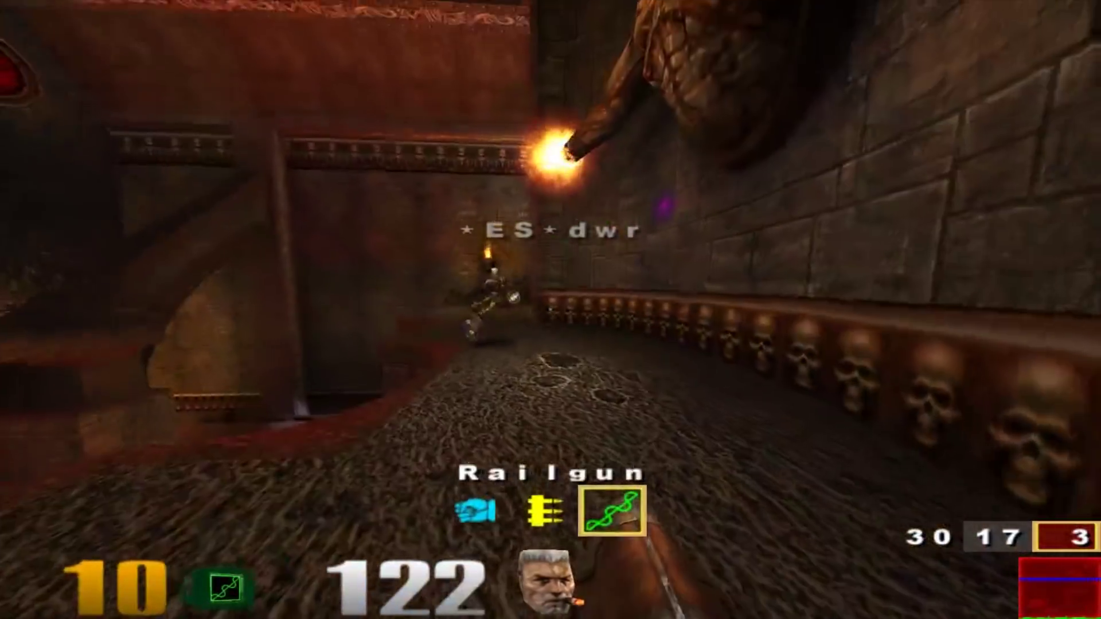
{"action": "left_click", "coordinate": [551, 310]}
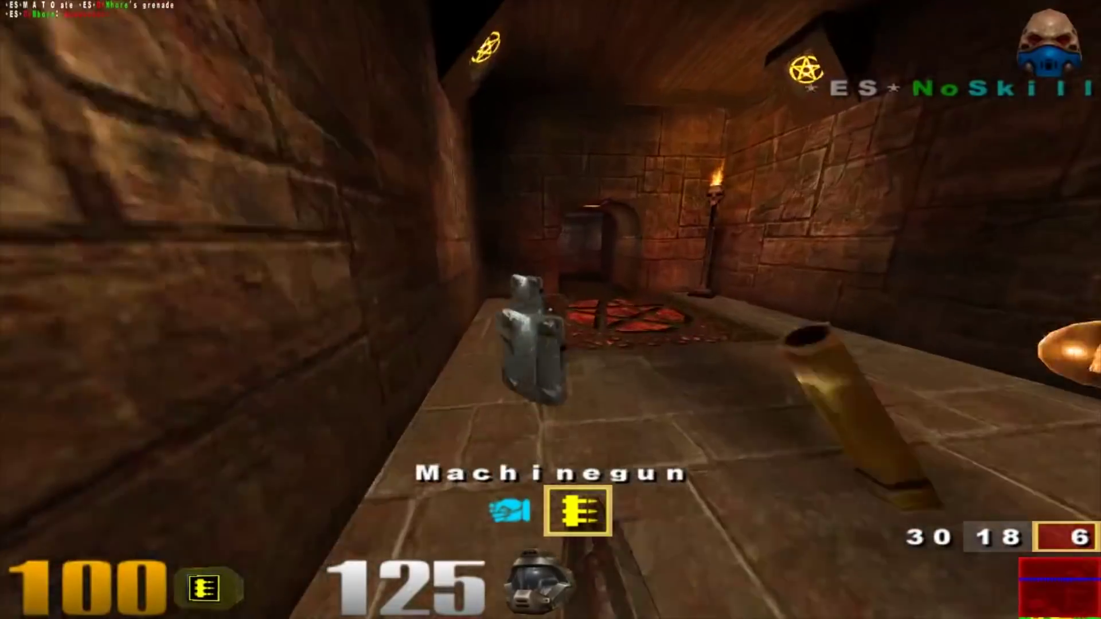
{"action": "left_click", "coordinate": [550, 310]}
{"action": "key", "text": "w"}
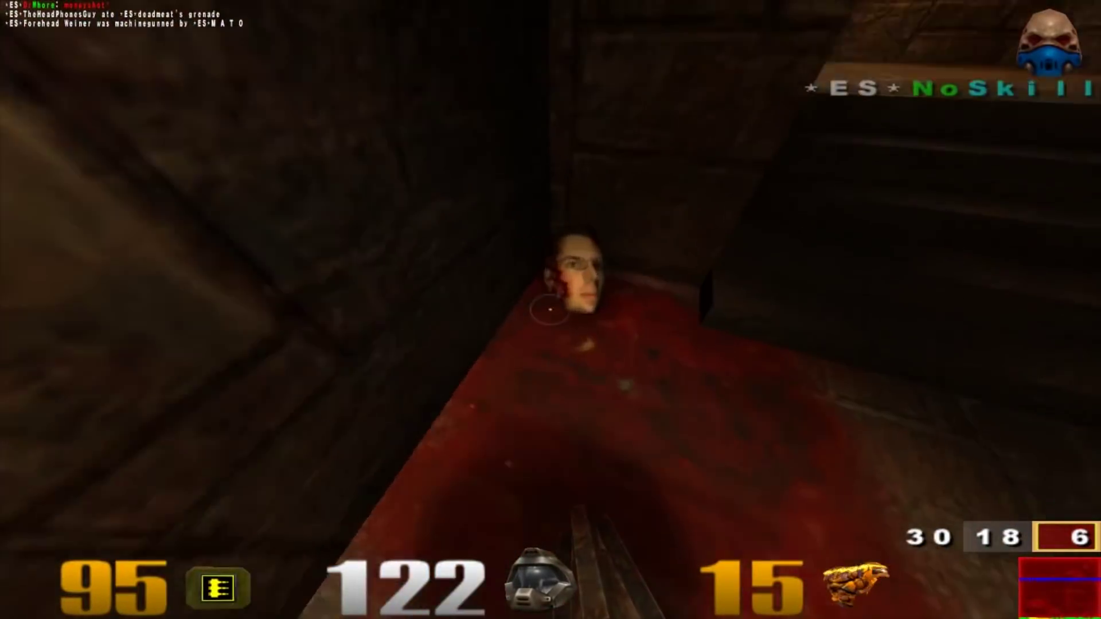
{"action": "left_click", "coordinate": [550, 309]}
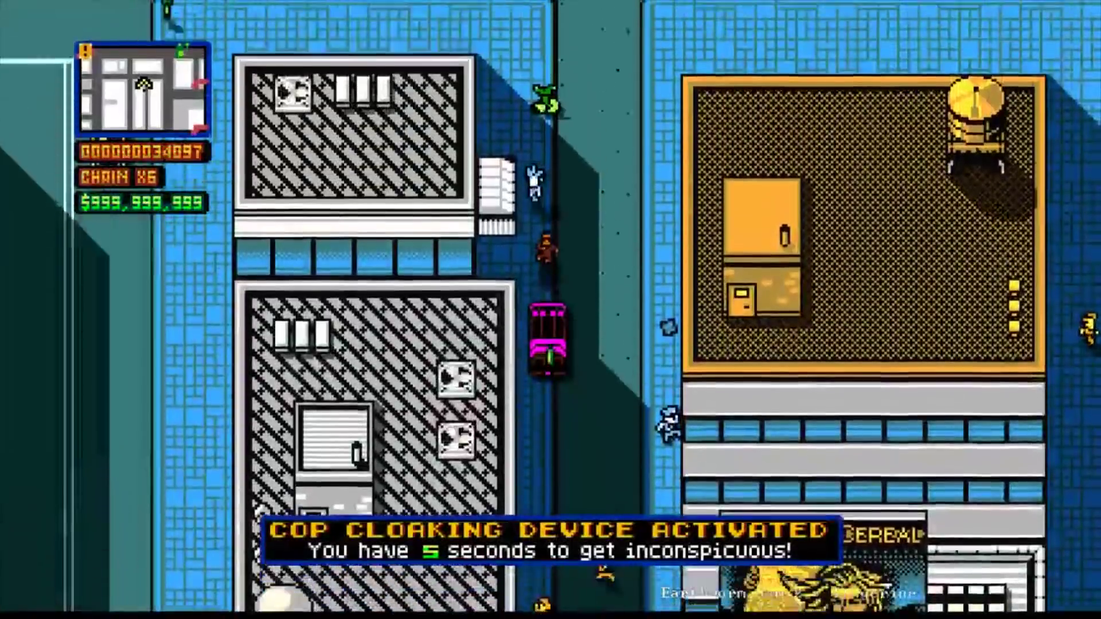
{"action": "key", "text": "Up"}
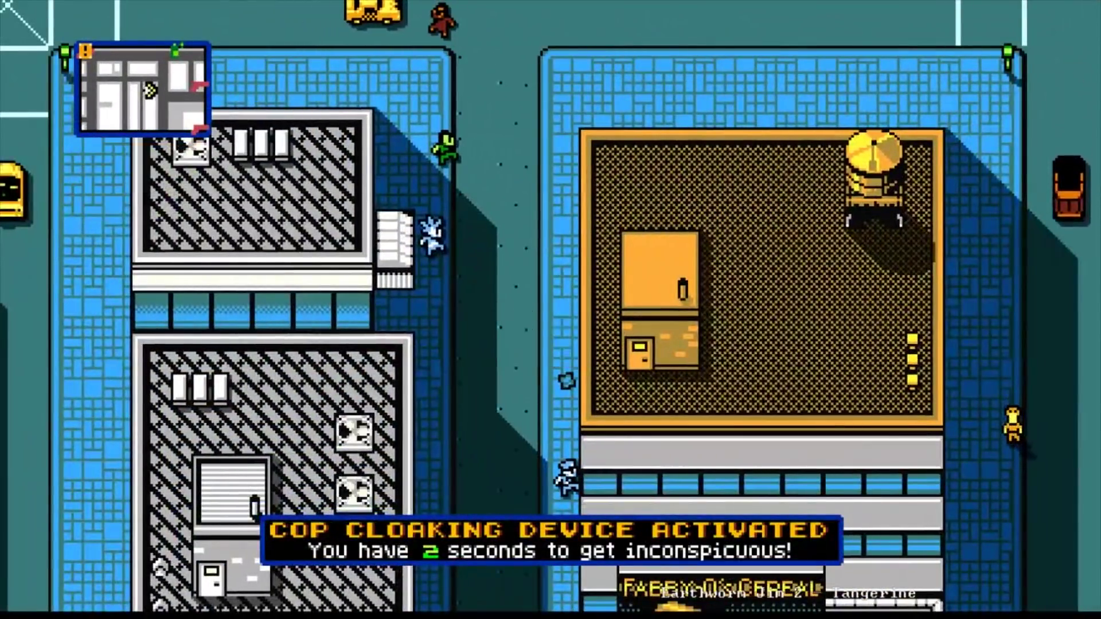
{"action": "key", "text": "e"}
{"action": "key", "text": "Up"}
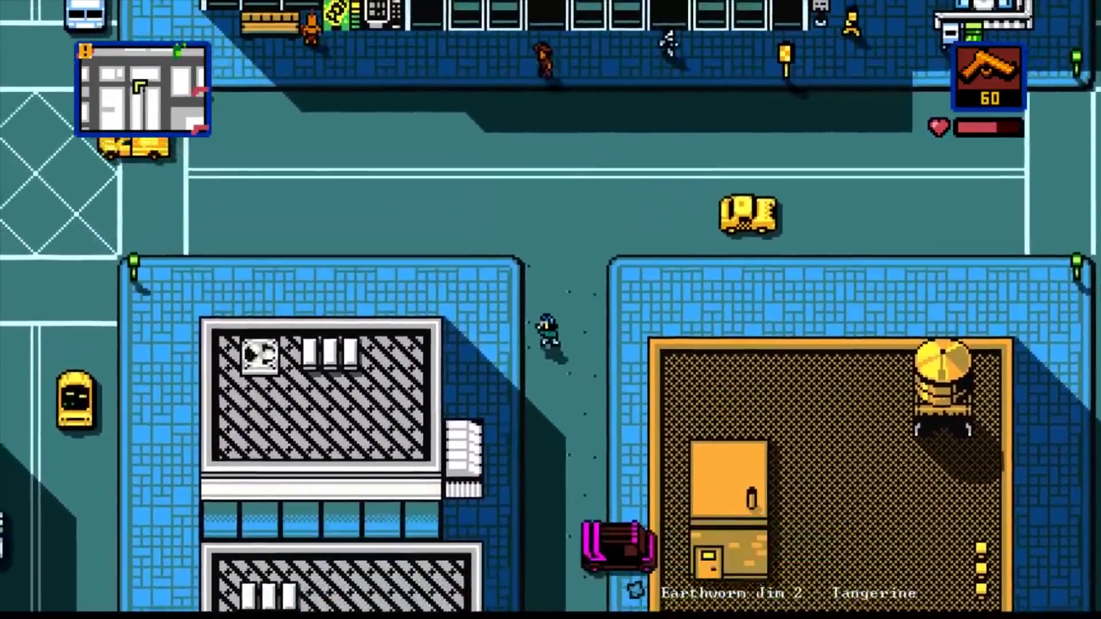
{"action": "key", "text": "Up"}
{"action": "key", "text": "Left"}
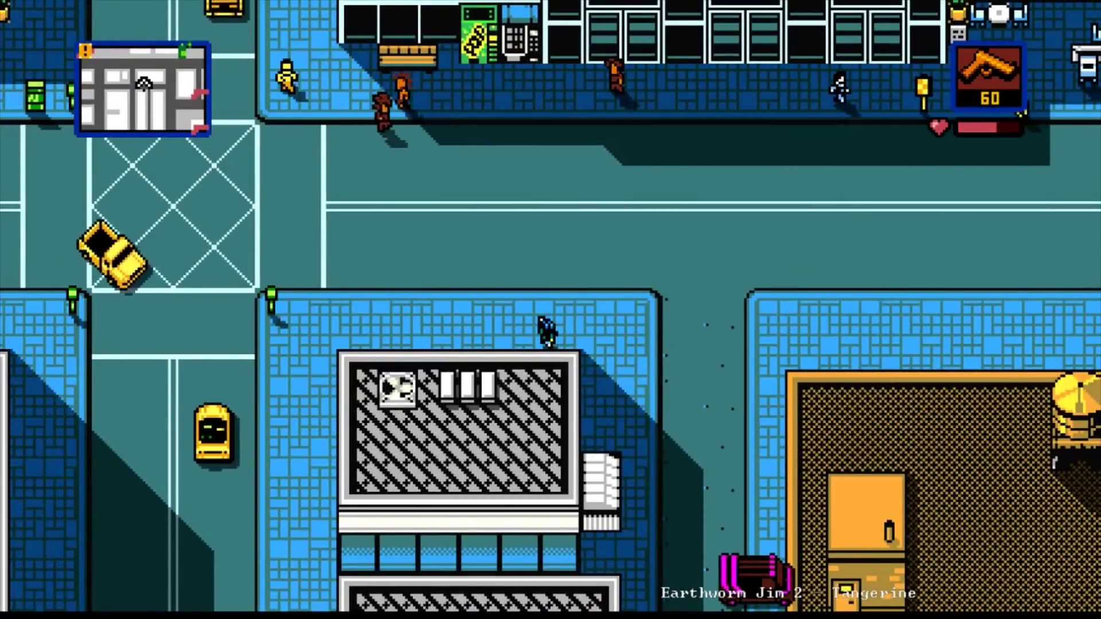
{"action": "key", "text": "Right"}
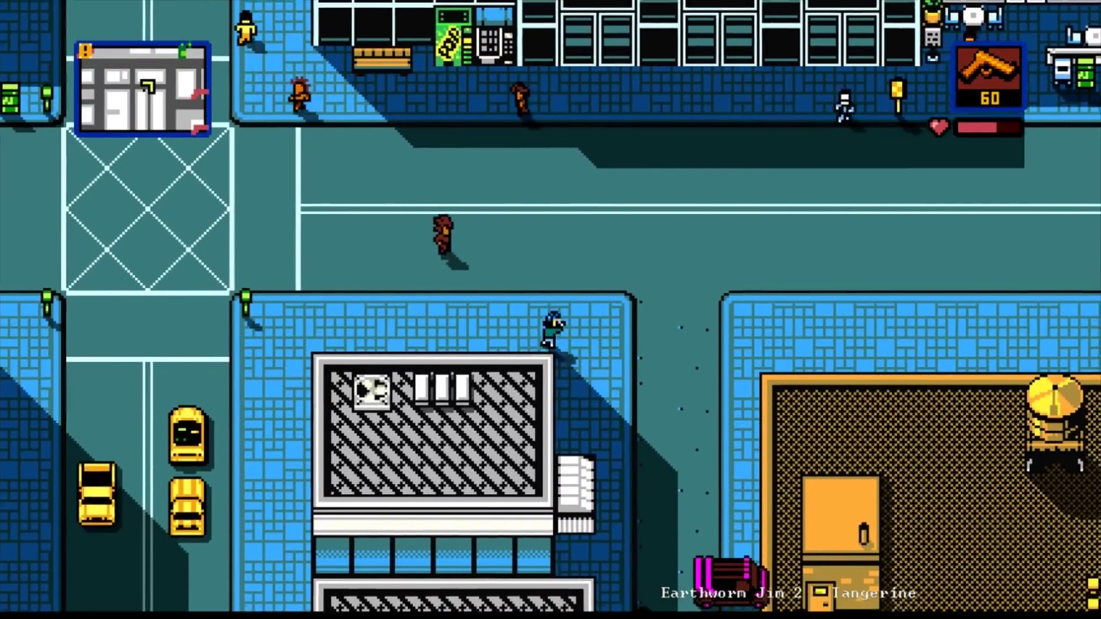
{"action": "key", "text": "Down"}
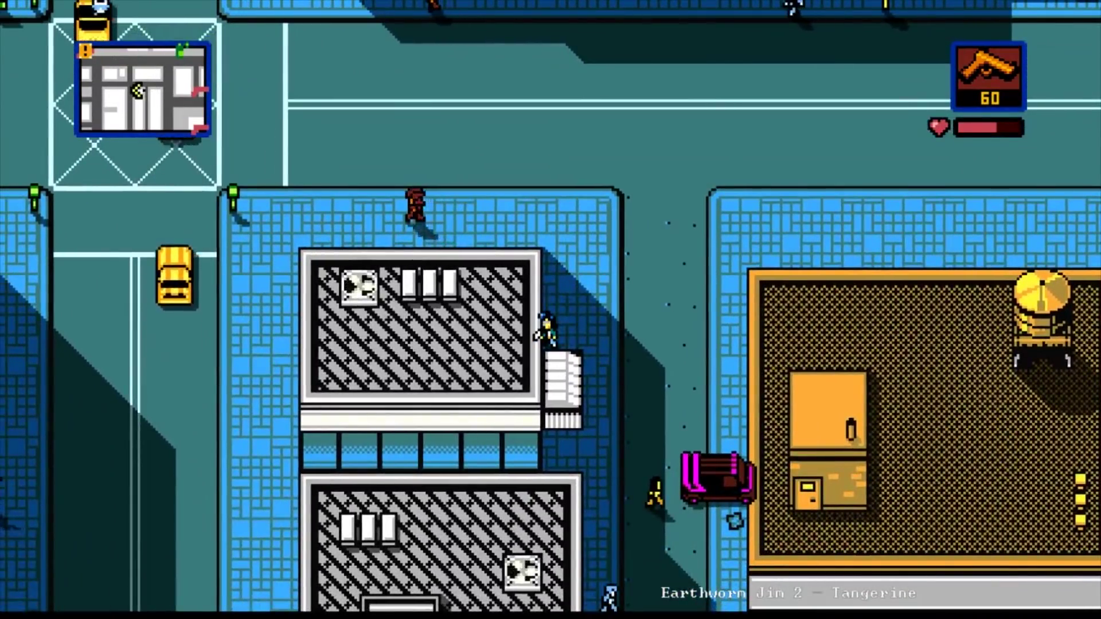